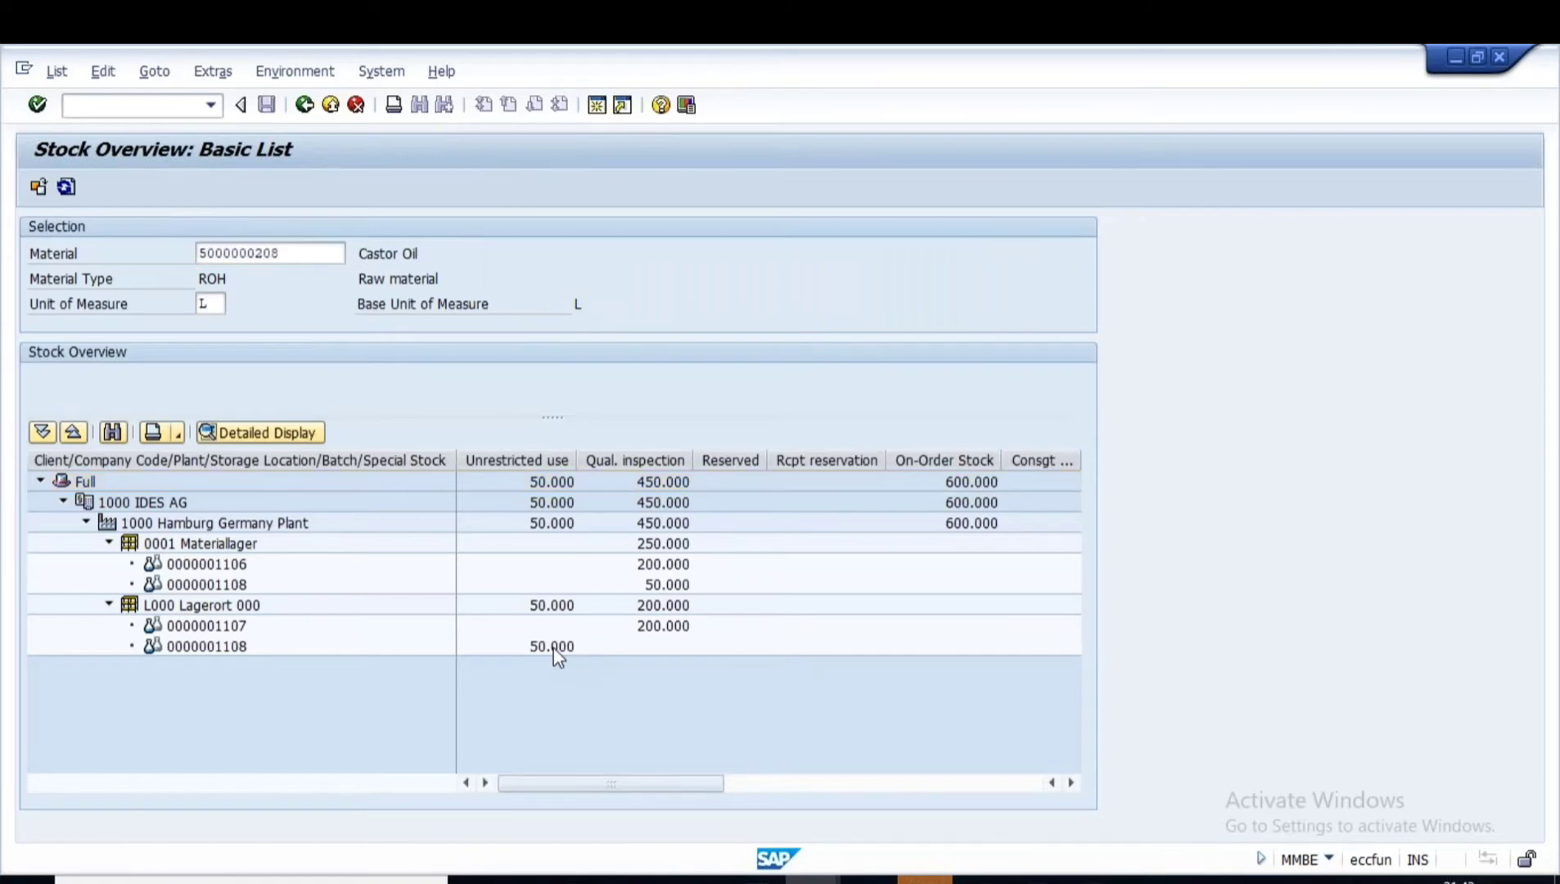
left_click(538, 650)
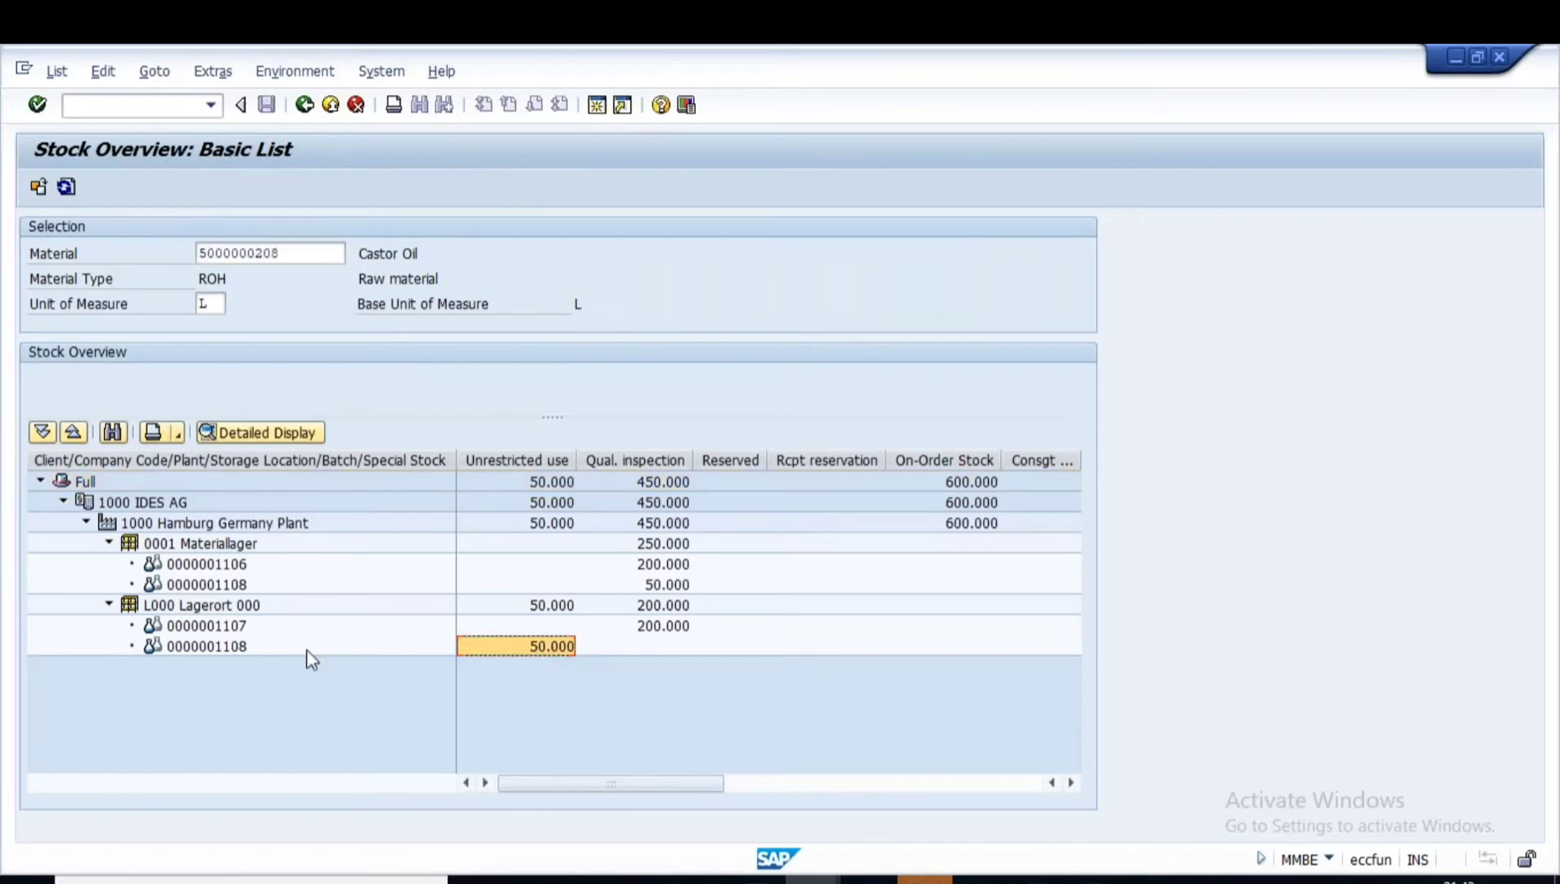
left_click(221, 651)
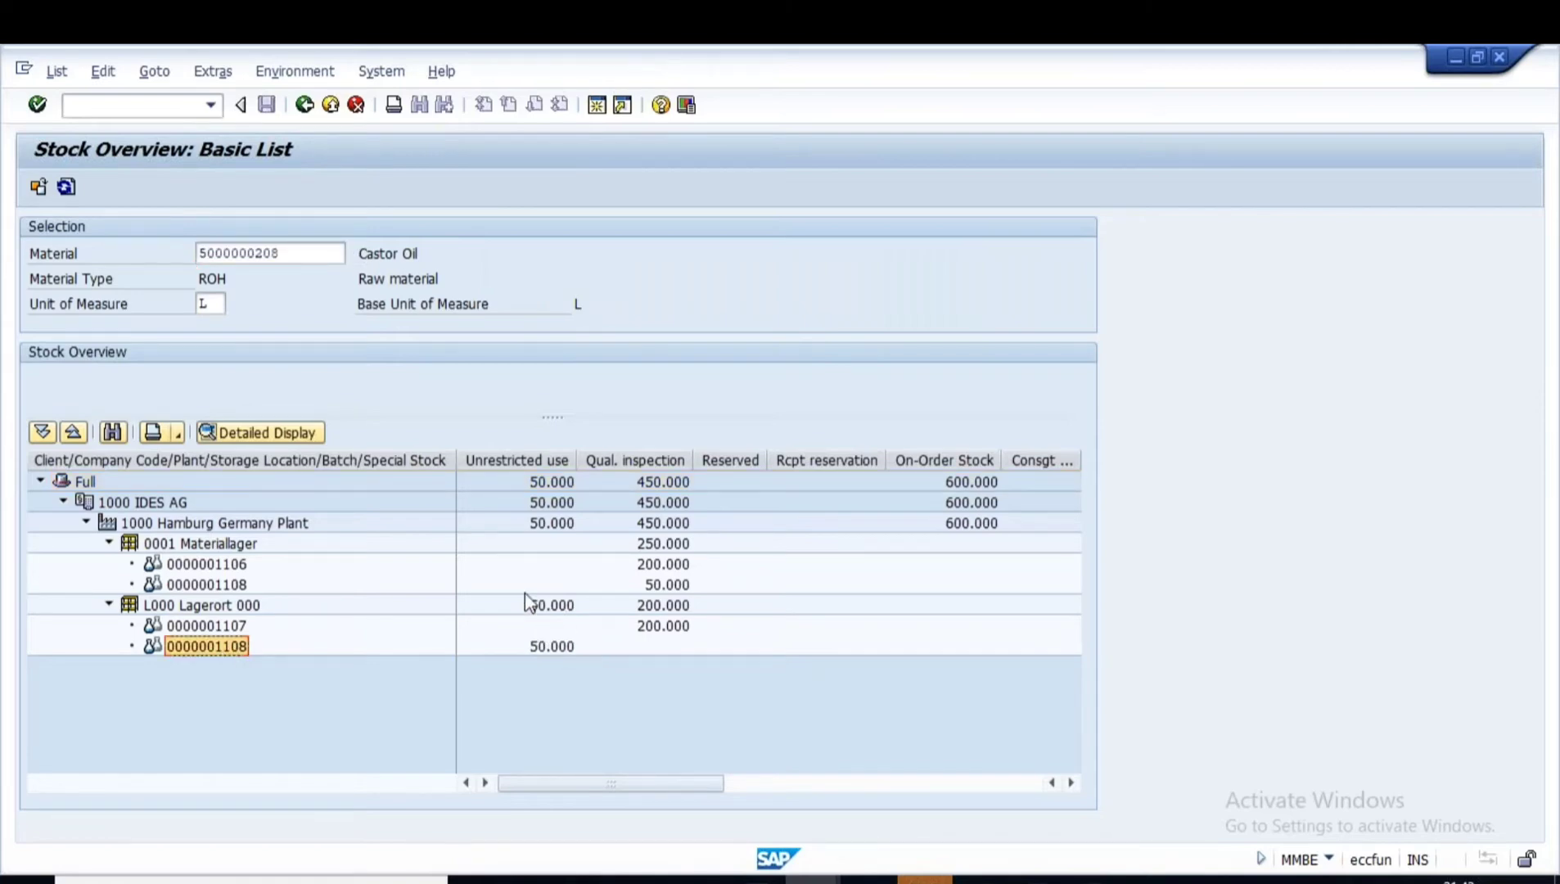
left_click(211, 591)
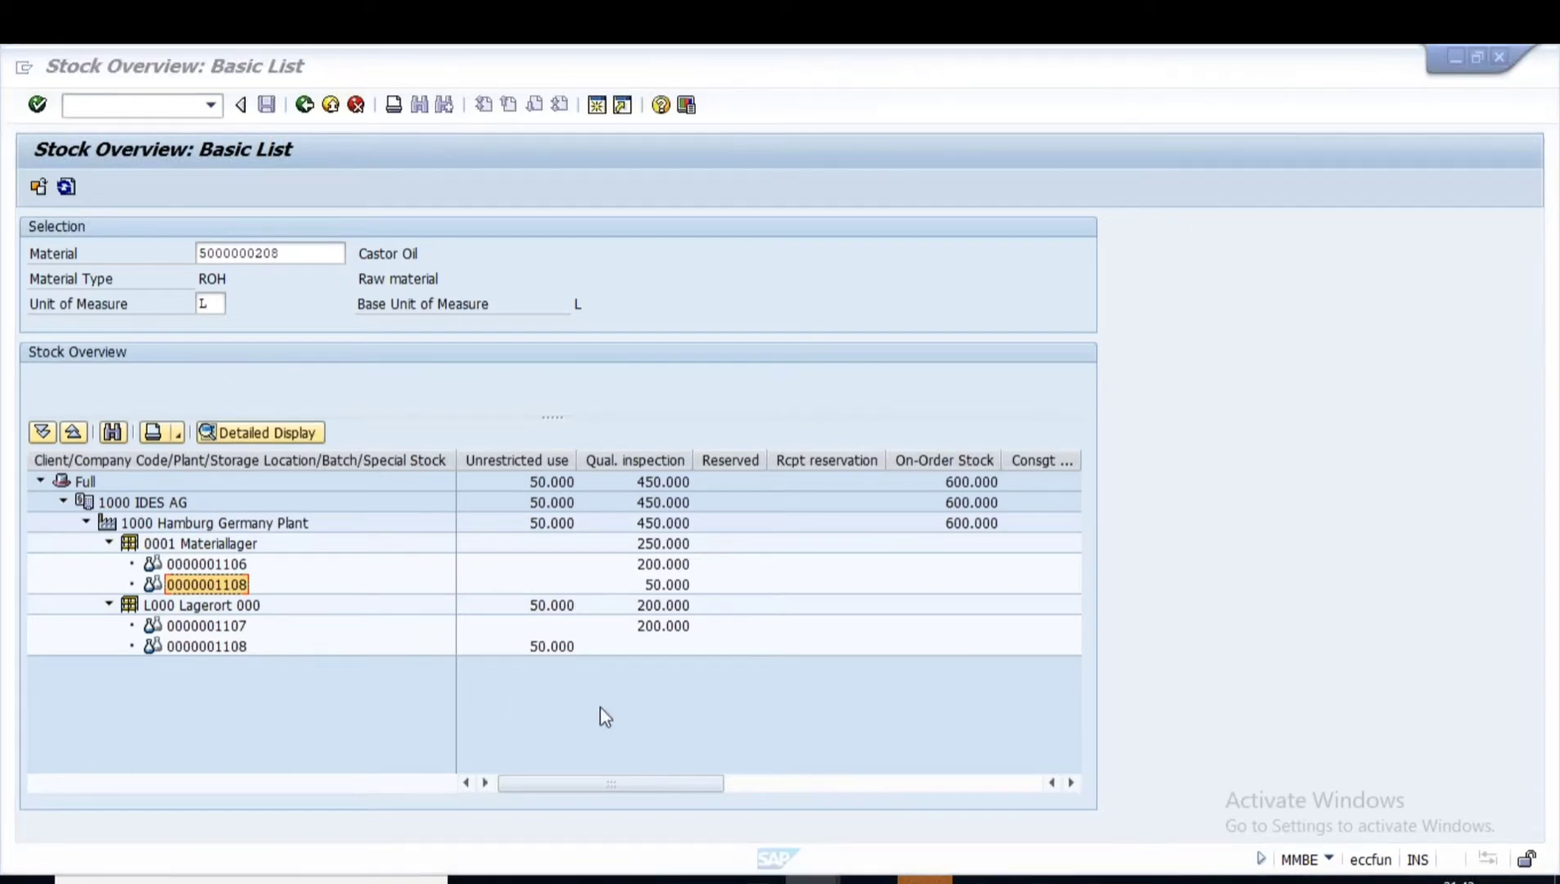
key("alt+Tab")
type("5")
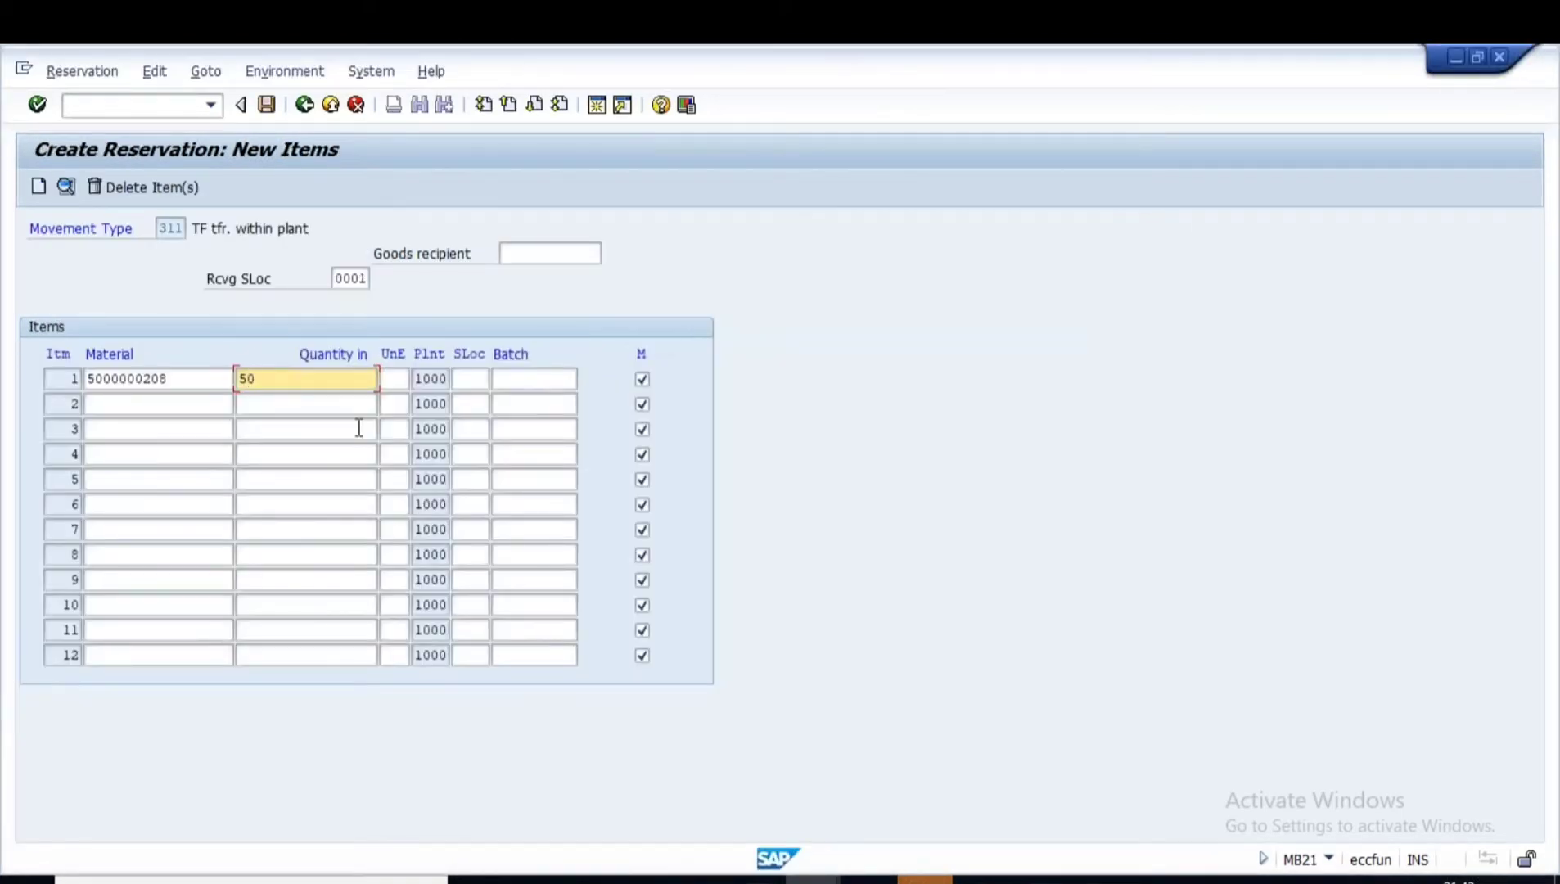
left_click(484, 378)
type("1")
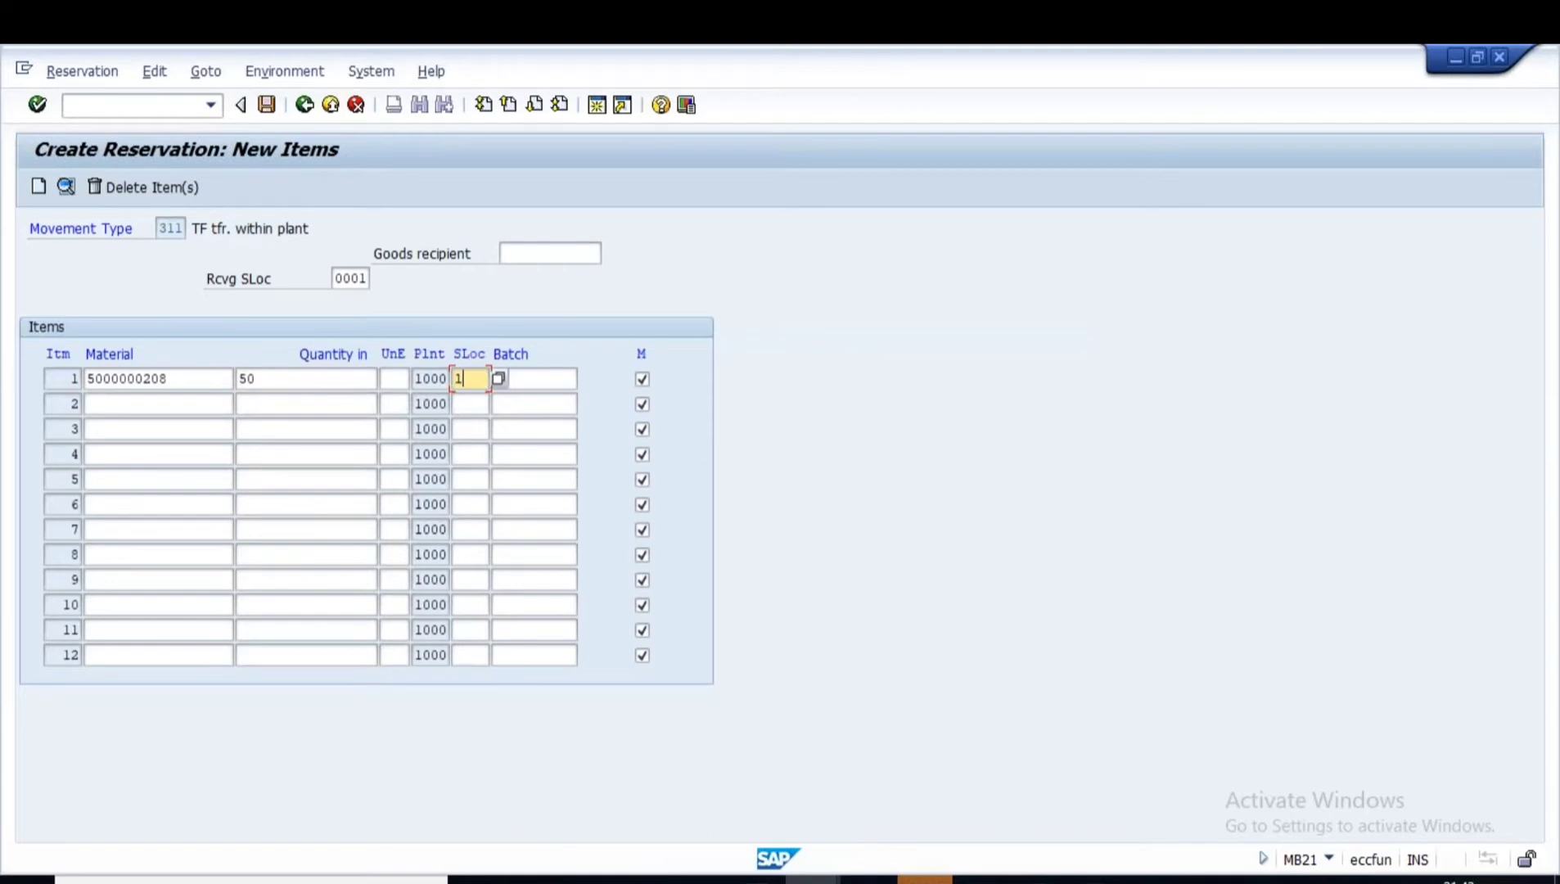
type("000")
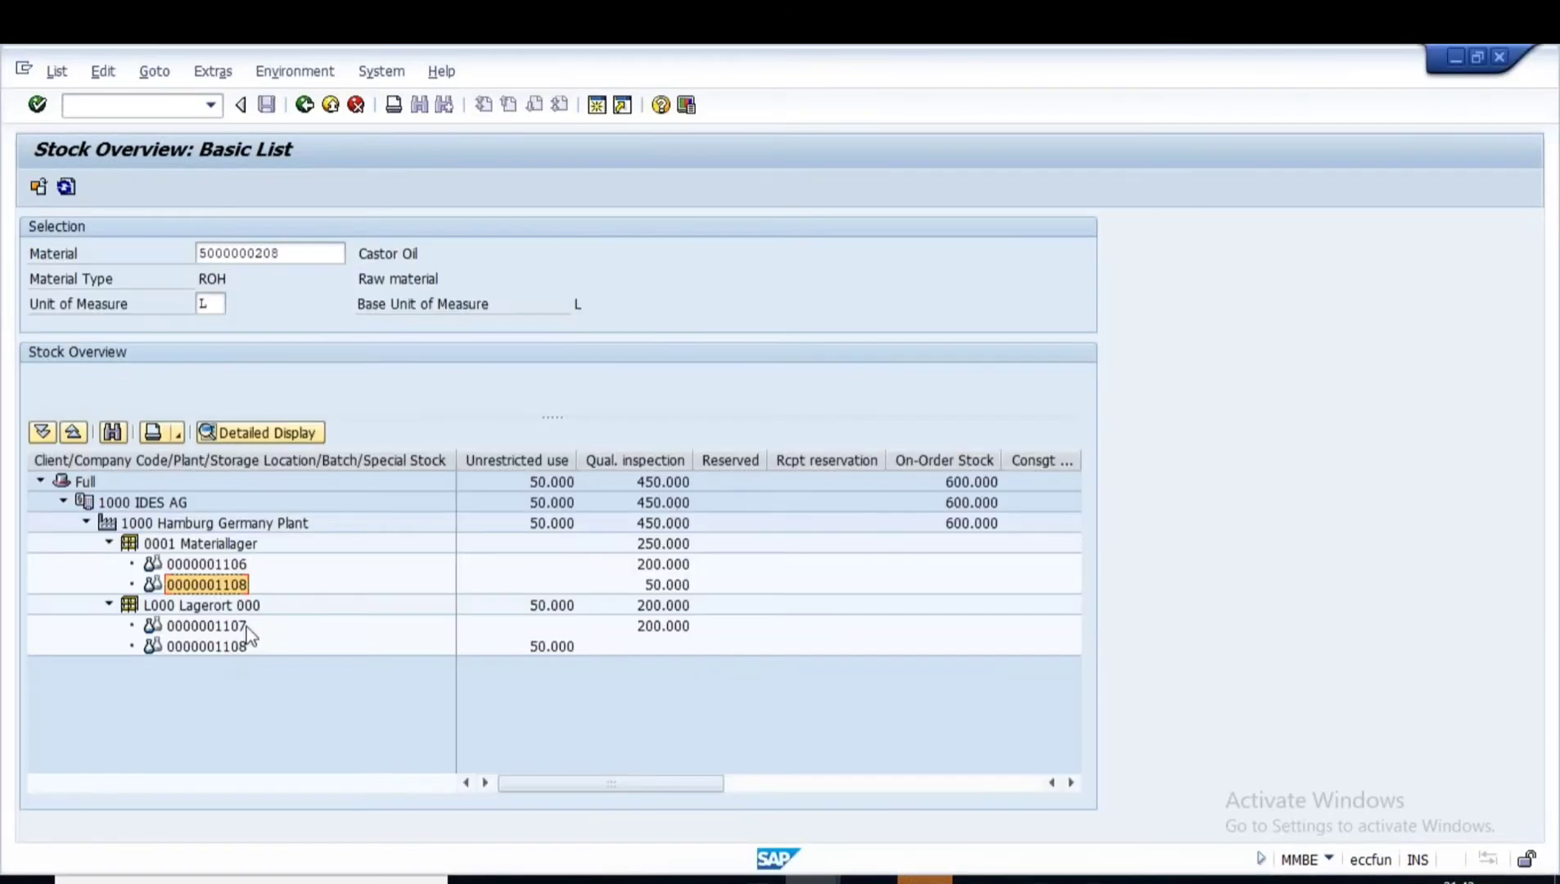
left_click(214, 646)
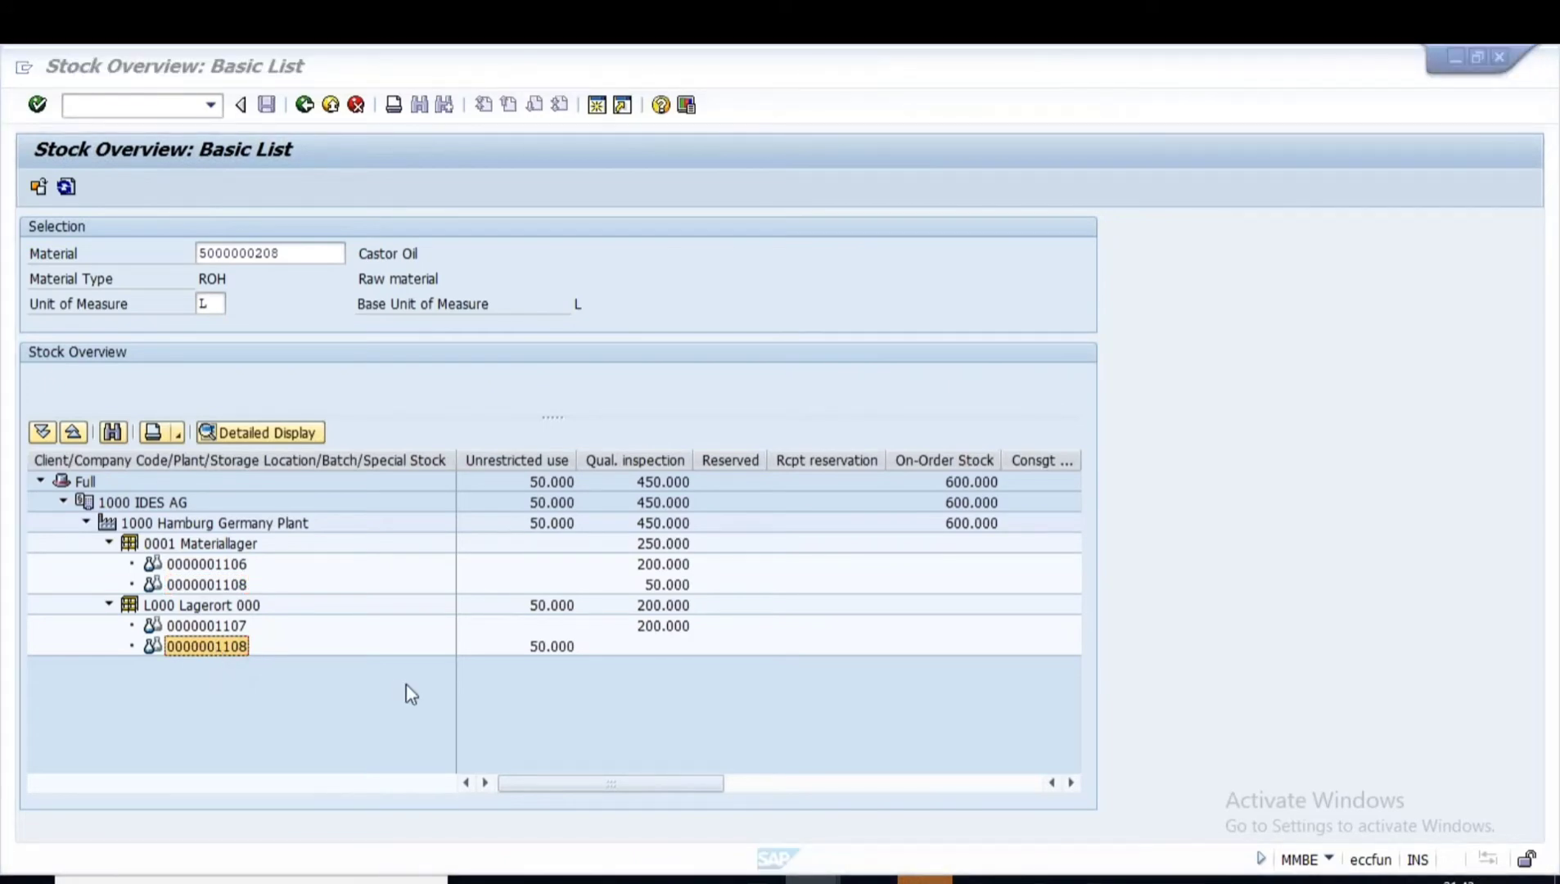
key("alt+Tab")
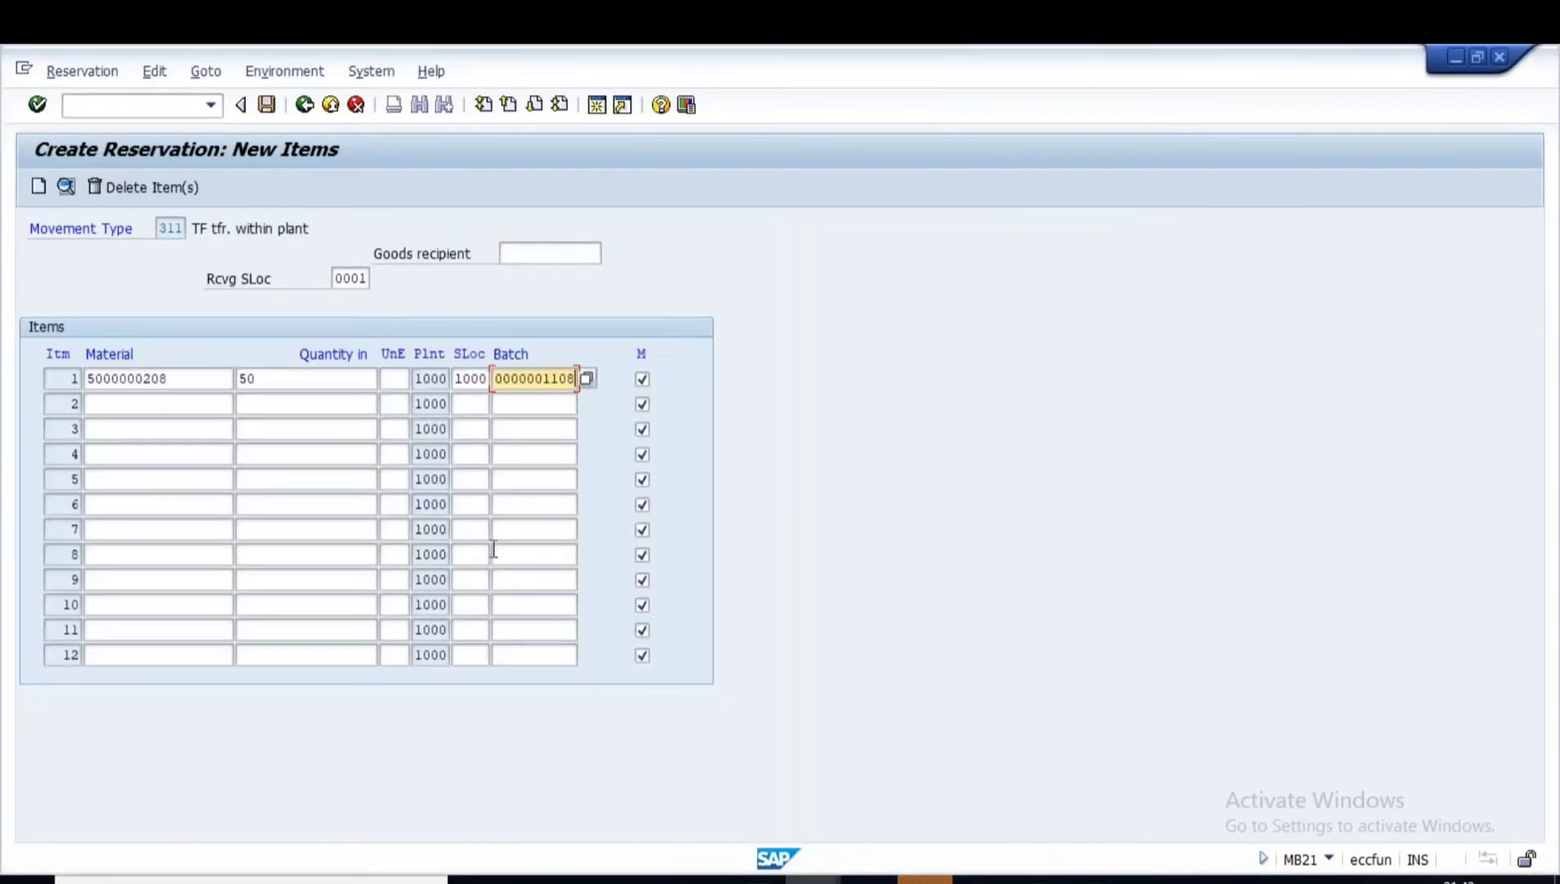
left_click(143, 411)
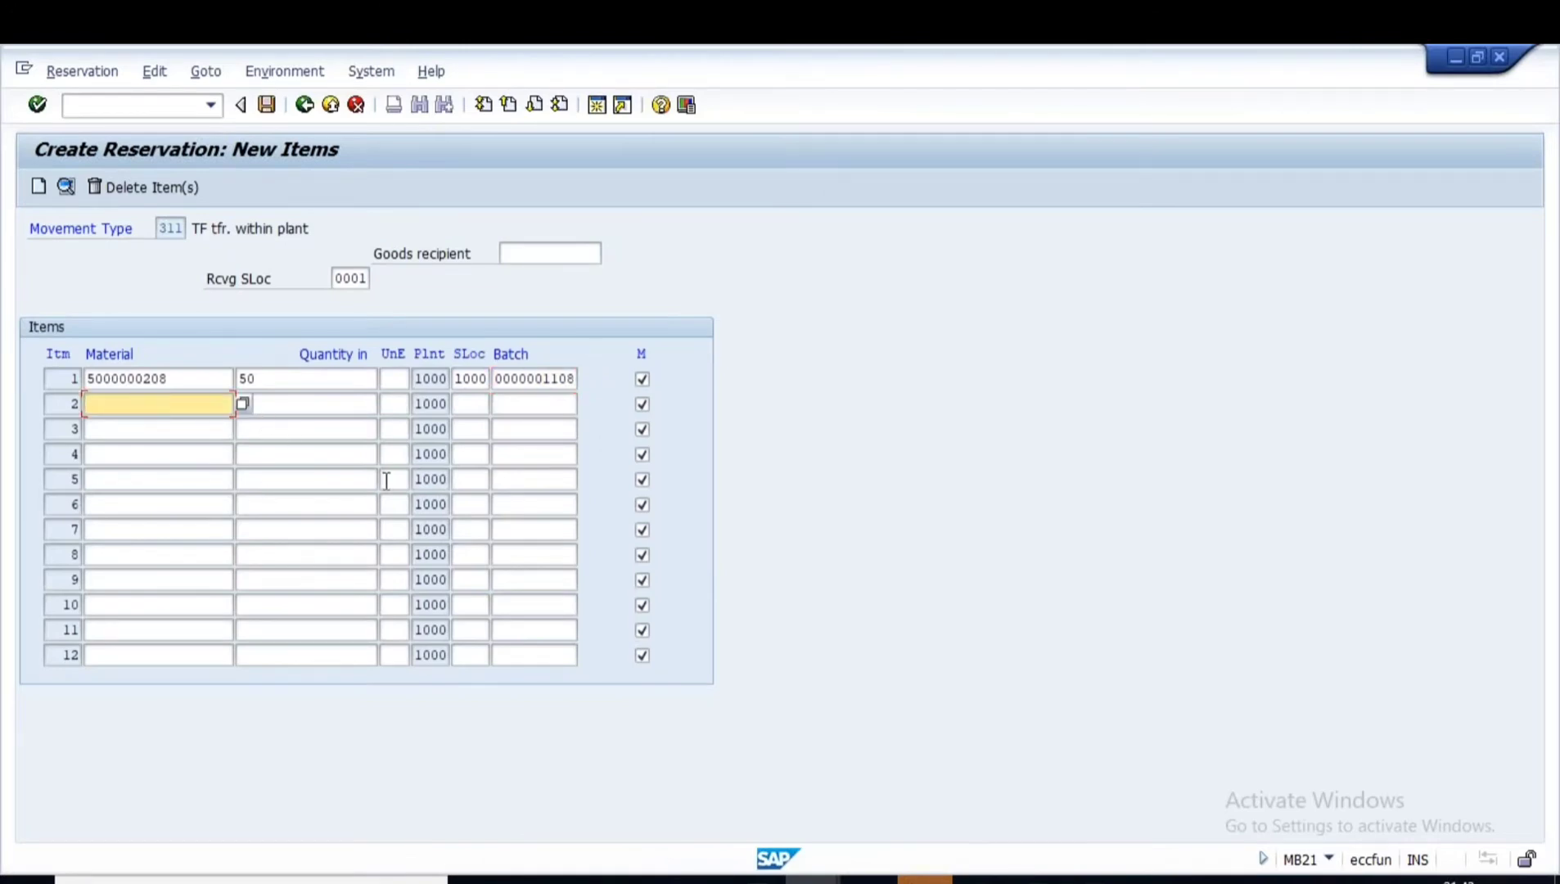
key("BackSpace")
left_click(155, 442)
left_click(299, 404)
left_click(812, 879)
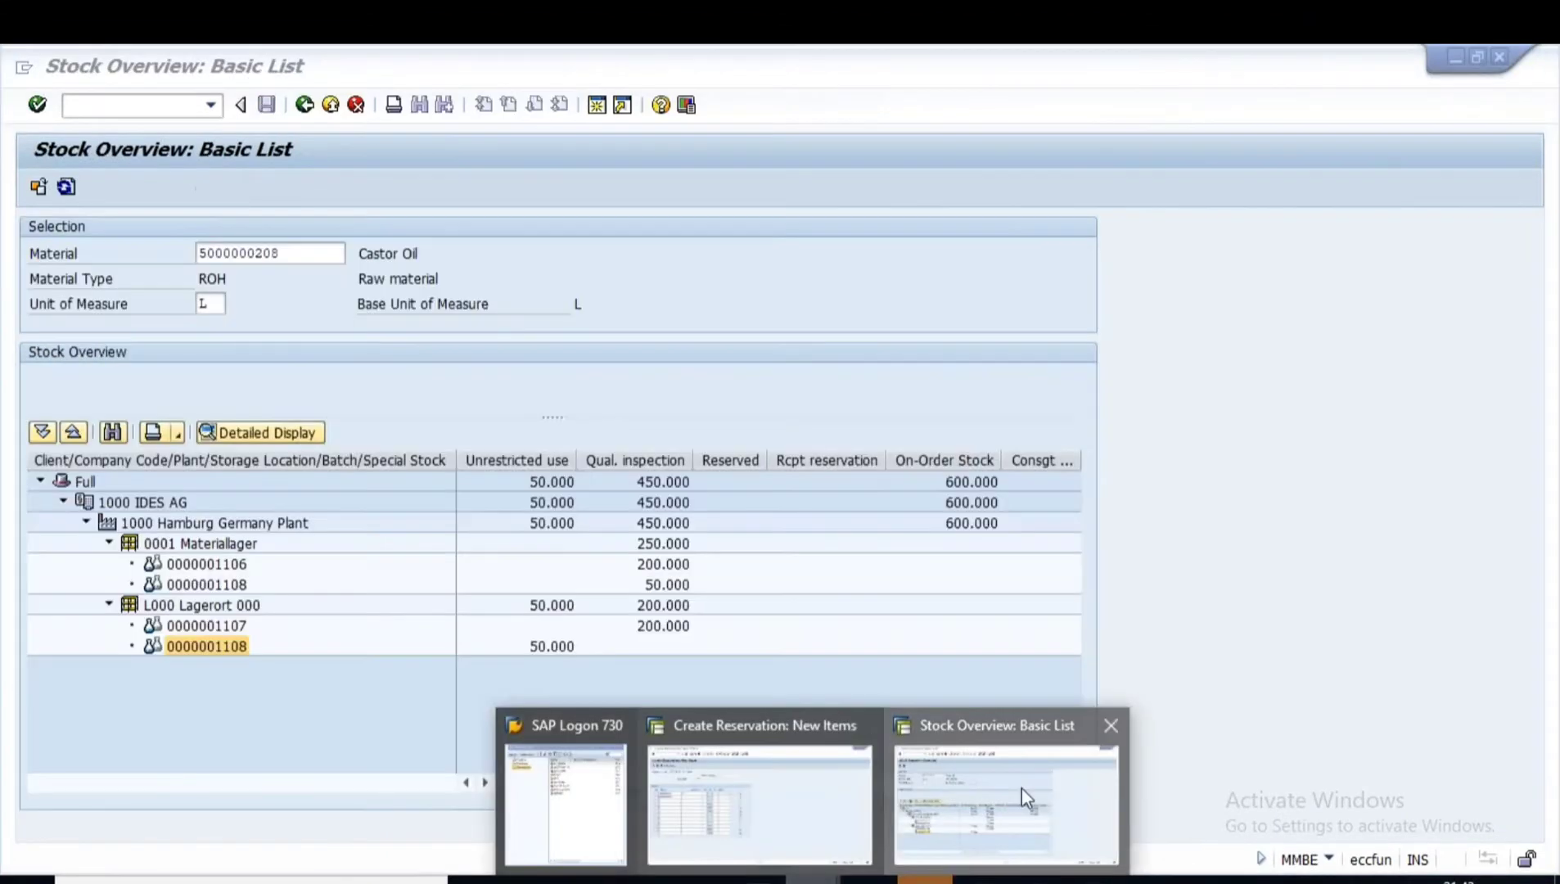
left_click(1015, 802)
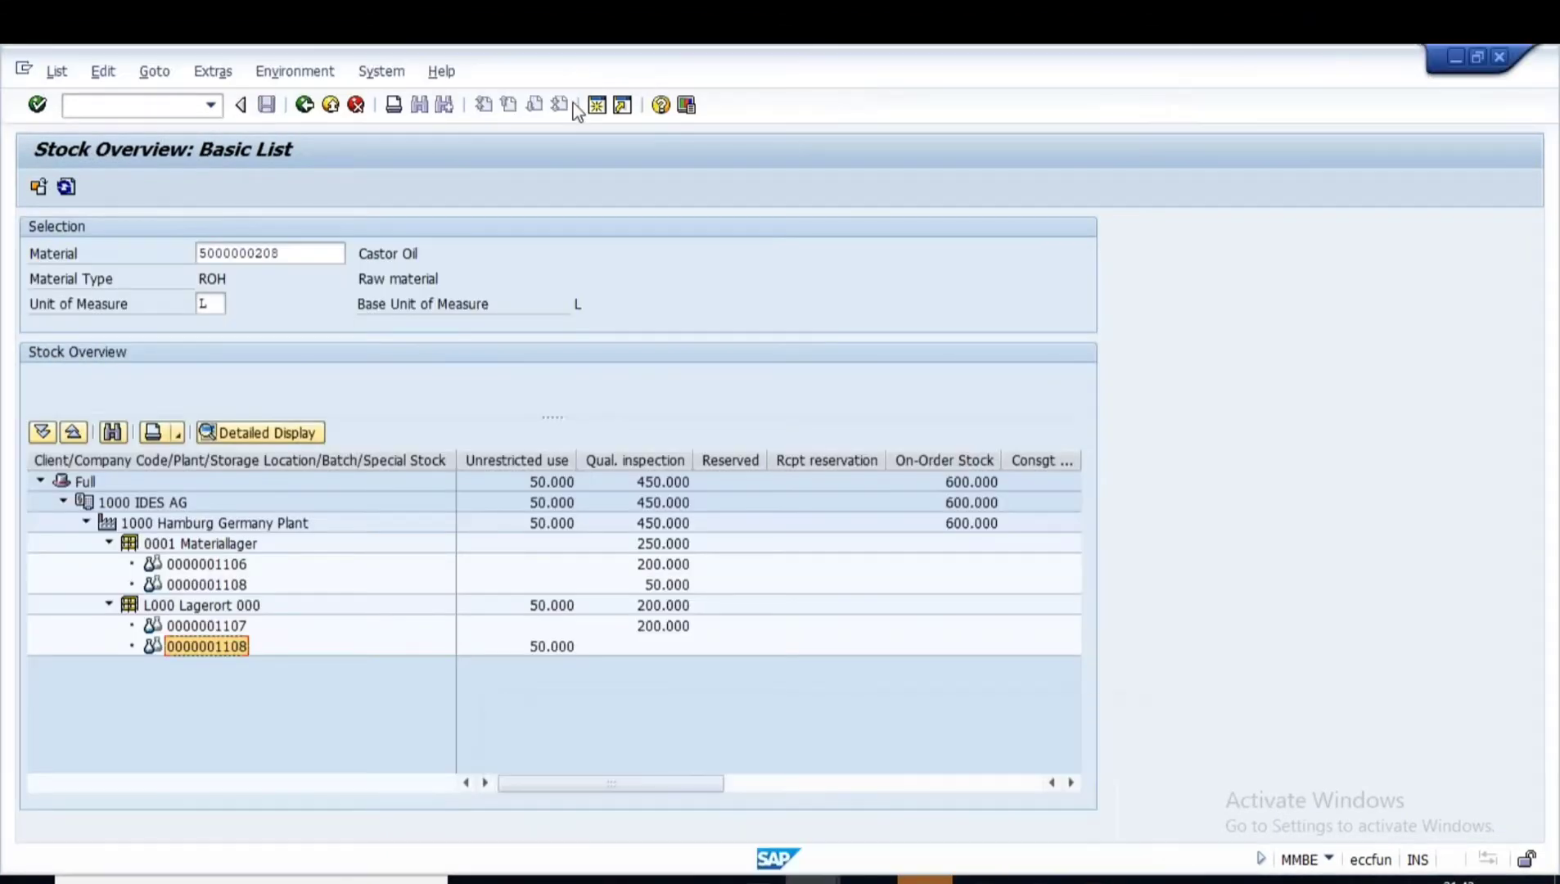
left_click(598, 106)
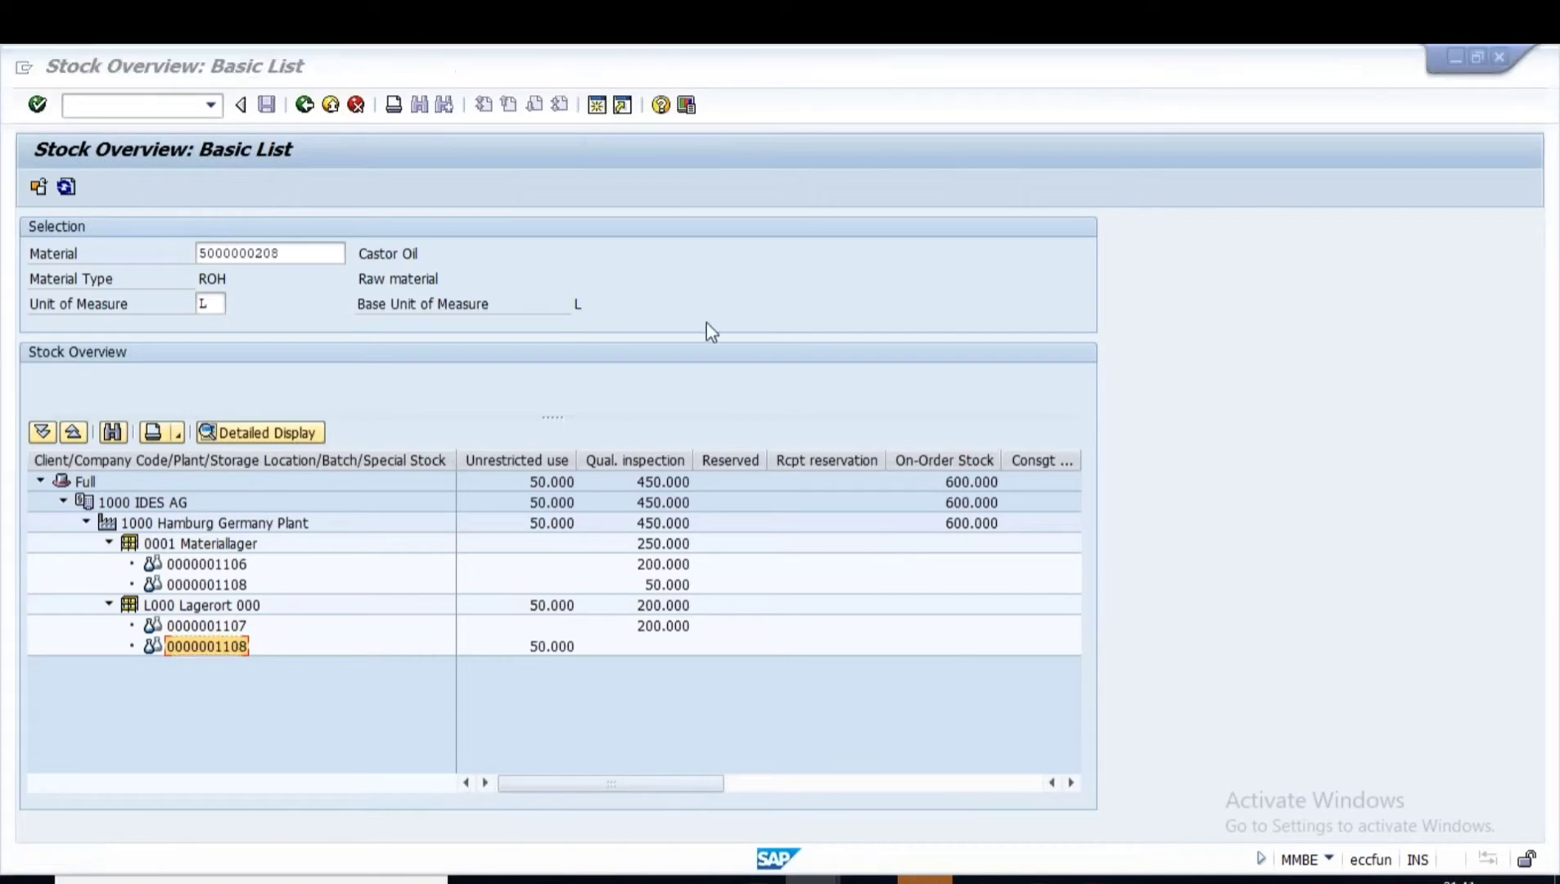
type("mmbe")
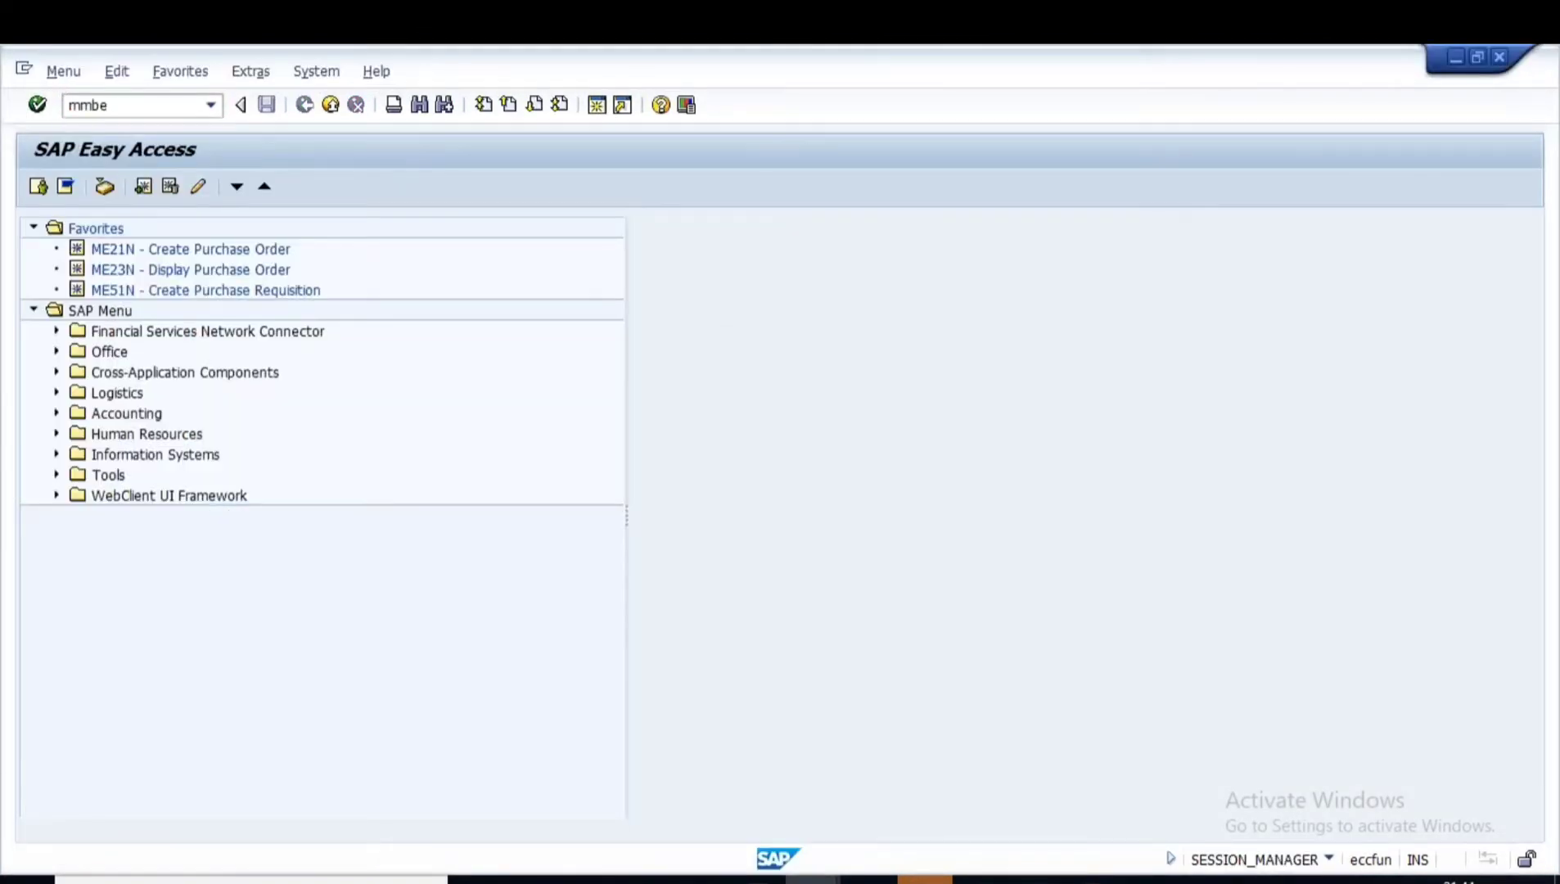
key("Return")
left_click(381, 251)
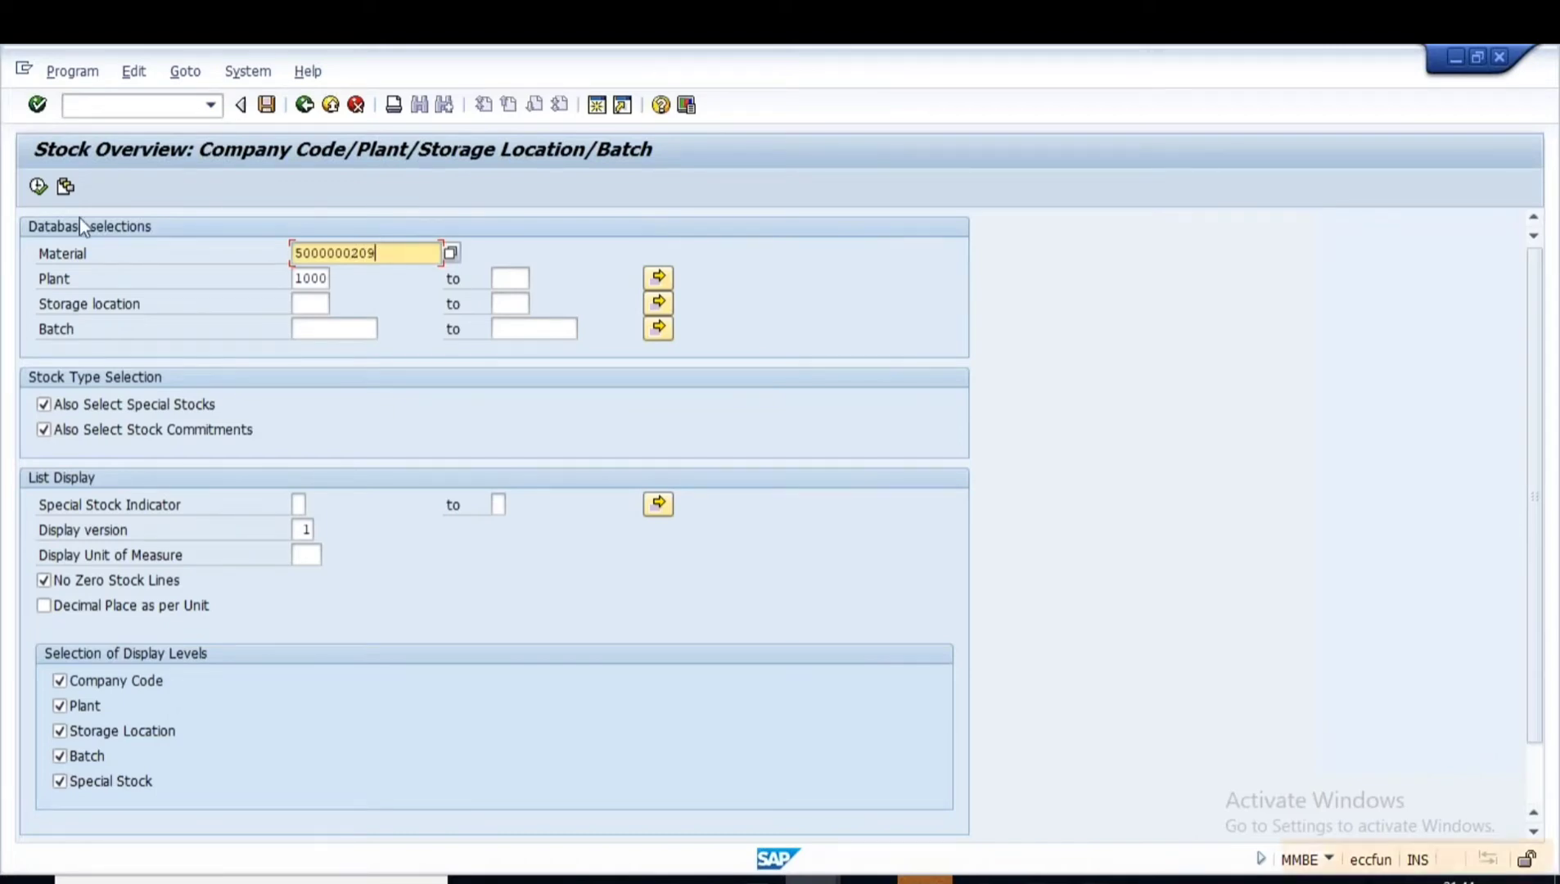
left_click(38, 187)
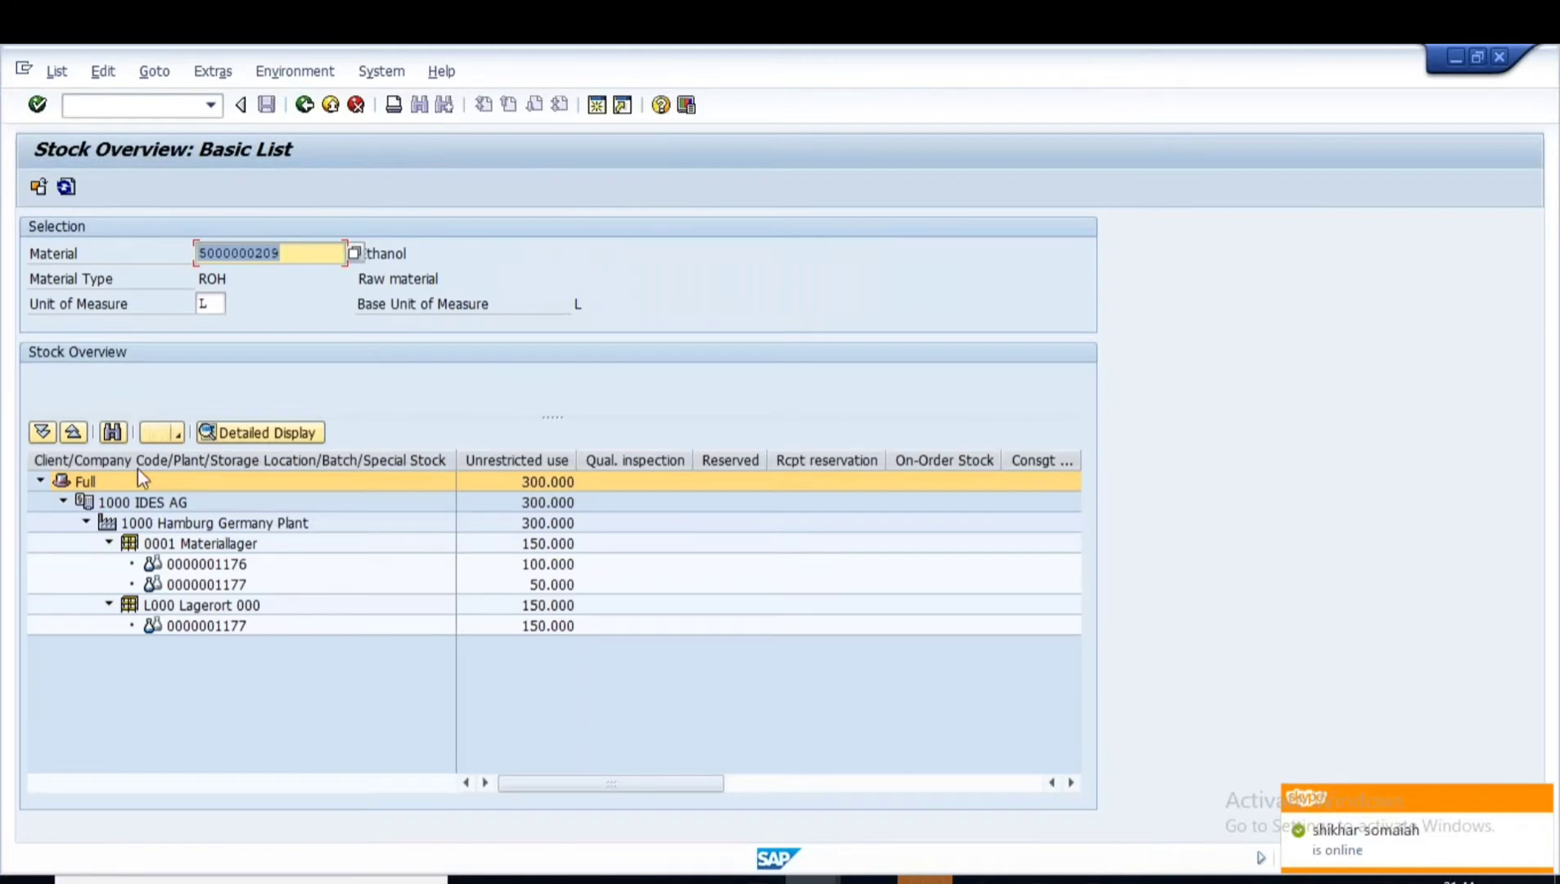
- Examine the unrestricted-use stock of the Ethanol batch in storage location L000 and return to the reservation items
left_click(539, 627)
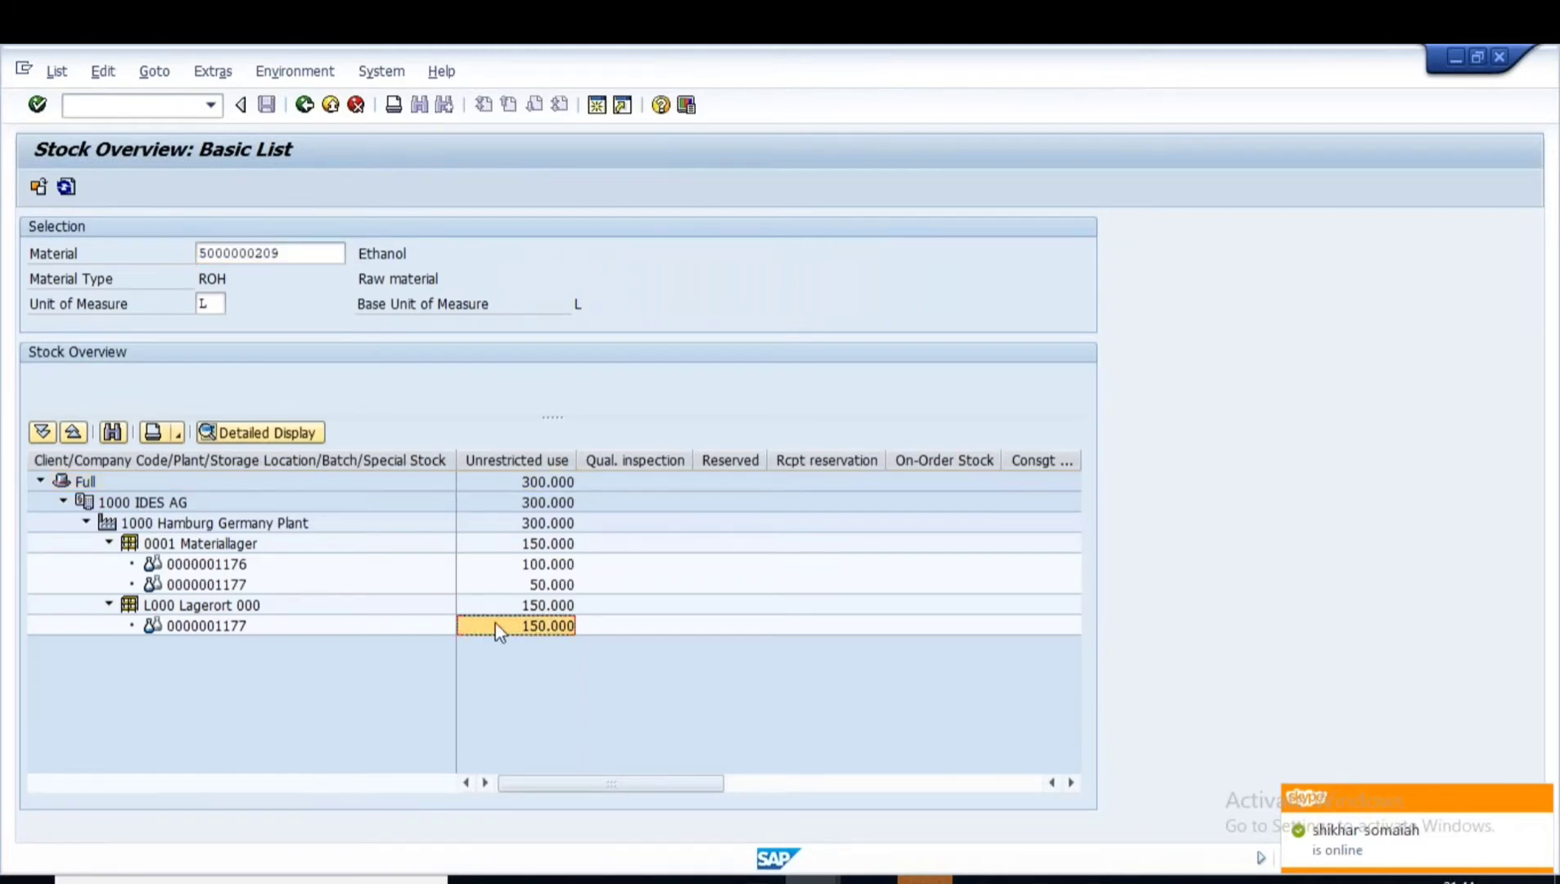
left_click(193, 605)
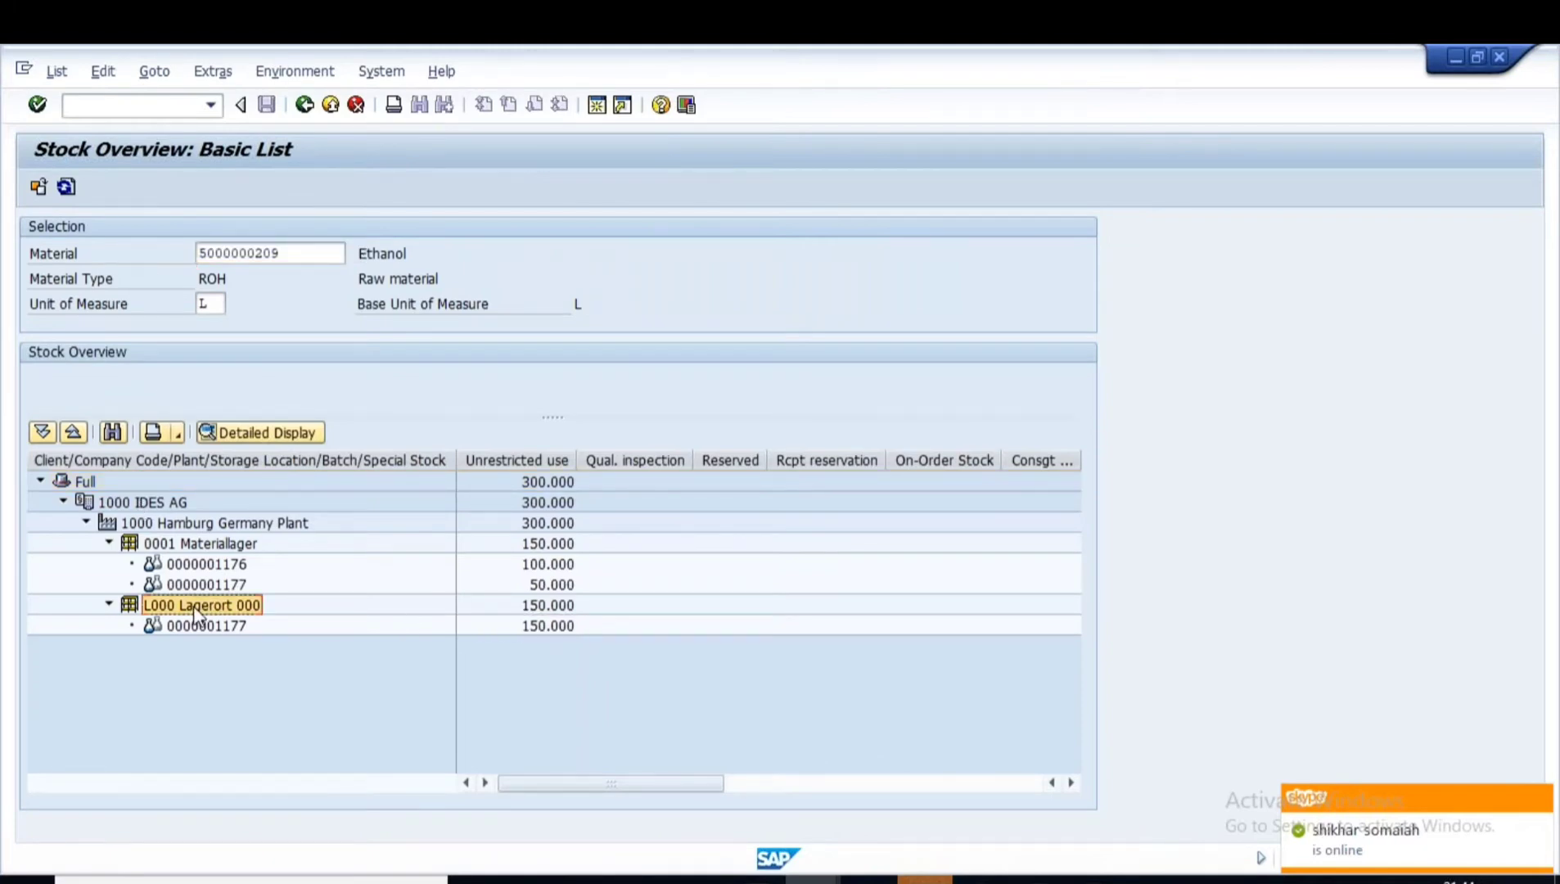
left_click(207, 625)
left_click(537, 613)
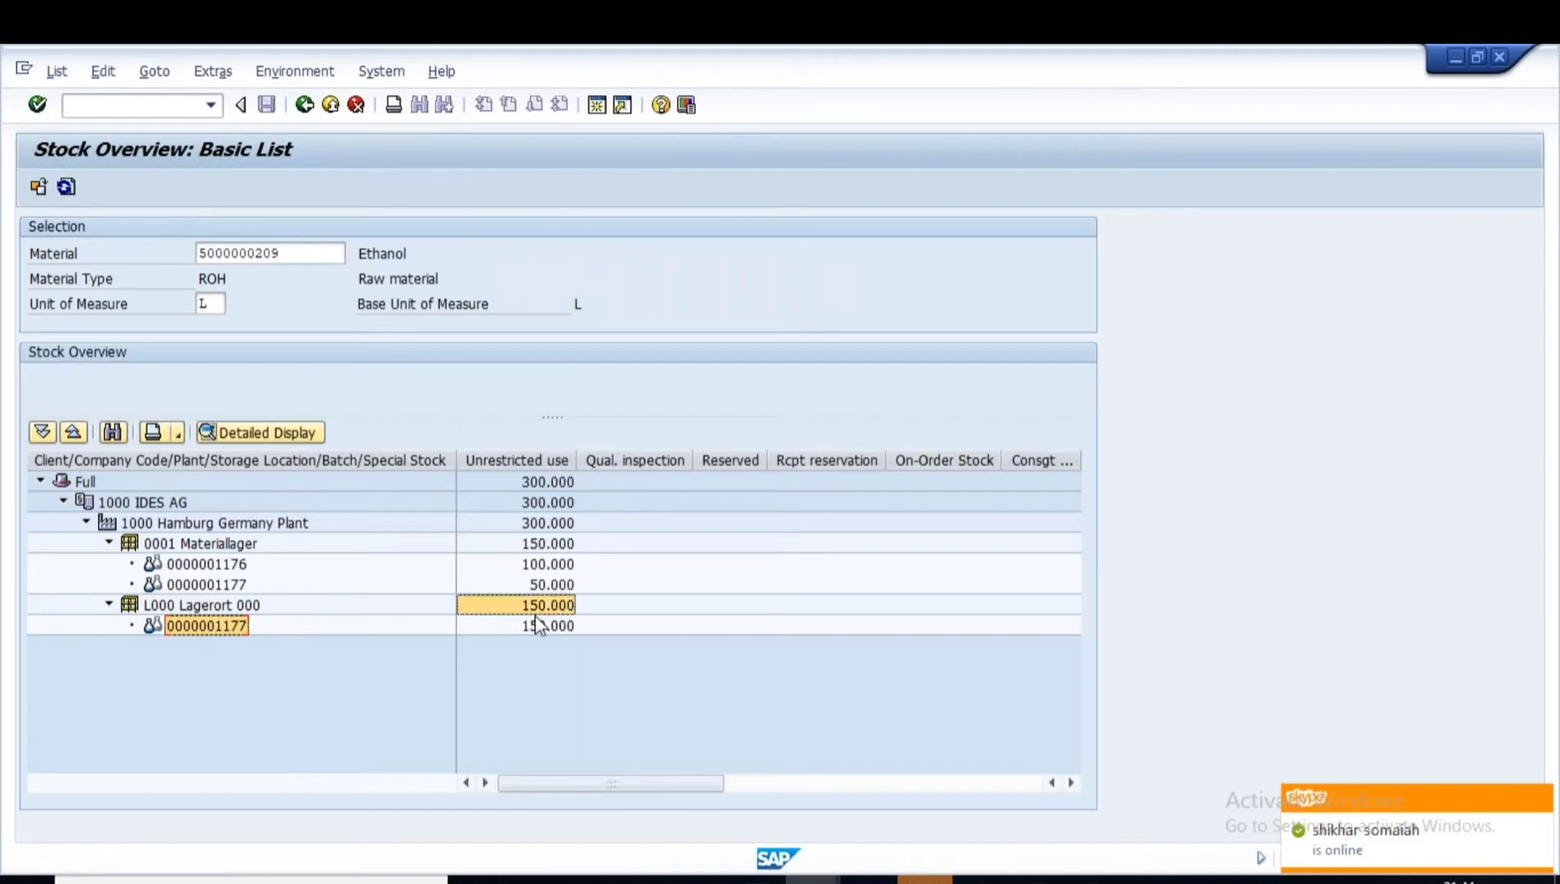
left_click(547, 628)
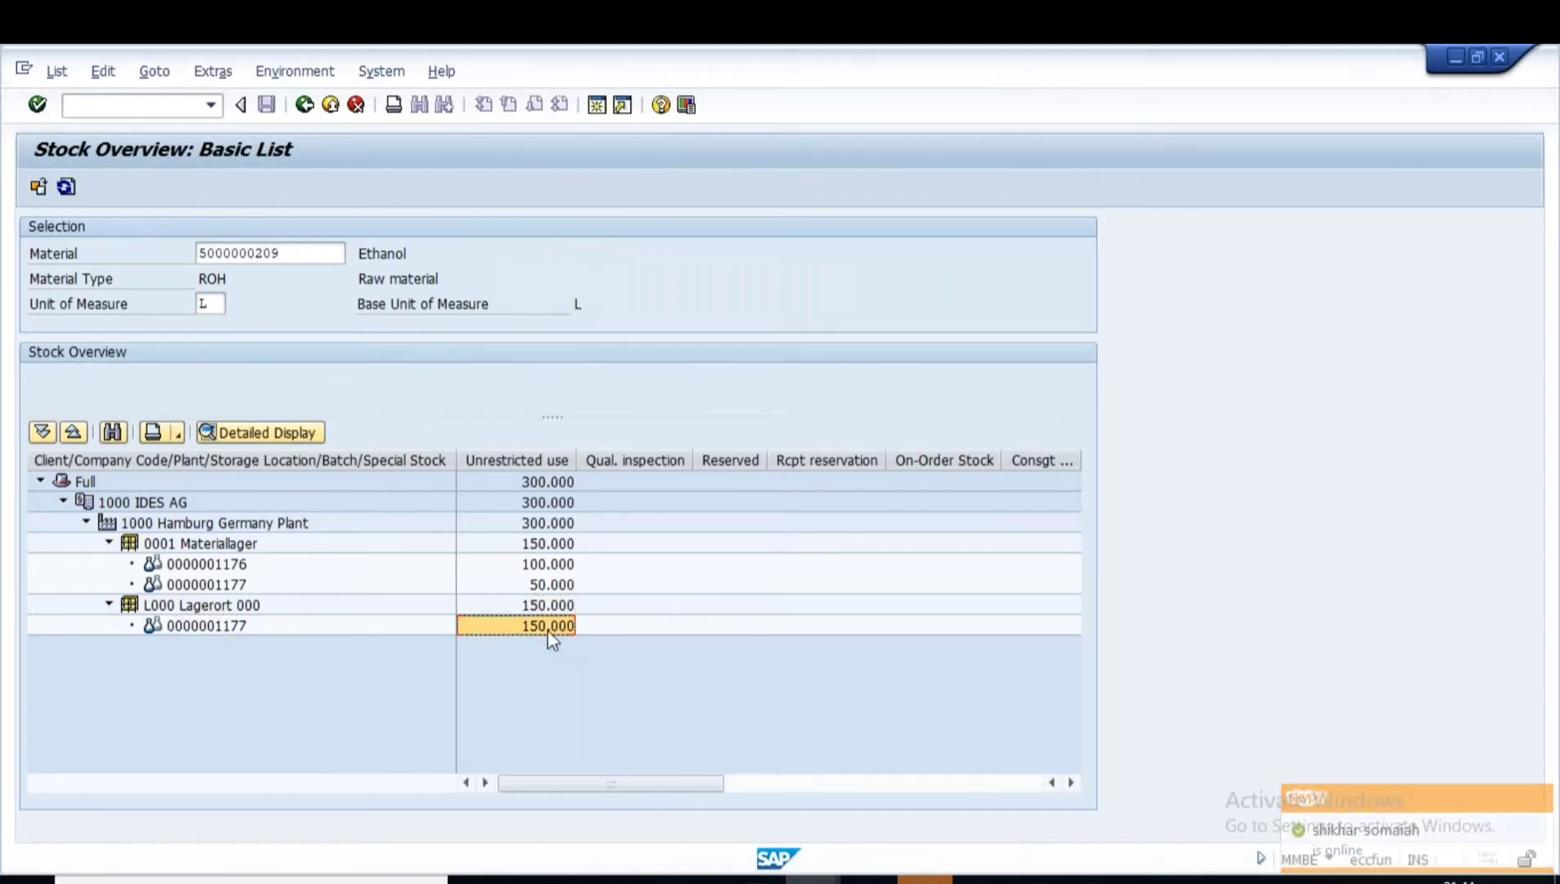
key("alt+Tab")
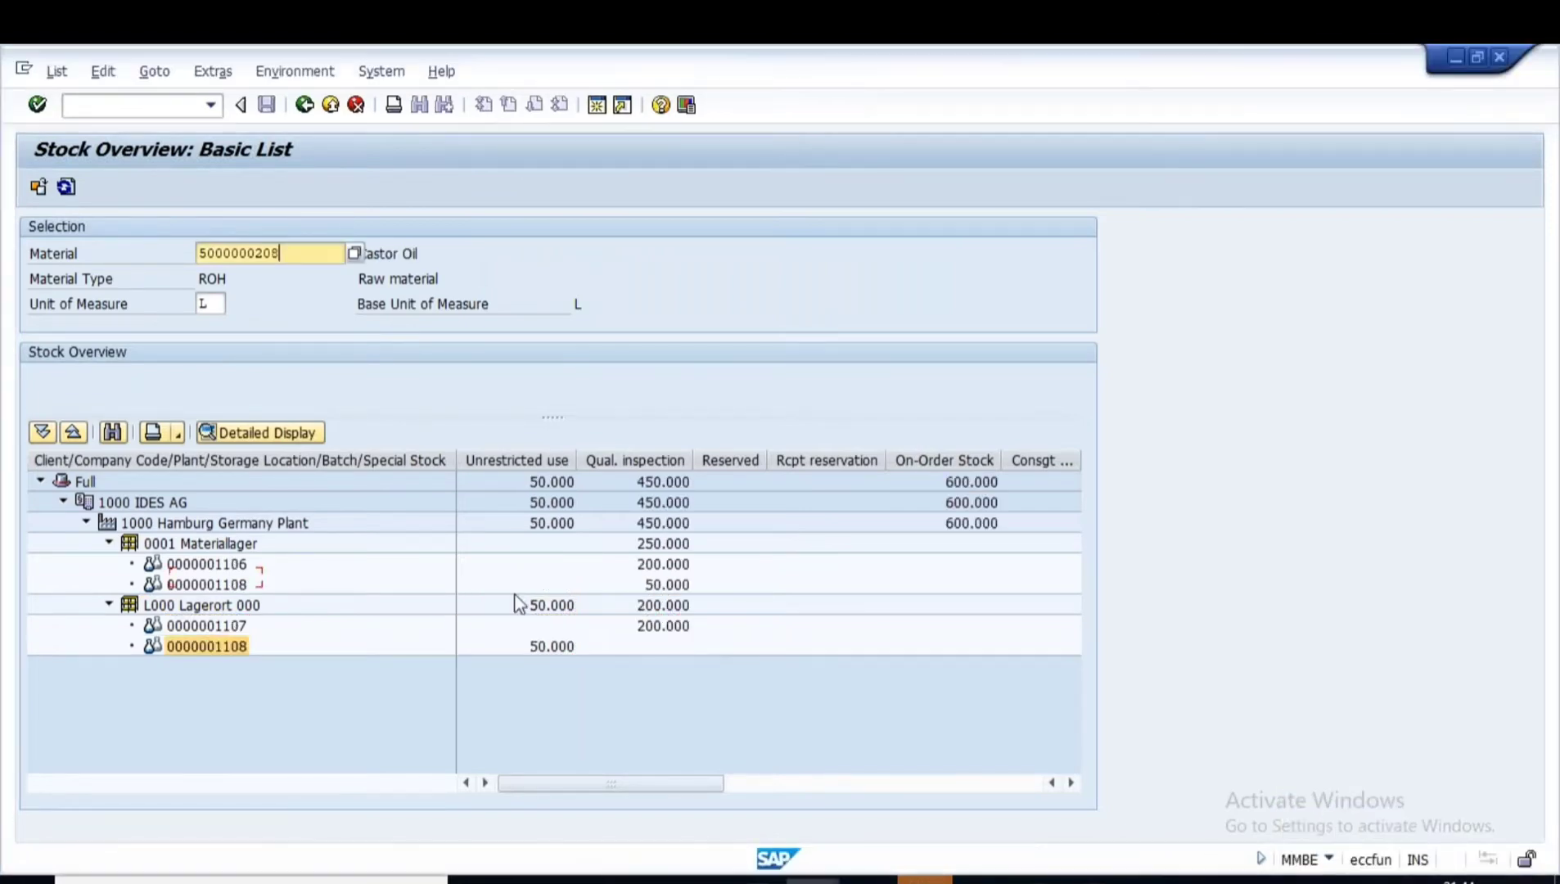
key("alt+Tab")
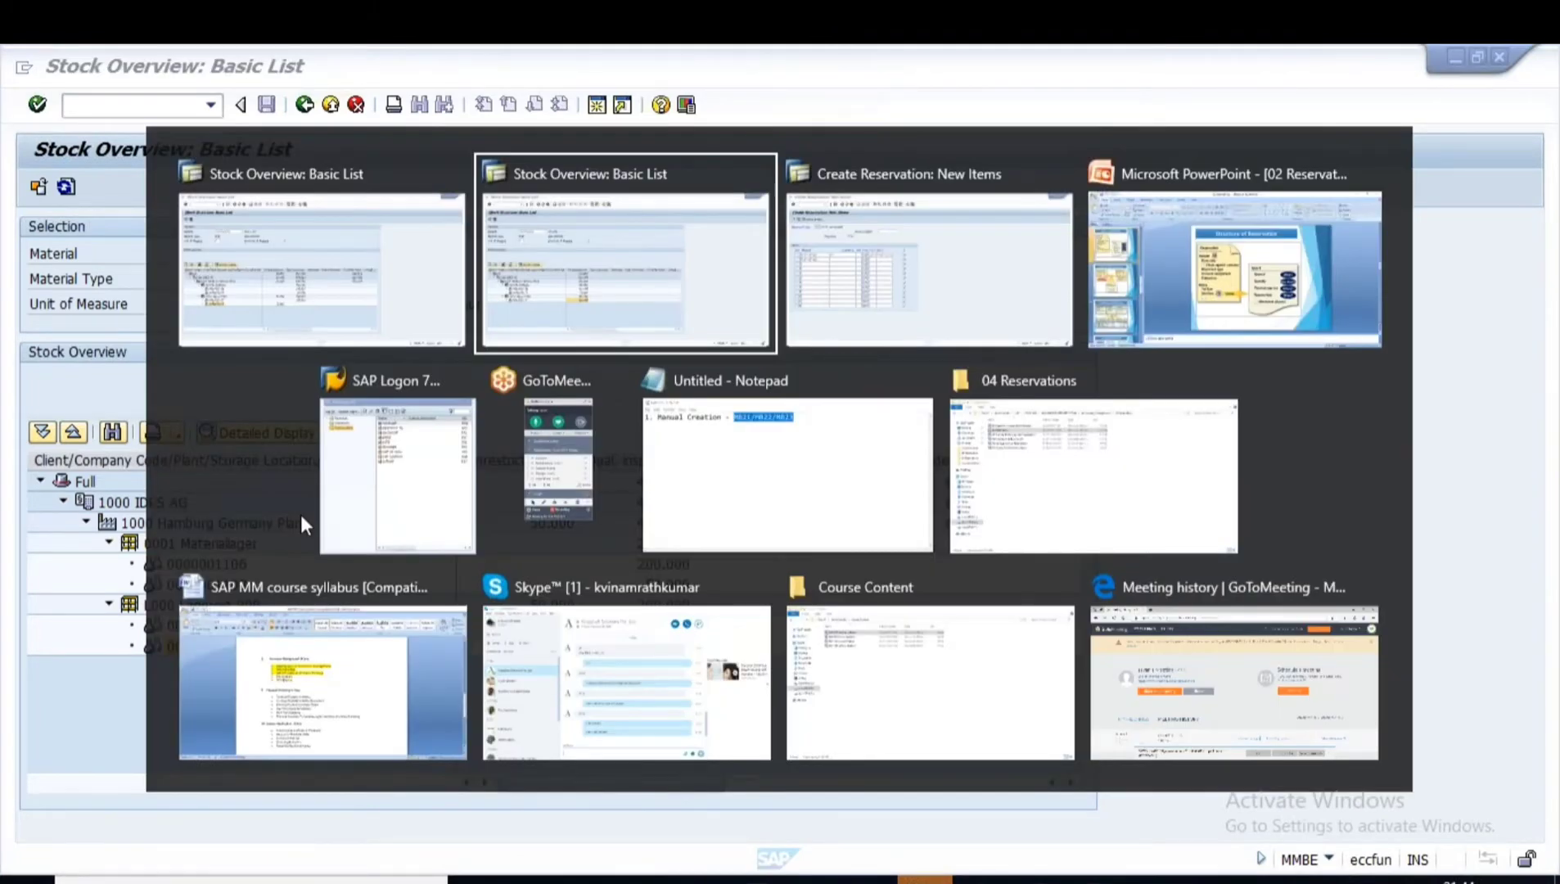
key("alt+Tab")
- Set the storage location of reservation items 2 and 1 to L000
left_click(468, 411)
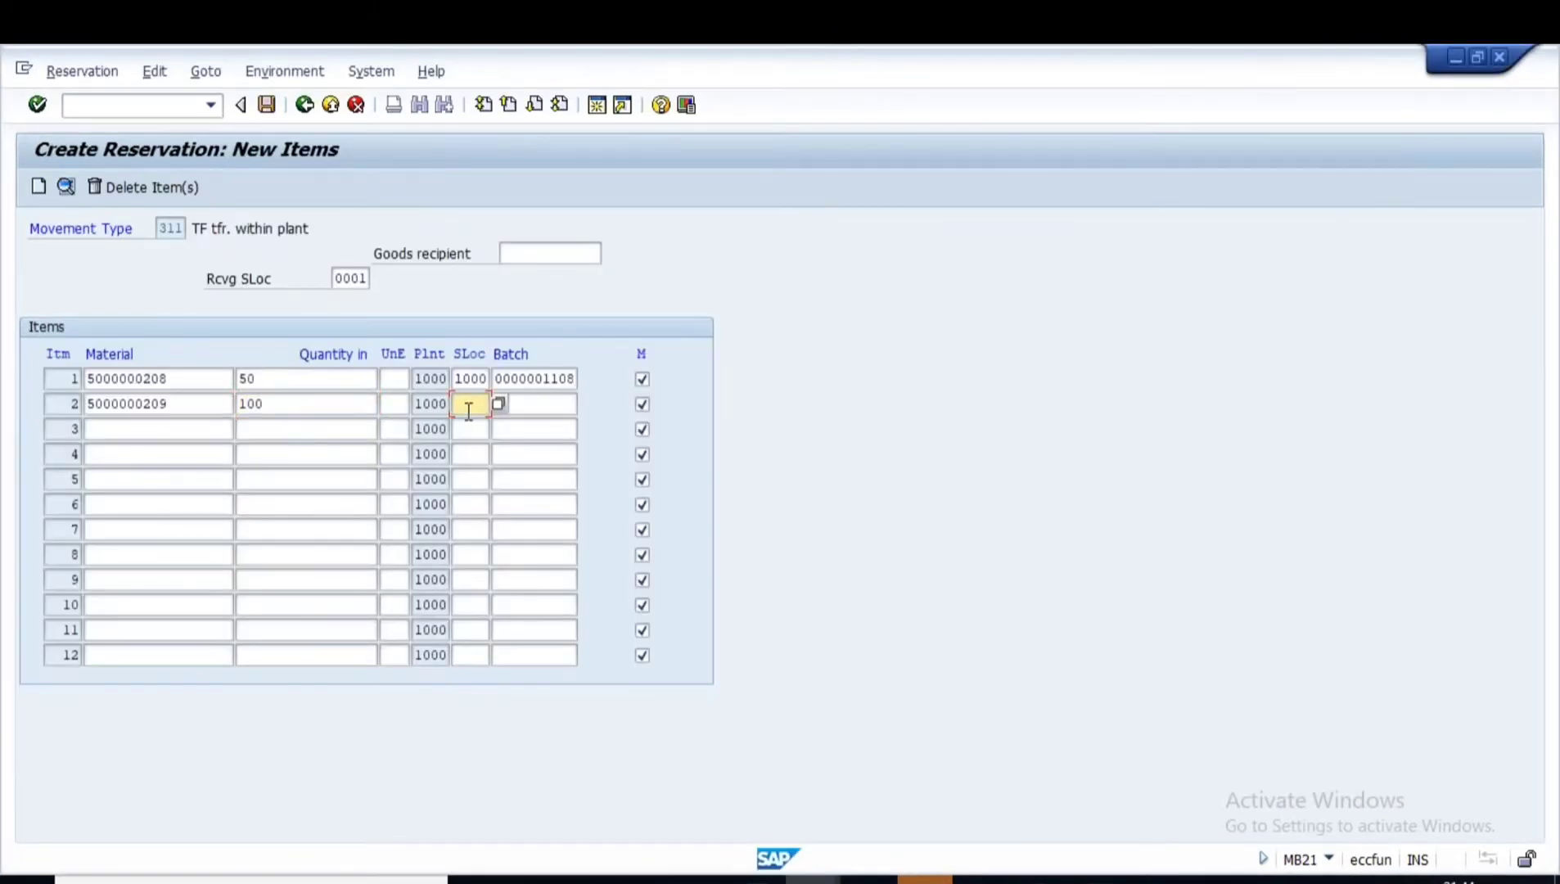
key("Caps_Lock")
type("1000")
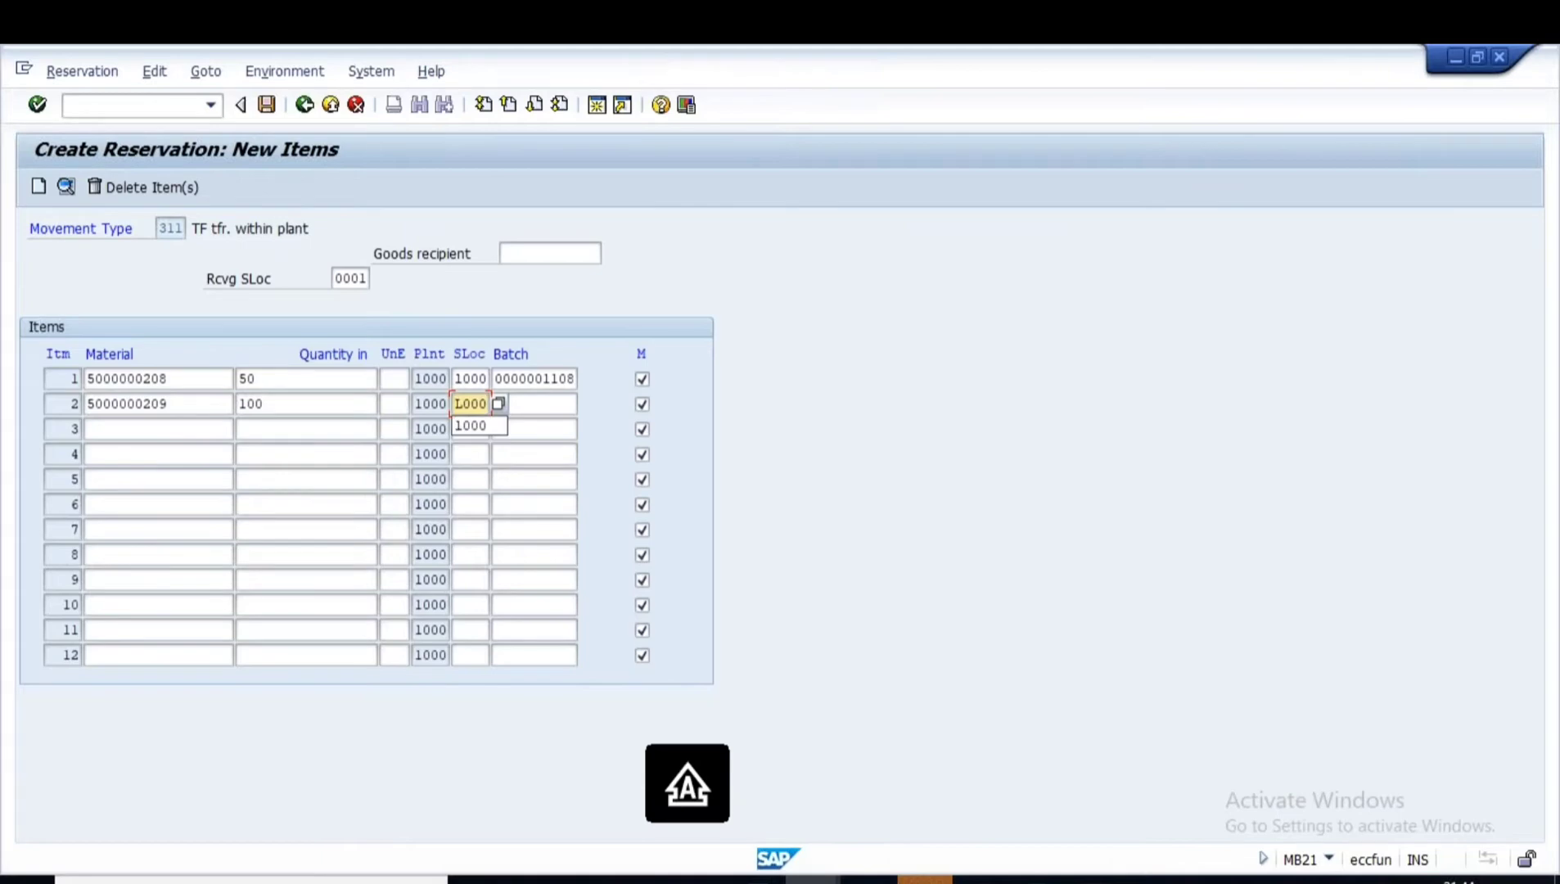
left_click(466, 377)
key("Caps_Lock")
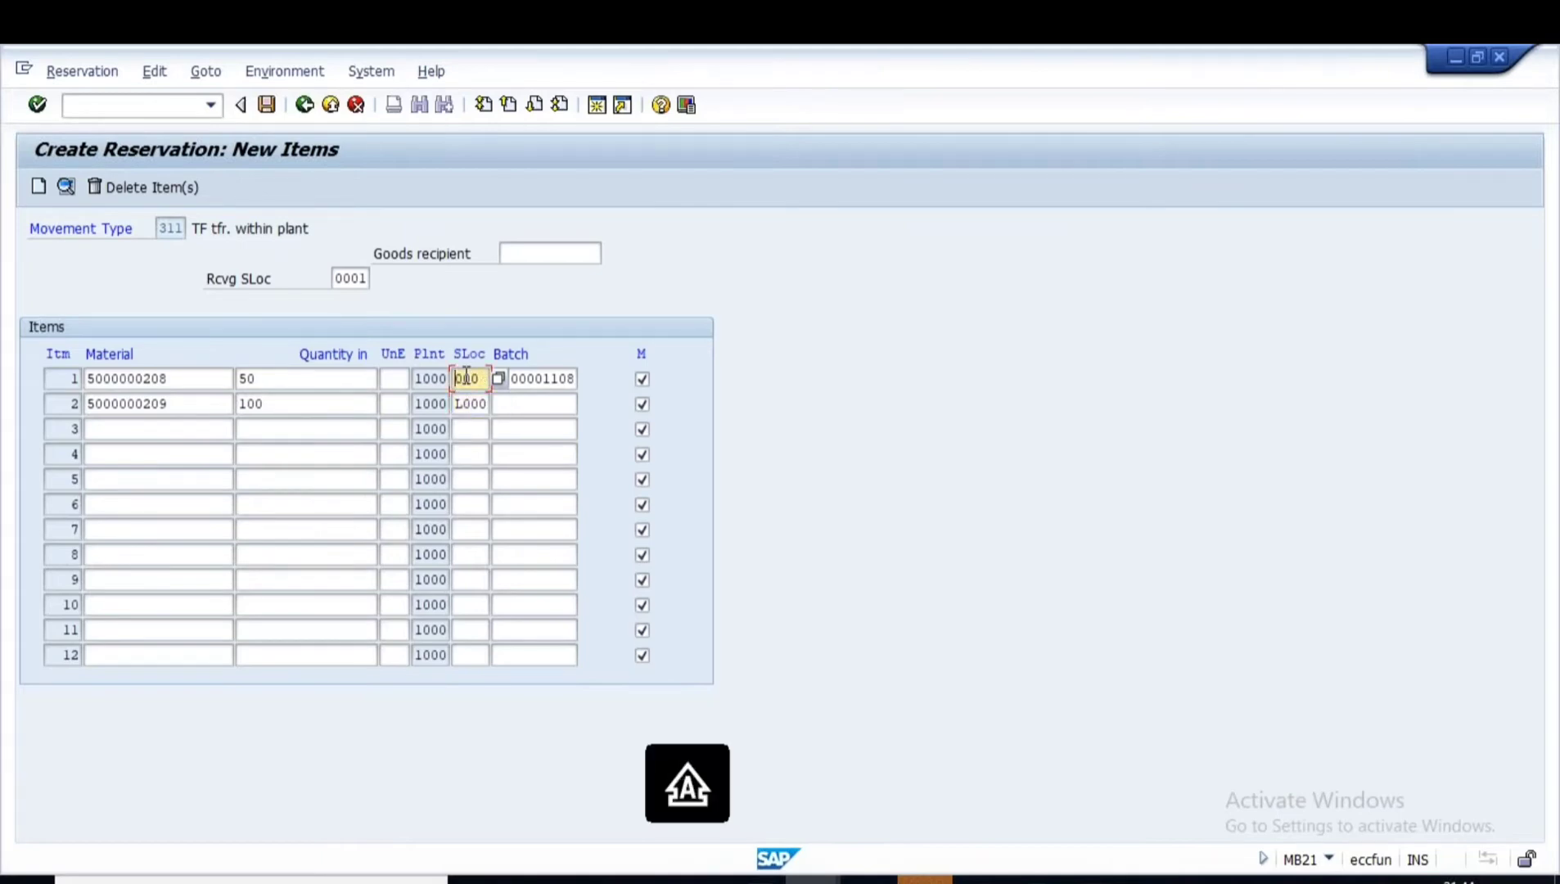
left_click(523, 401)
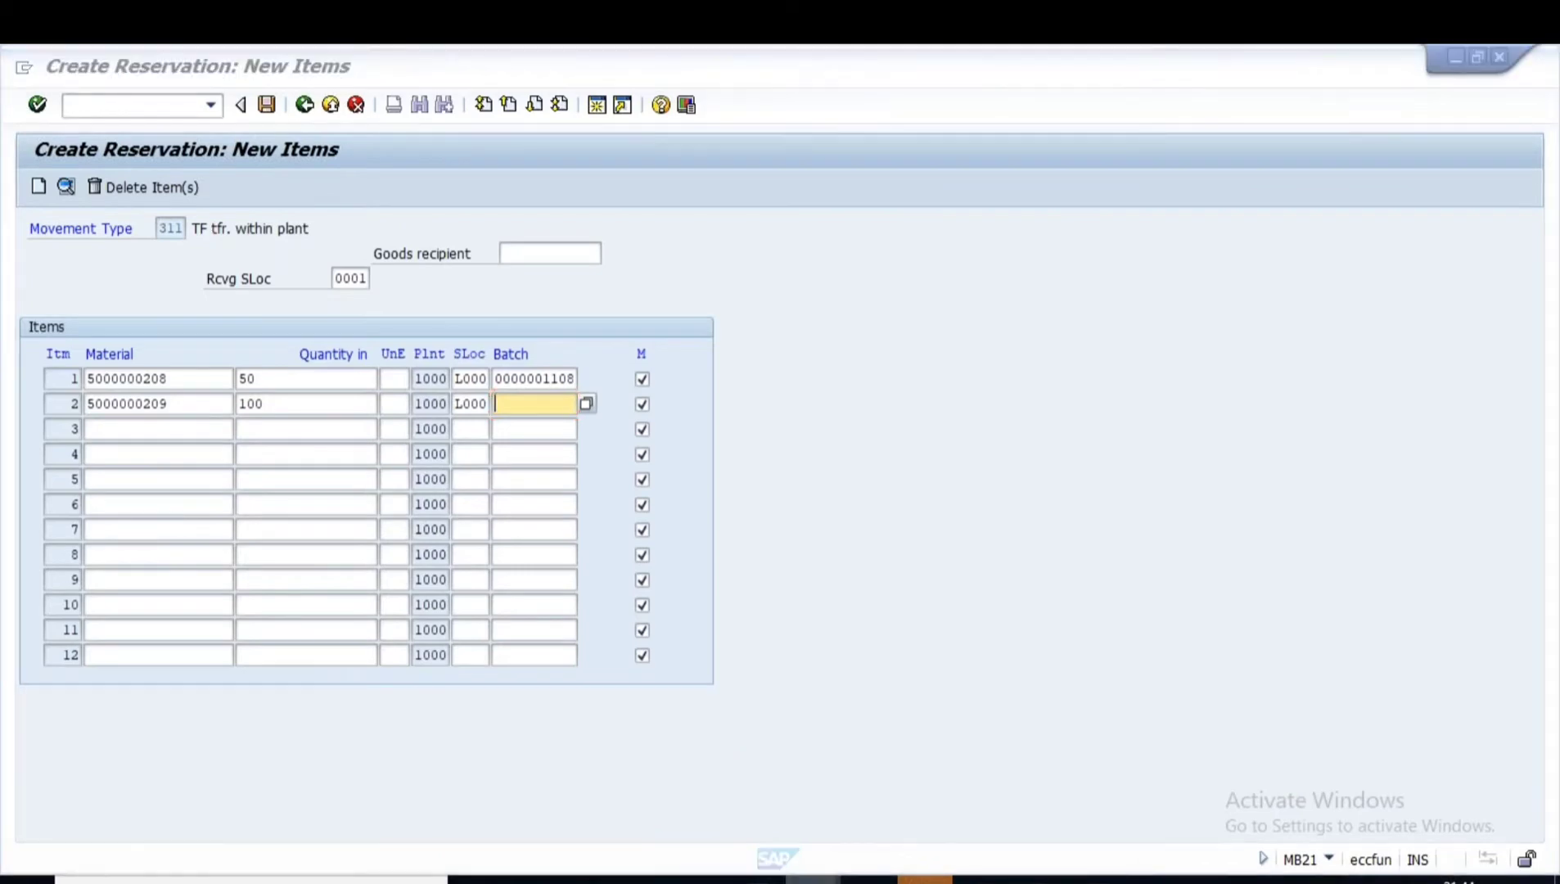
left_click(1053, 788)
left_click(217, 628)
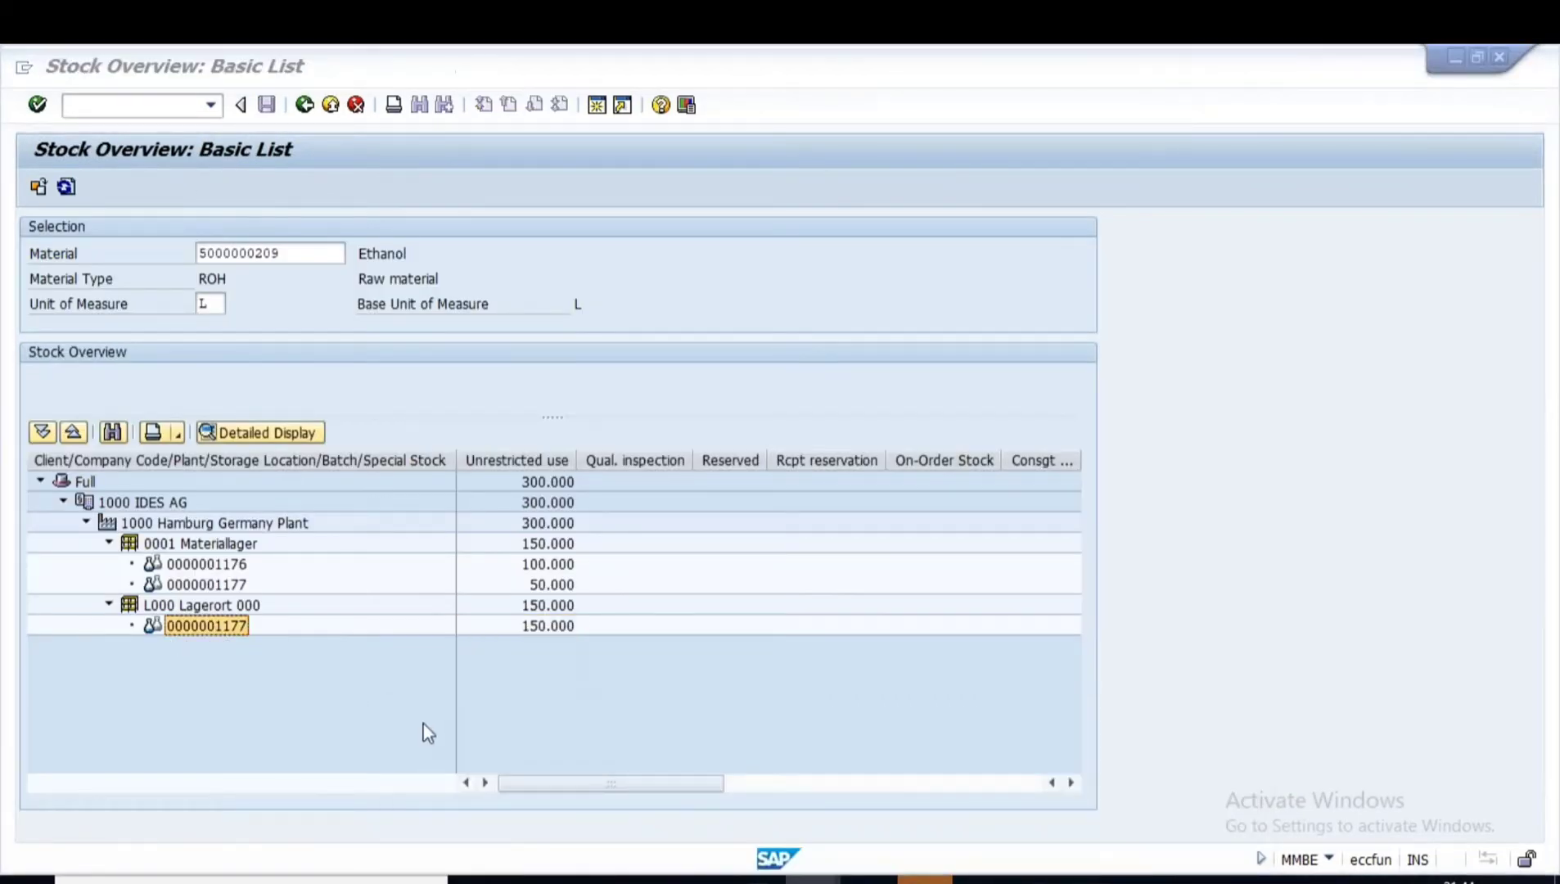
key("alt+Tab")
key("ctrl+v")
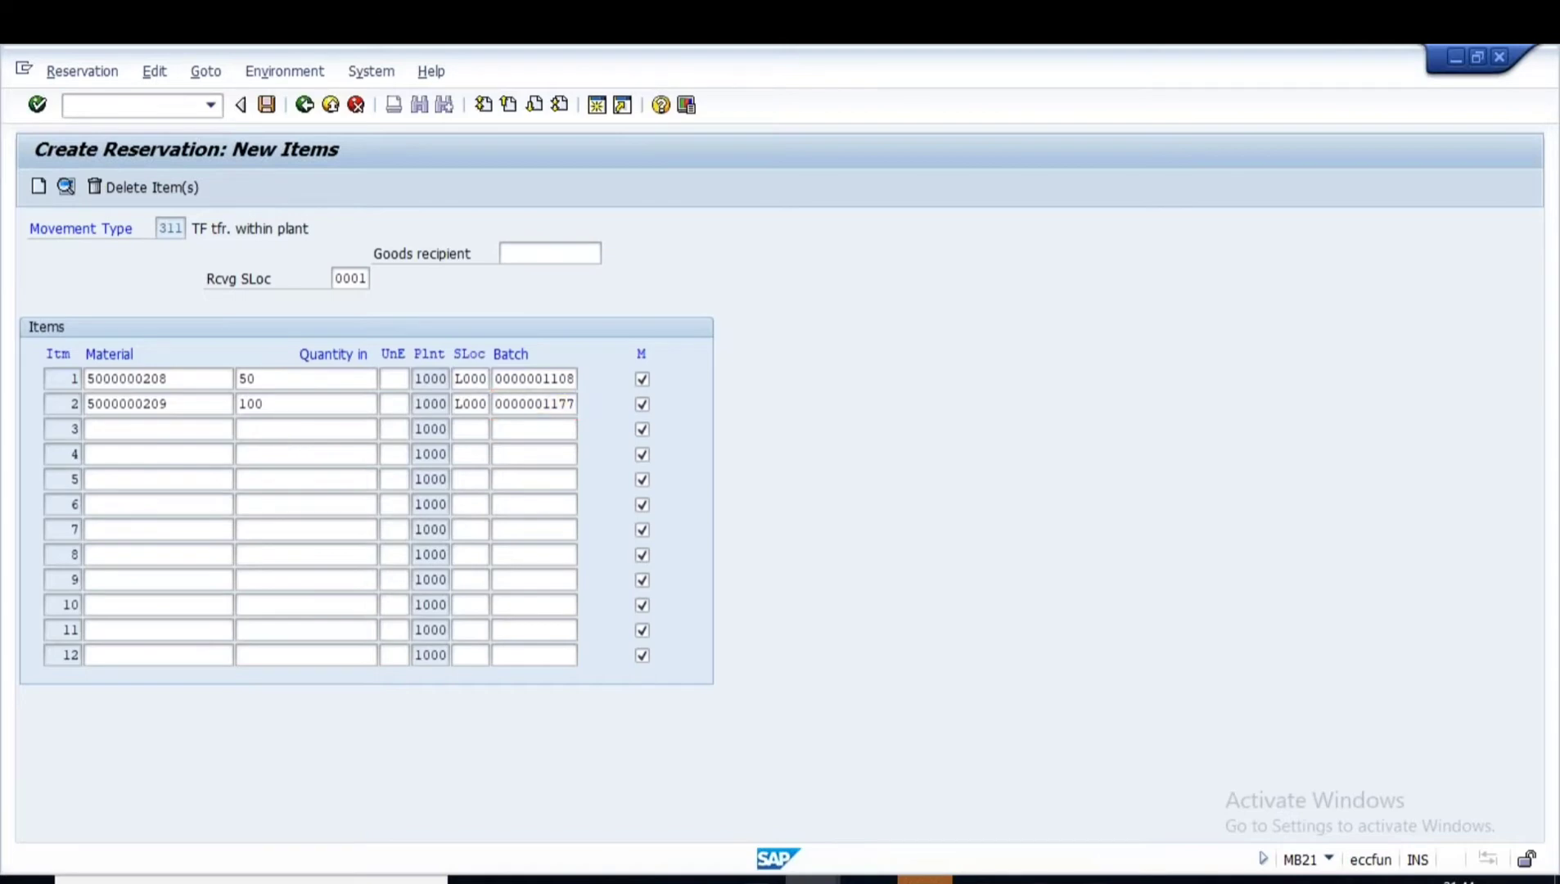
key("Return")
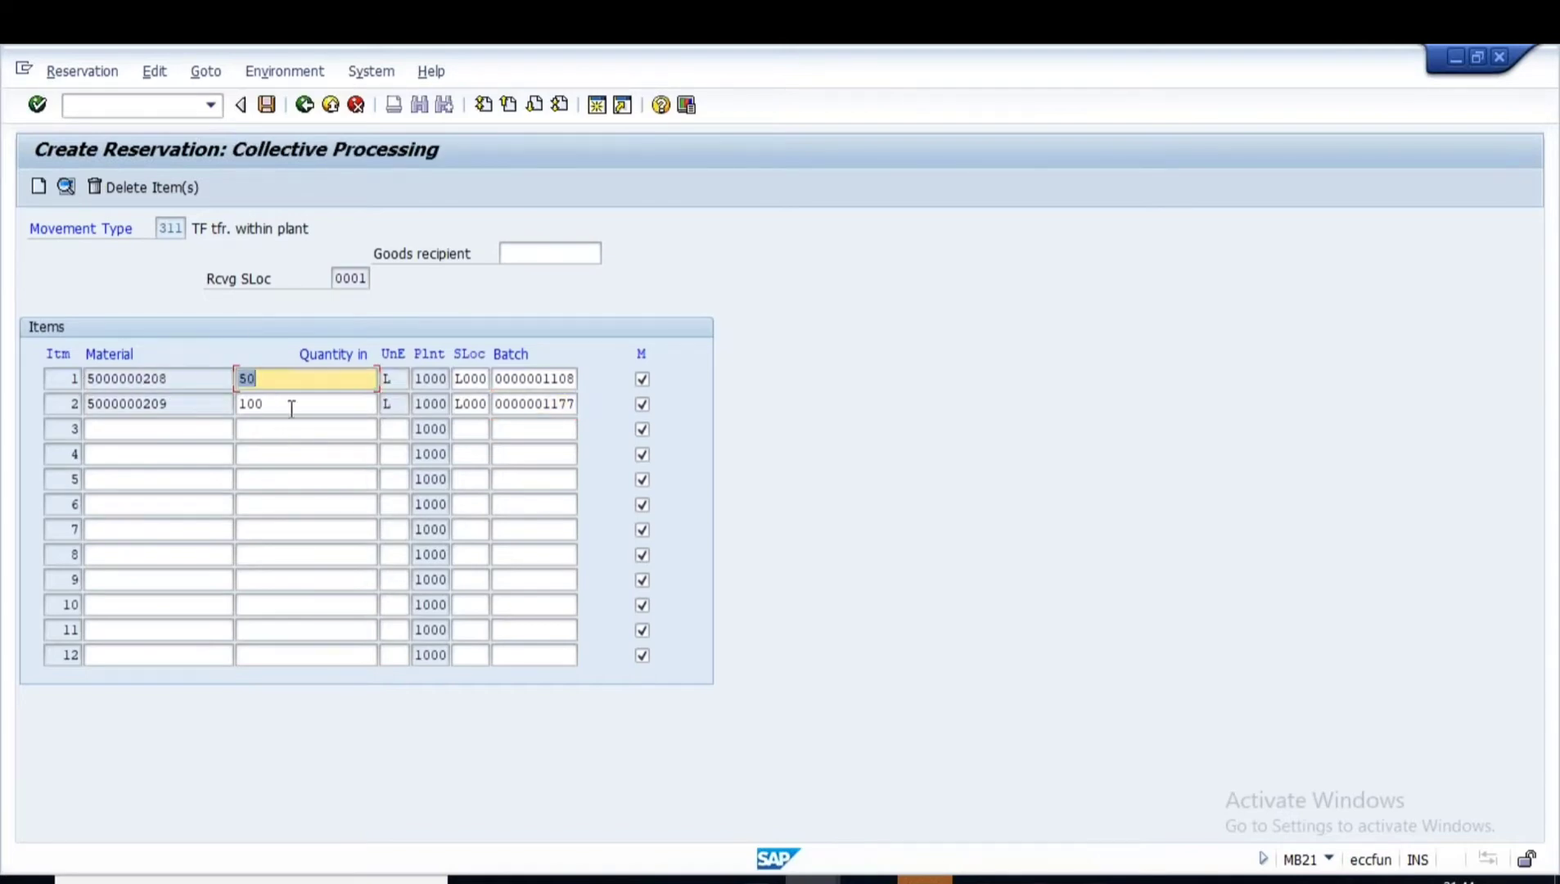
- Review the issuing storage location L000 and receiving location 0001, and save the reservation
left_click(475, 383)
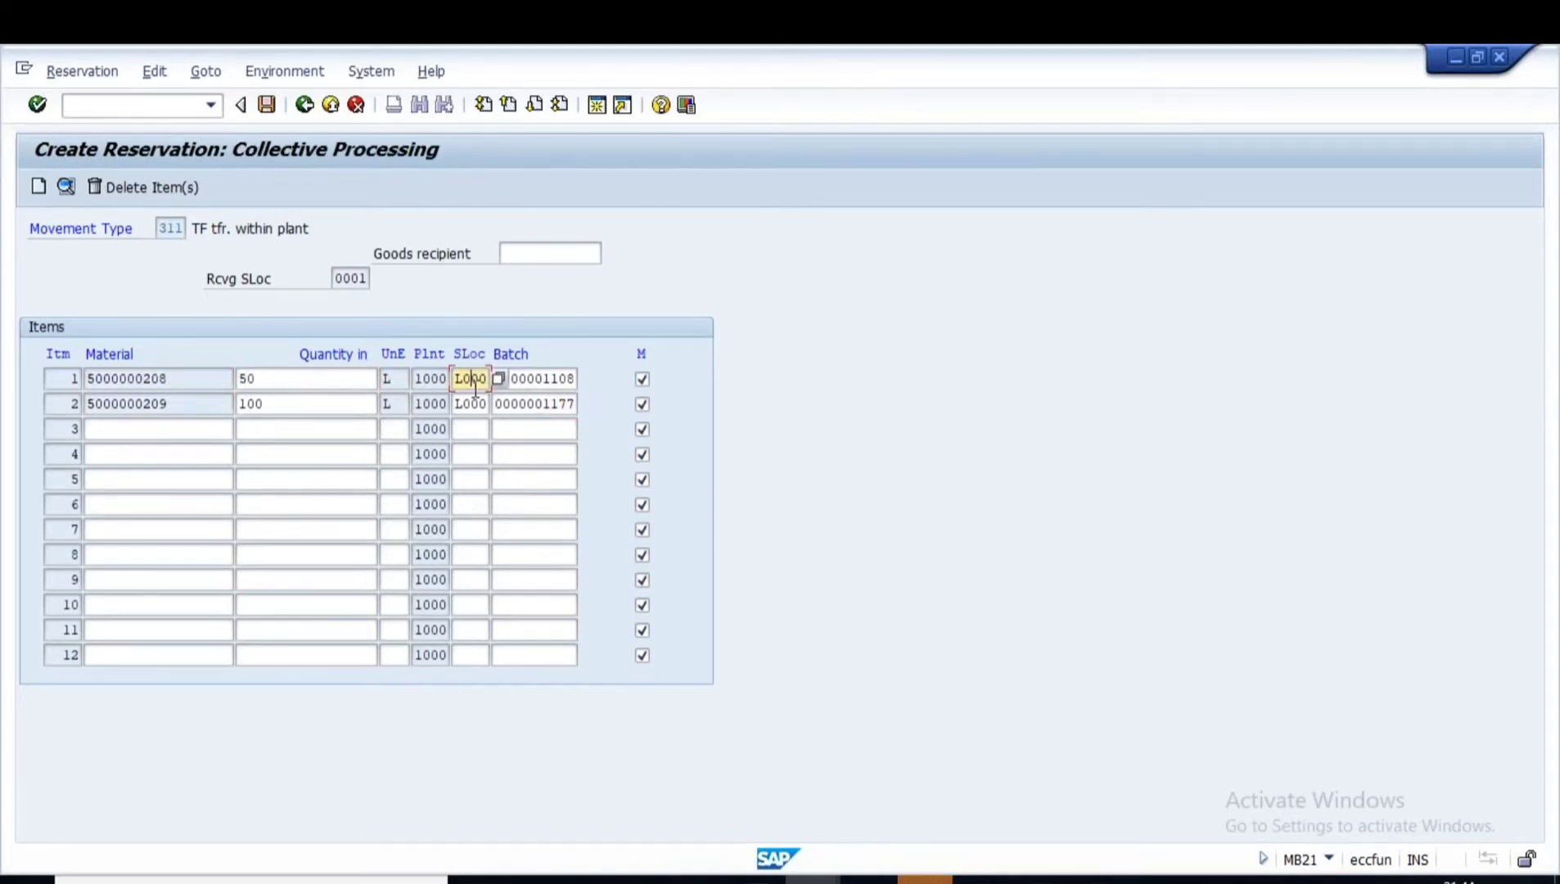
left_click(339, 278)
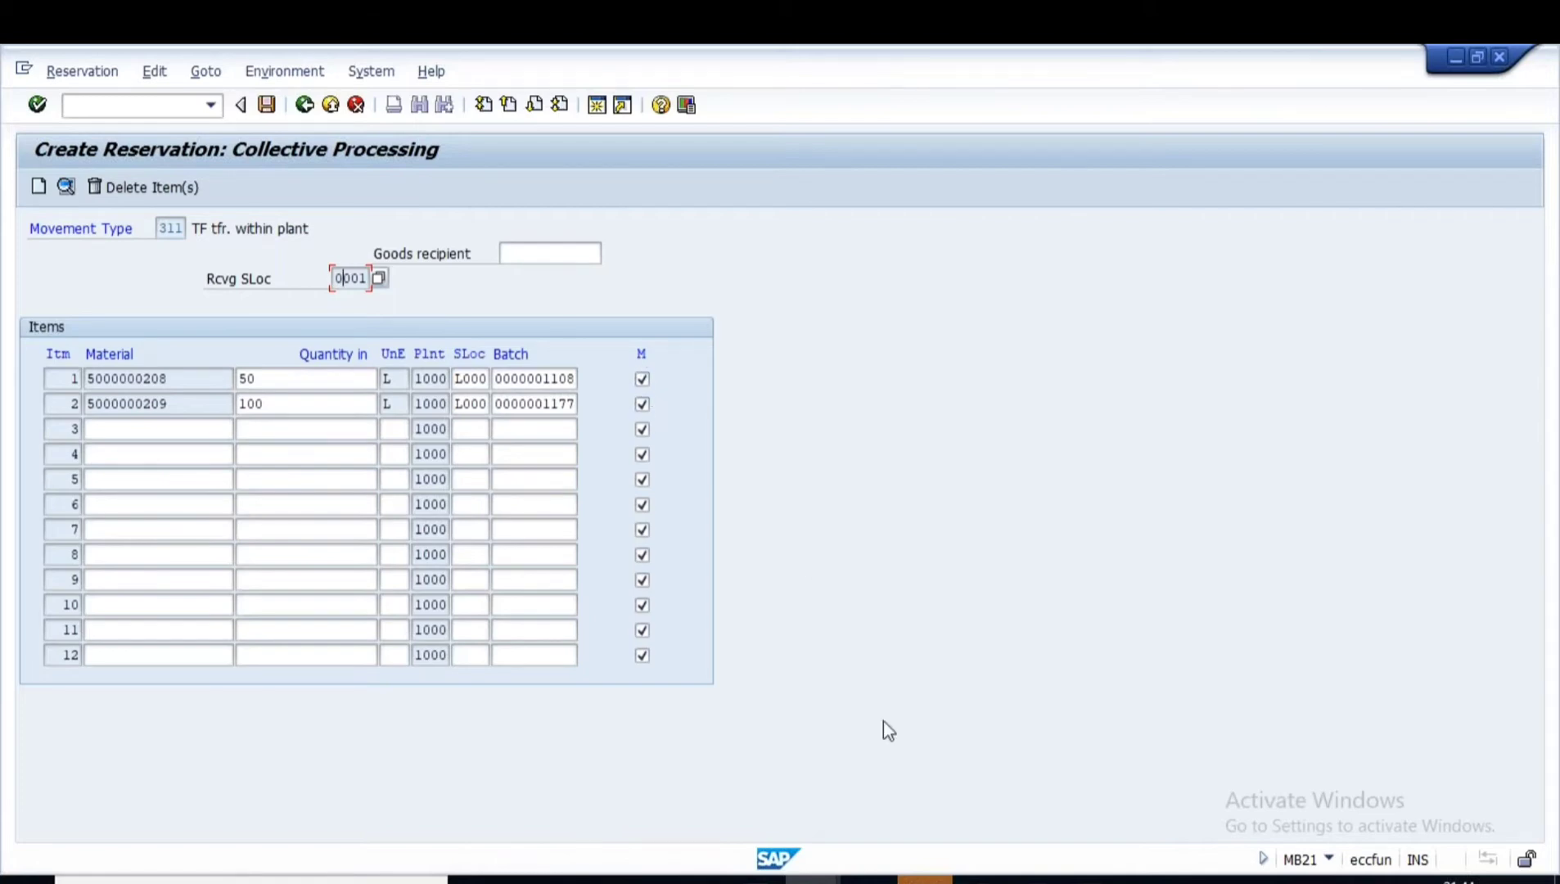
left_click(1092, 881)
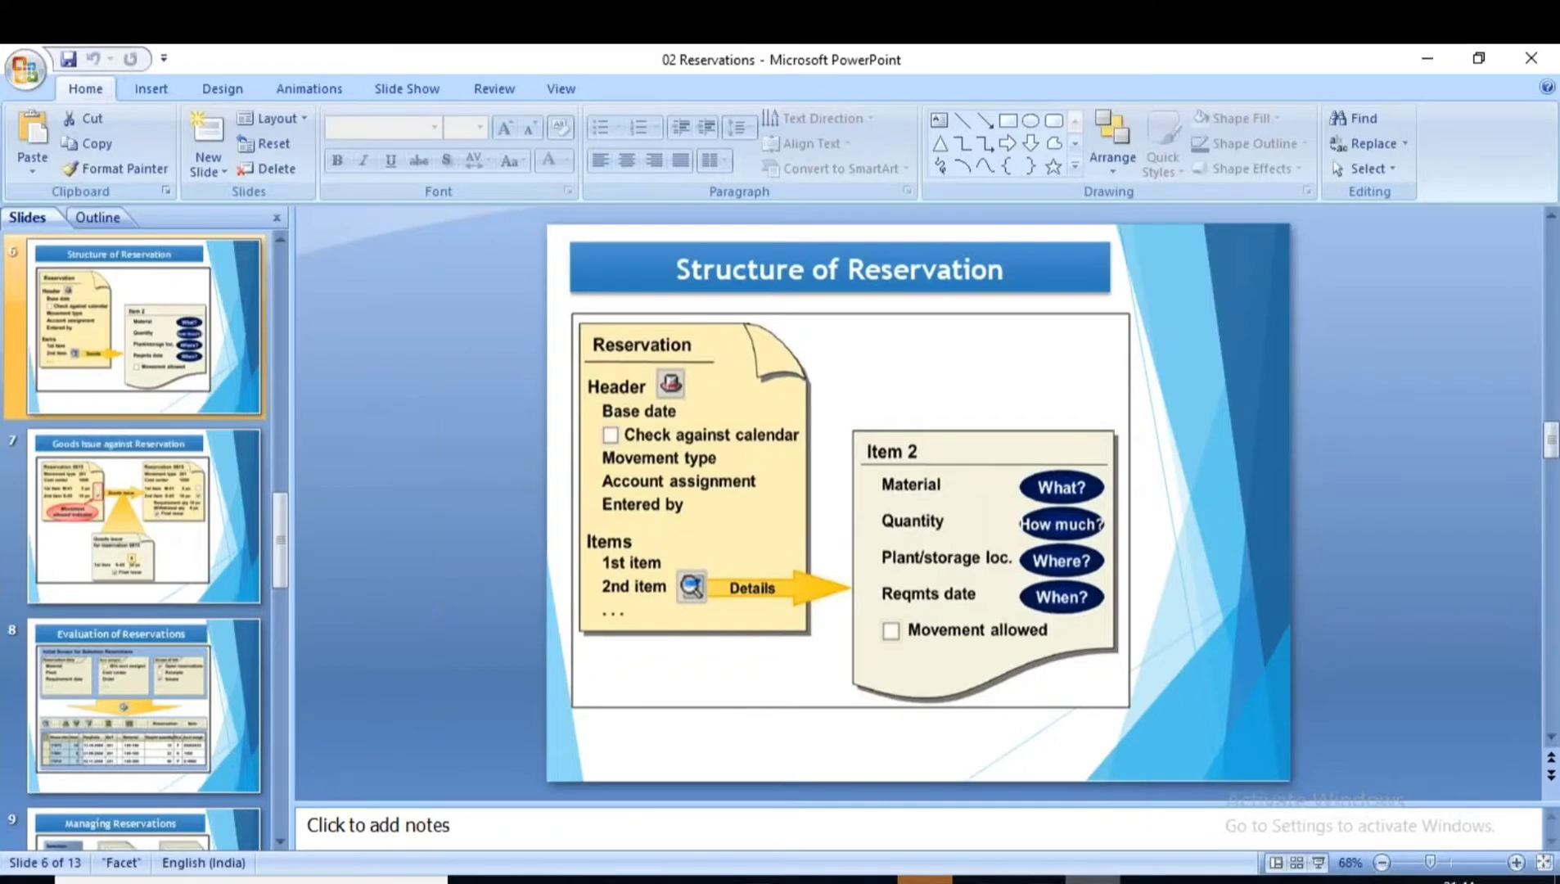
key("alt+Tab")
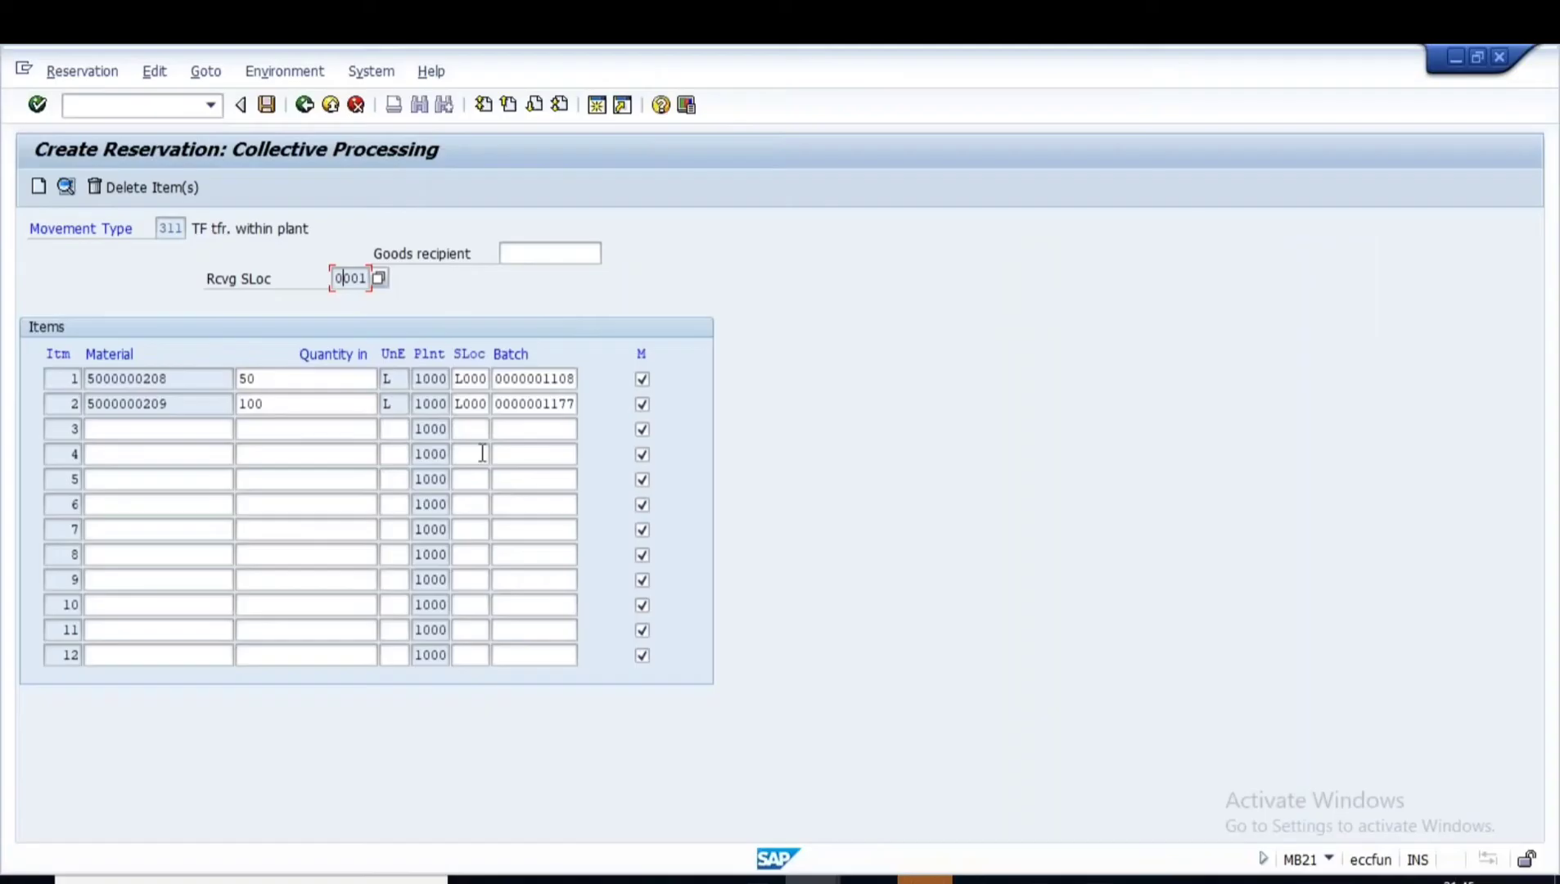
key("Tab")
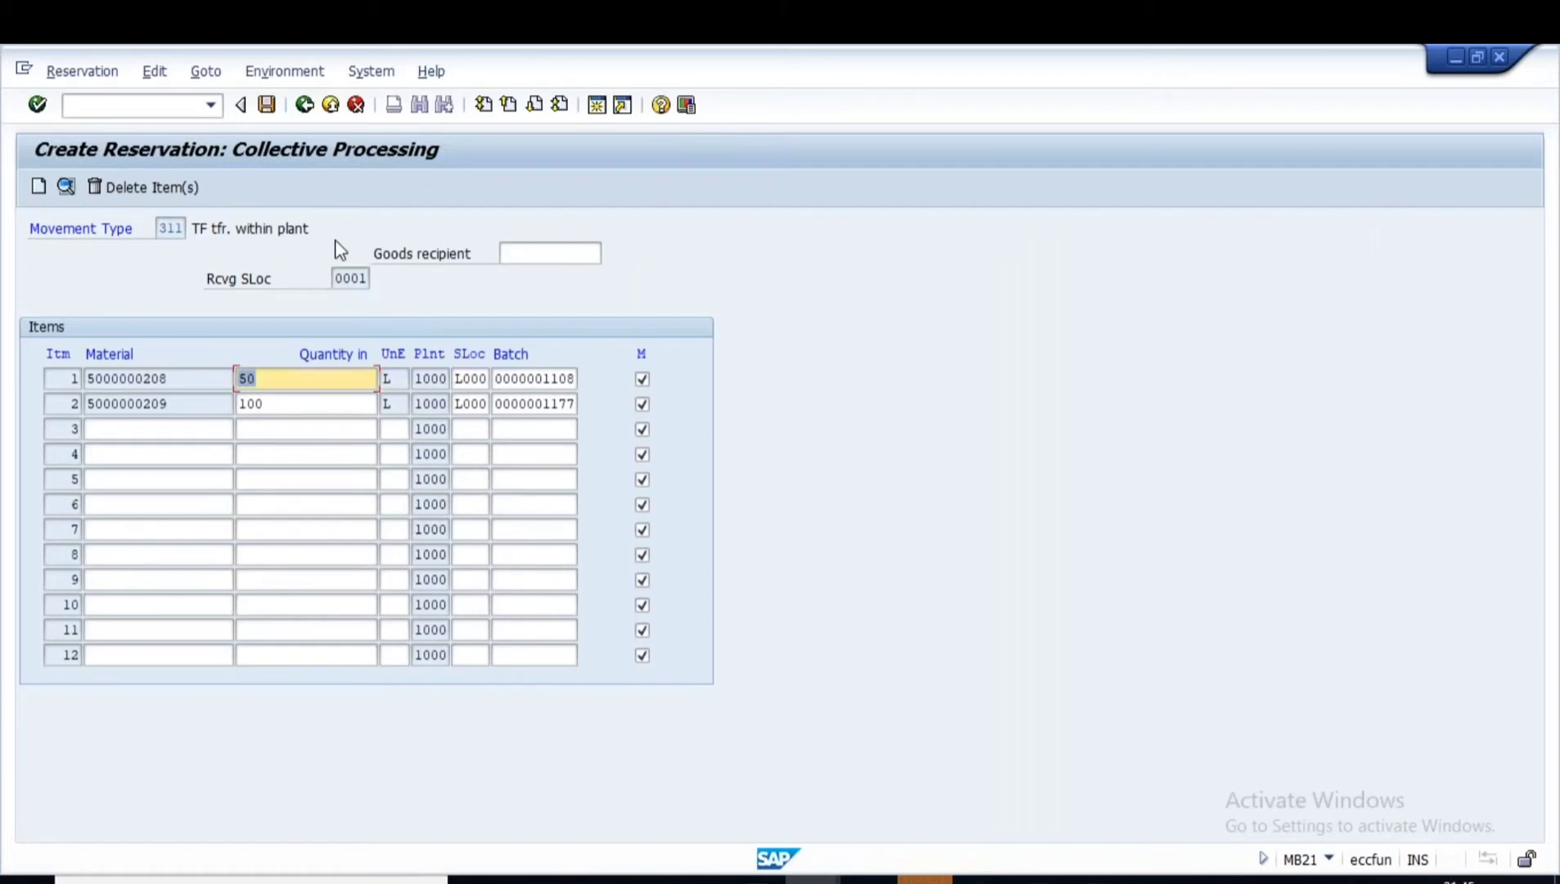
left_click(268, 105)
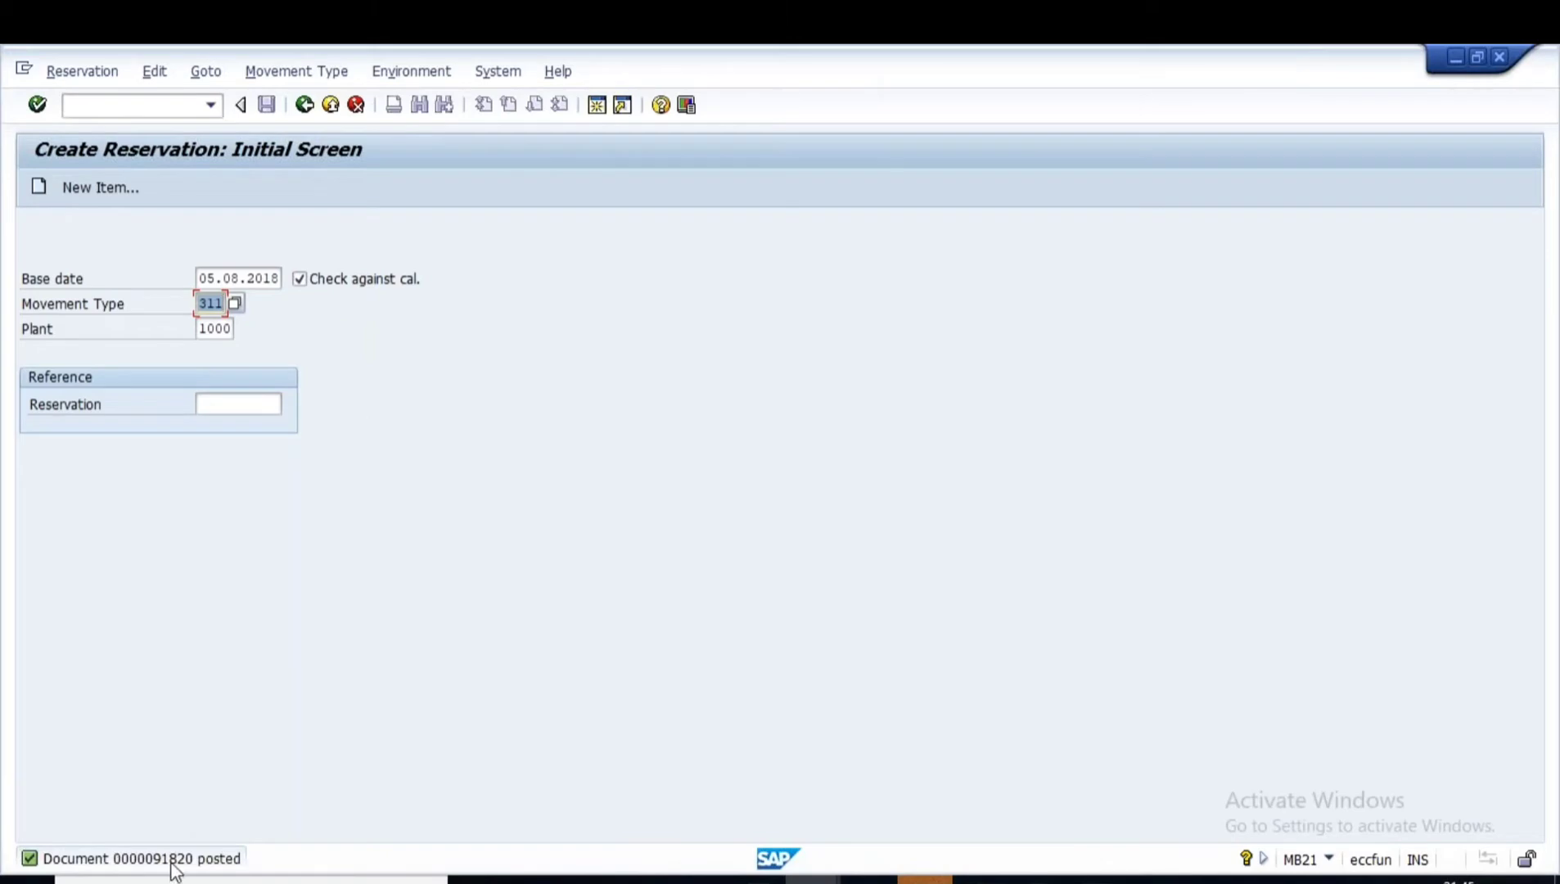
- Open the saved reservation in display mode, consult the Structure of Reservation slide in PowerPoint, and show the reservation header in SAP
left_click(102, 72)
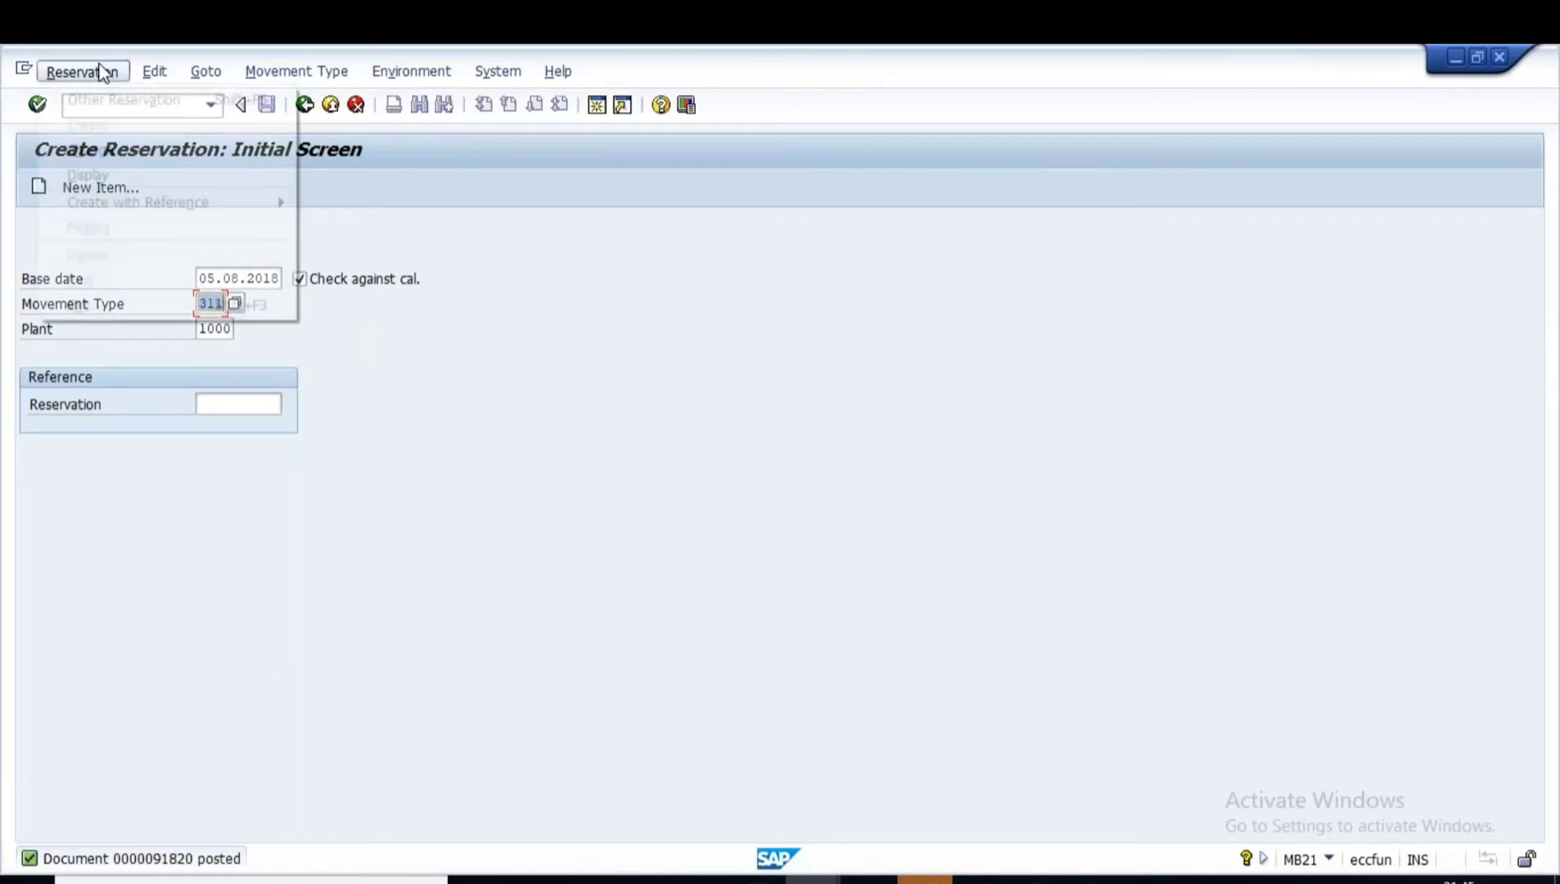
left_click(95, 175)
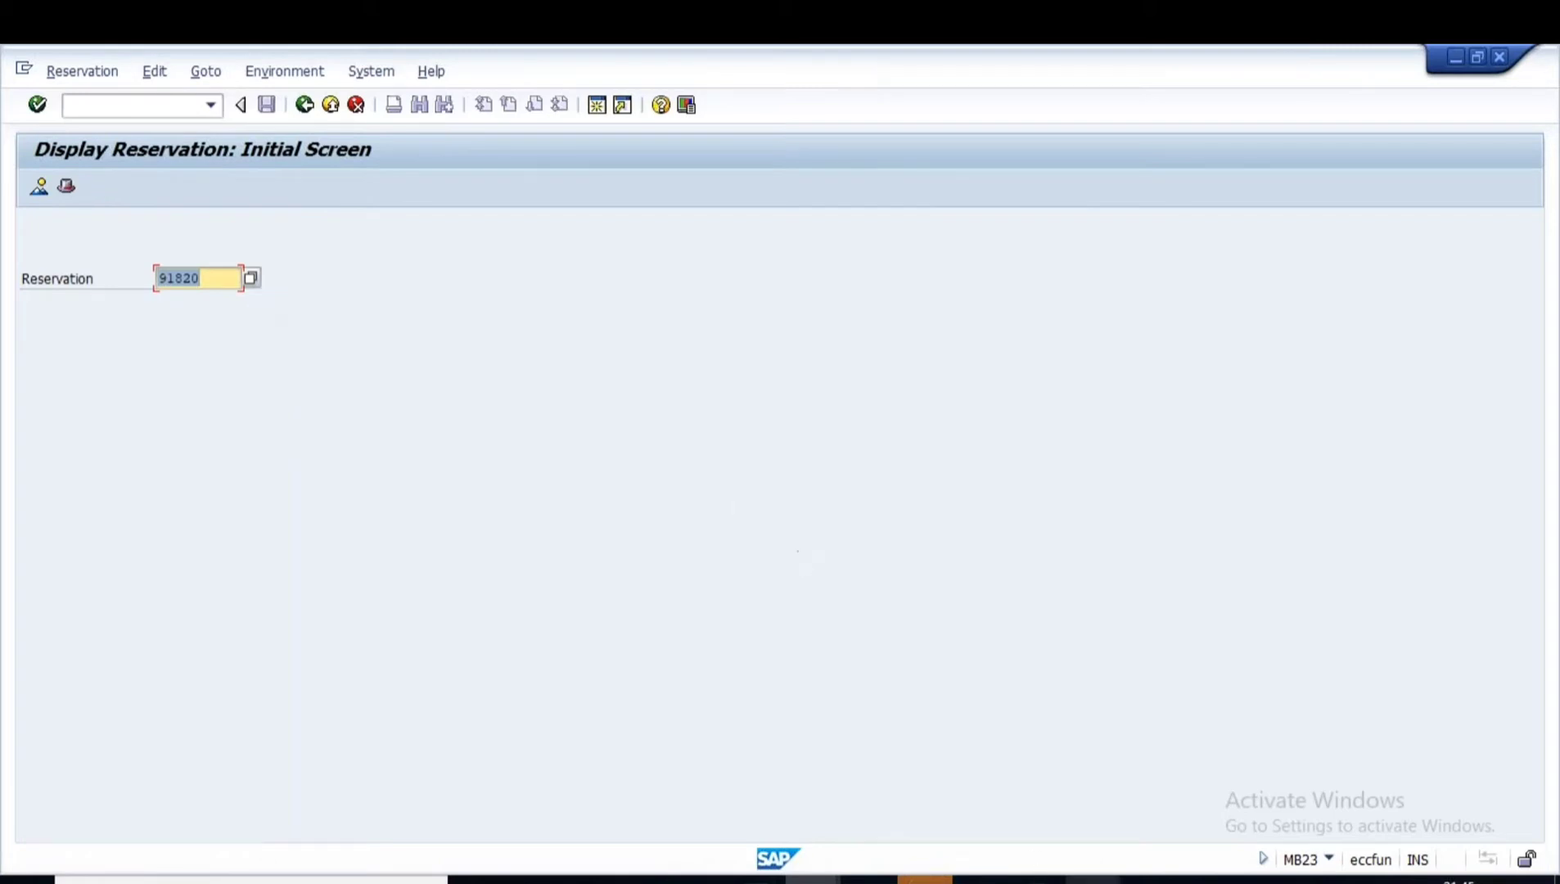
left_click(1093, 881)
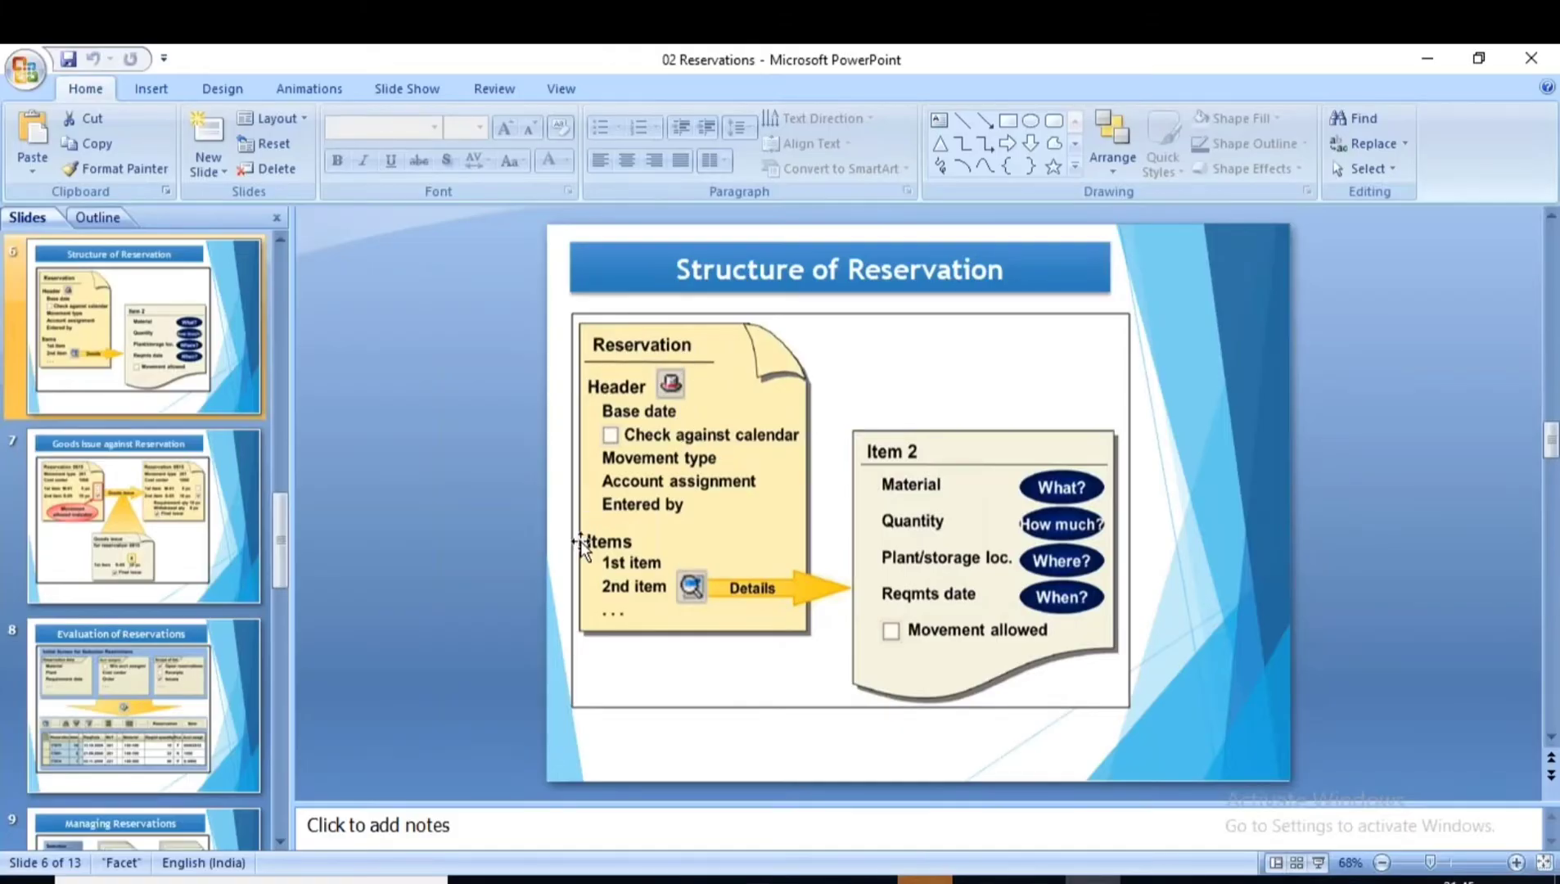
key("alt+Tab")
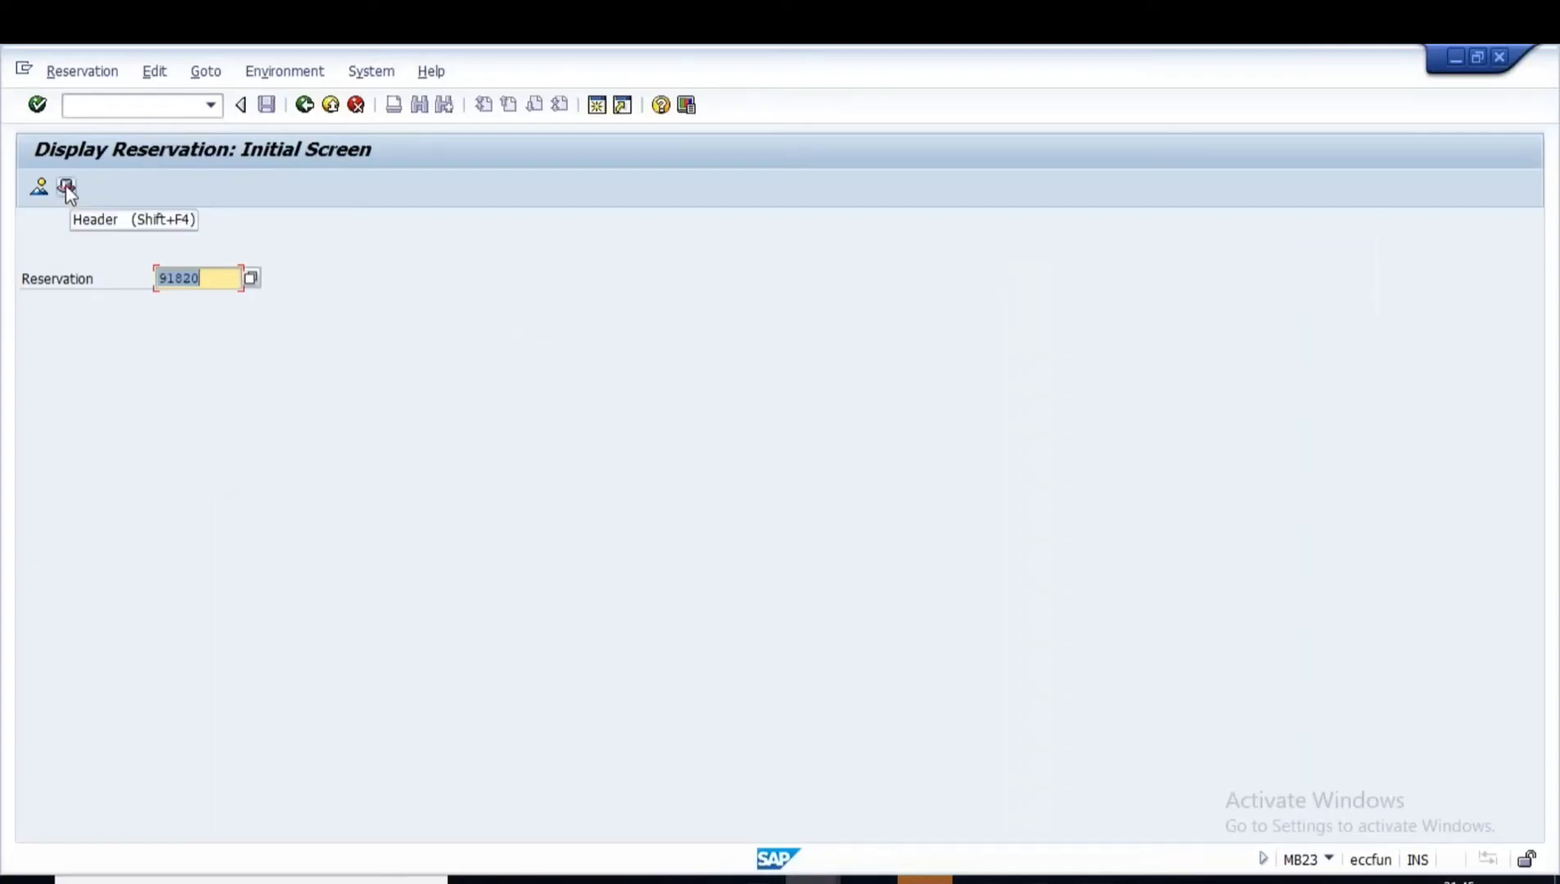
left_click(66, 188)
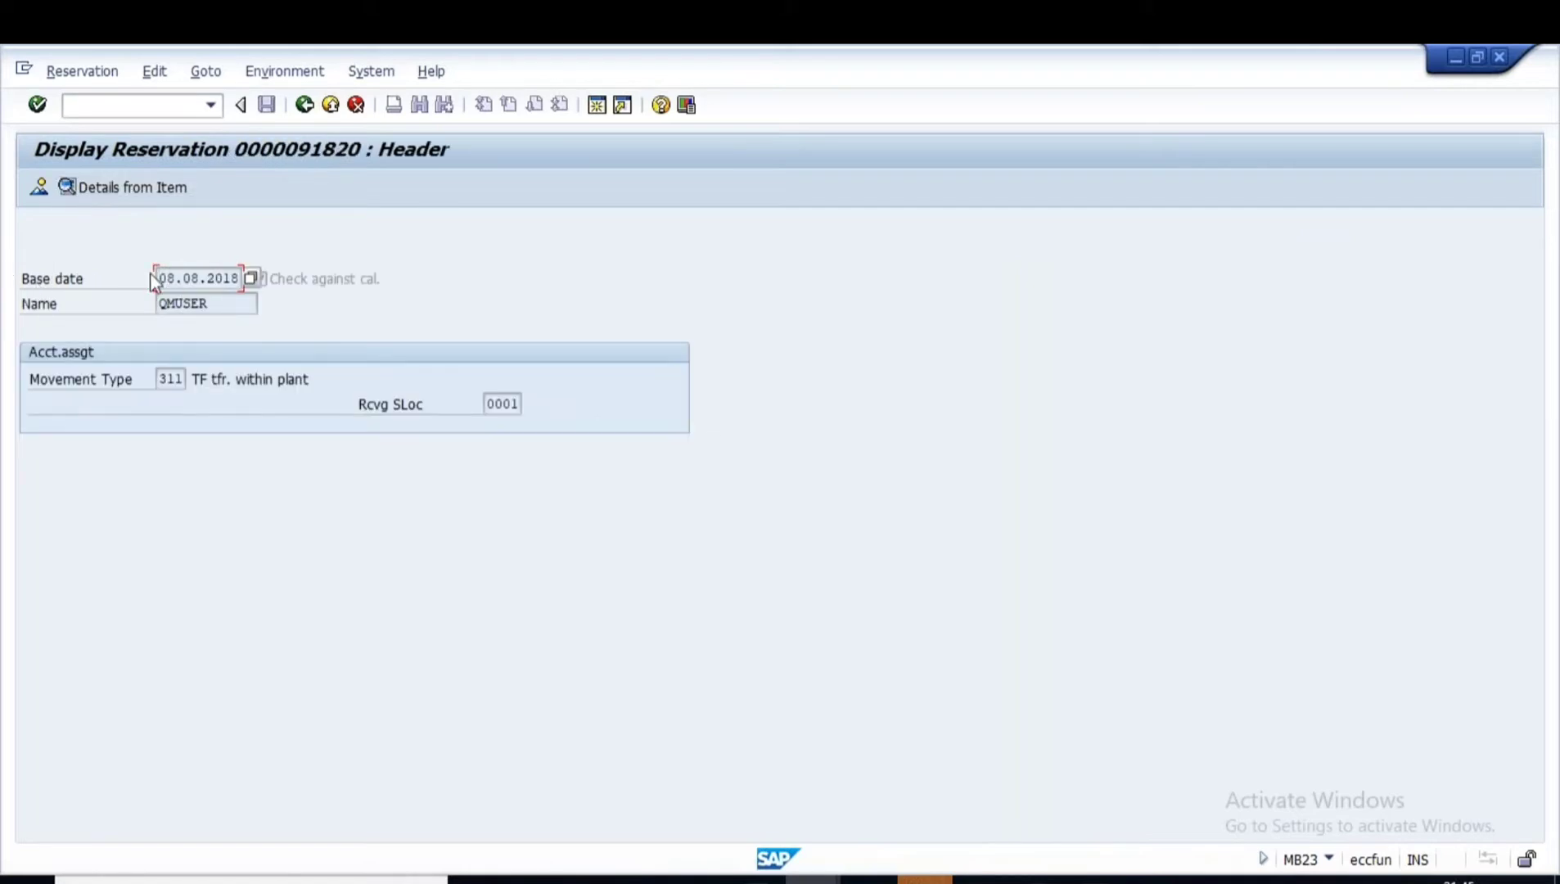
- Review the base date, creator name, movement type and receiving storage location in the reservation header
left_click_drag(162, 278, 302, 260)
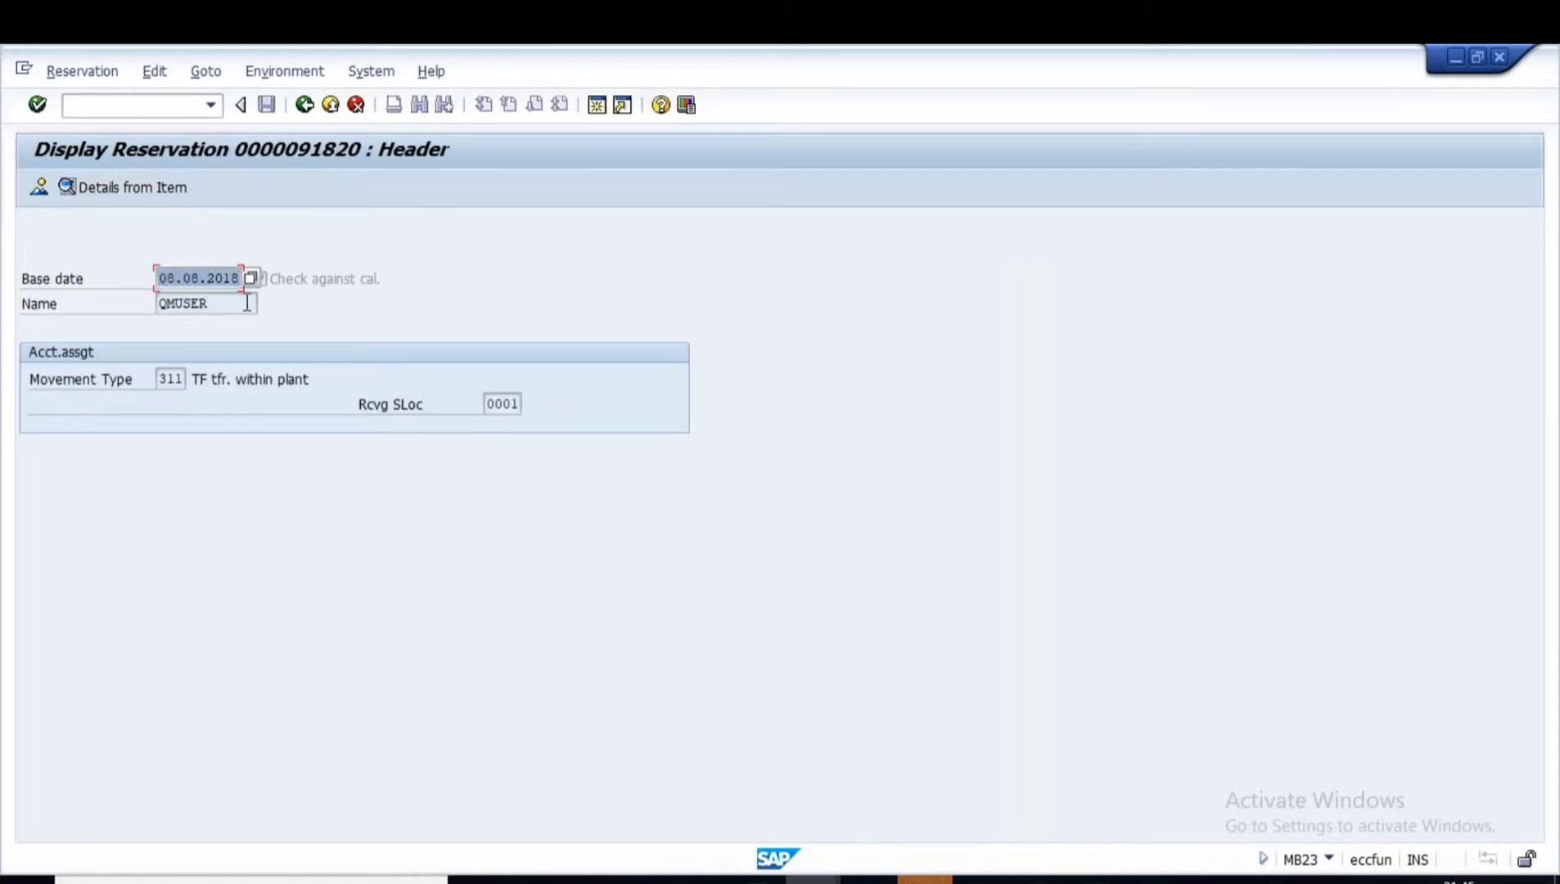
left_click_drag(236, 302, 144, 293)
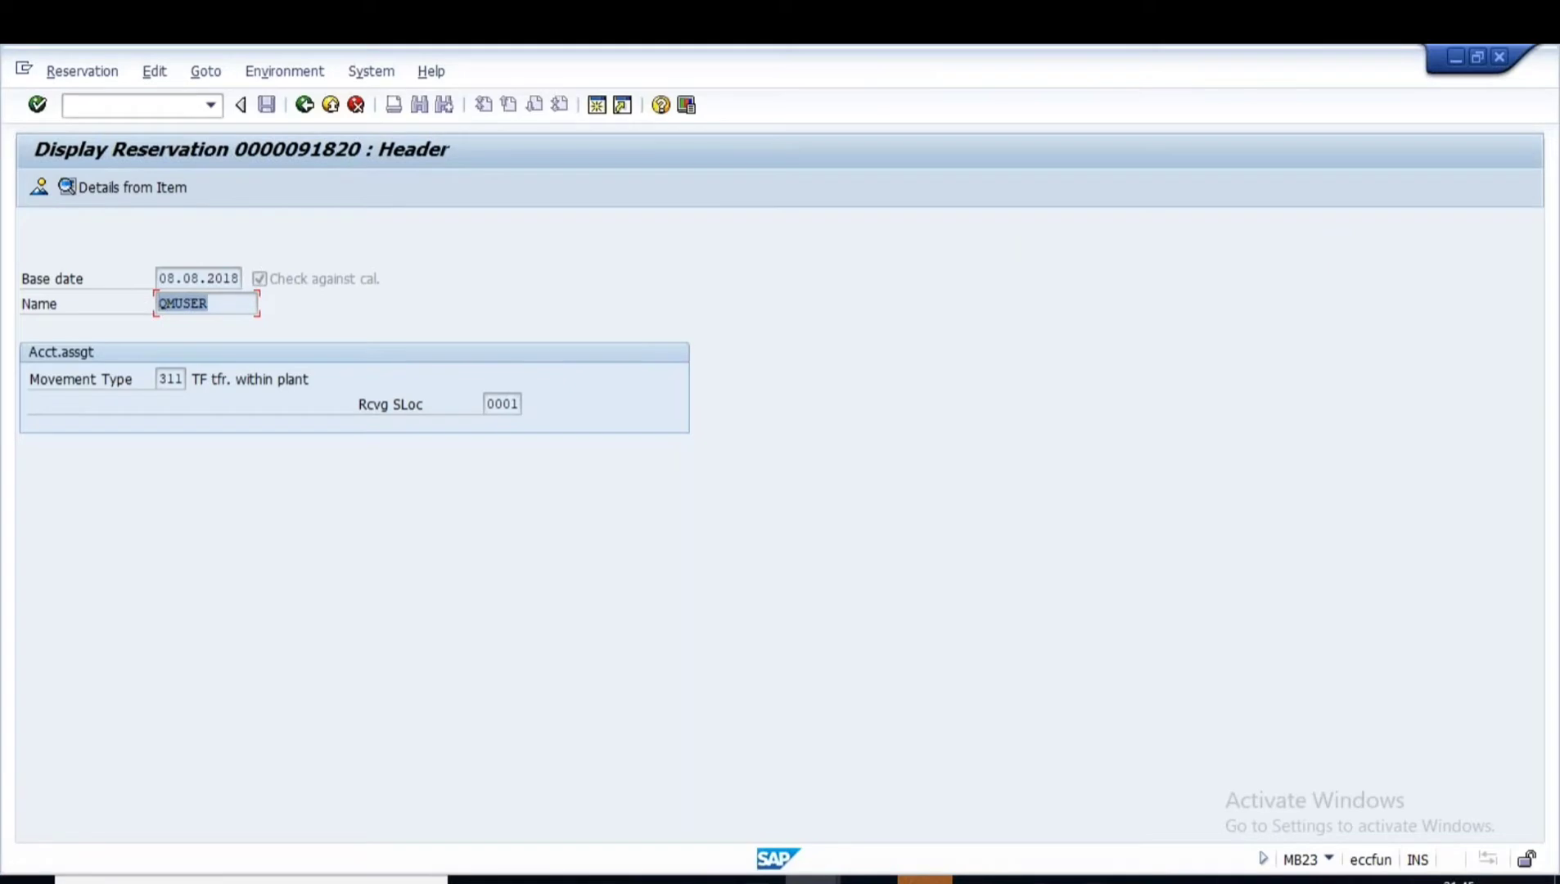
left_click_drag(160, 378, 204, 374)
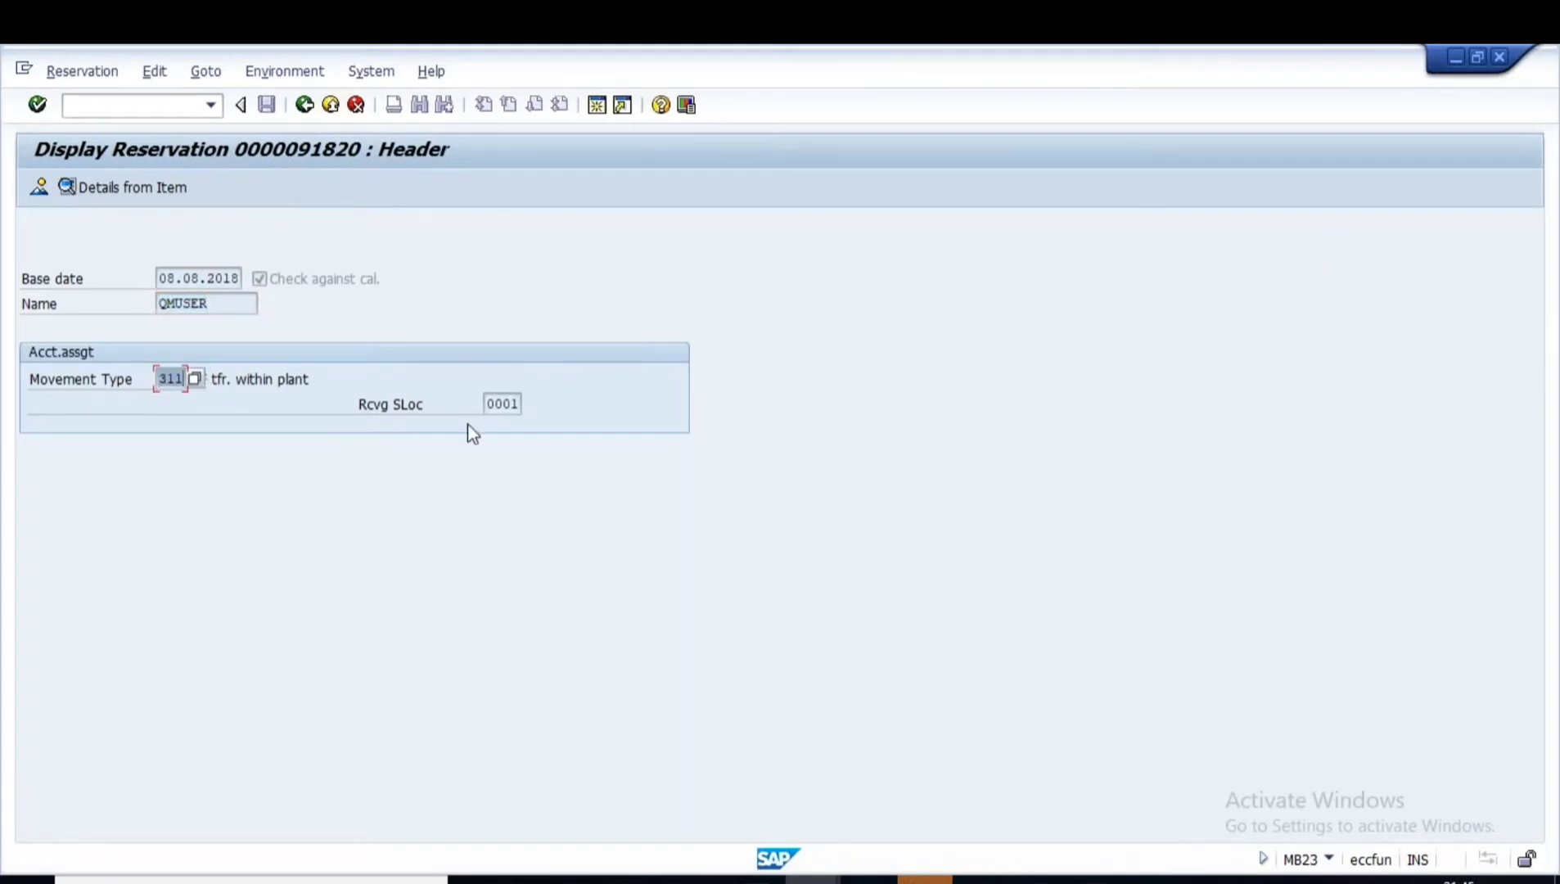
left_click_drag(490, 402, 540, 401)
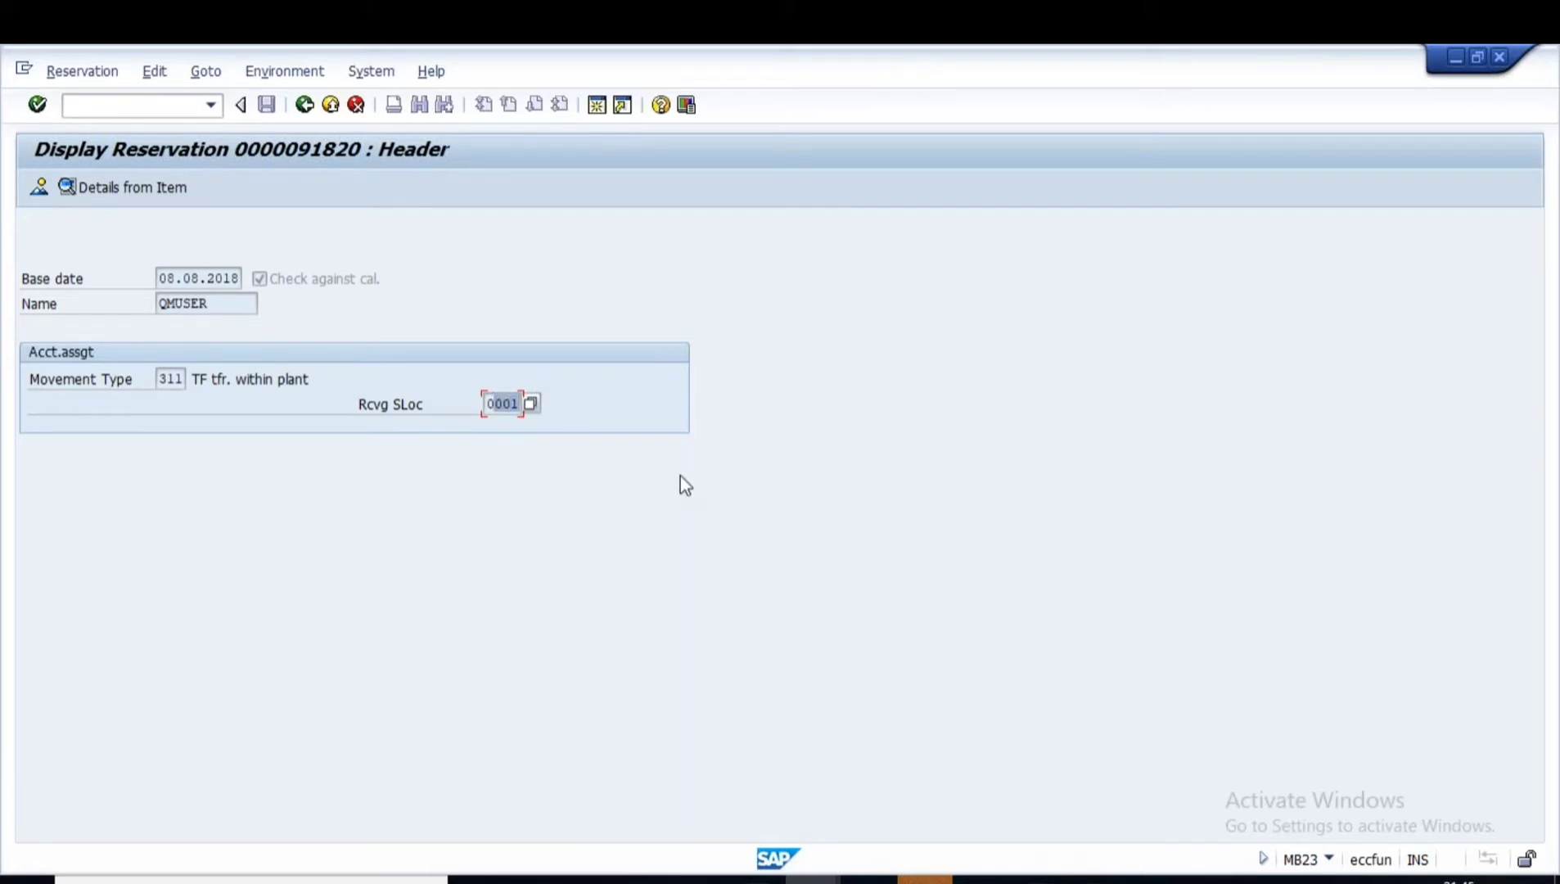
- Show the reservation's item overview and open the details of item 1, Castor Oil
left_click(38, 187)
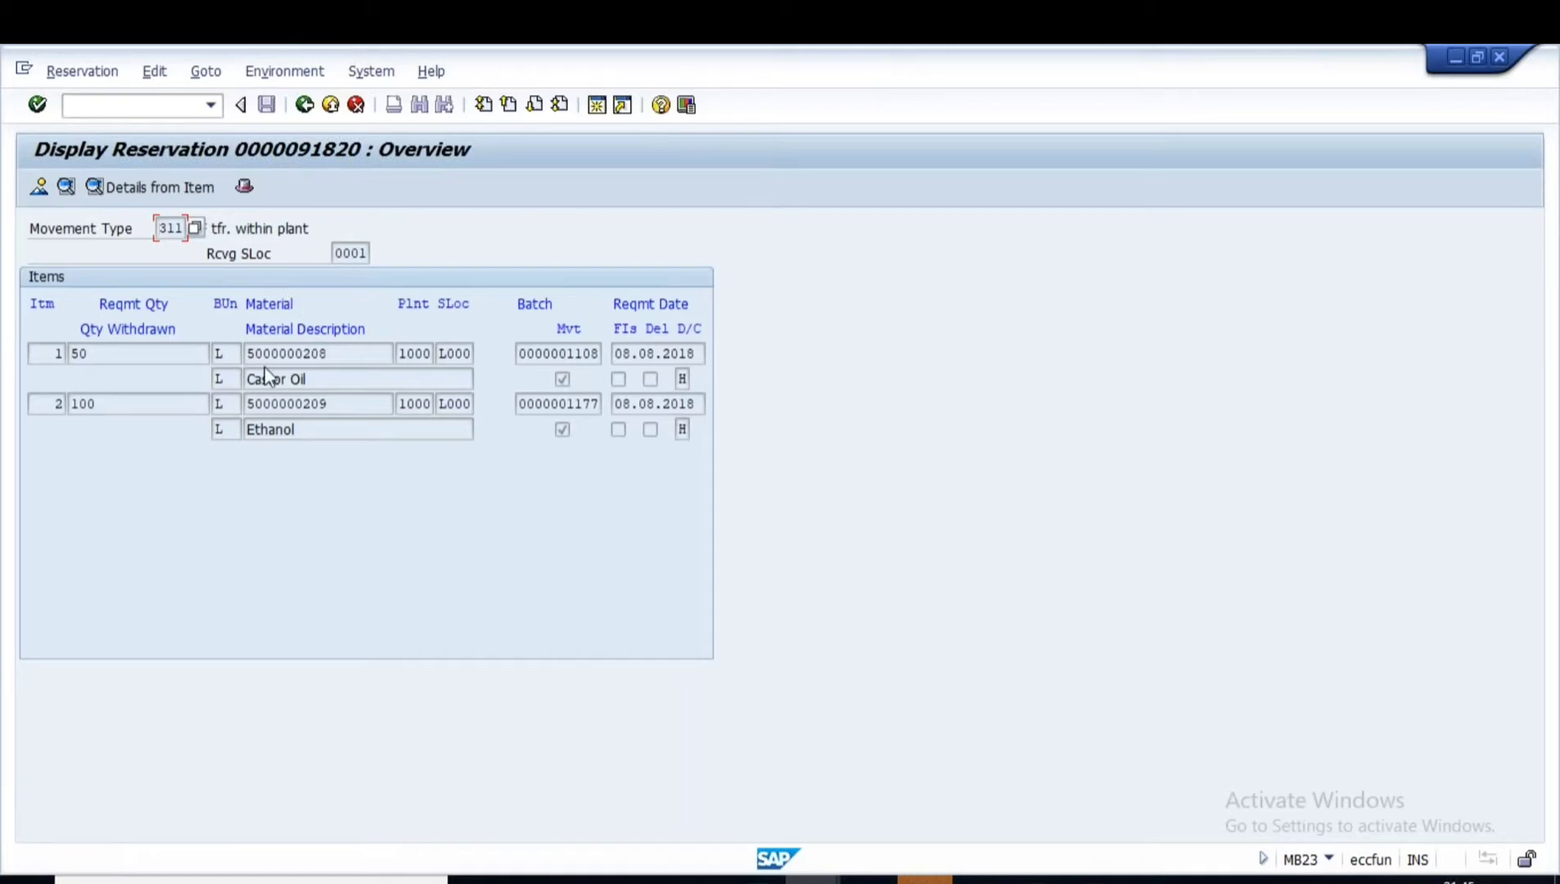
left_click(135, 346)
left_click(154, 188)
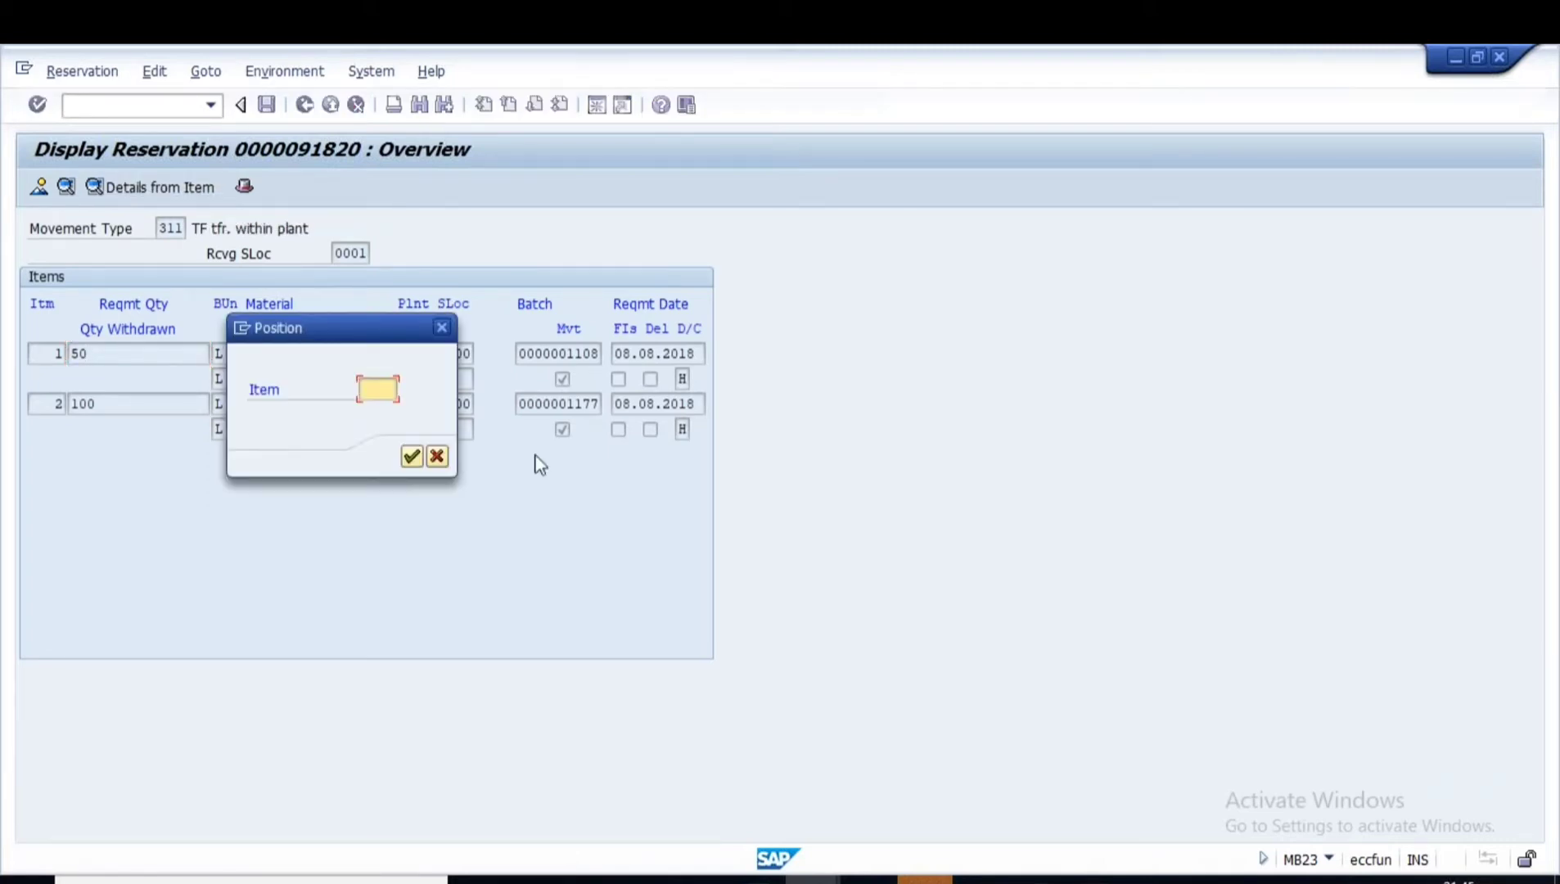
left_click(412, 455)
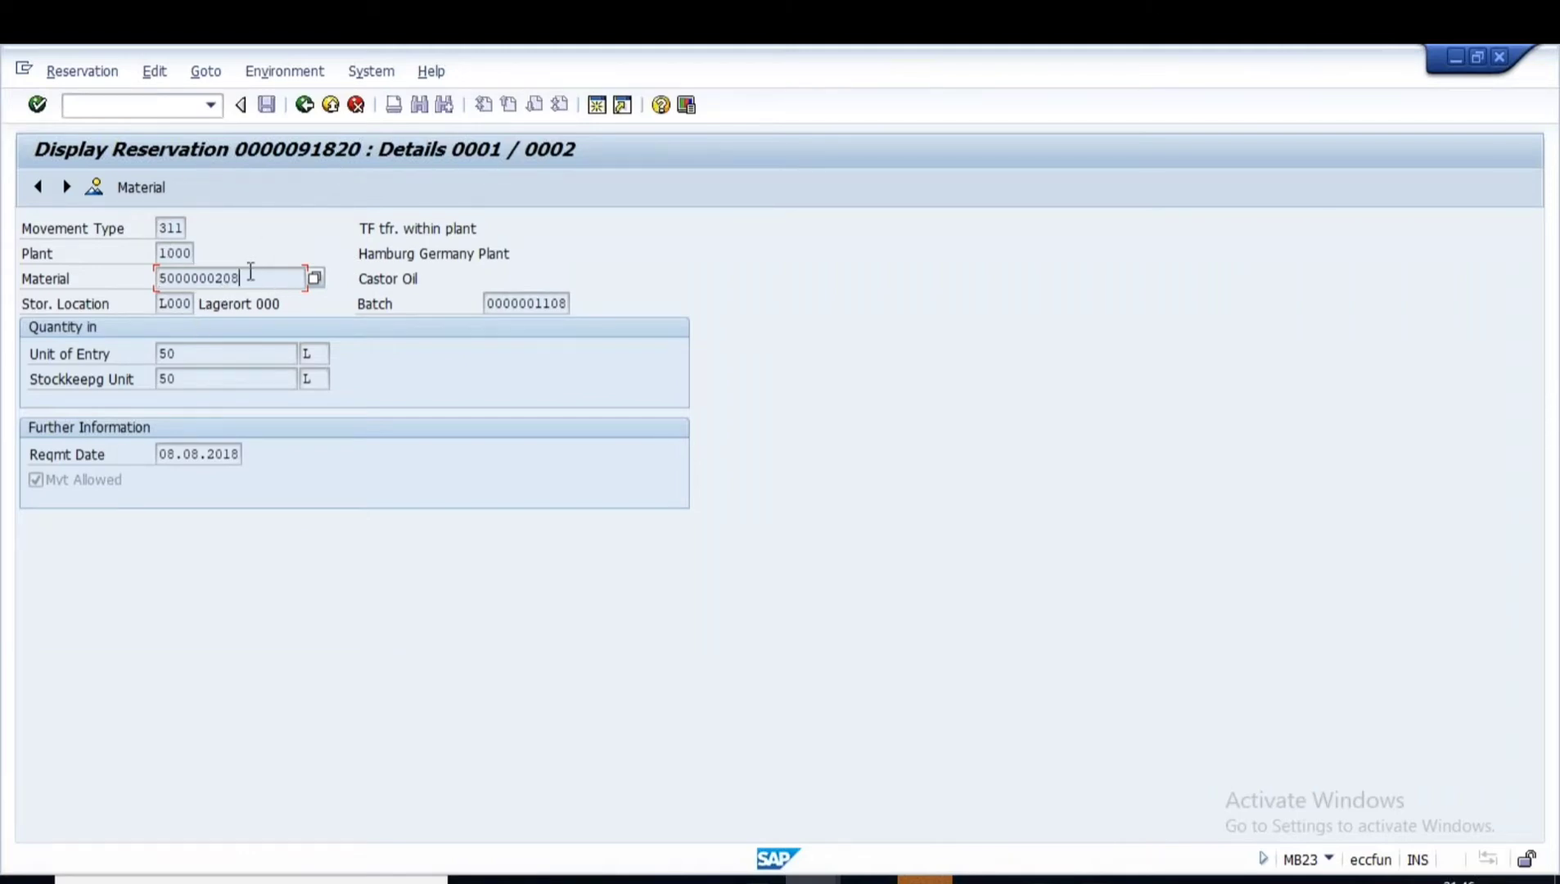
- Review the Castor Oil item's material, storage location, quantity, batch and requirement date
left_click_drag(251, 278, 182, 311)
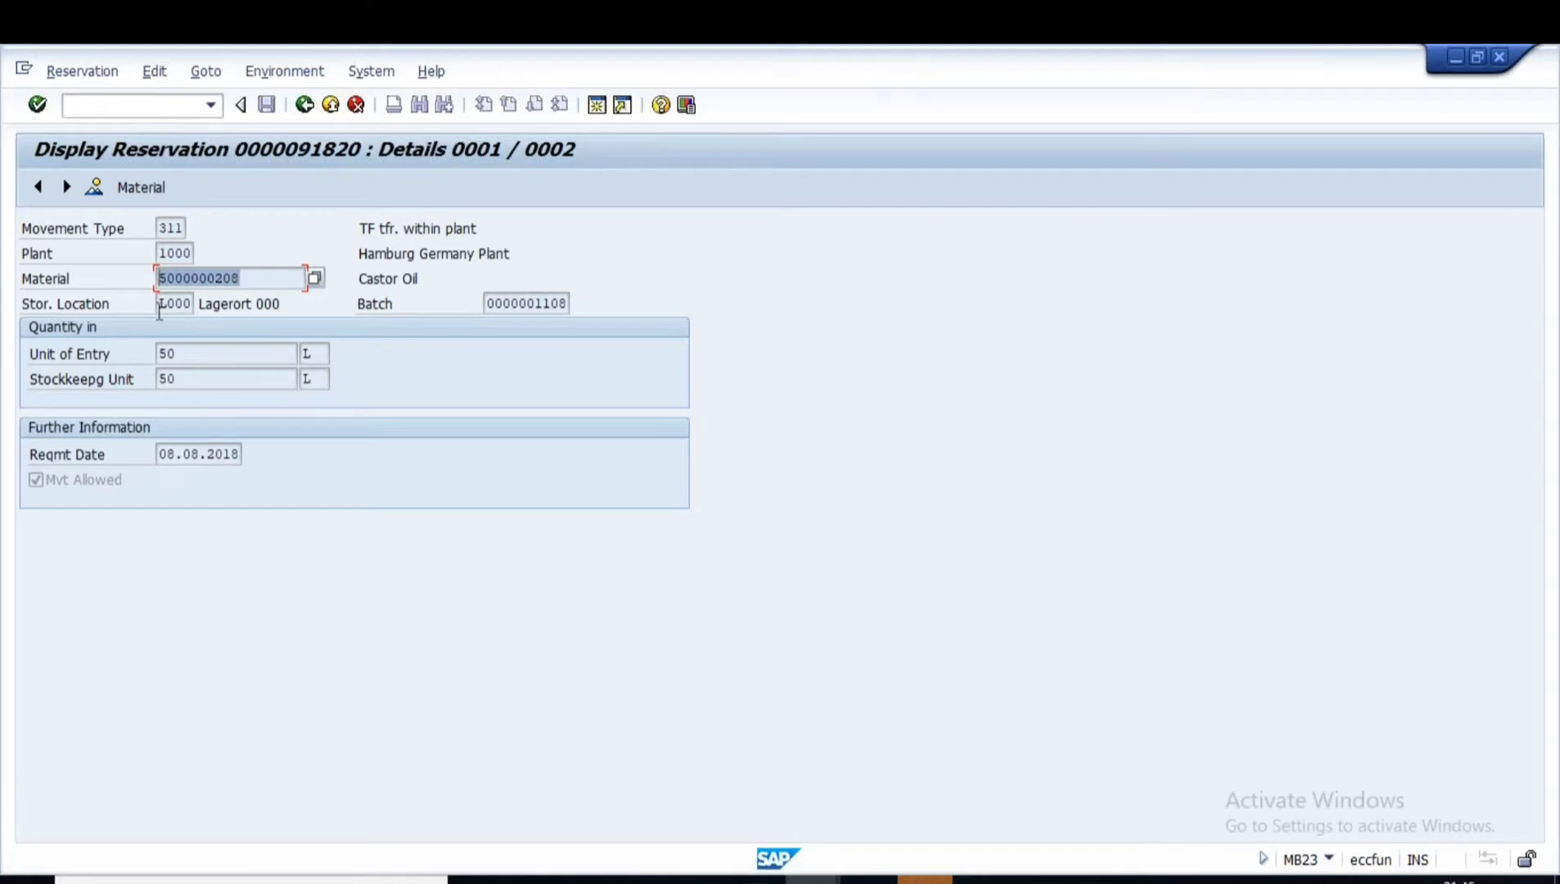
left_click(161, 308)
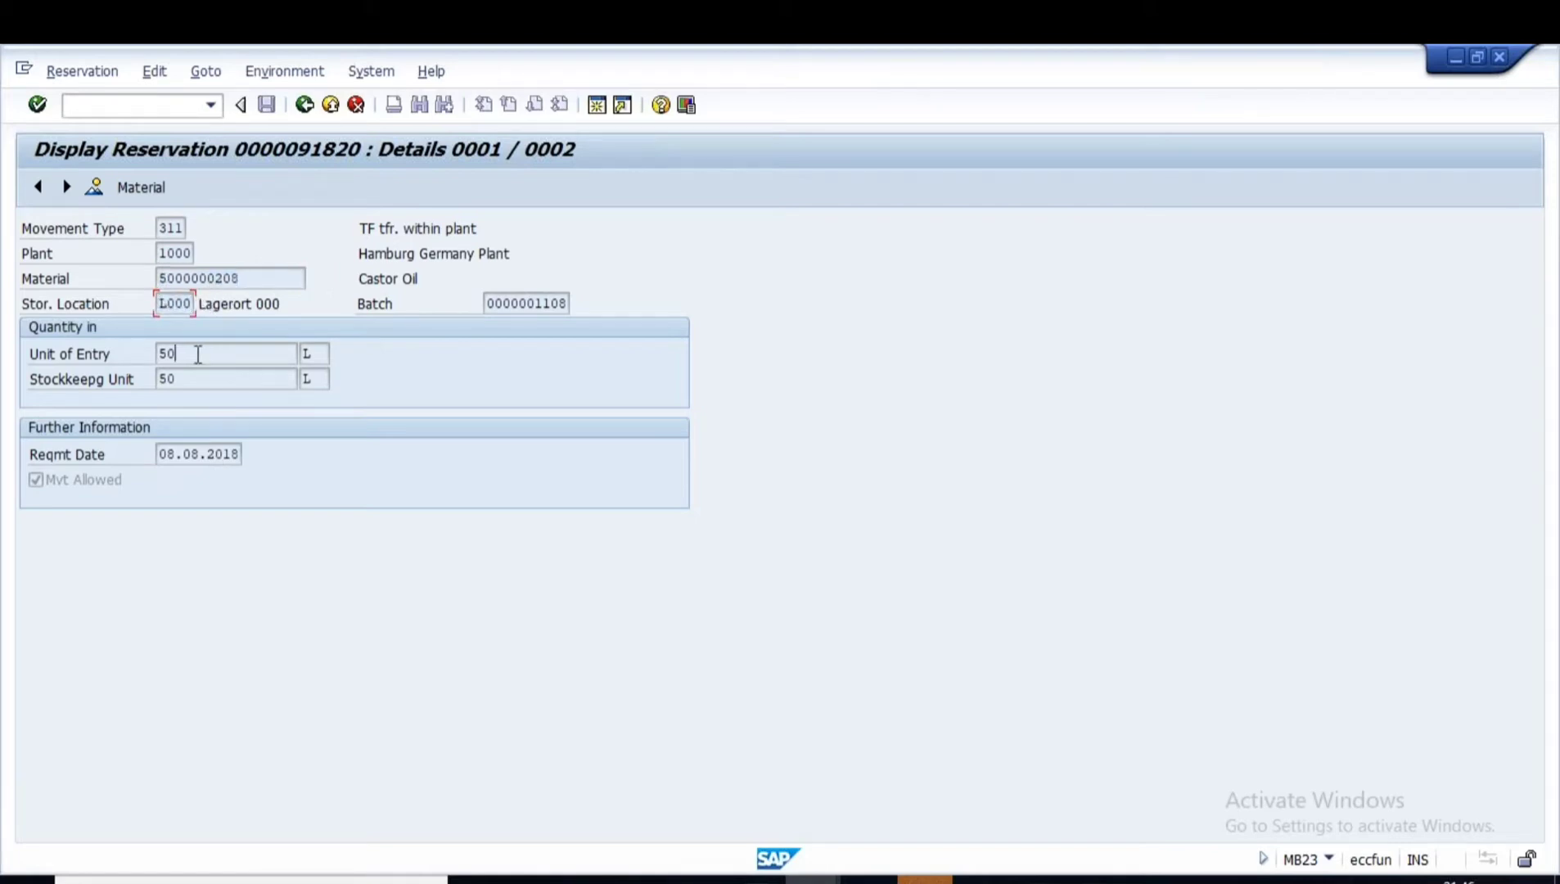
left_click_drag(197, 354, 139, 354)
left_click_drag(489, 302, 616, 303)
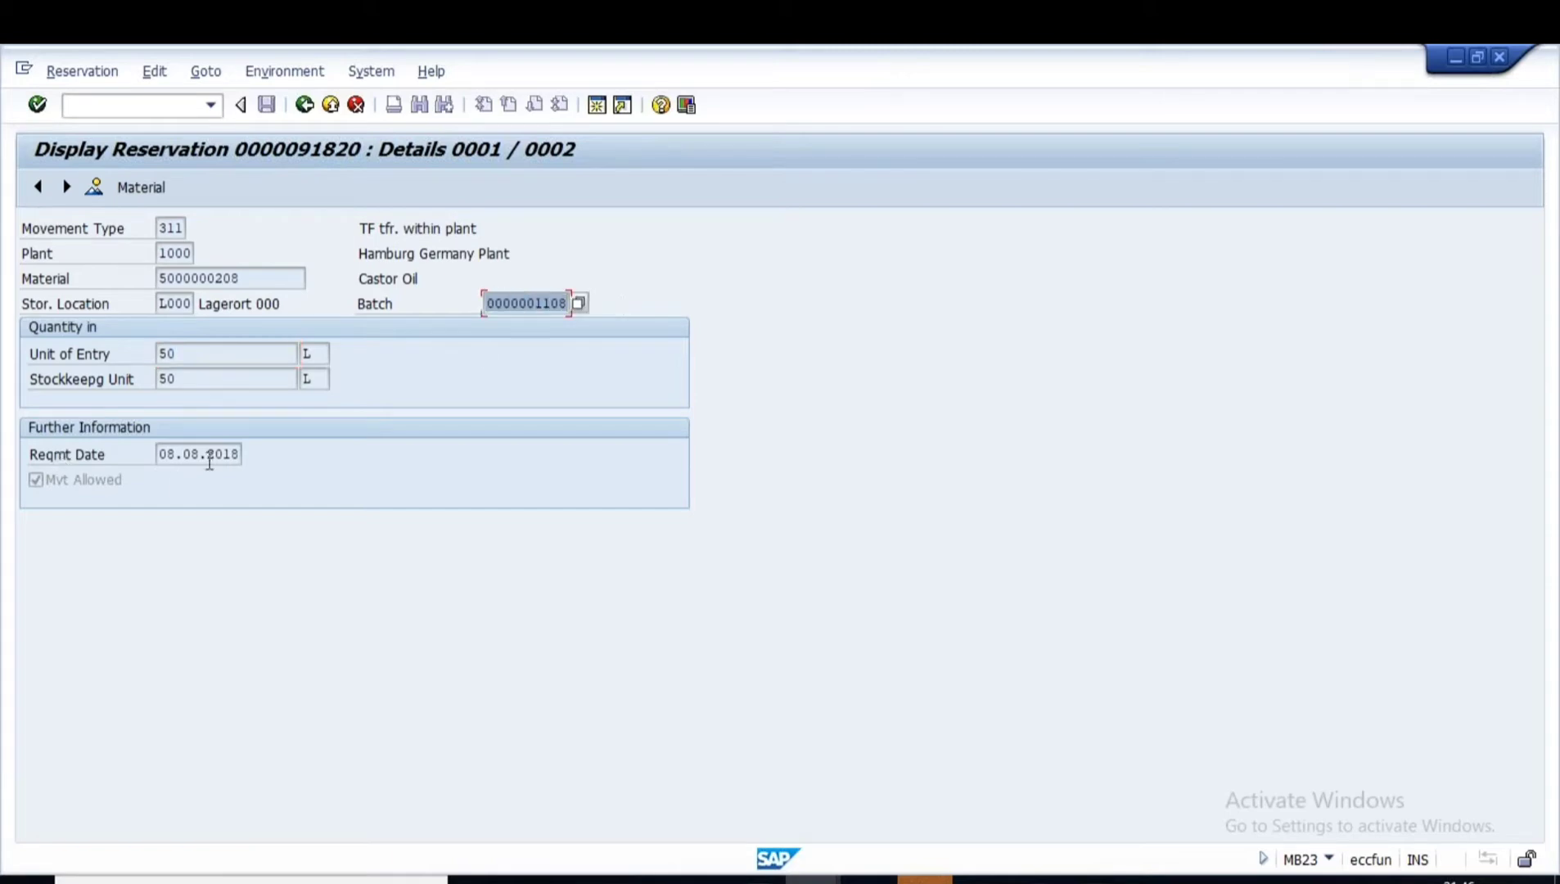
left_click(159, 453)
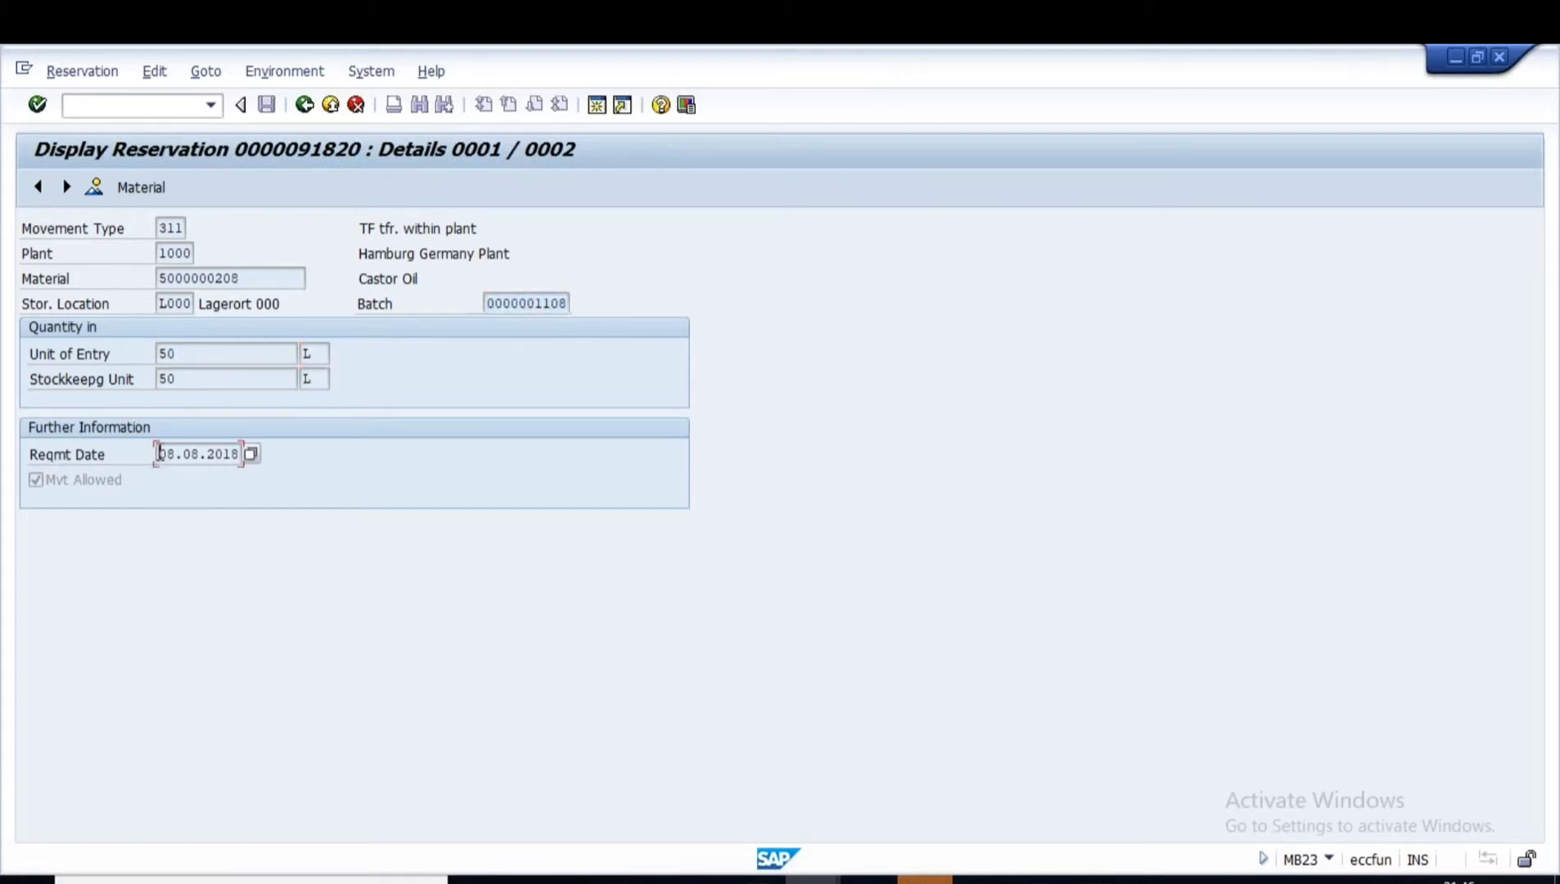
left_click_drag(159, 453, 240, 455)
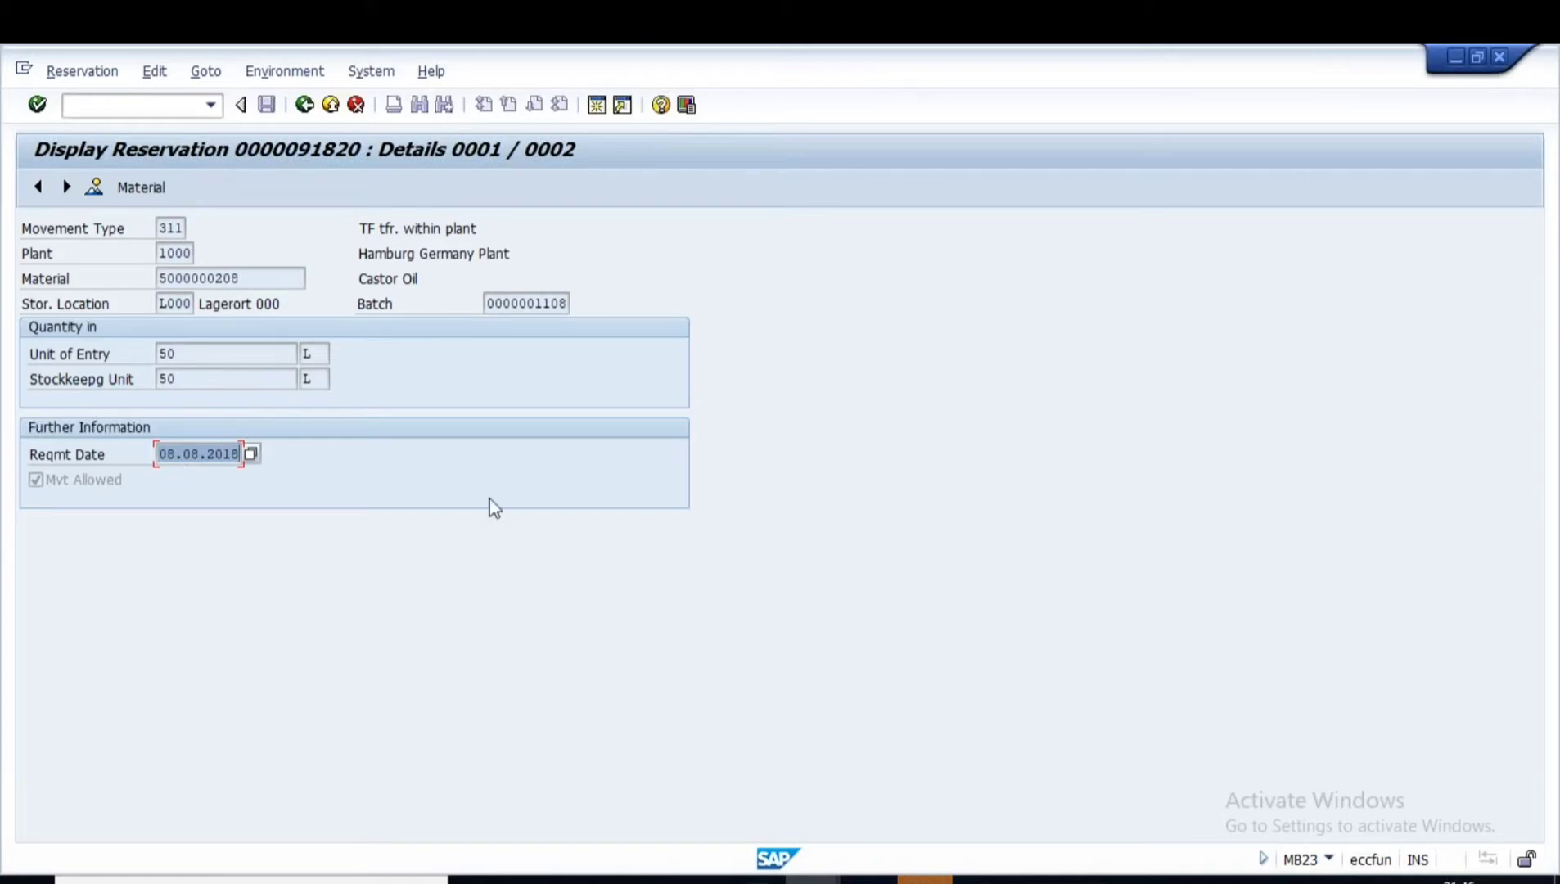
- Switch to PowerPoint to view the Goods Issue against Reservation slide, and return to SAP
key("alt+Tab")
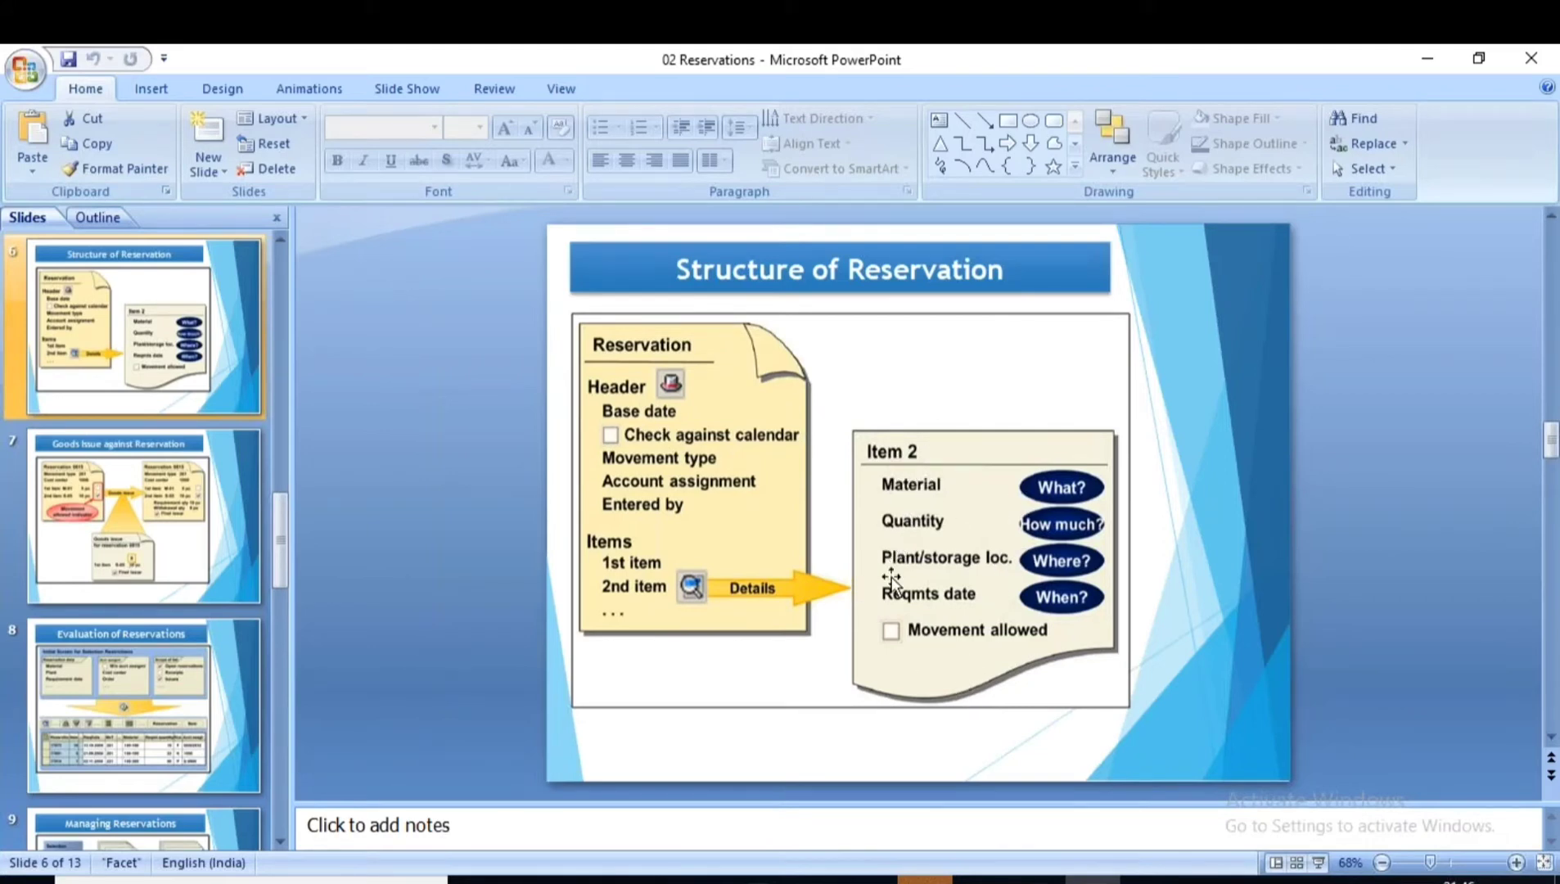
left_click(110, 506)
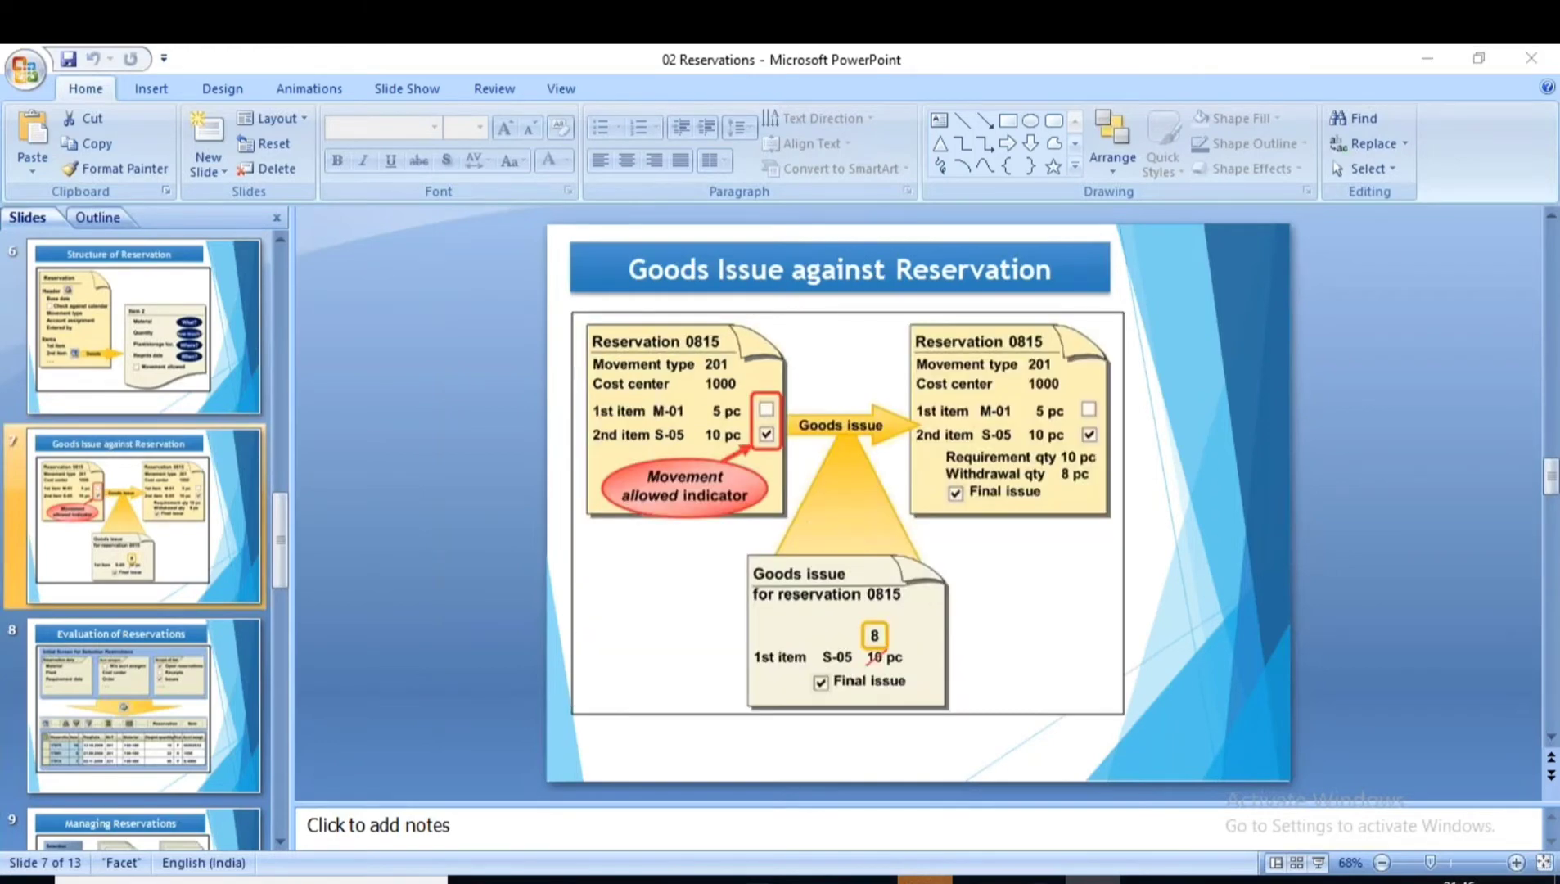
key("alt+Tab")
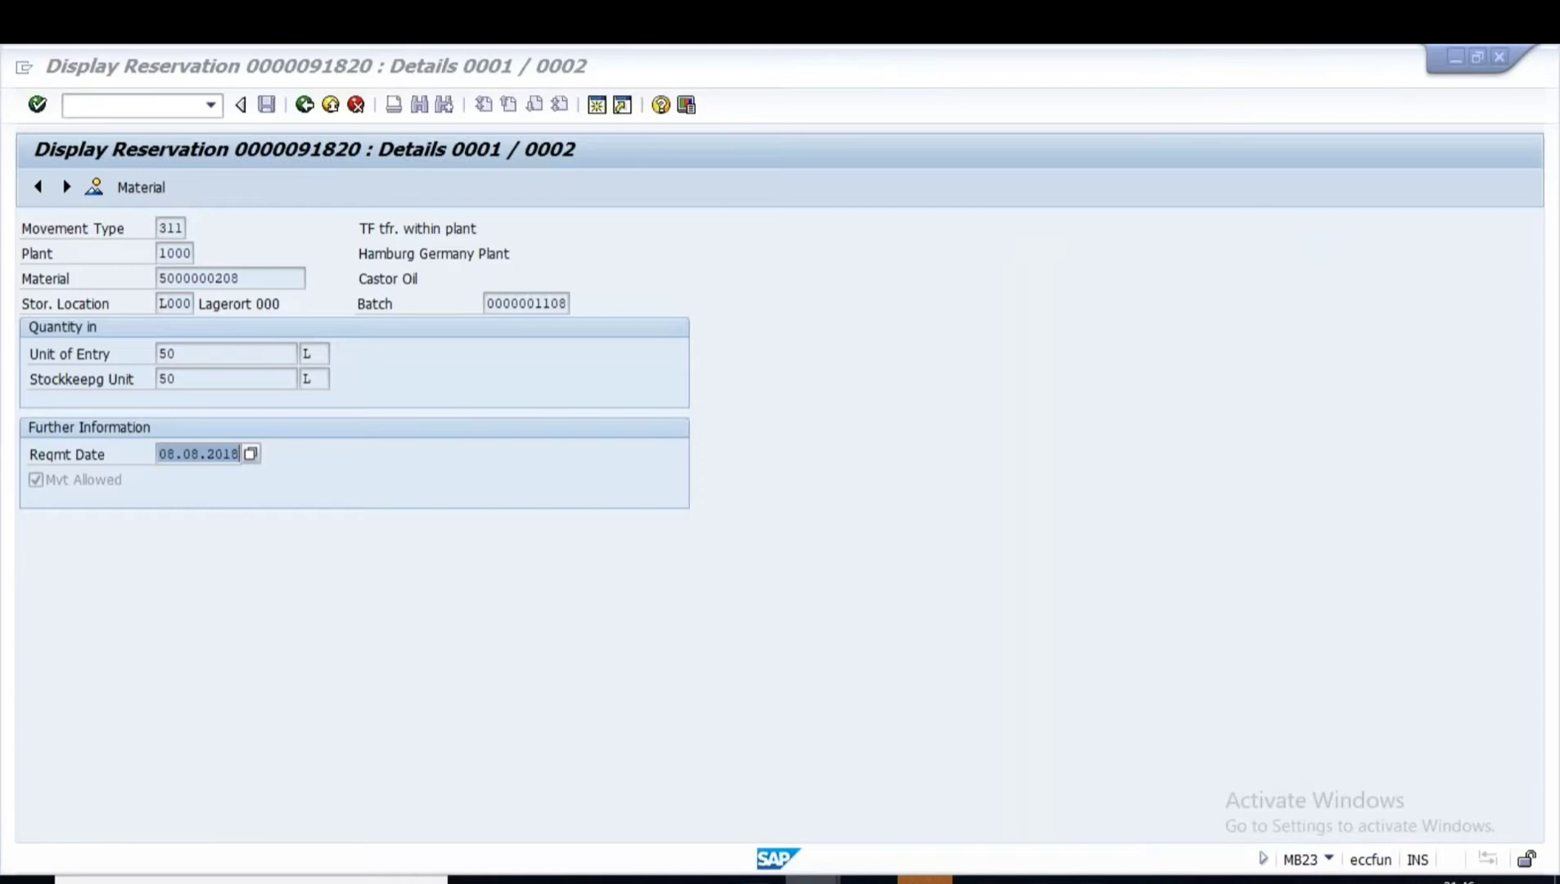
mouse_move(812, 879)
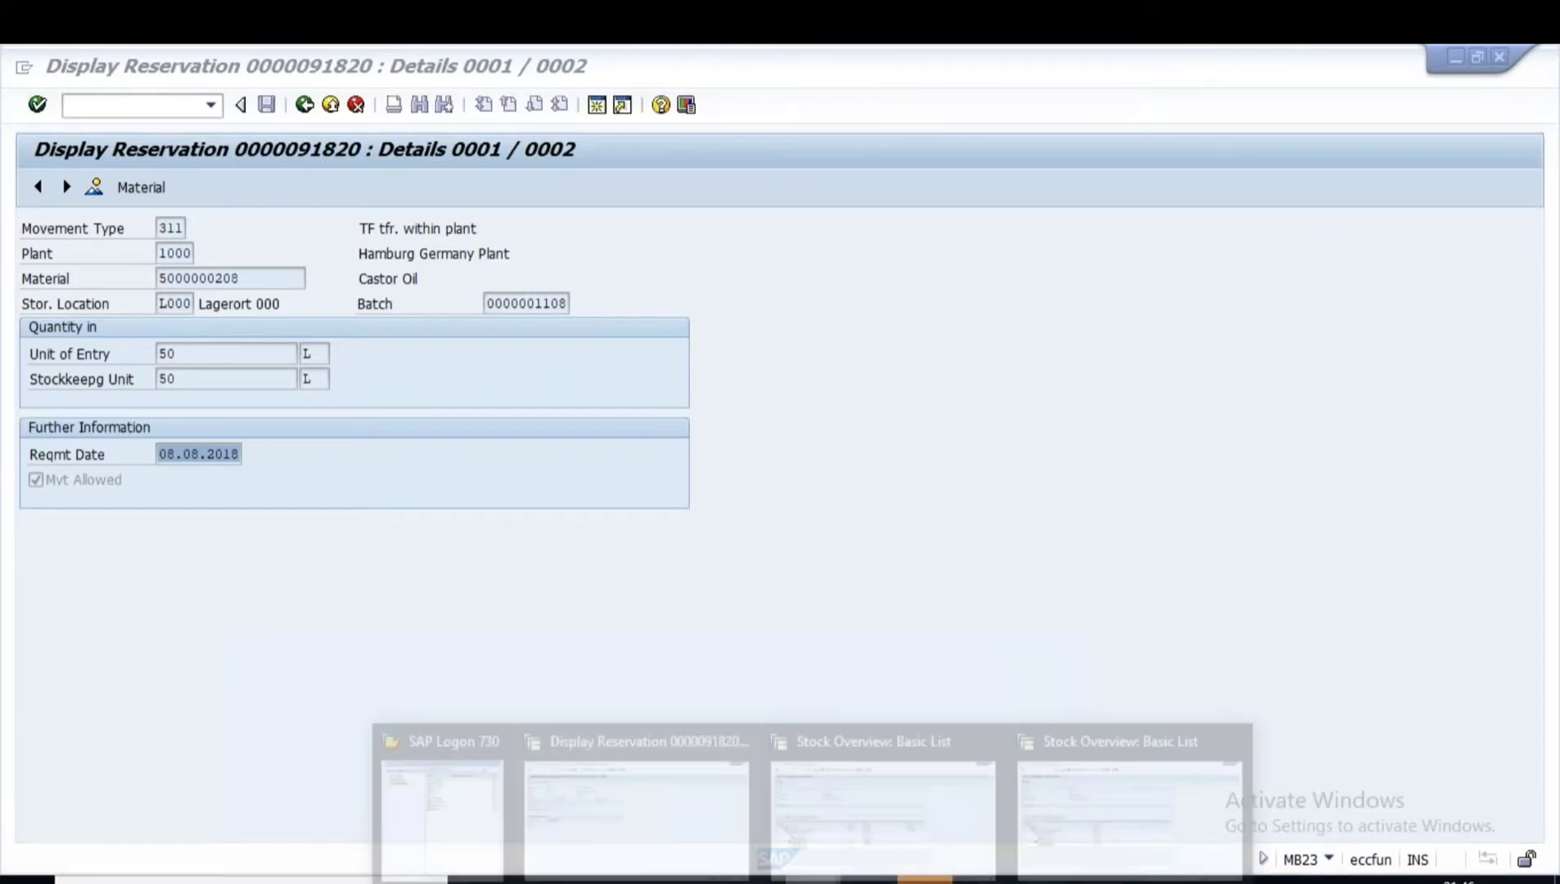
left_click(926, 770)
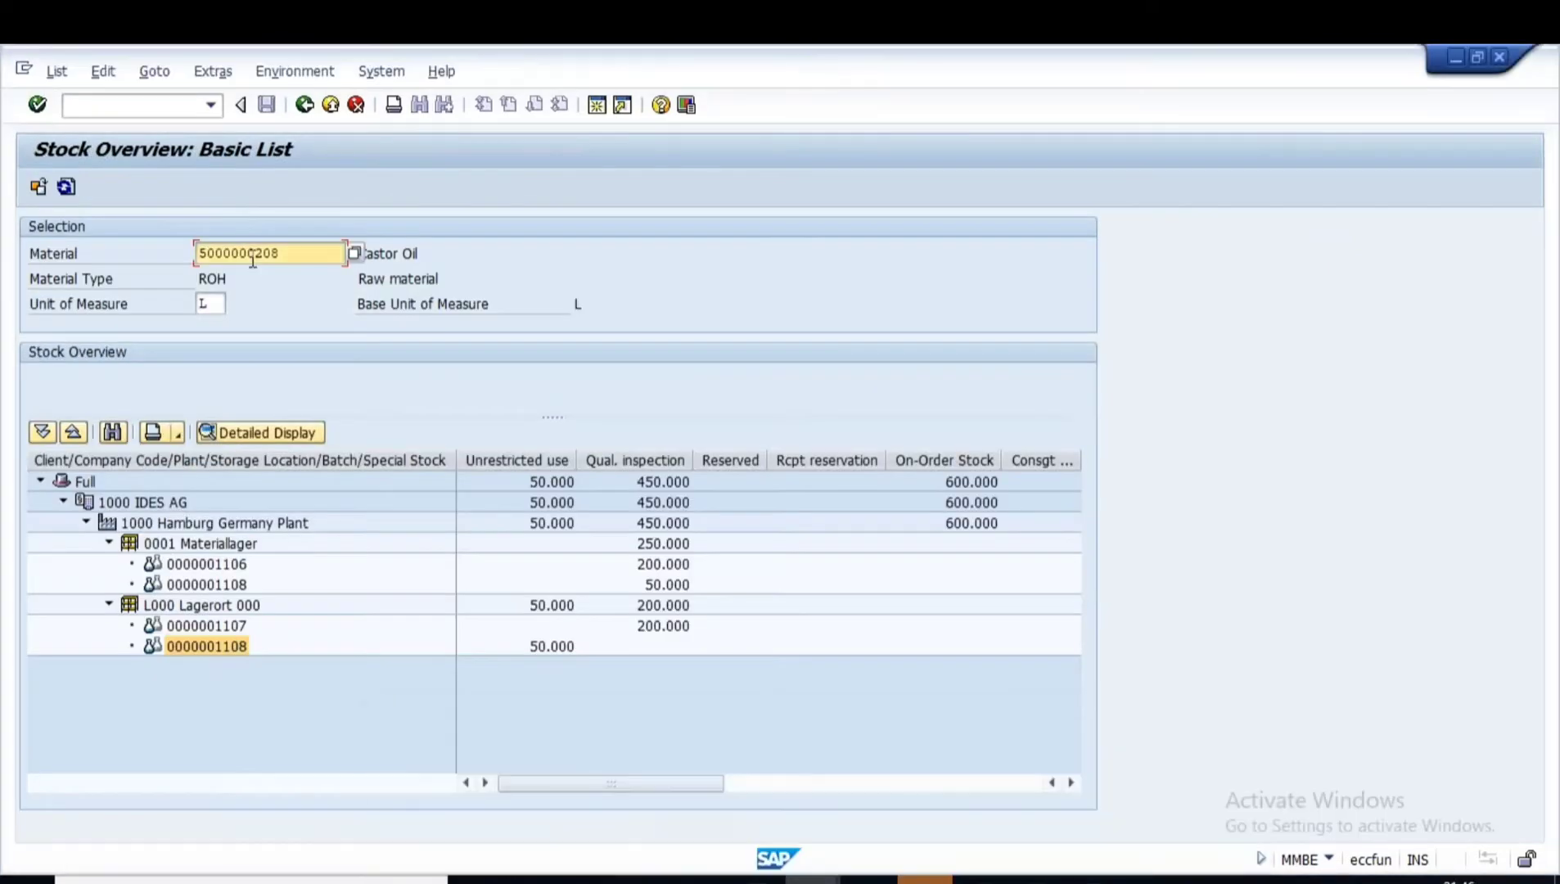
left_click(66, 188)
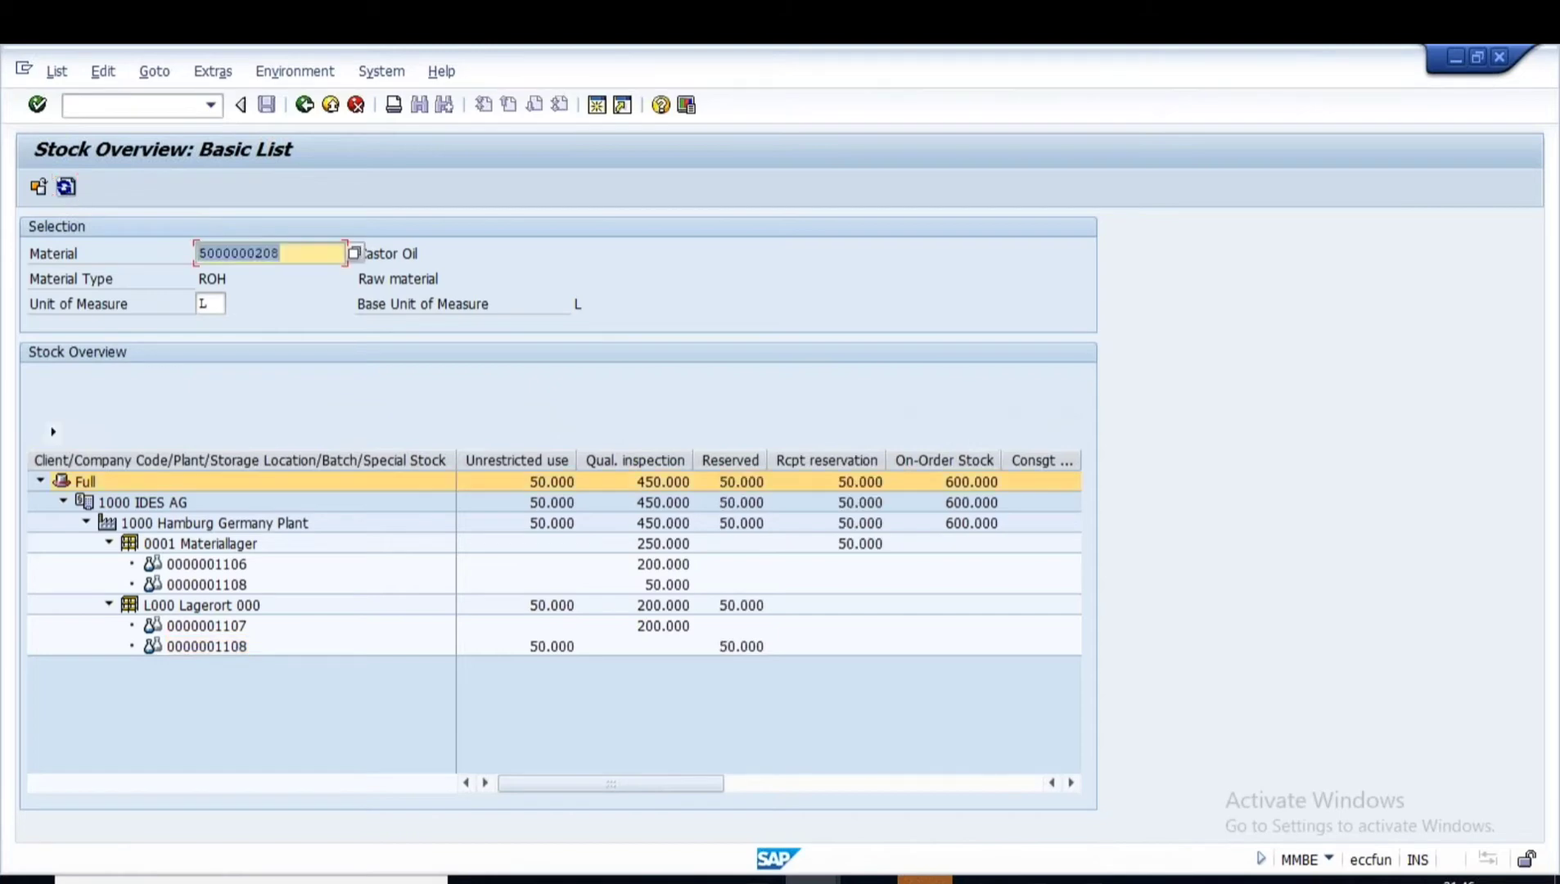
left_click(533, 651)
left_click(745, 651)
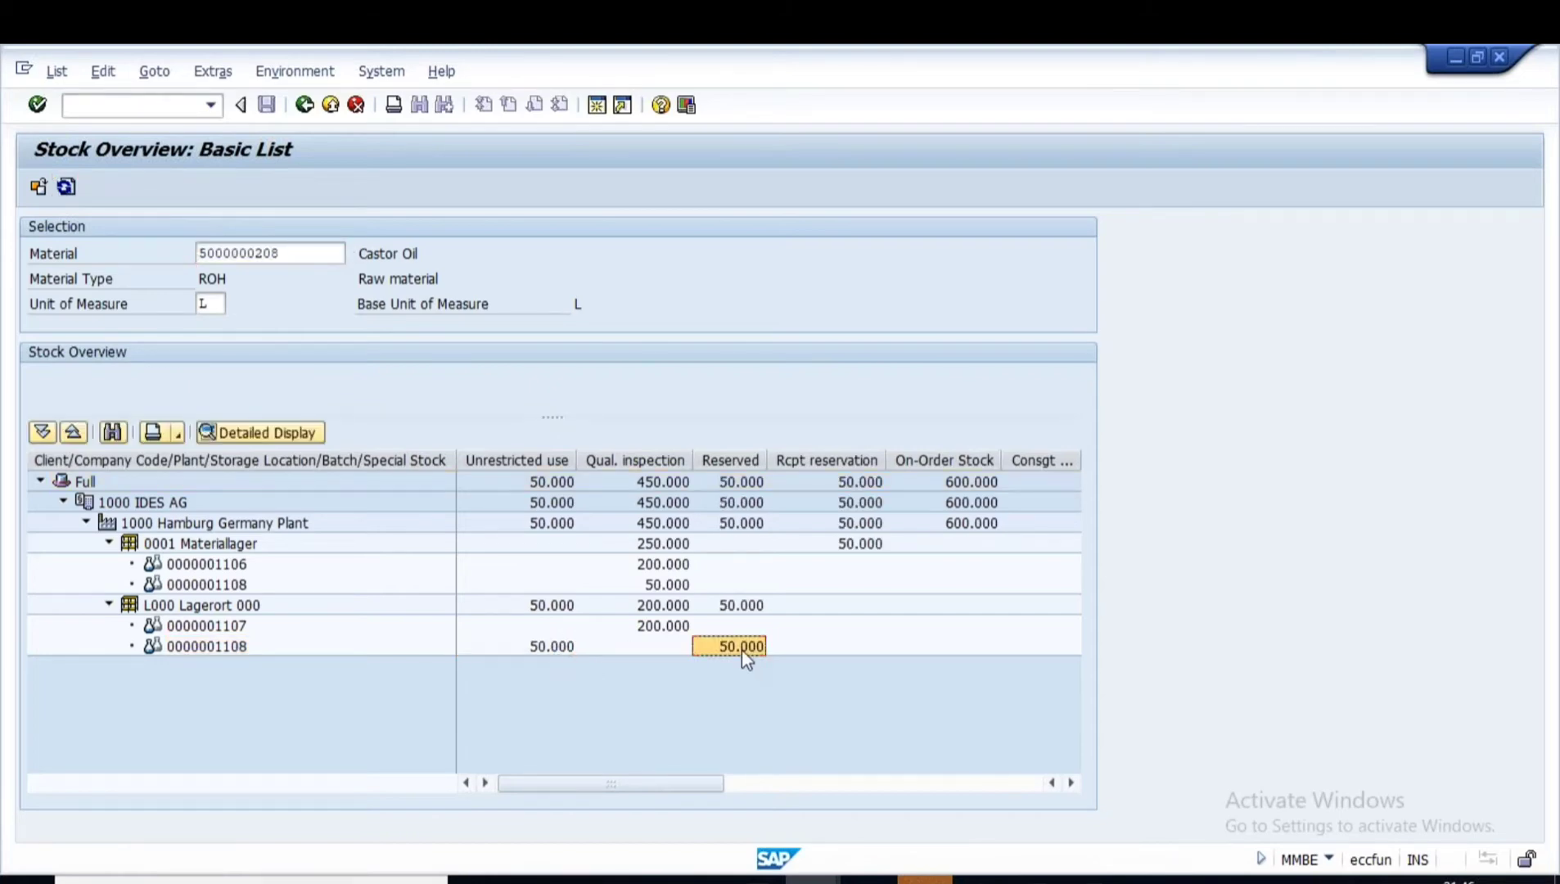
left_click(557, 647)
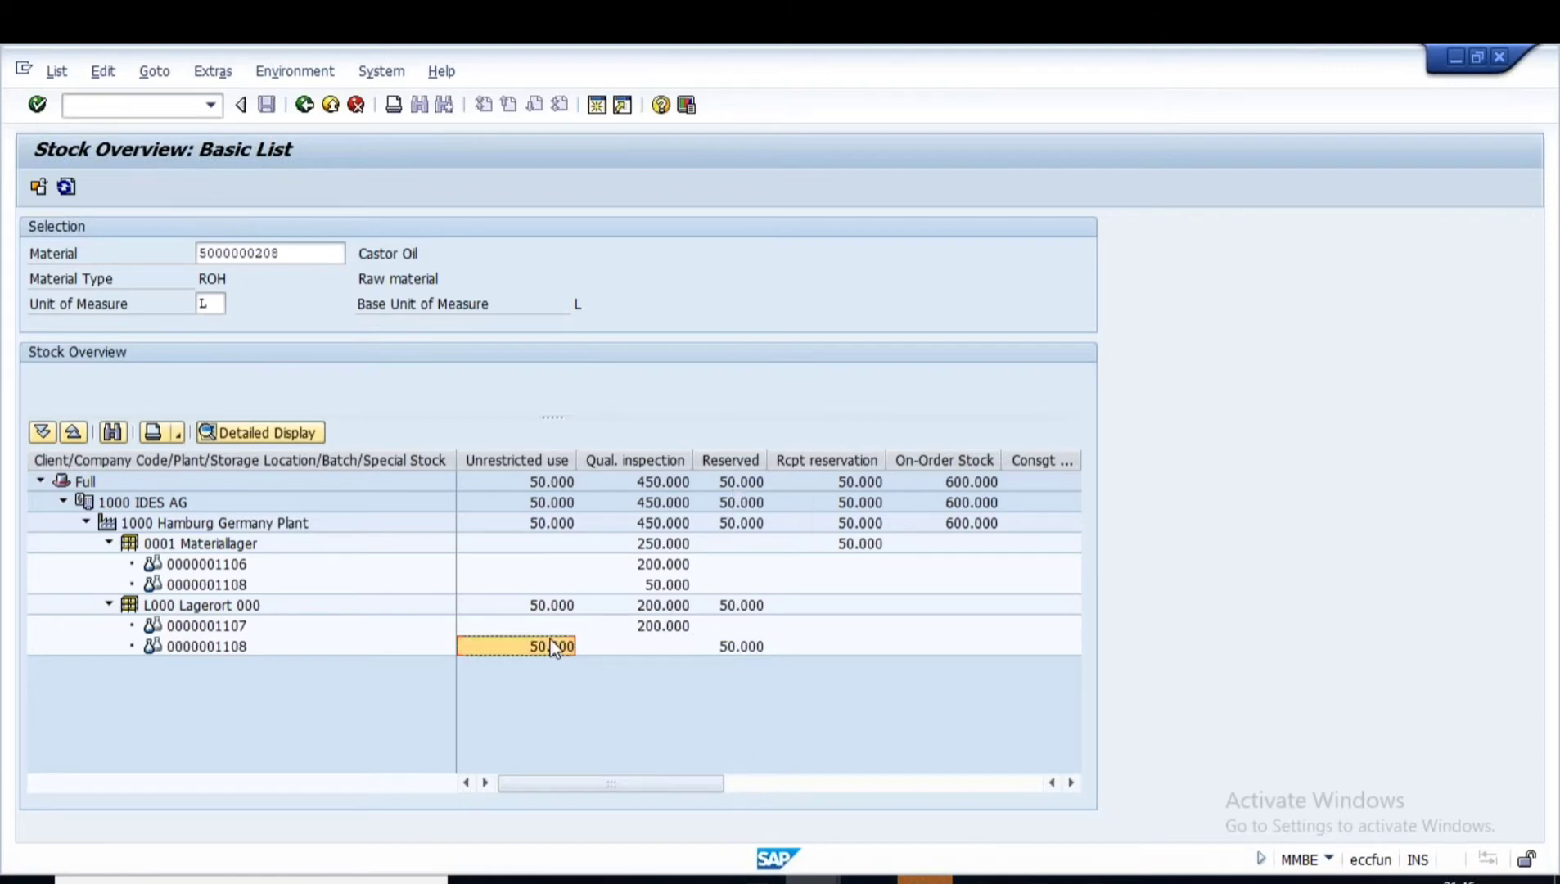
left_click(749, 649)
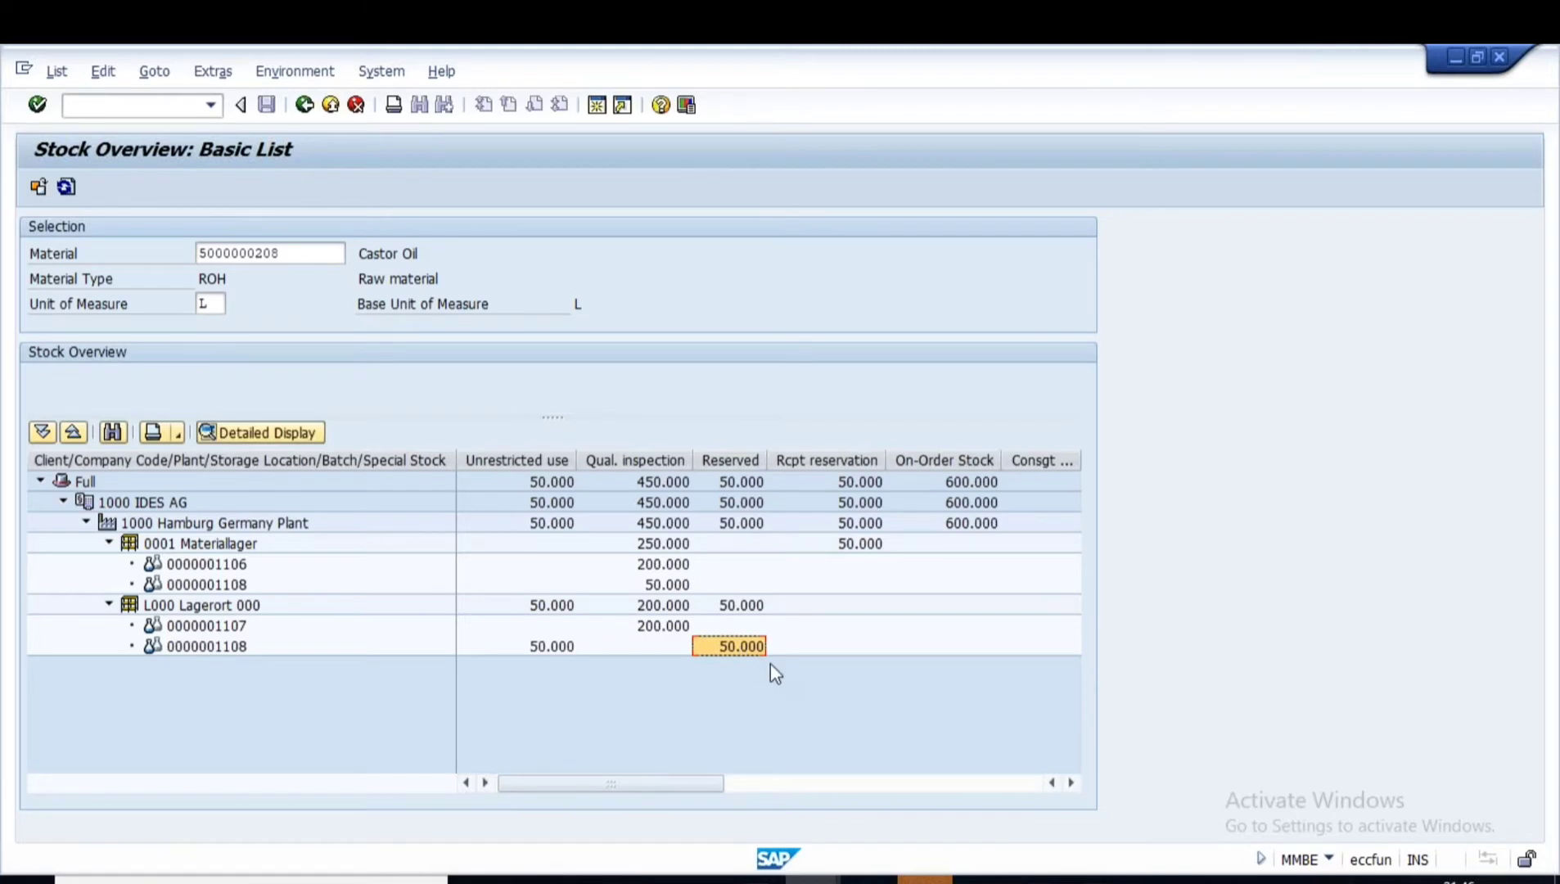
left_click(813, 879)
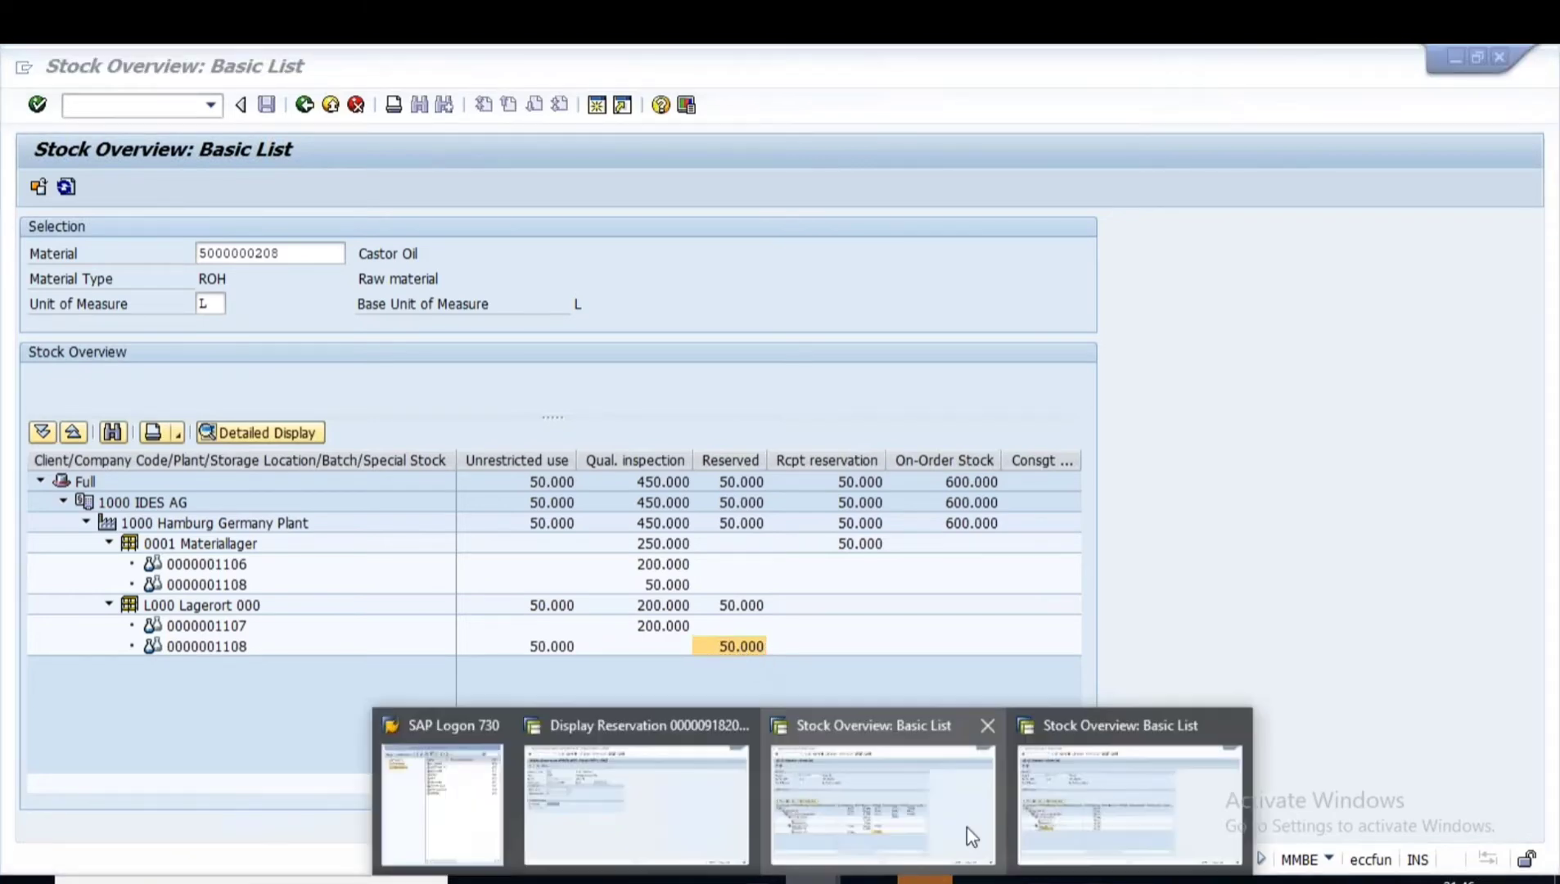
left_click(1084, 806)
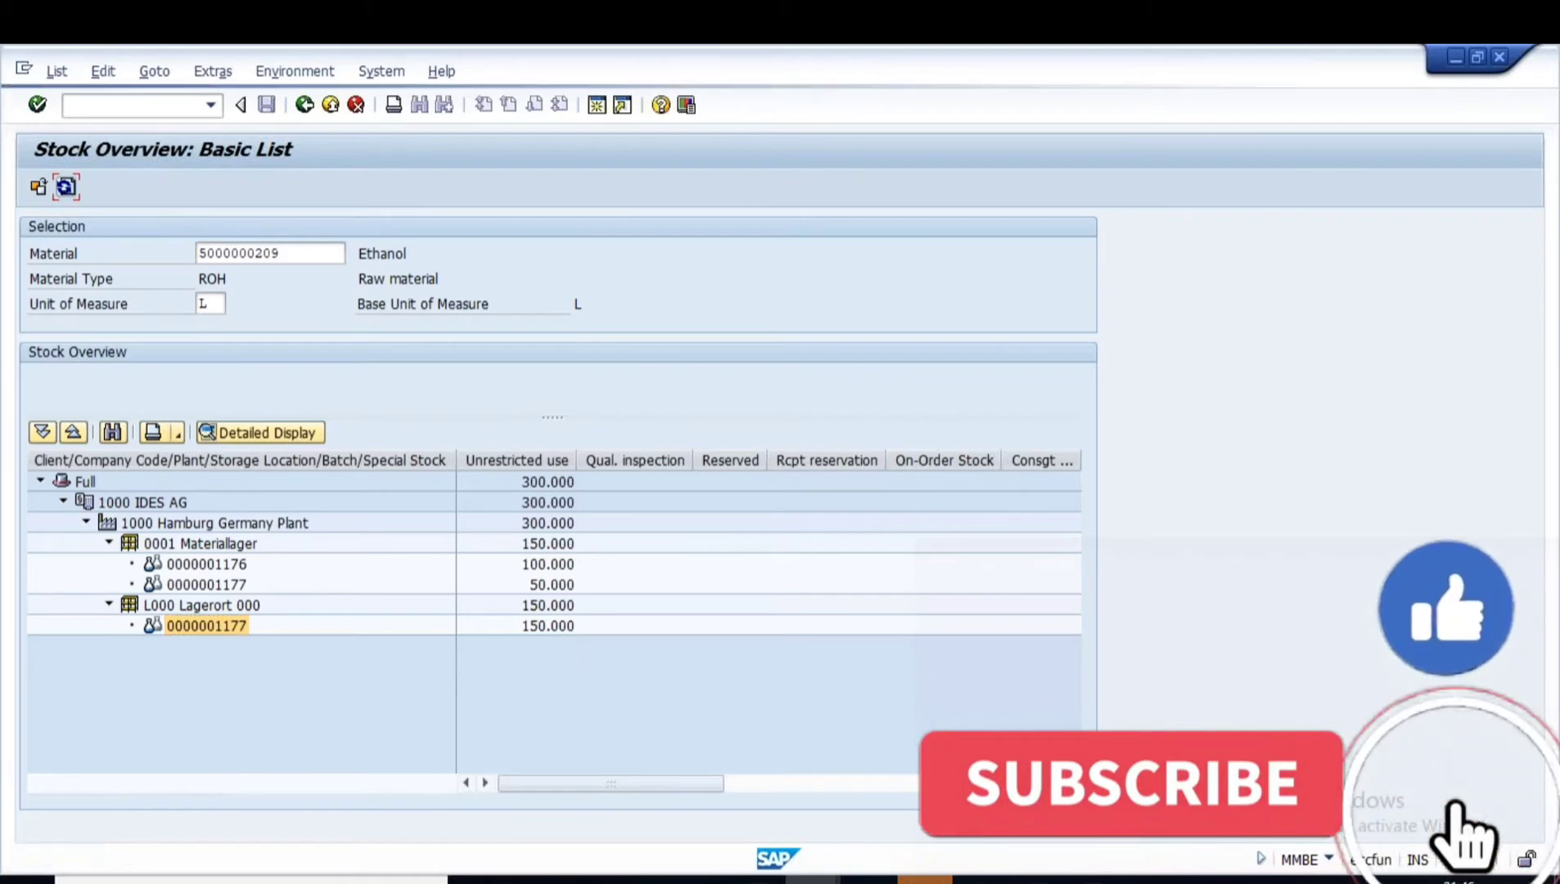
left_click(67, 189)
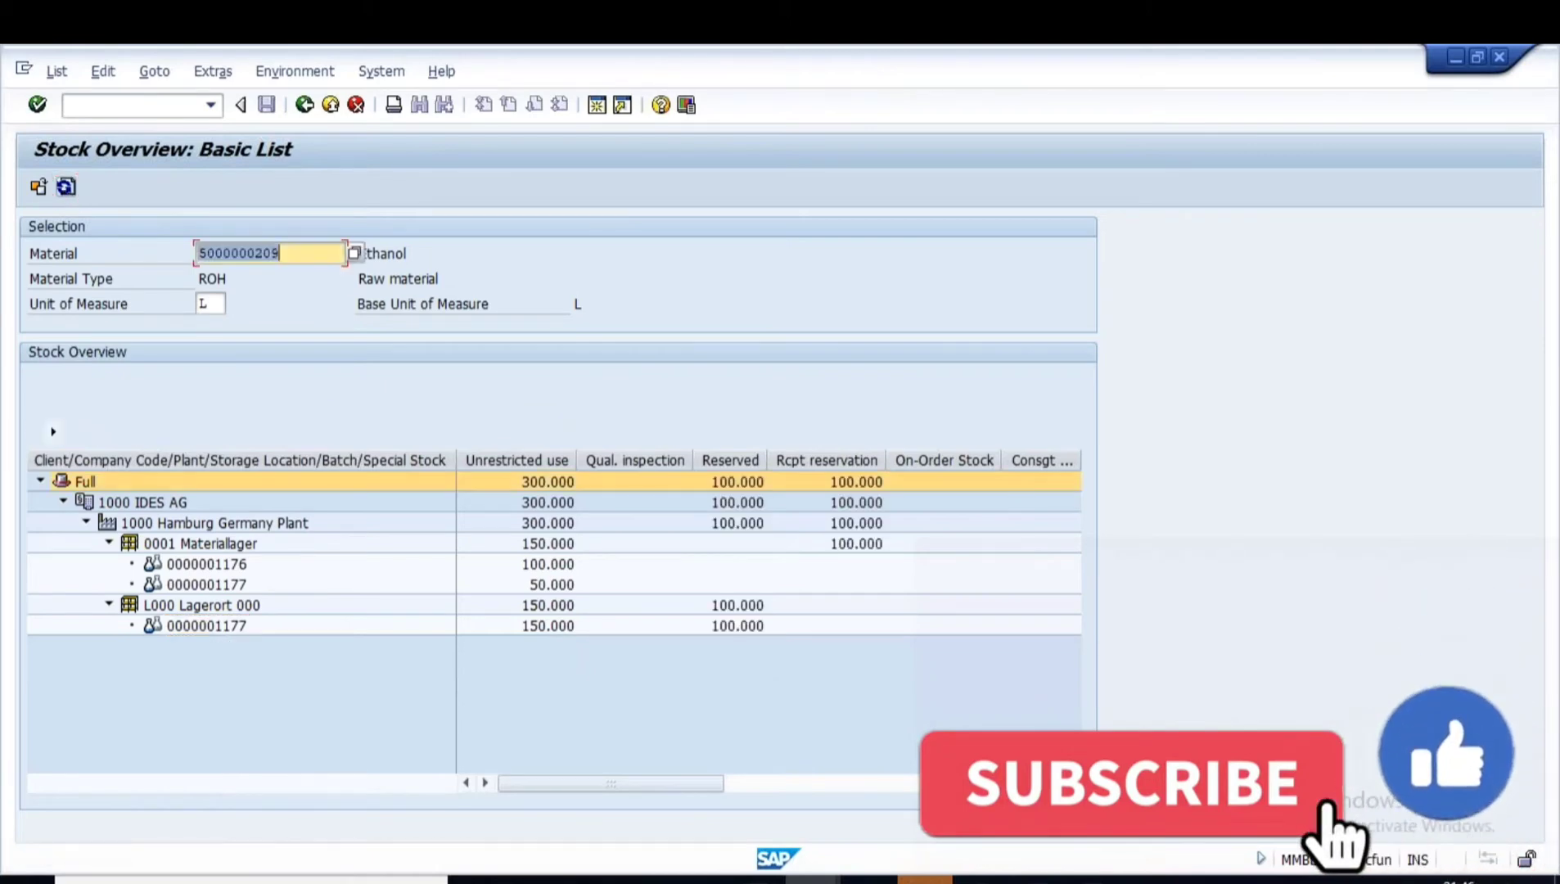
left_click(536, 626)
left_click(725, 626)
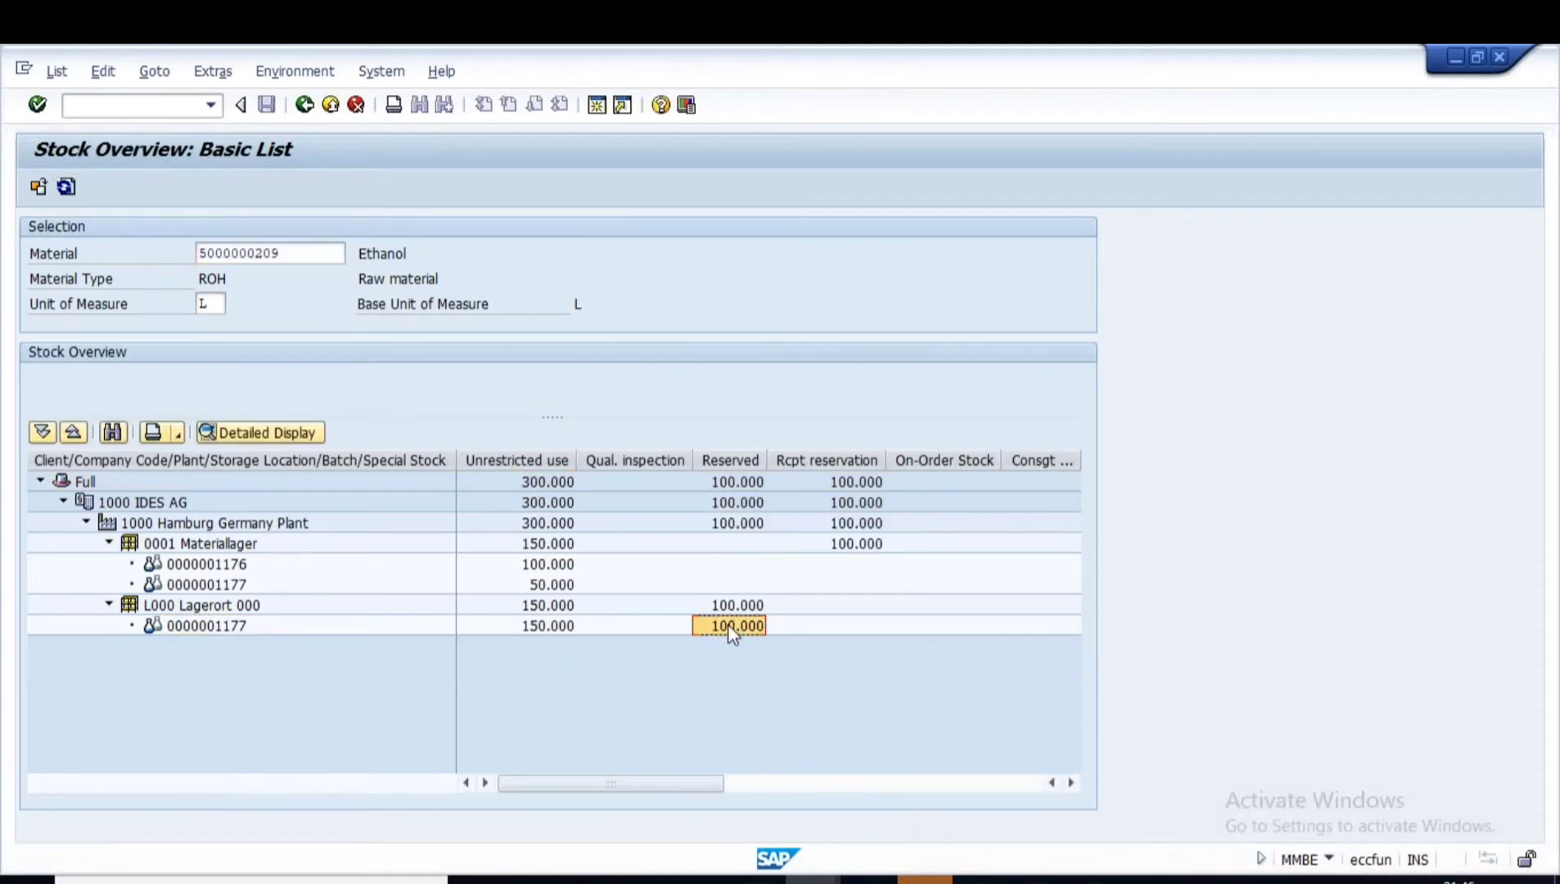
left_click(737, 467)
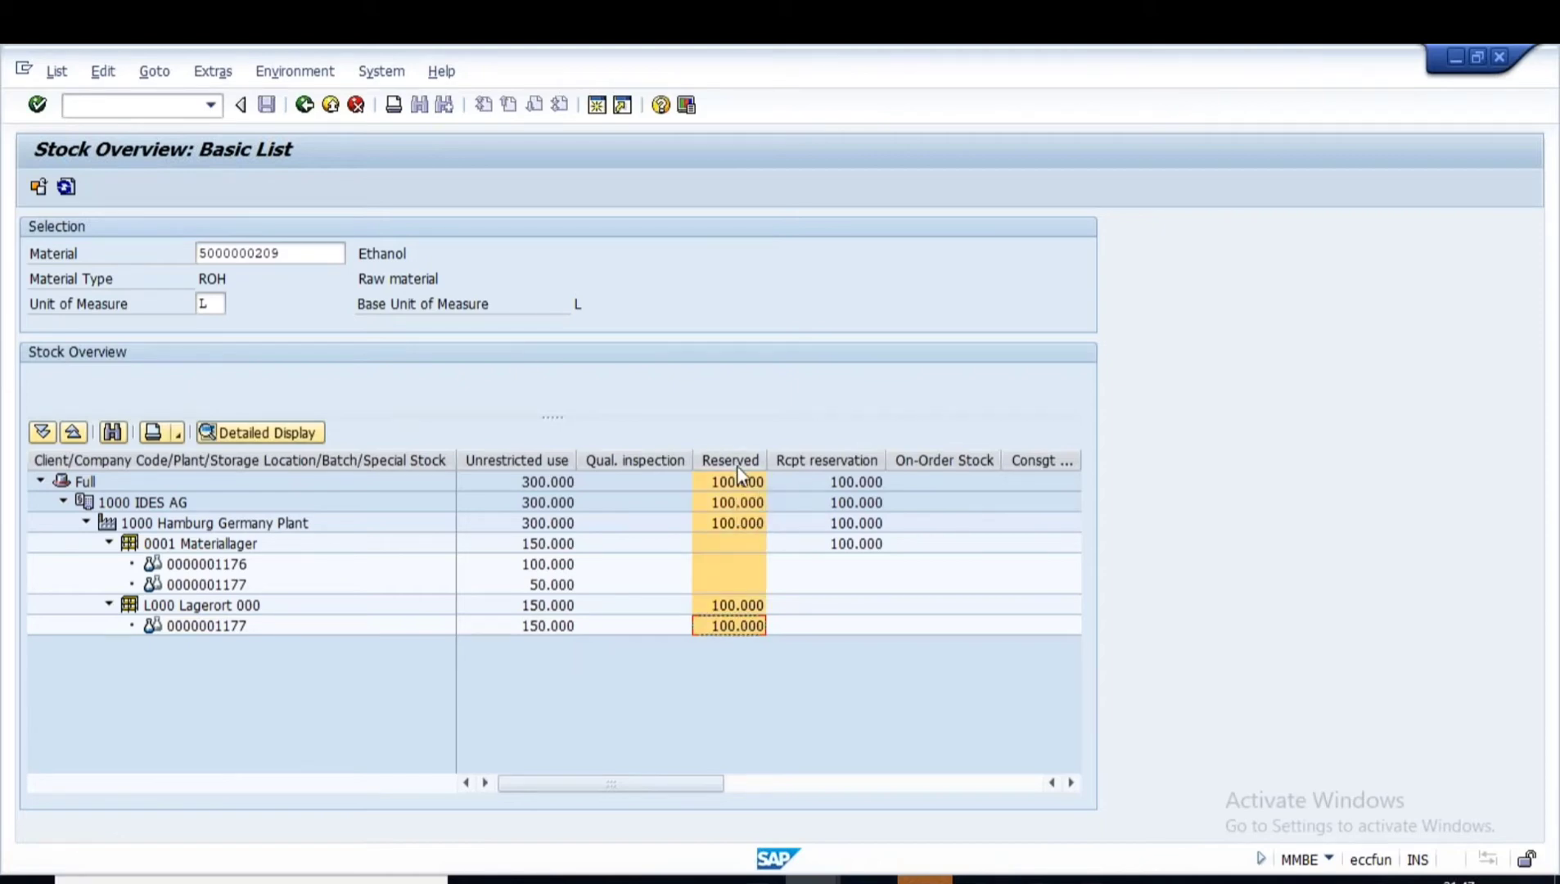
left_click(754, 627)
left_click(738, 626)
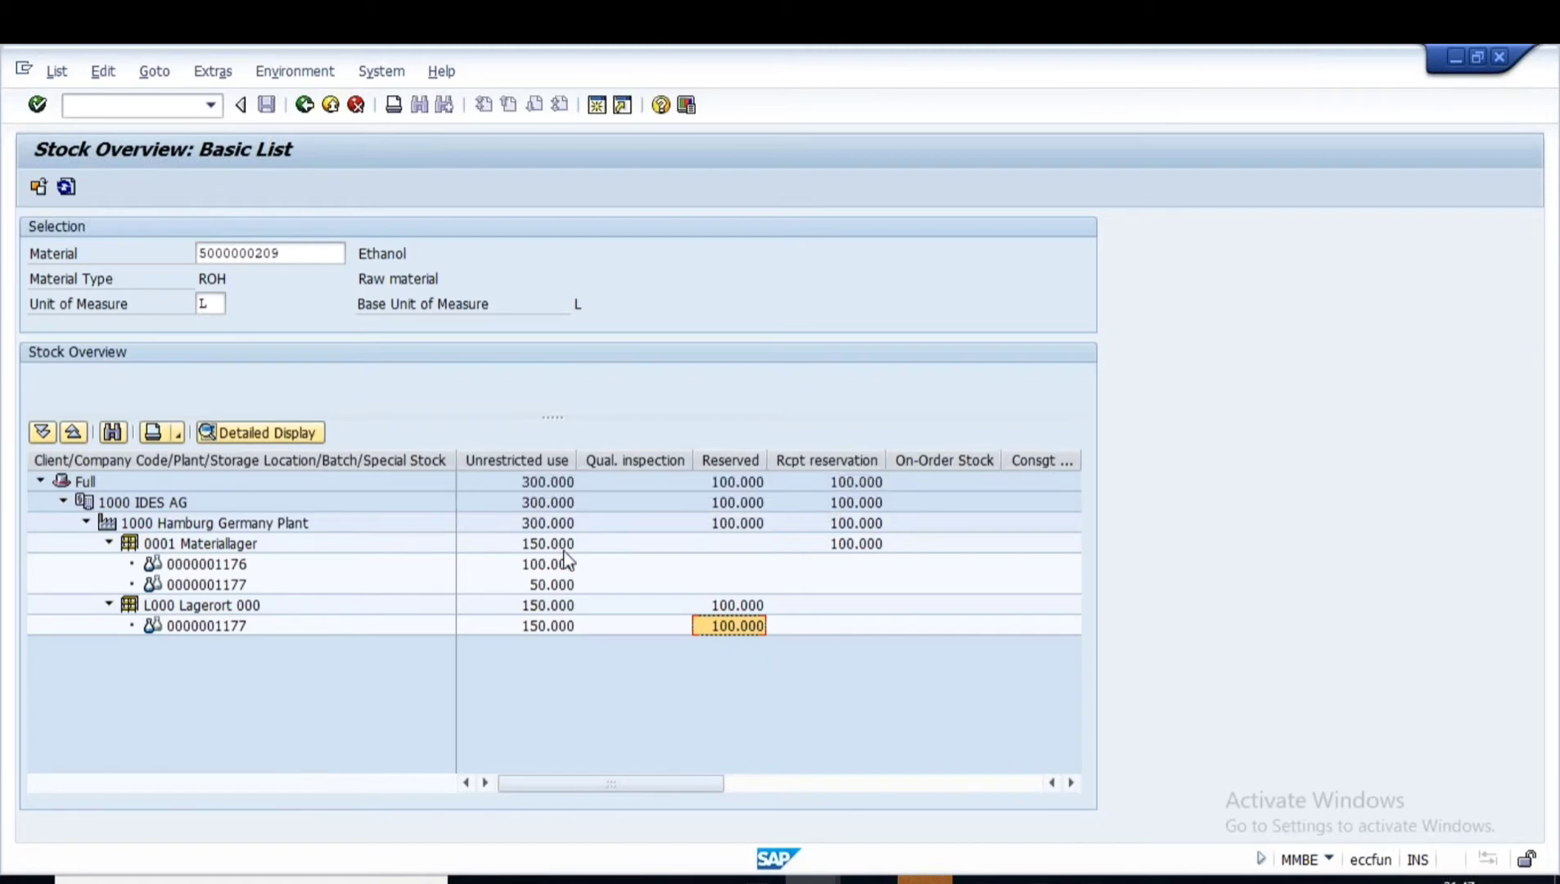
left_click(531, 626)
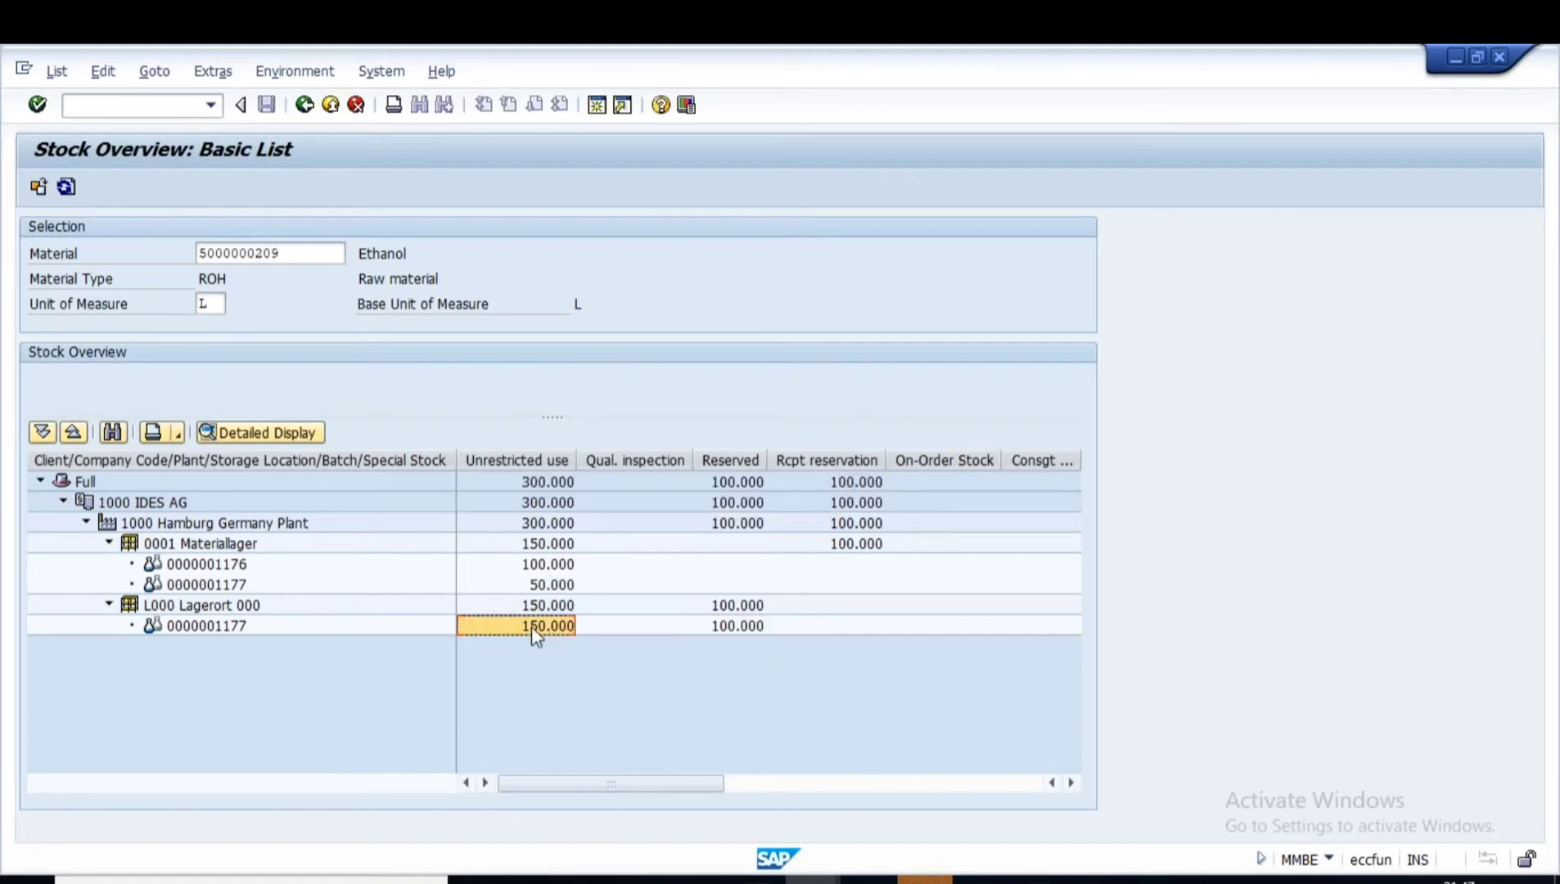
left_click(741, 632)
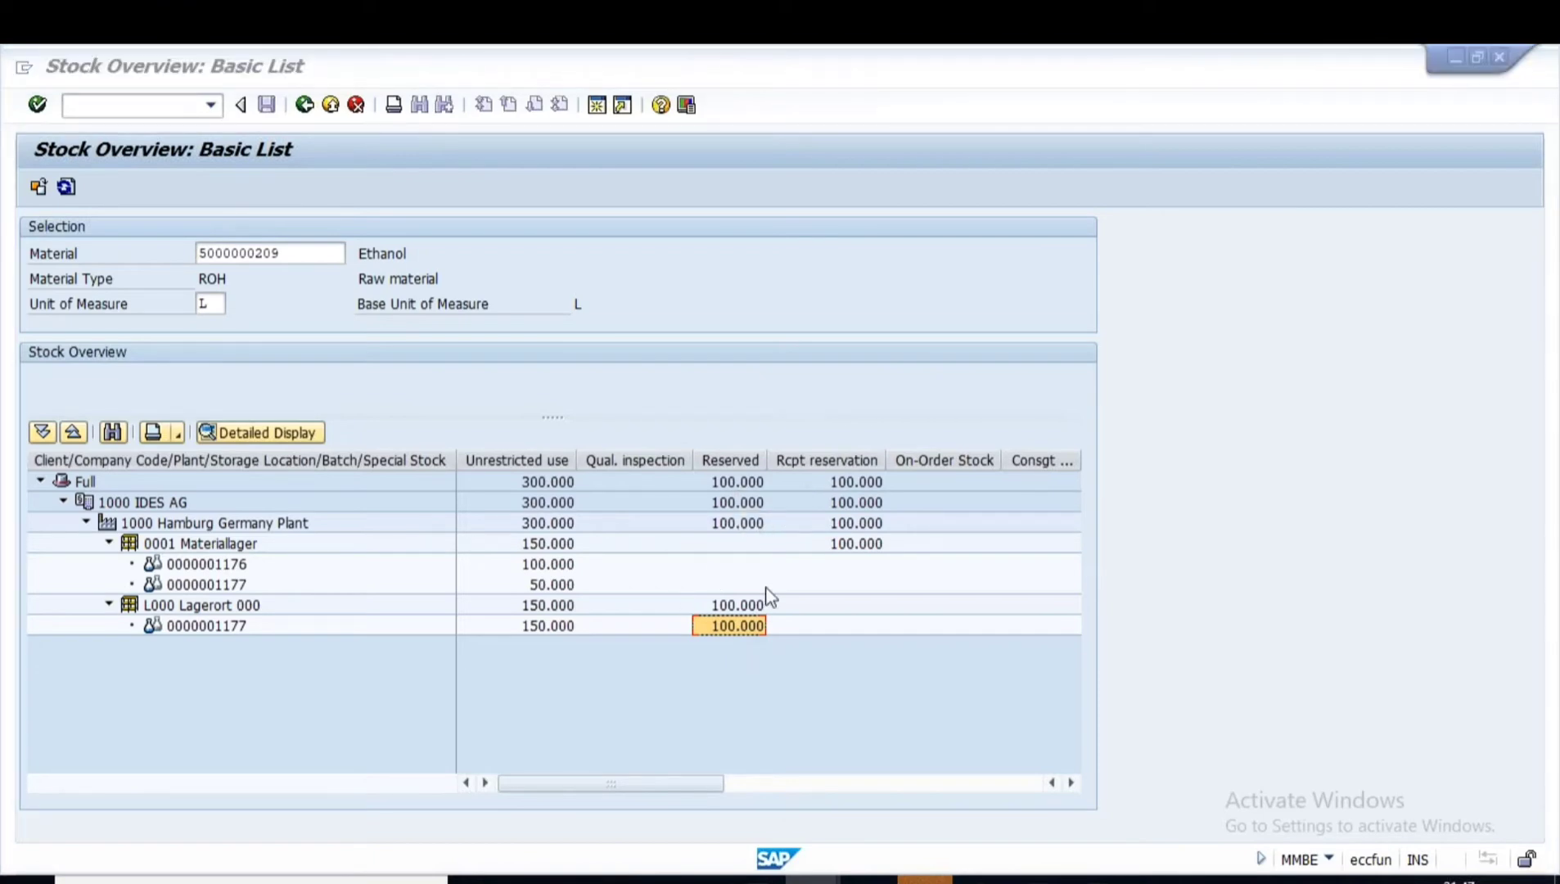
key("alt+Tab")
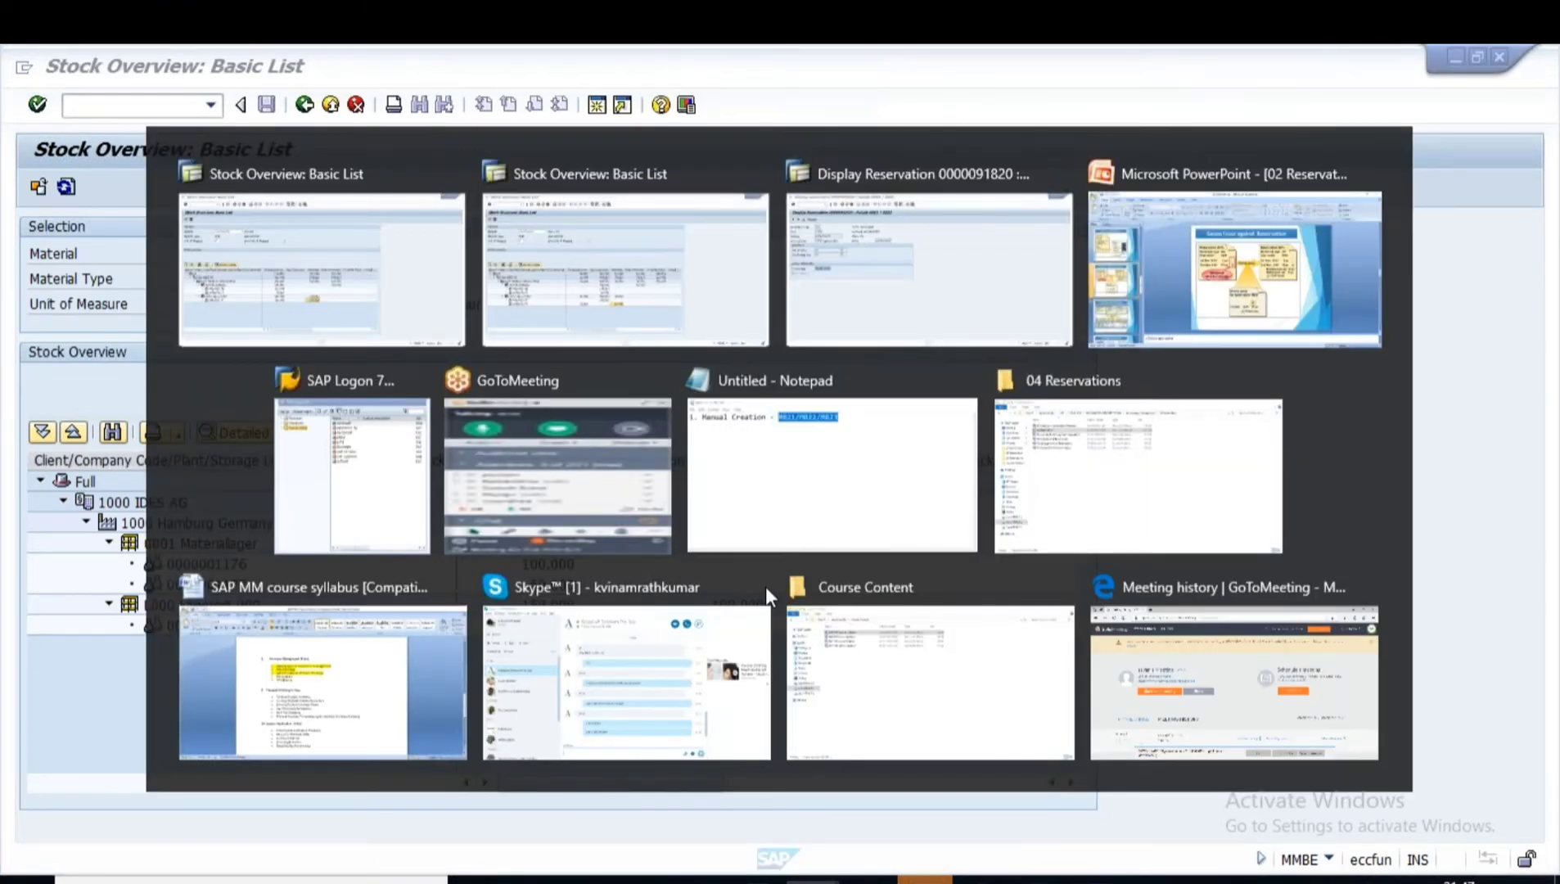
- Return the displayed reservation to its item overview, and switch to PowerPoint to present the Goods Issue against Reservation slide full screen
key("alt+Tab")
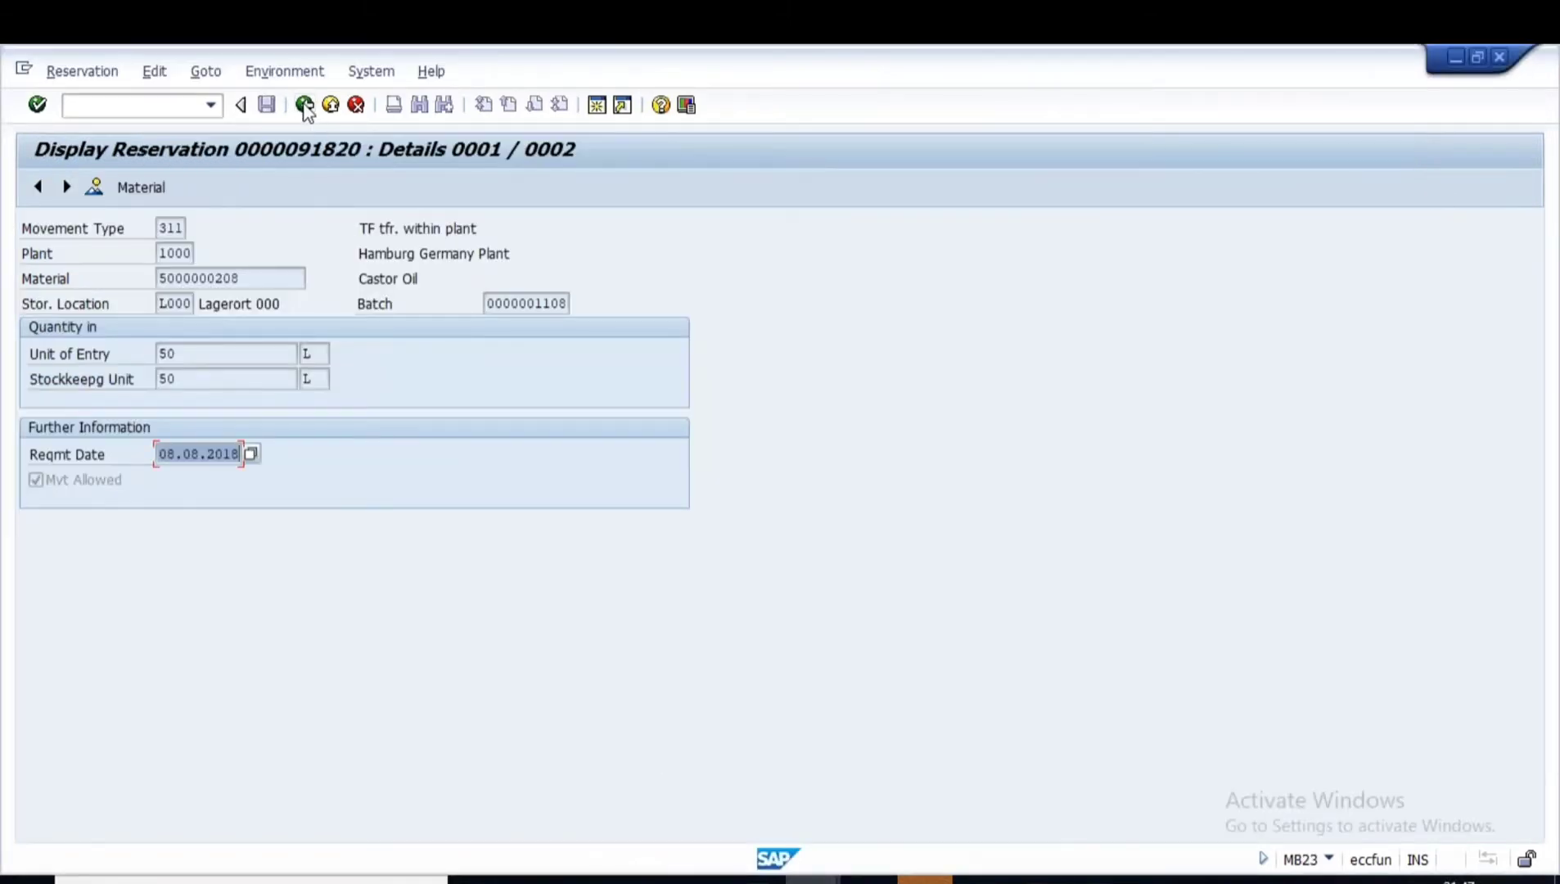
left_click(304, 105)
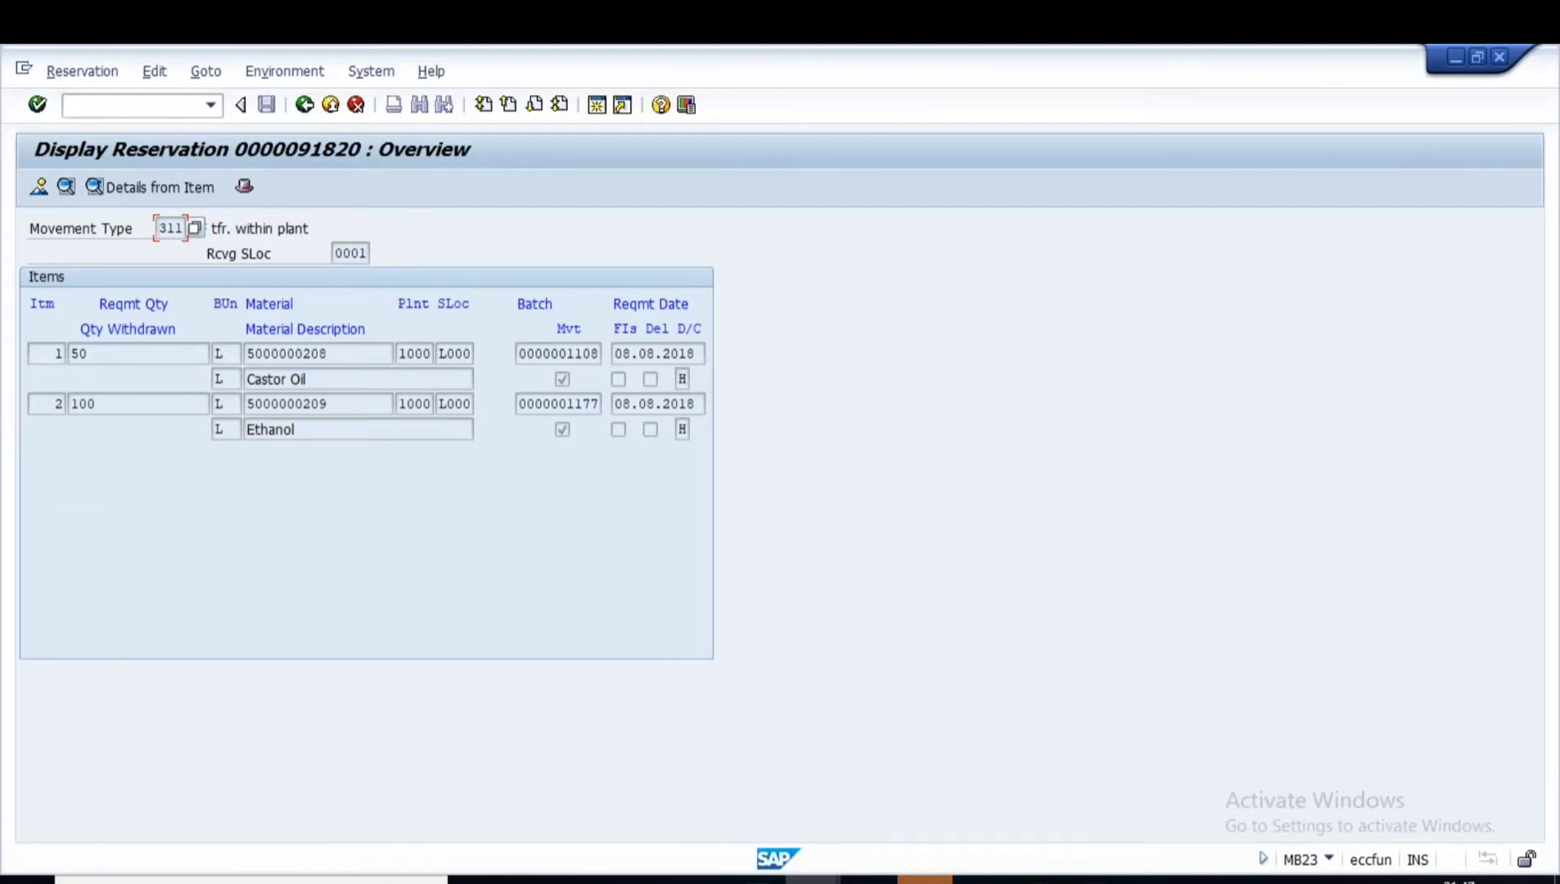
key("alt+Tab")
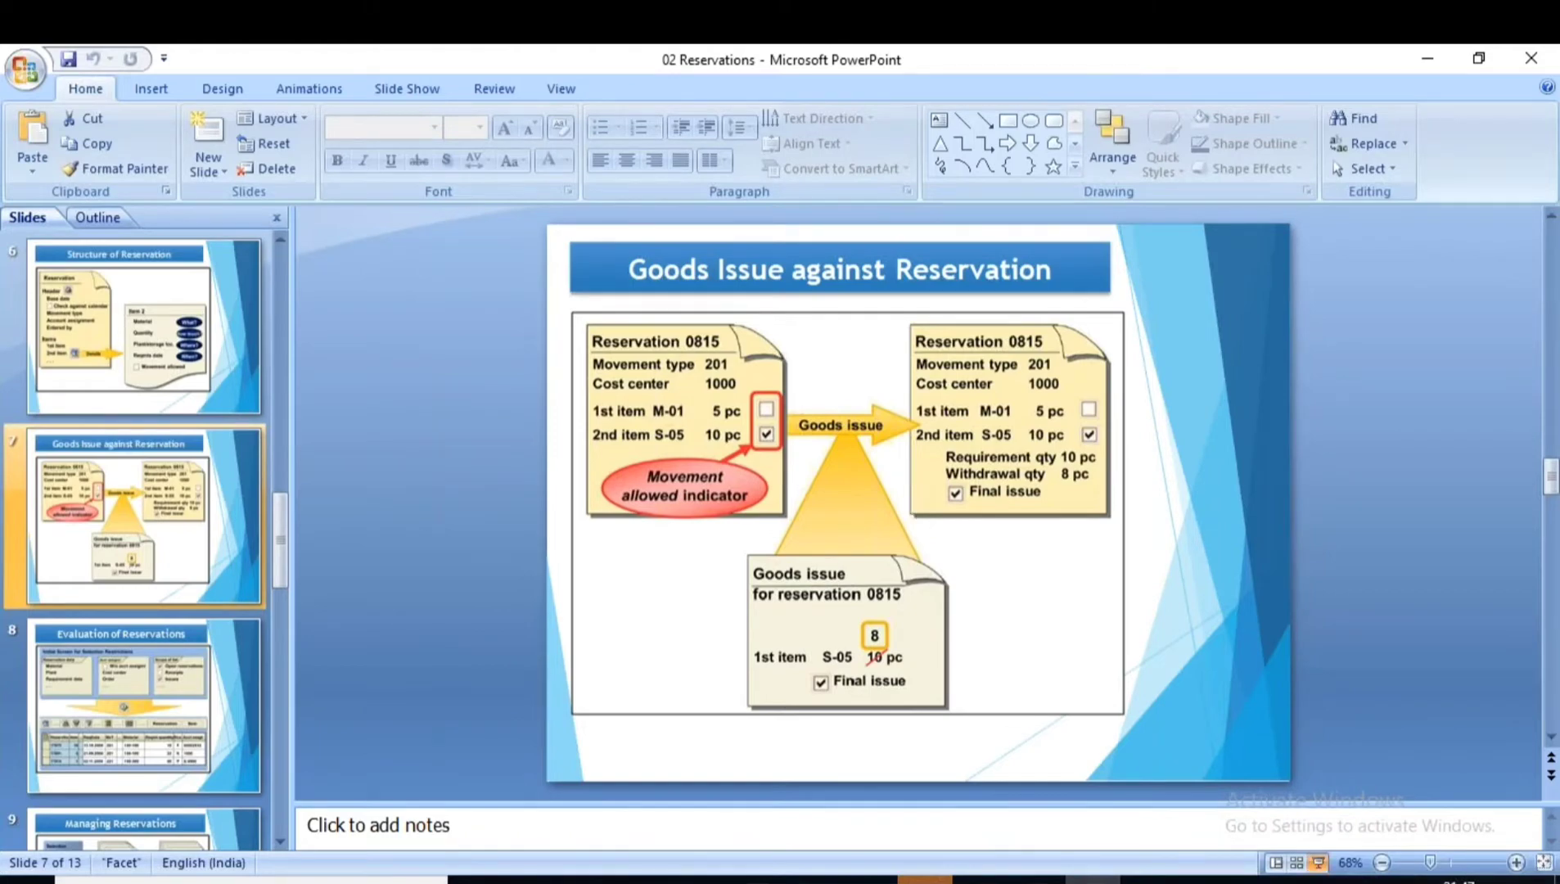
left_click(1319, 862)
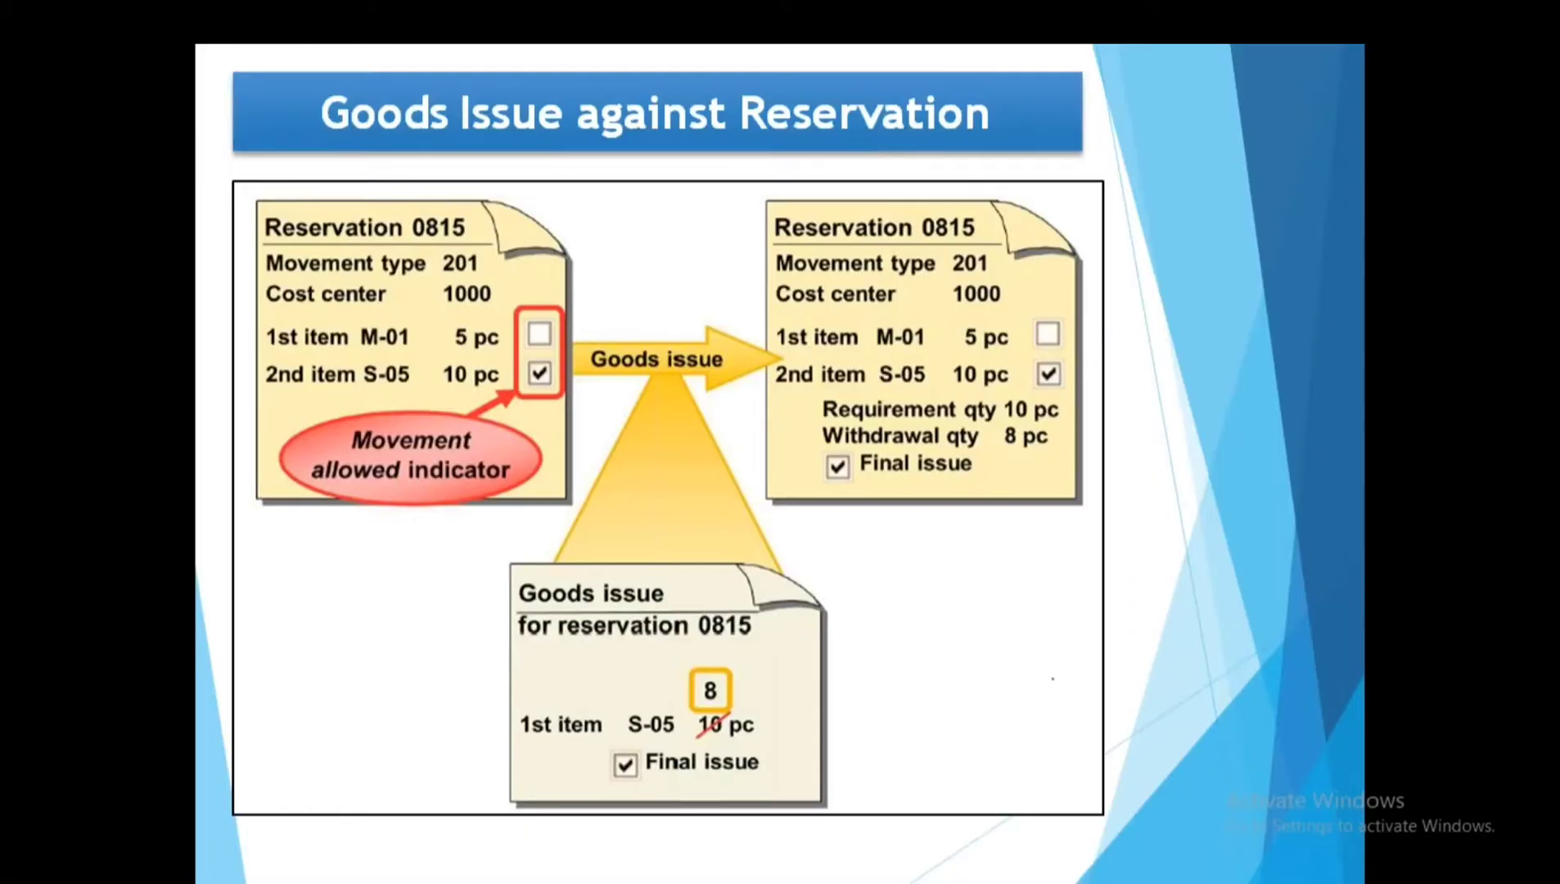
- Mark up the slide with freehand ink: circle Reservation 0815, tick both items and their quantities, and circle the second item's 10 pc
mouse_move(408, 197)
left_mouse_down()
mouse_move(289, 193)
mouse_move(451, 239)
mouse_move(384, 199)
left_mouse_up()
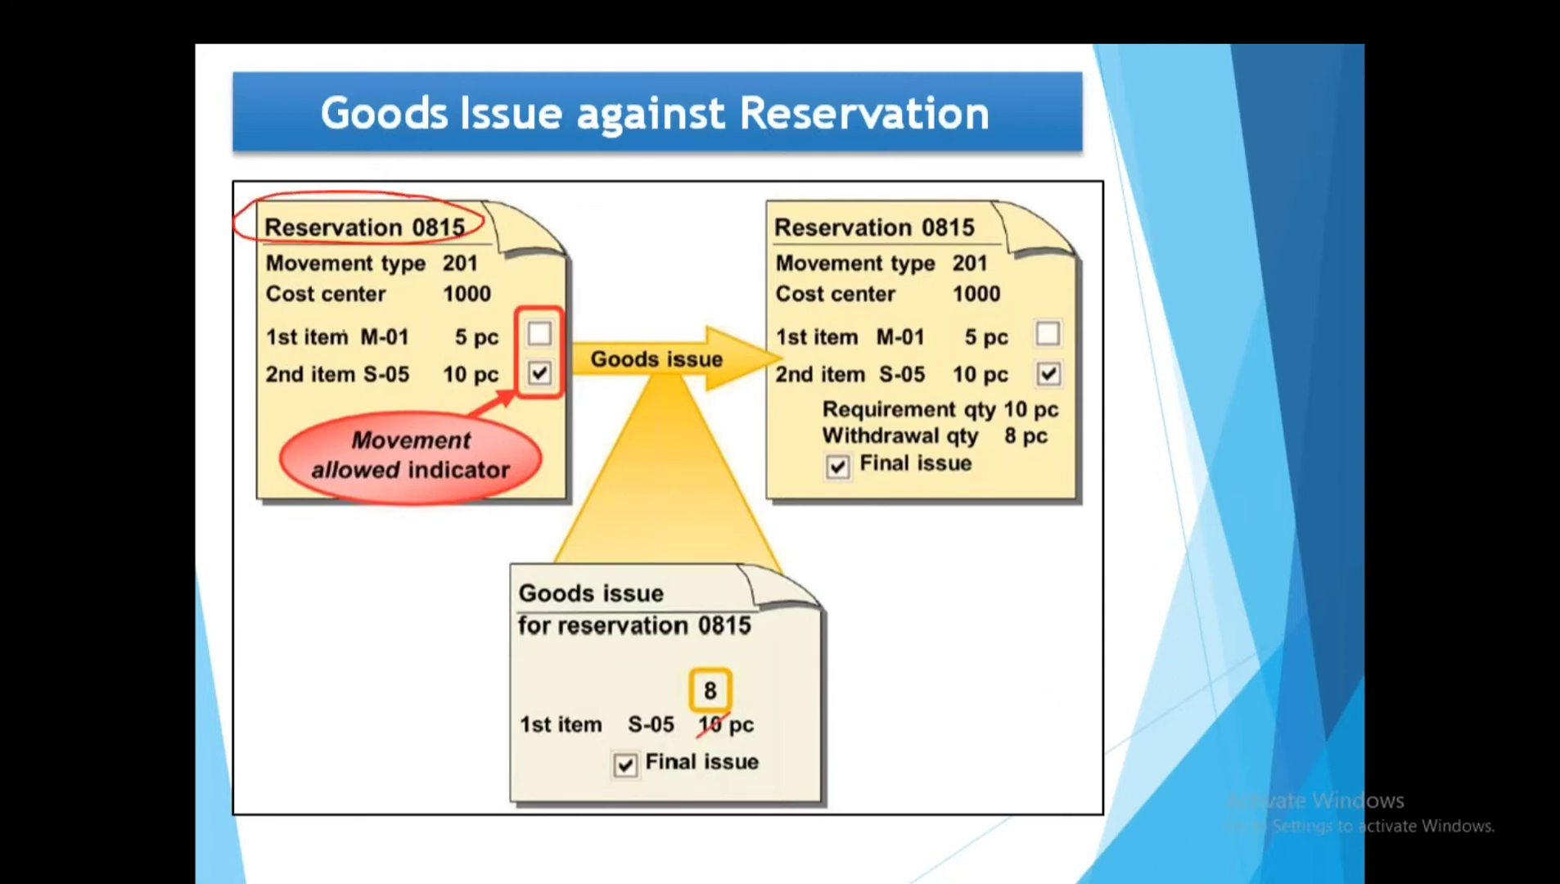
left_click_drag(345, 336, 438, 321)
left_click_drag(354, 384, 516, 313)
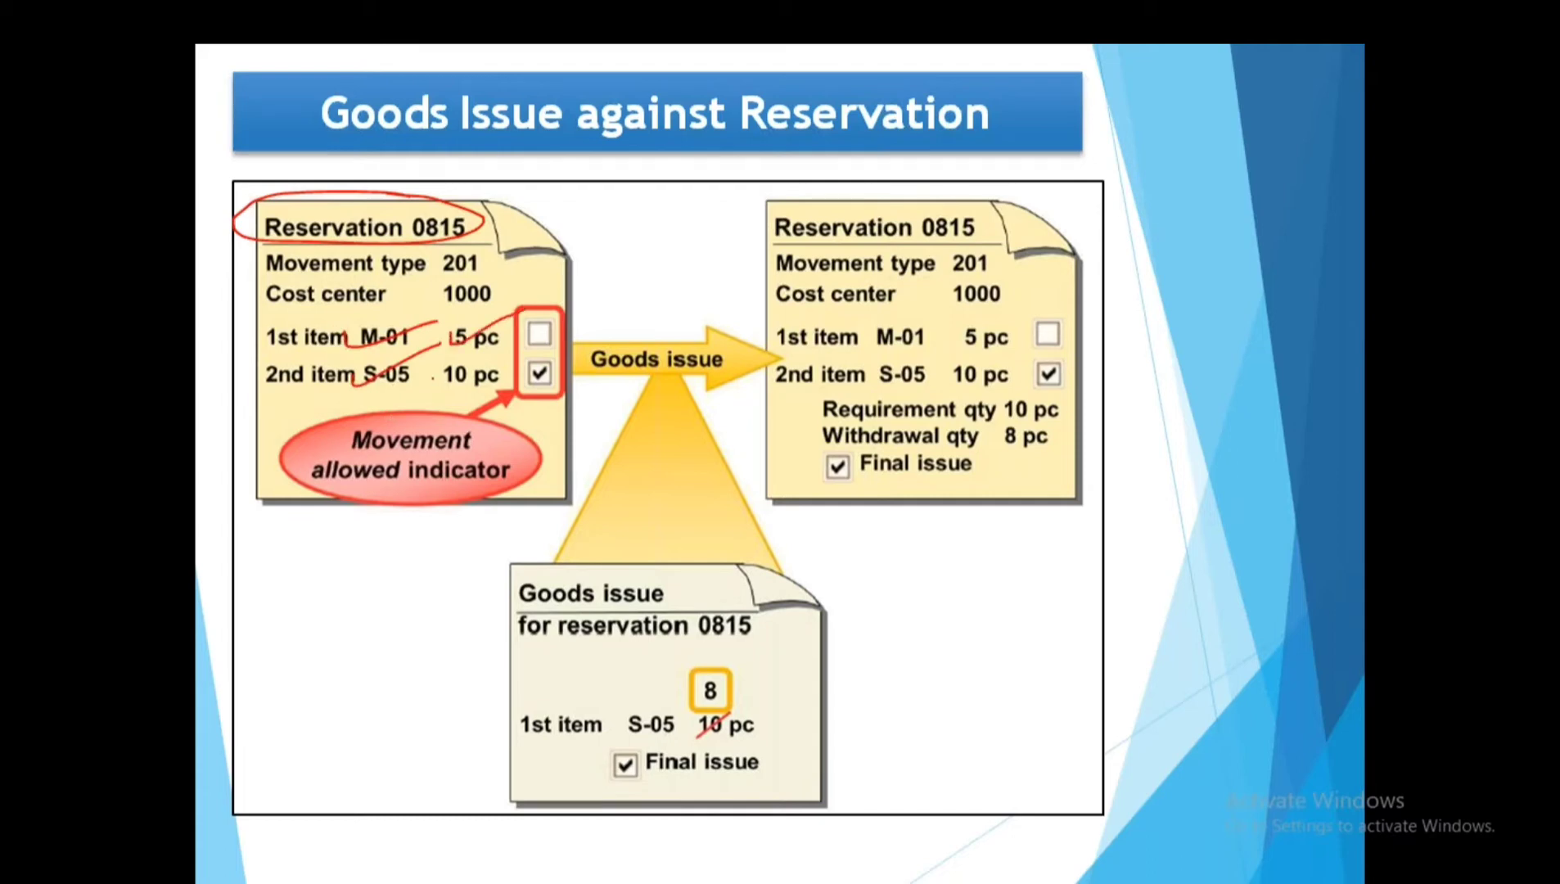
left_click_drag(438, 376, 510, 360)
mouse_move(964, 358)
left_mouse_down()
mouse_move(1011, 386)
mouse_move(946, 380)
mouse_move(1013, 368)
left_mouse_up()
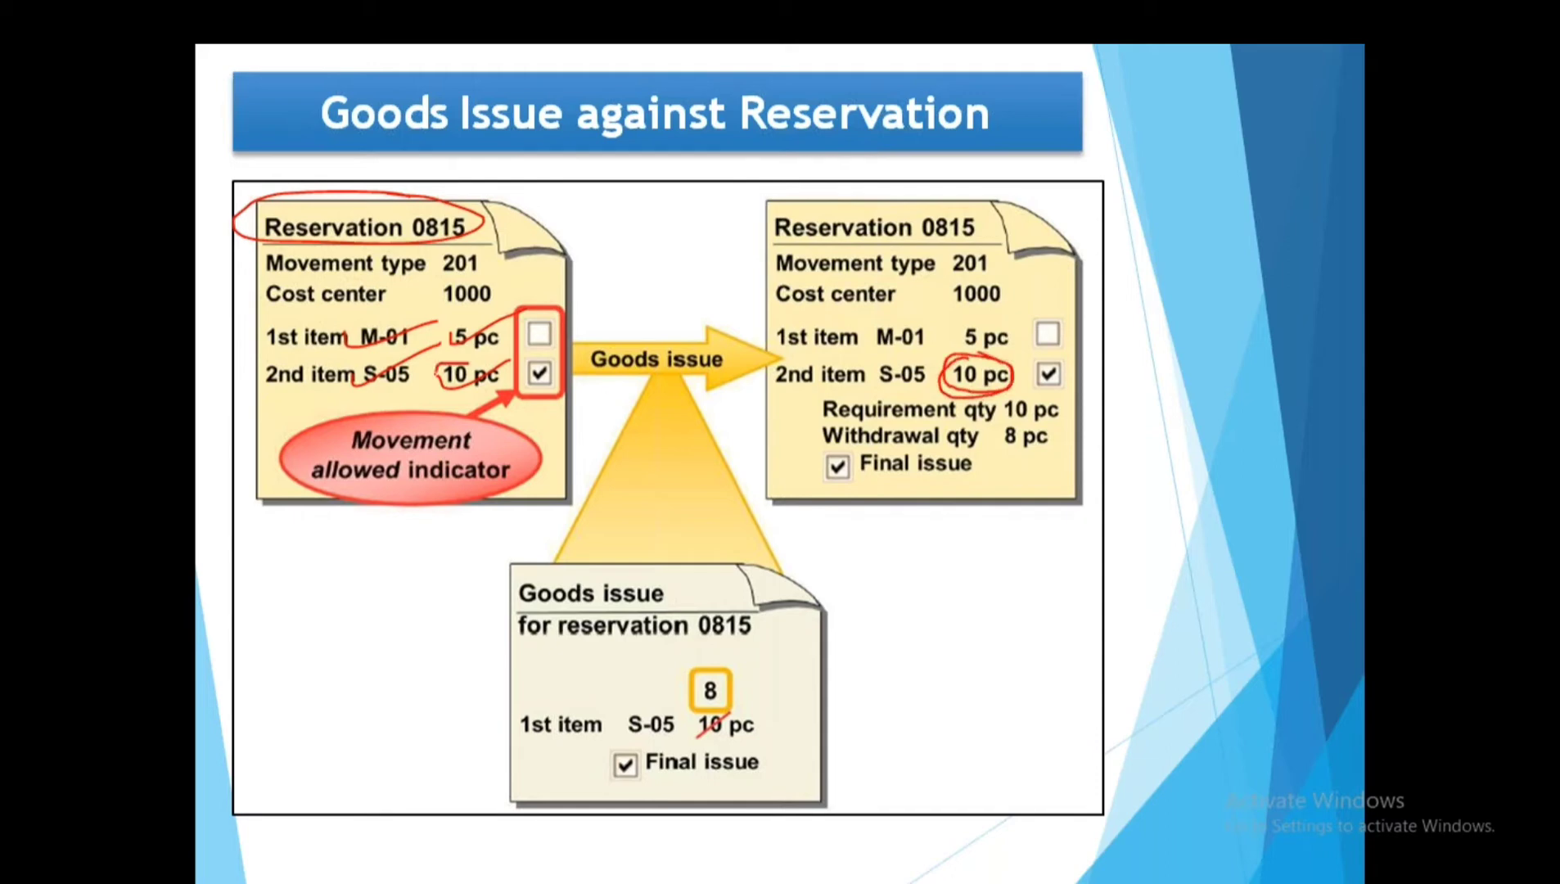
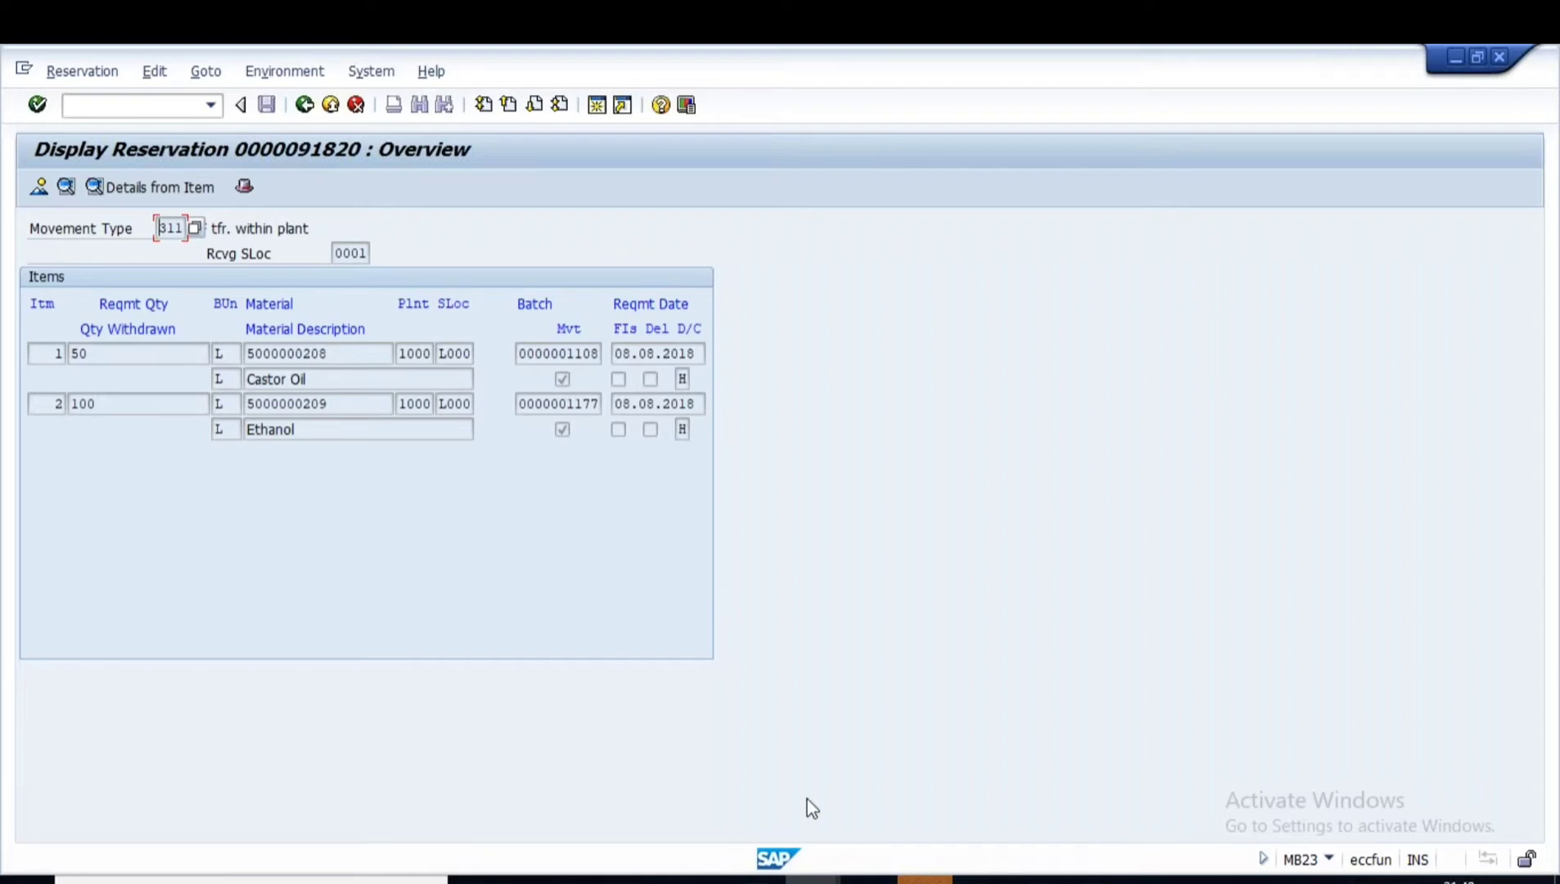
- Open a new SAP session from the Castor Oil stock overview and start transaction MIGO in it
mouse_move(814, 879)
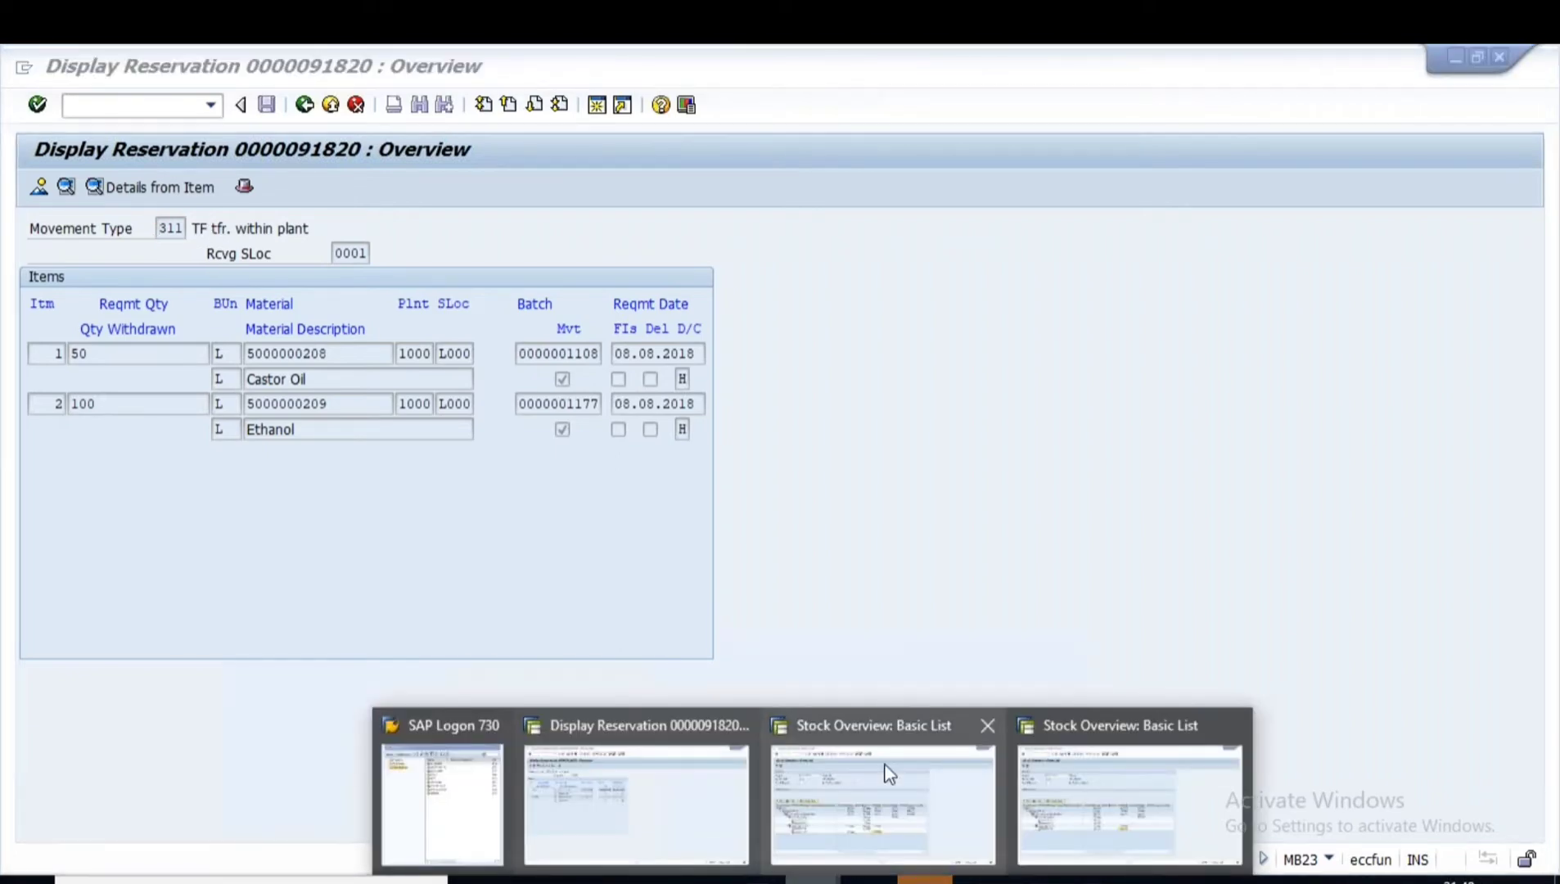
left_click(882, 802)
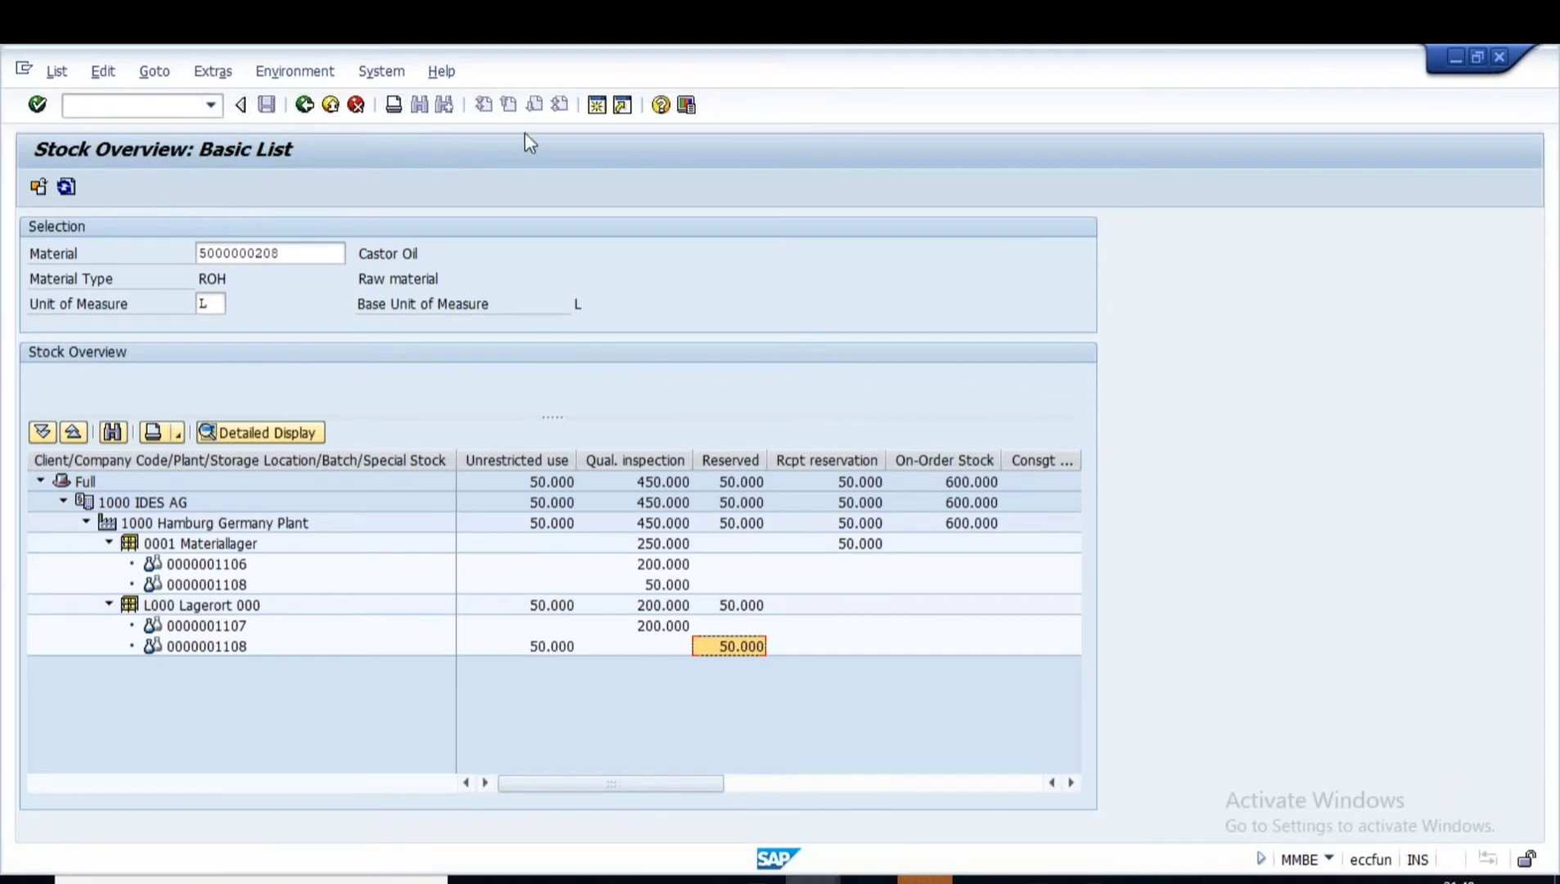
left_click(597, 105)
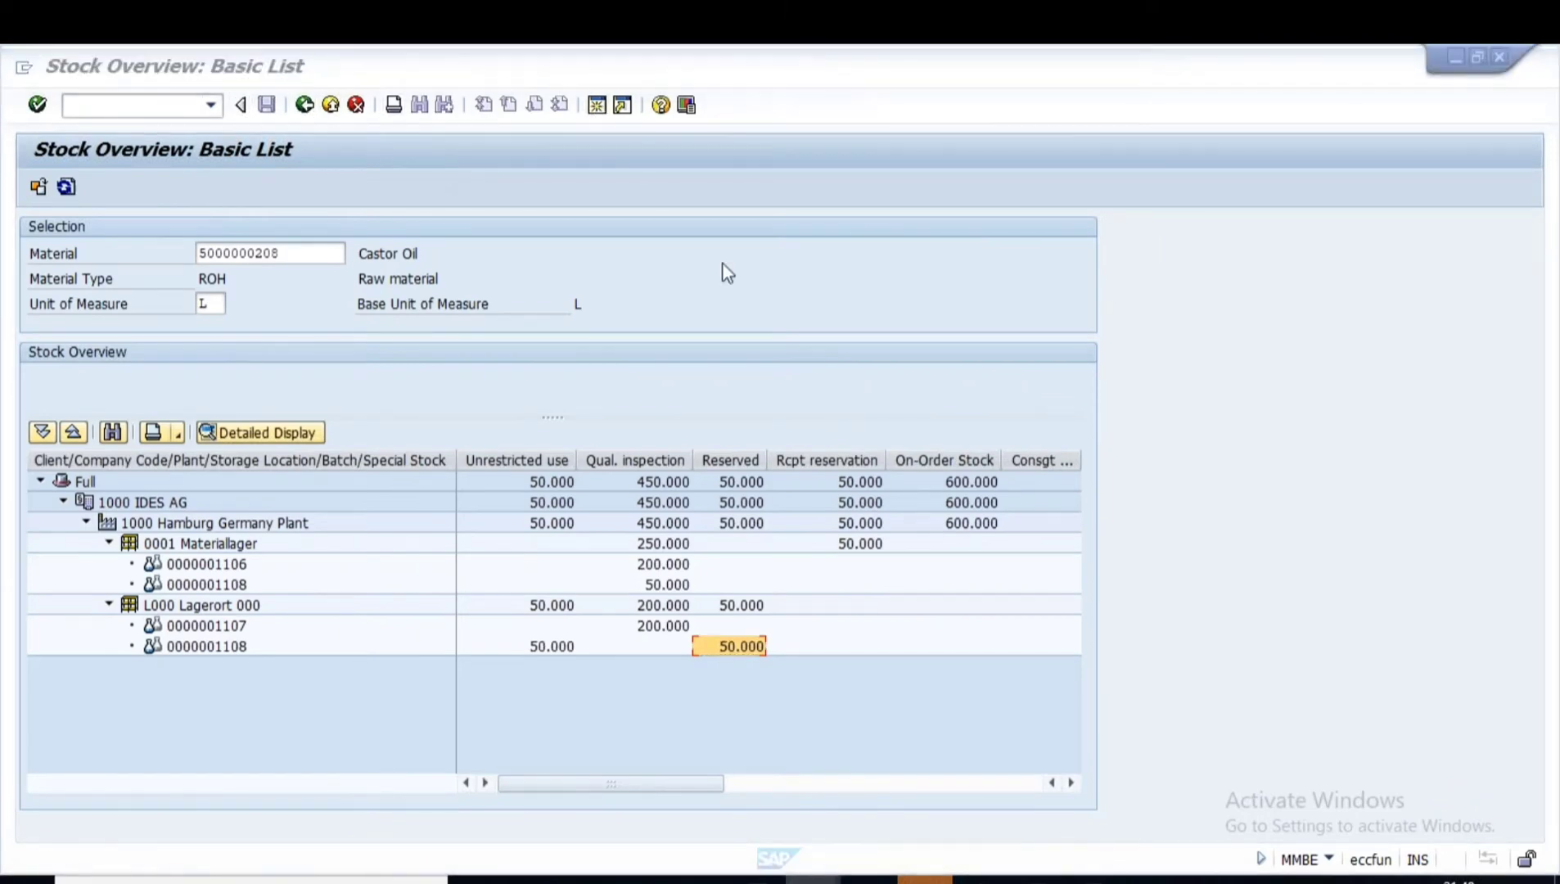
type("MIGO")
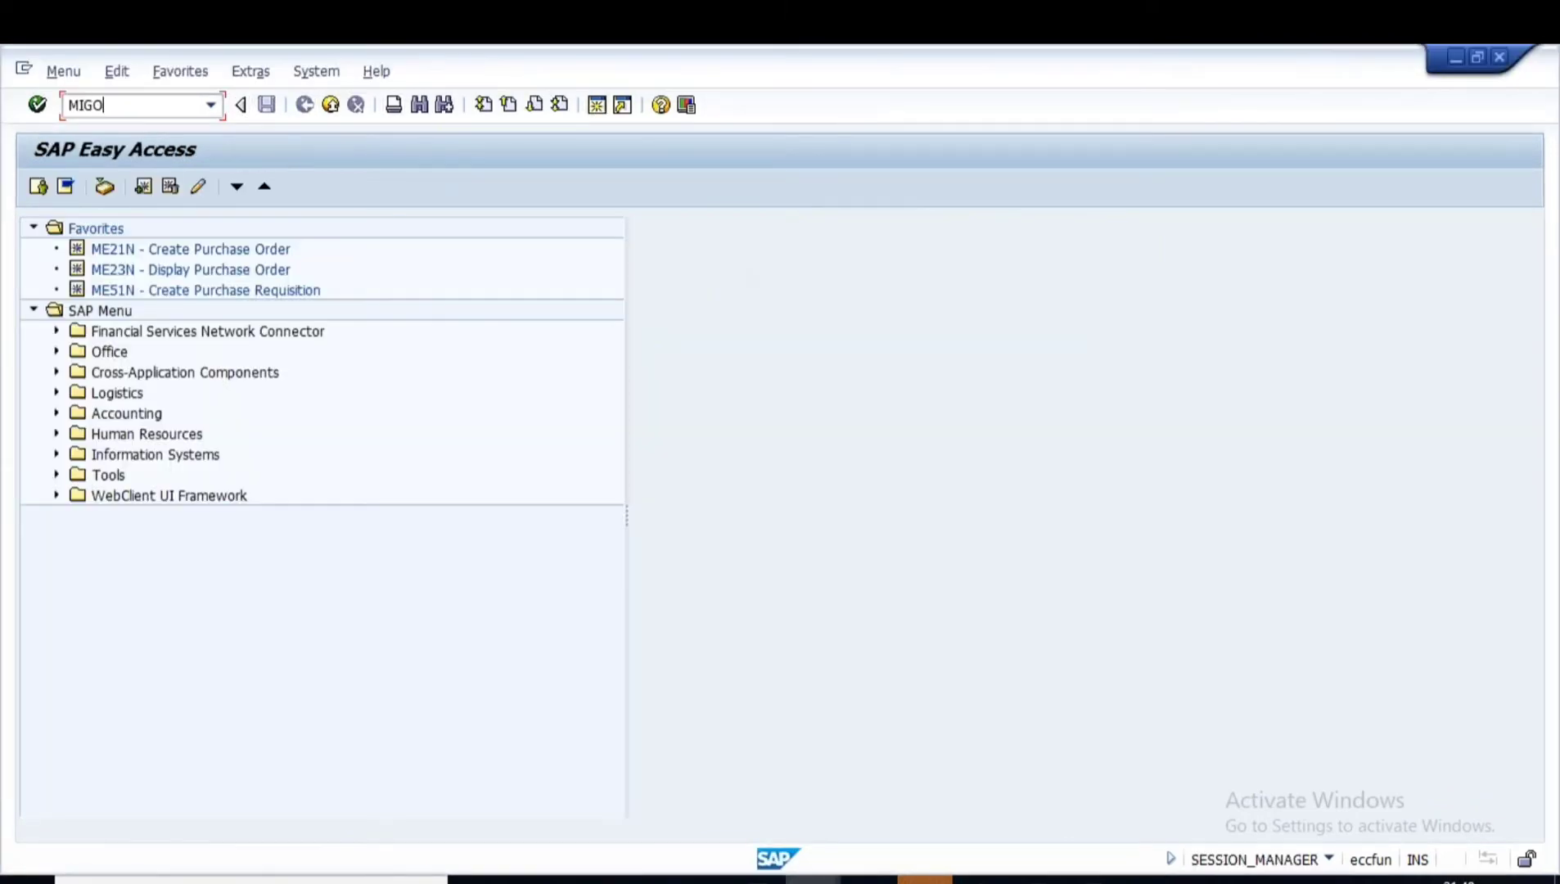
key("Return")
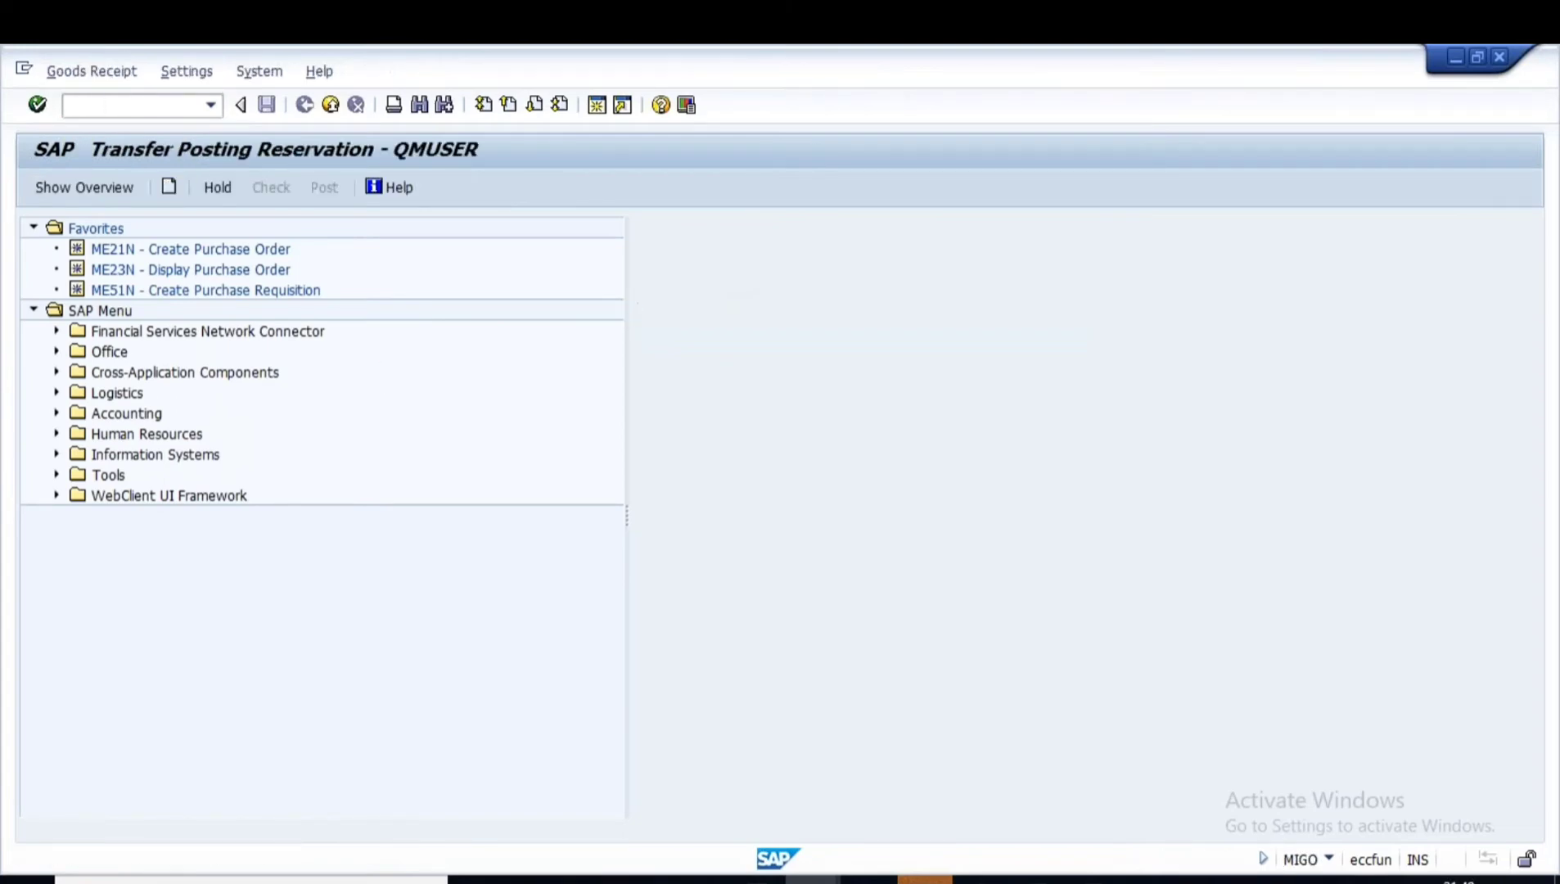
- Look through the action and reference document choices, keeping Transfer Posting and Reservation selected
left_click(90, 228)
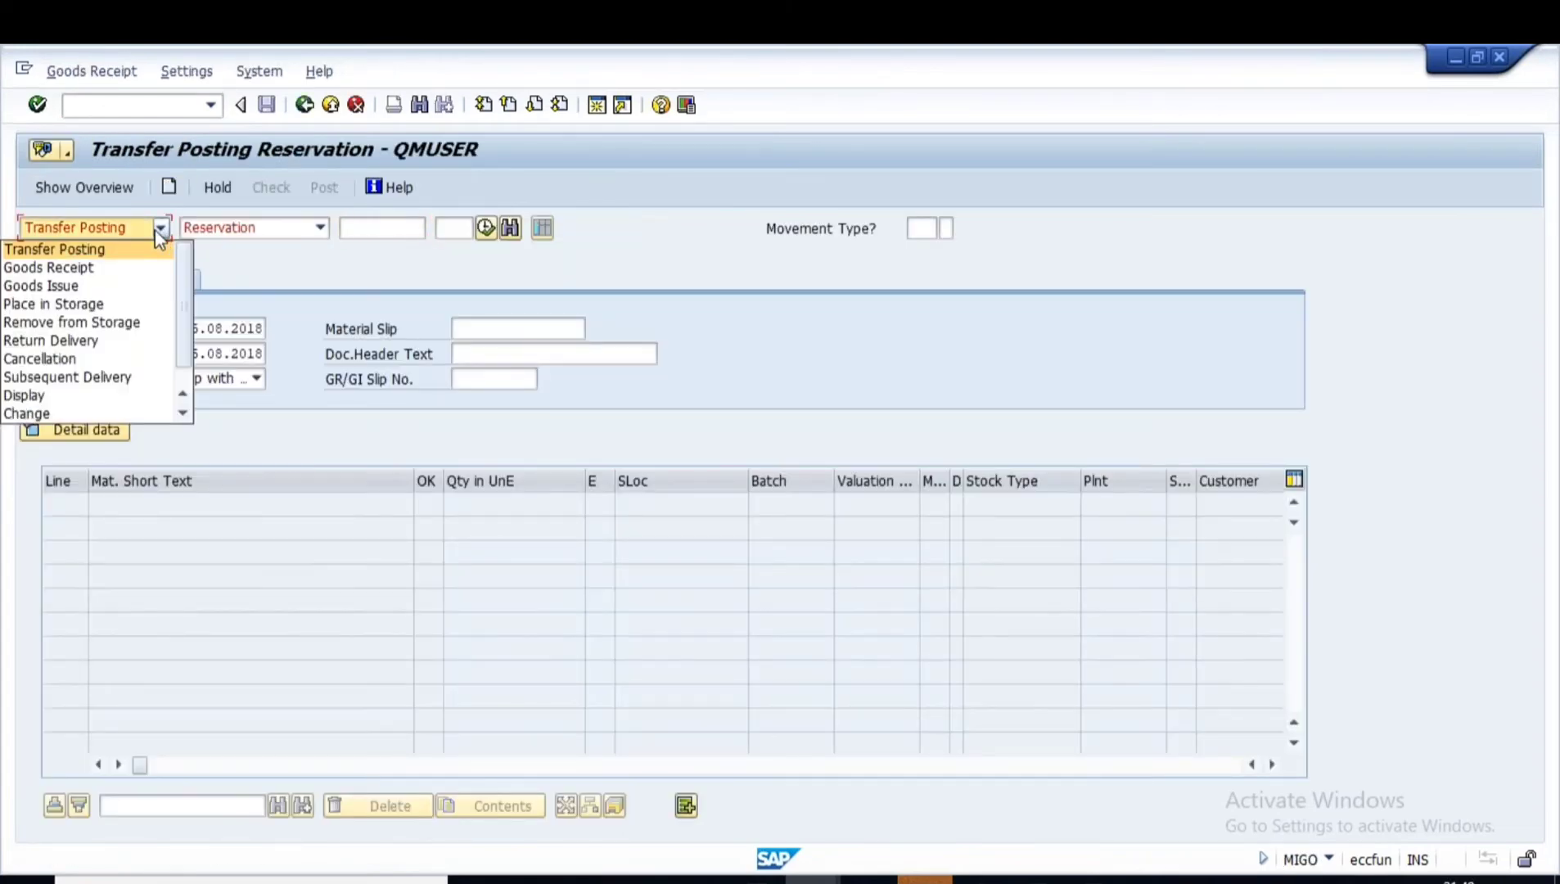
key("Escape")
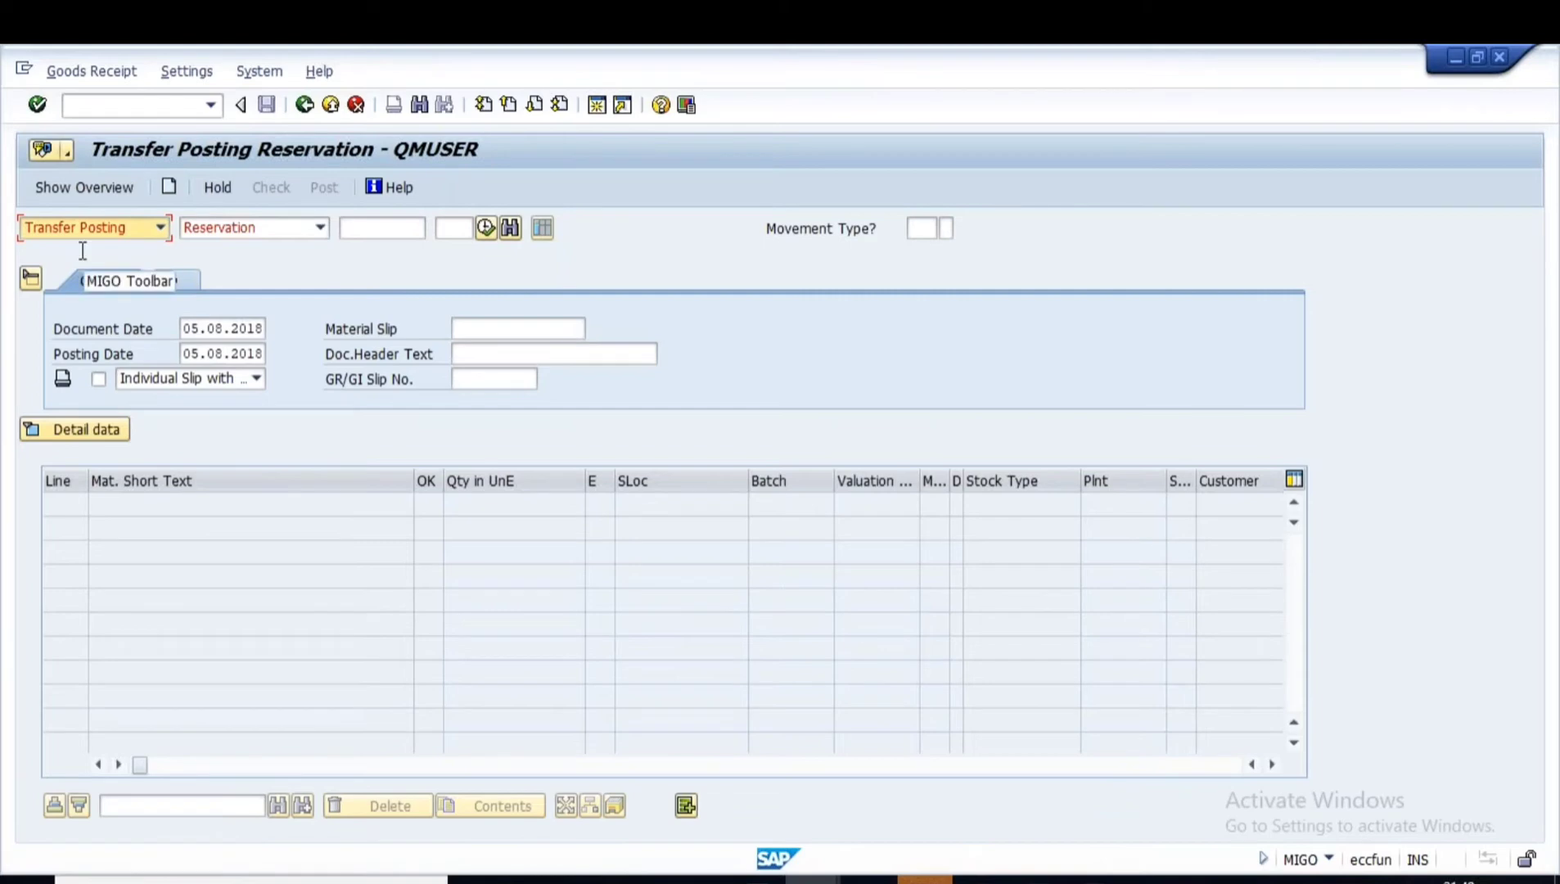
left_click(320, 227)
key("Escape")
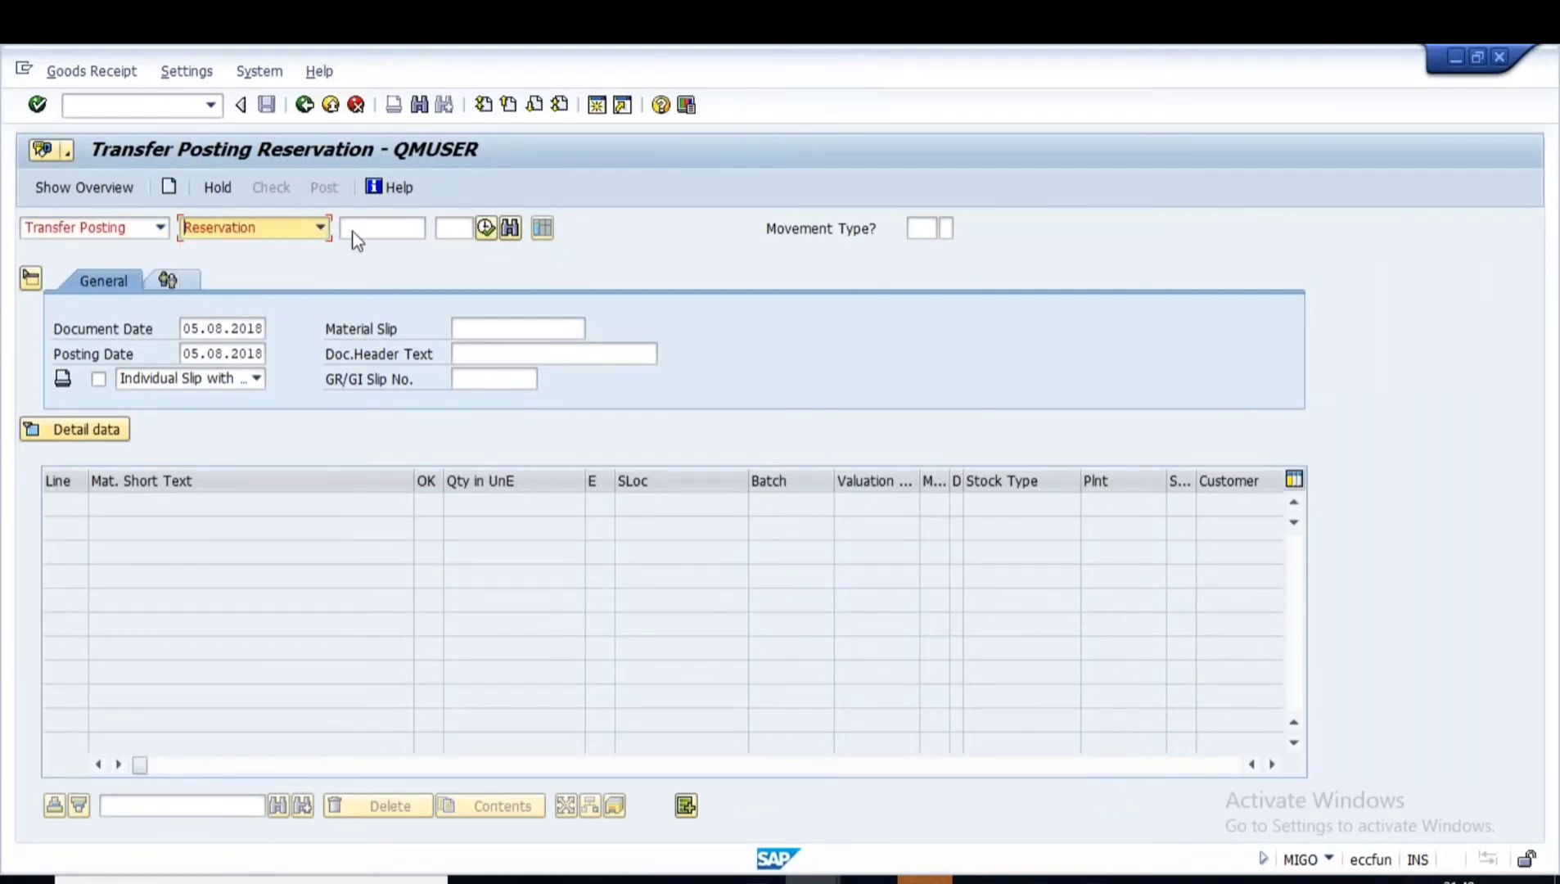
left_click(378, 228)
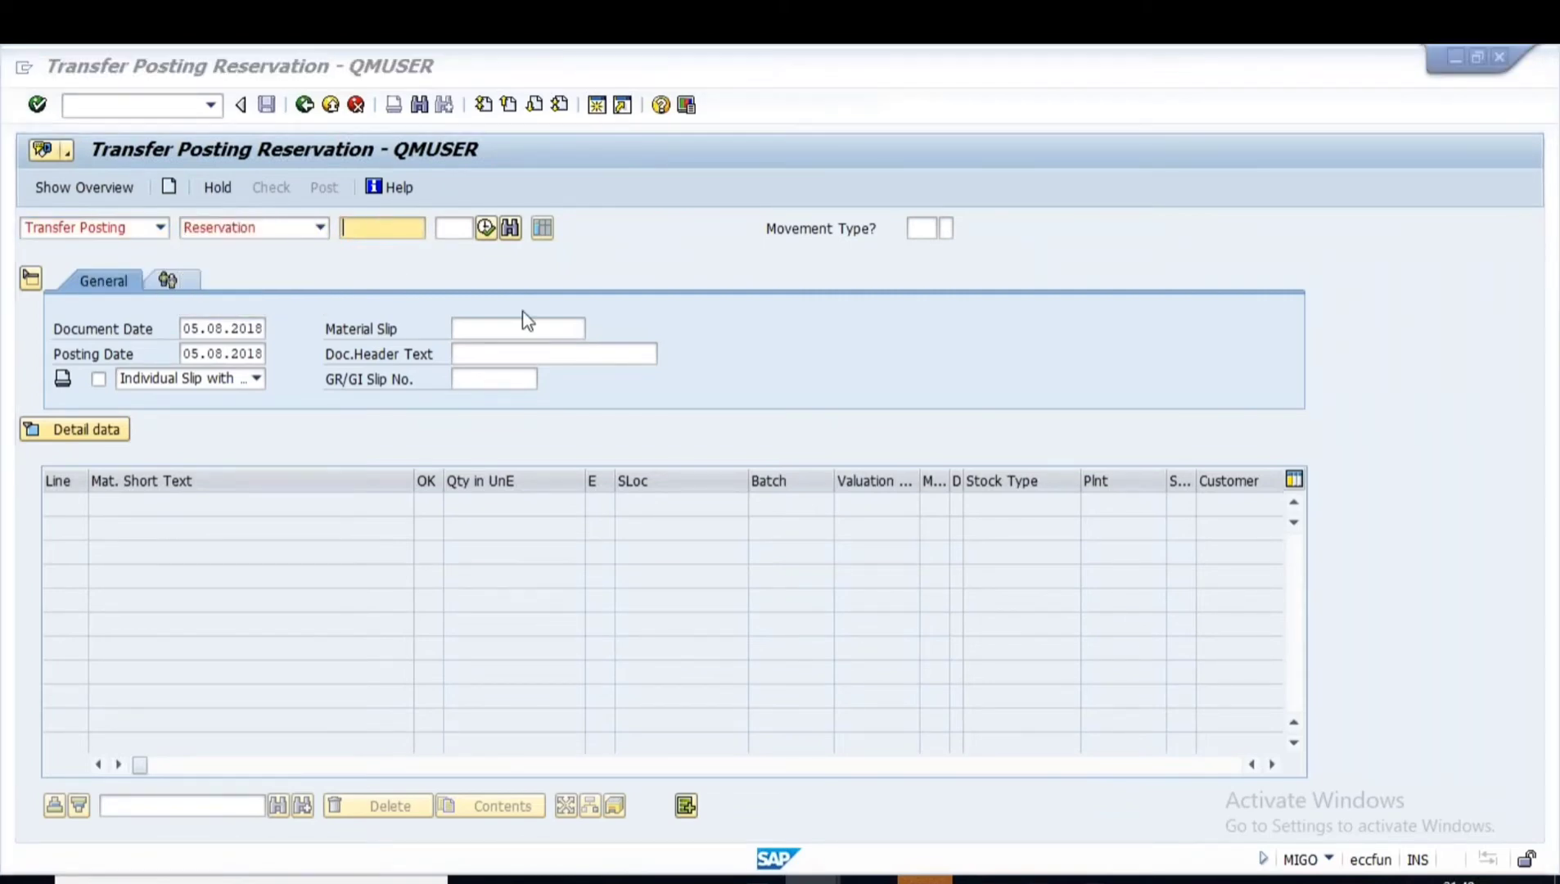
- Look up the number in the displayed reservation and load reservation 91820 into the transfer posting
key("alt+Tab")
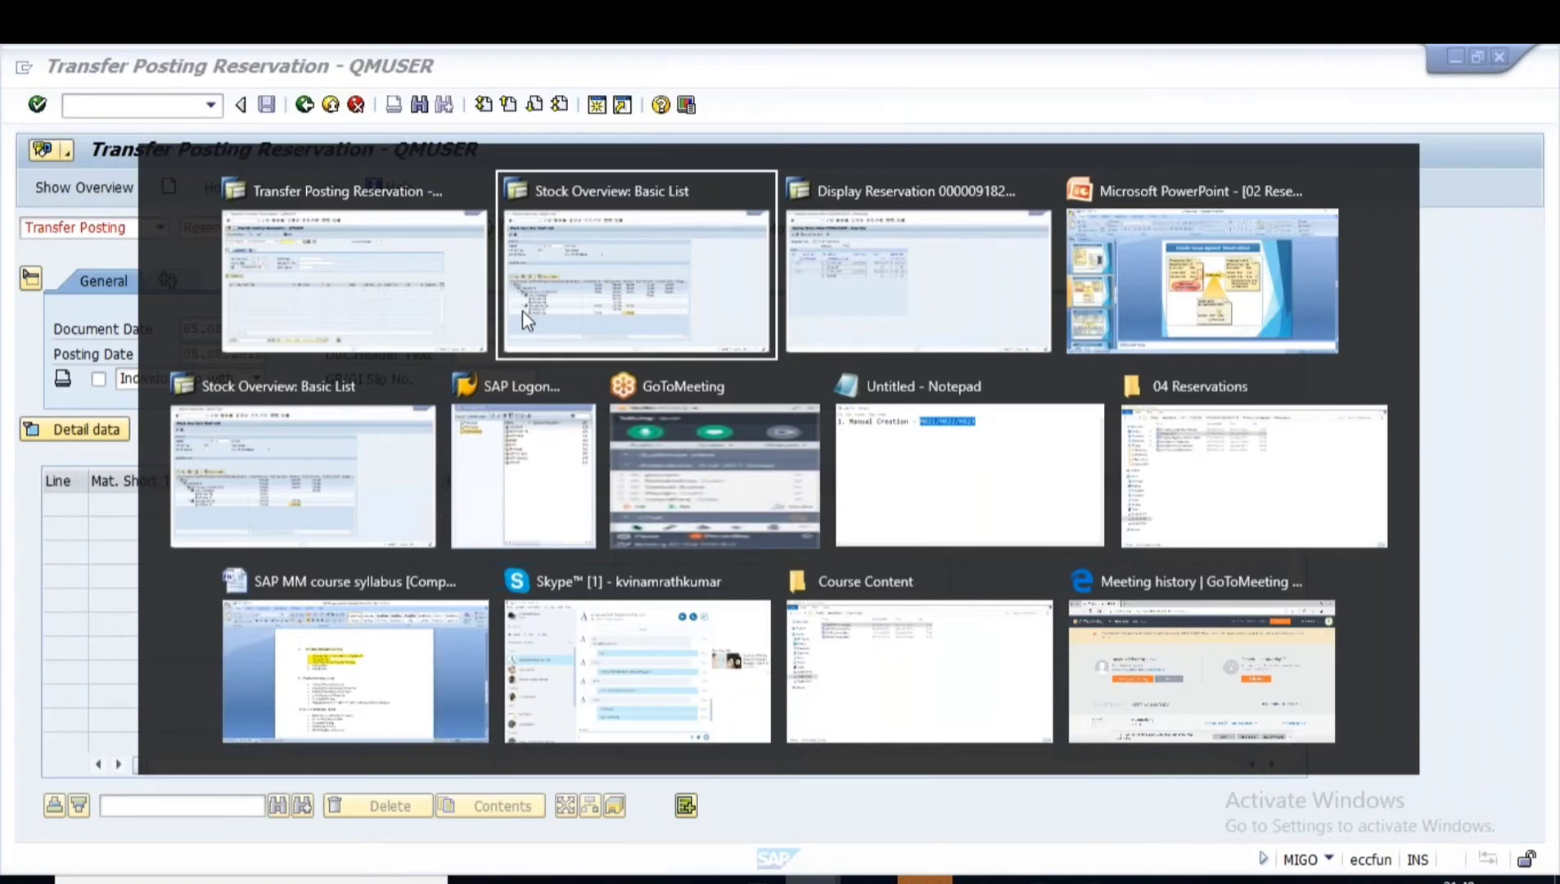
mouse_move(813, 880)
left_click(513, 790)
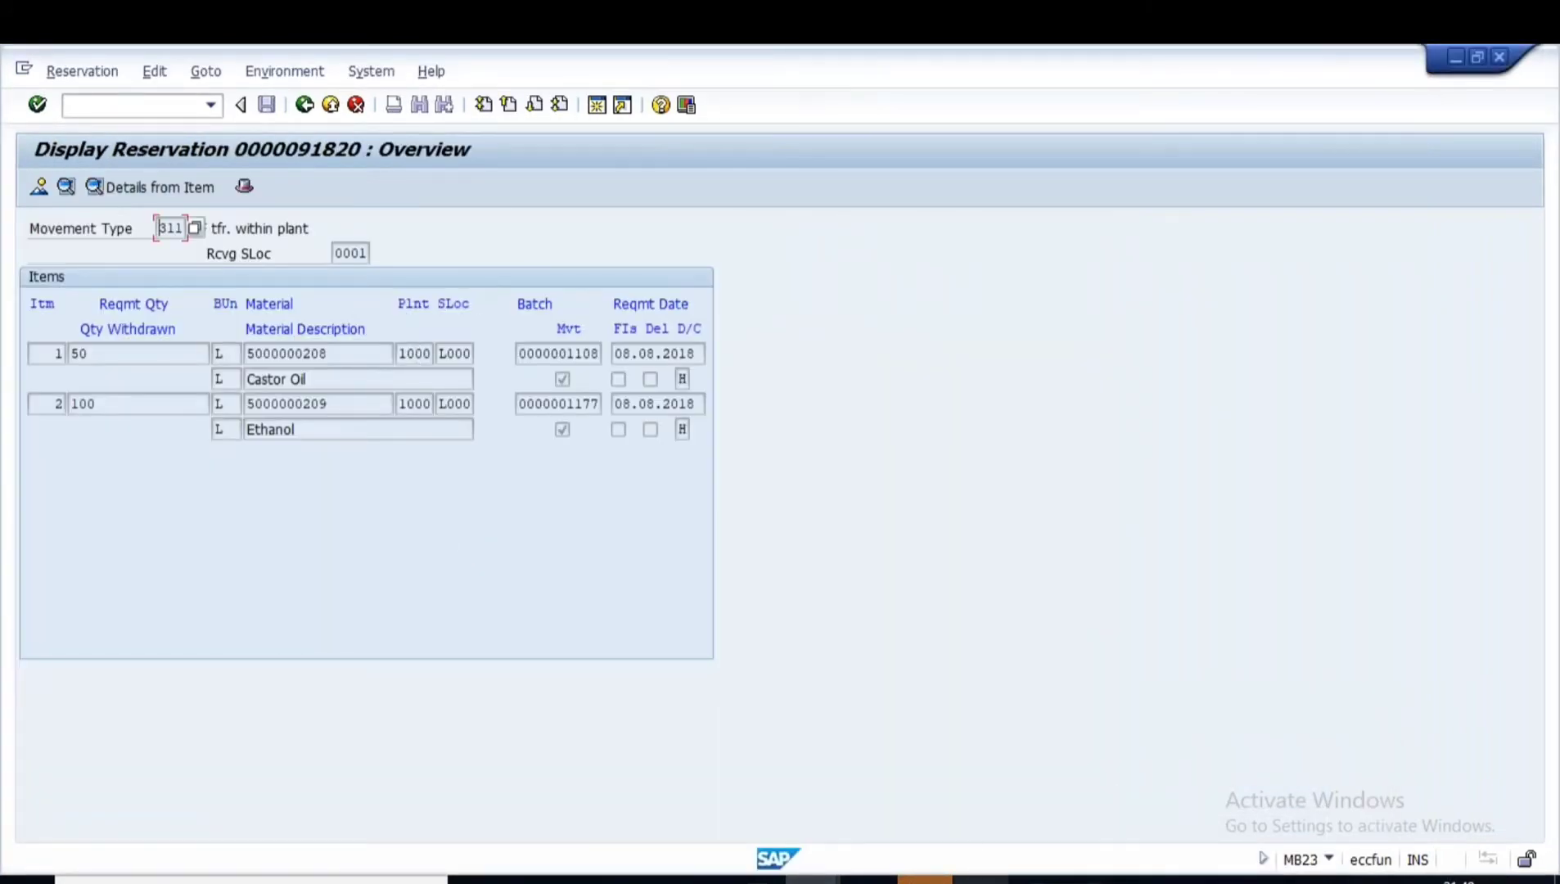
left_click(826, 874)
left_click(1175, 776)
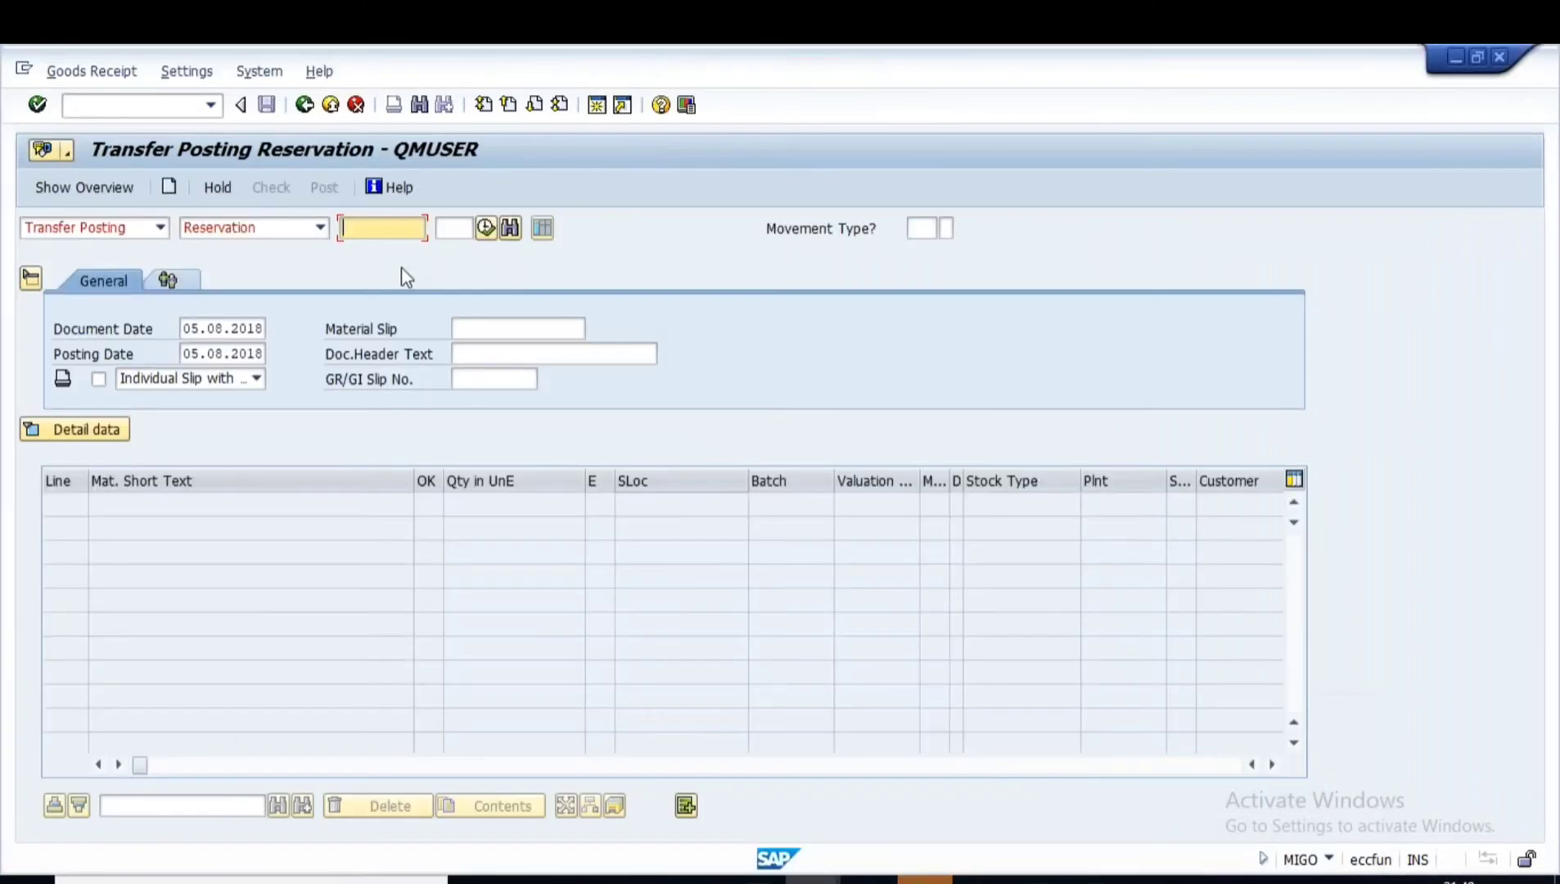
type("91820")
left_click(486, 229)
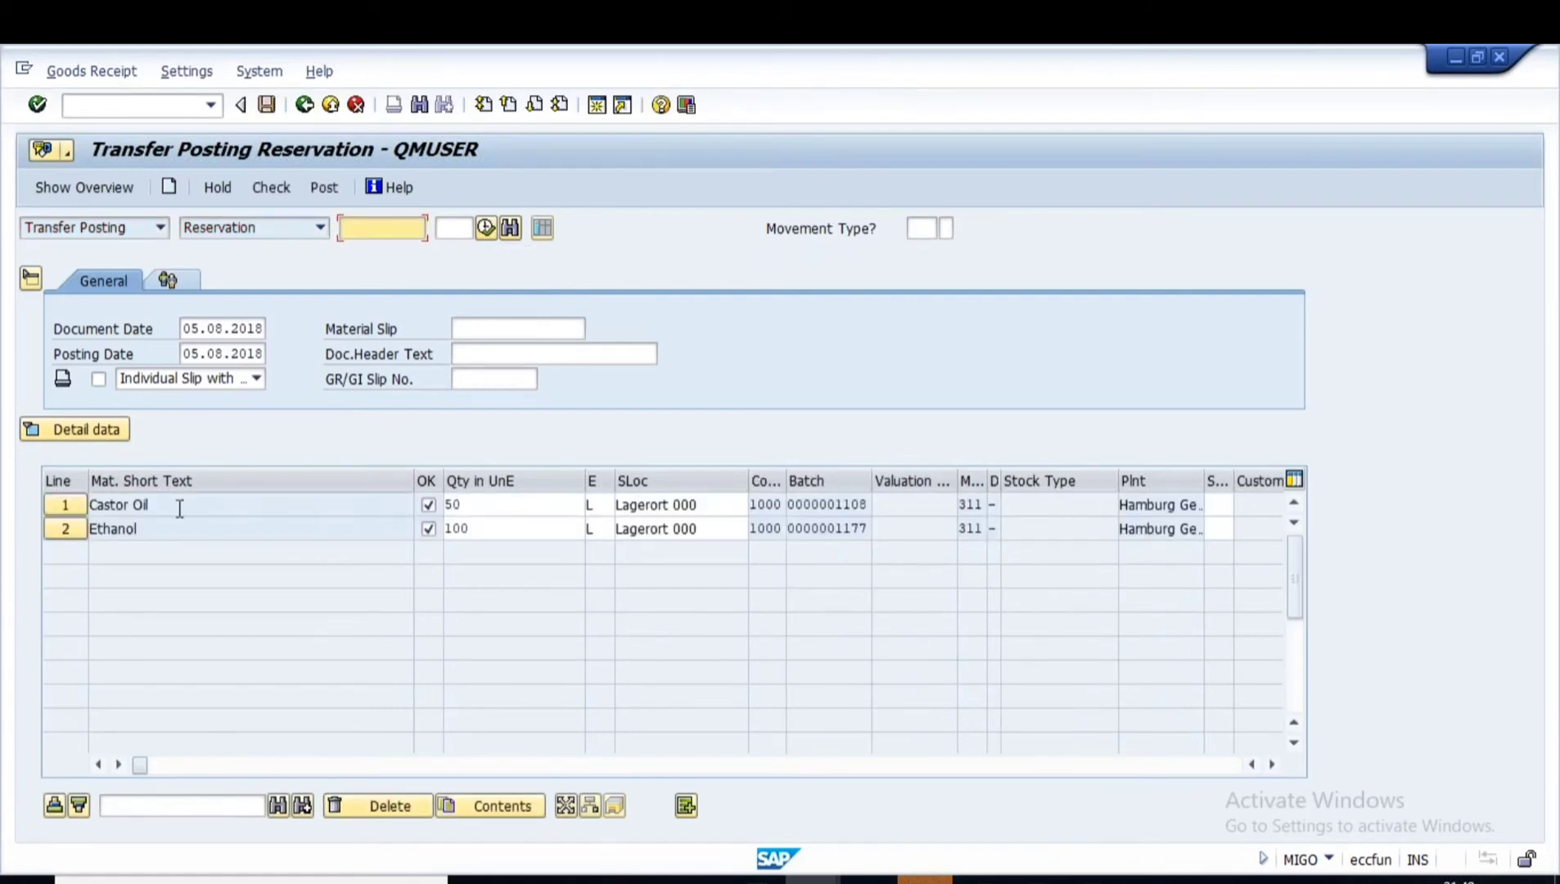
- Deselect the Item OK mark for Castor Oil, leaving Ethanol with its quantity of 100 L selected for posting
left_click(479, 505)
left_click(484, 528)
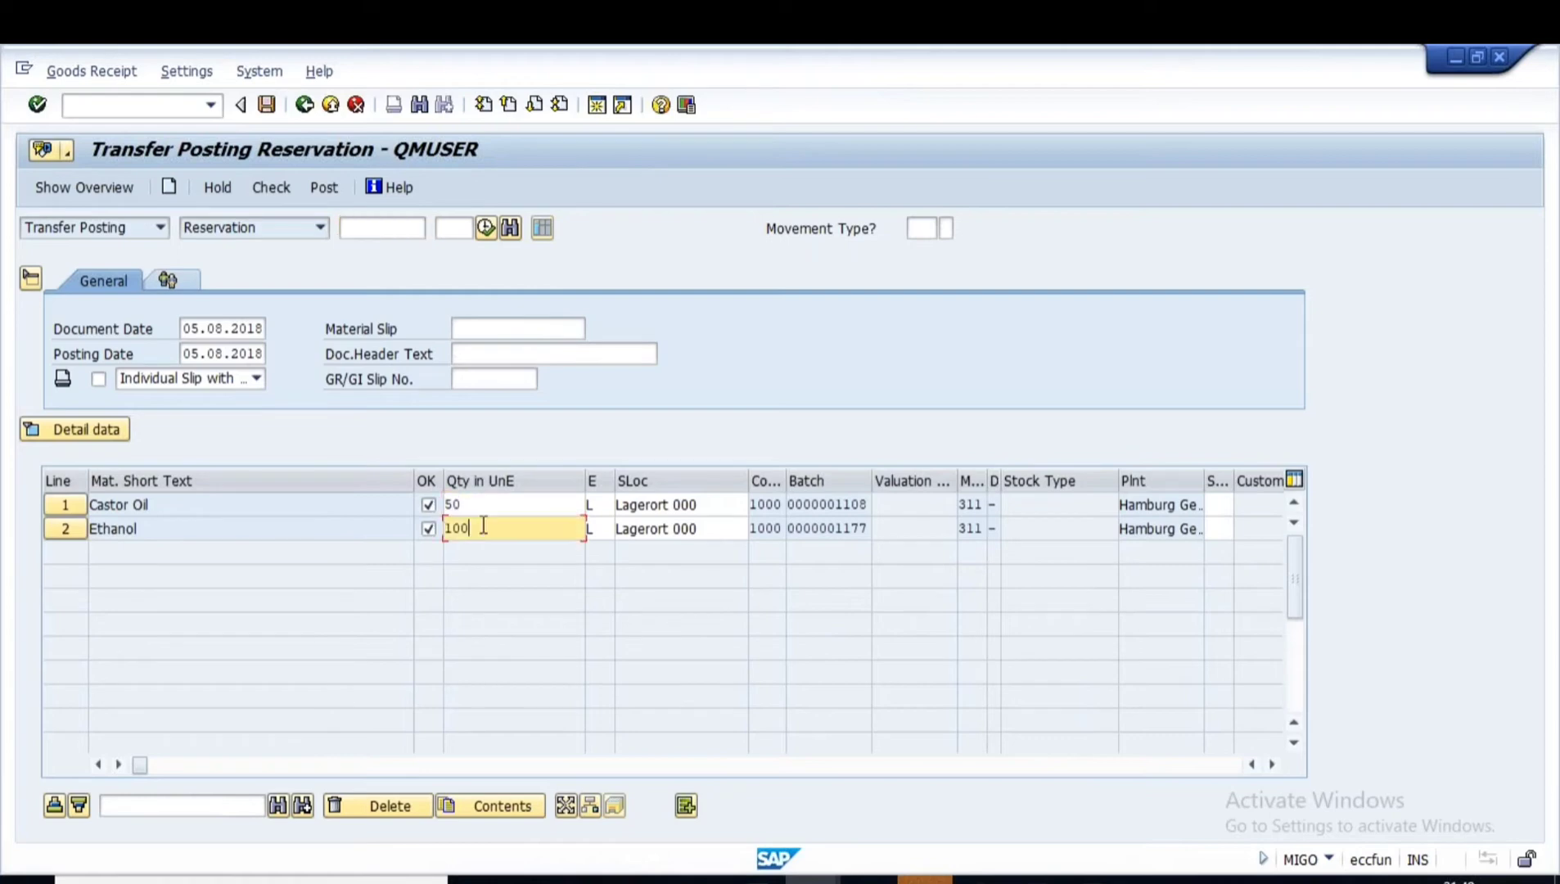
left_click(428, 505)
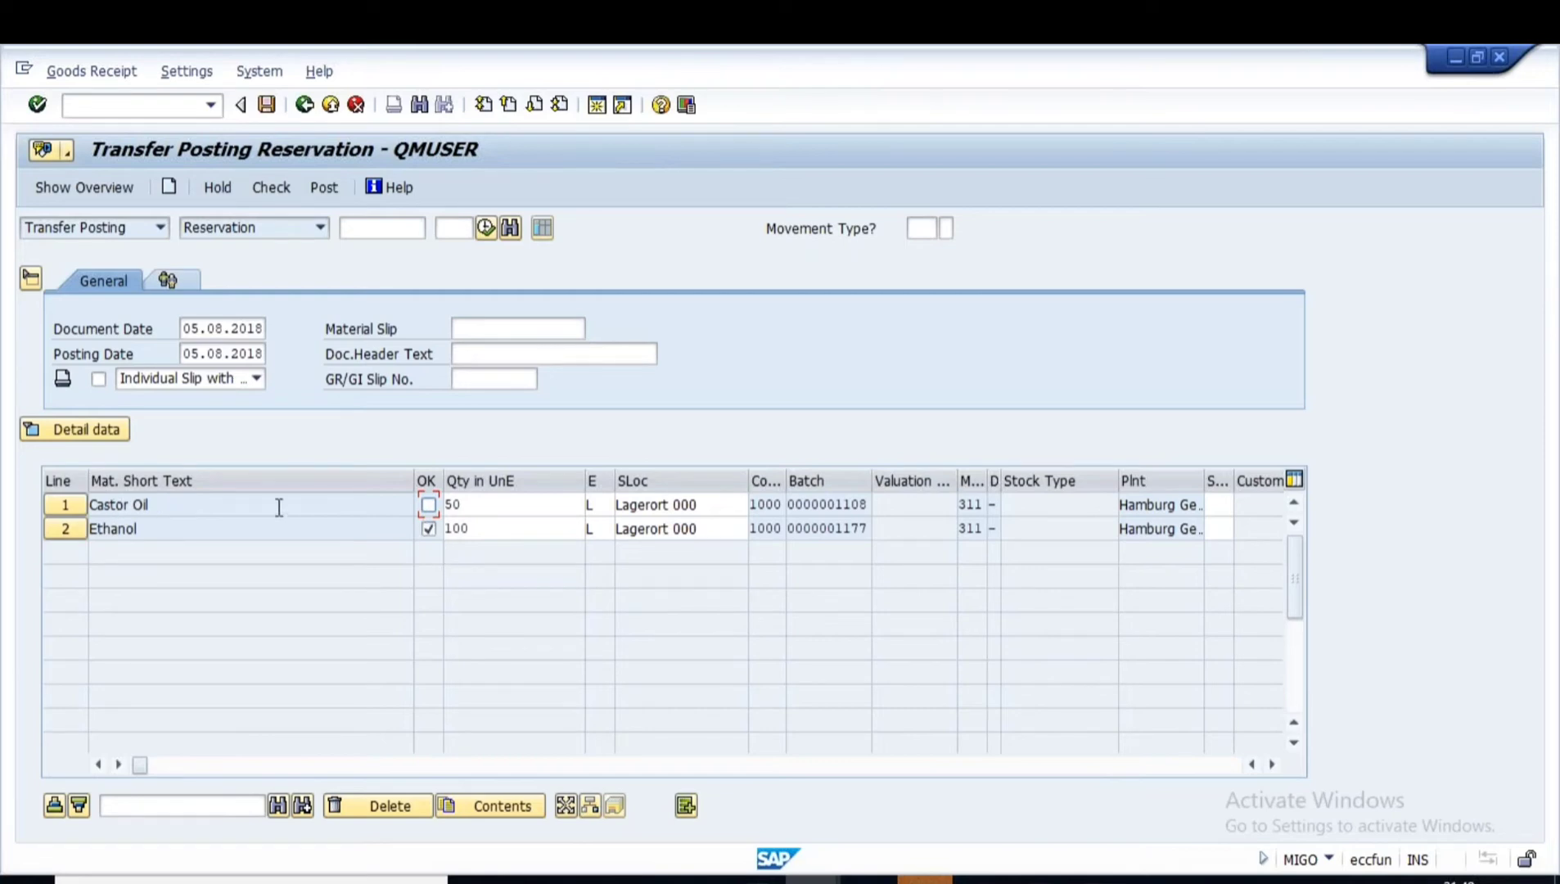
left_click(480, 528)
left_click_drag(478, 528, 411, 635)
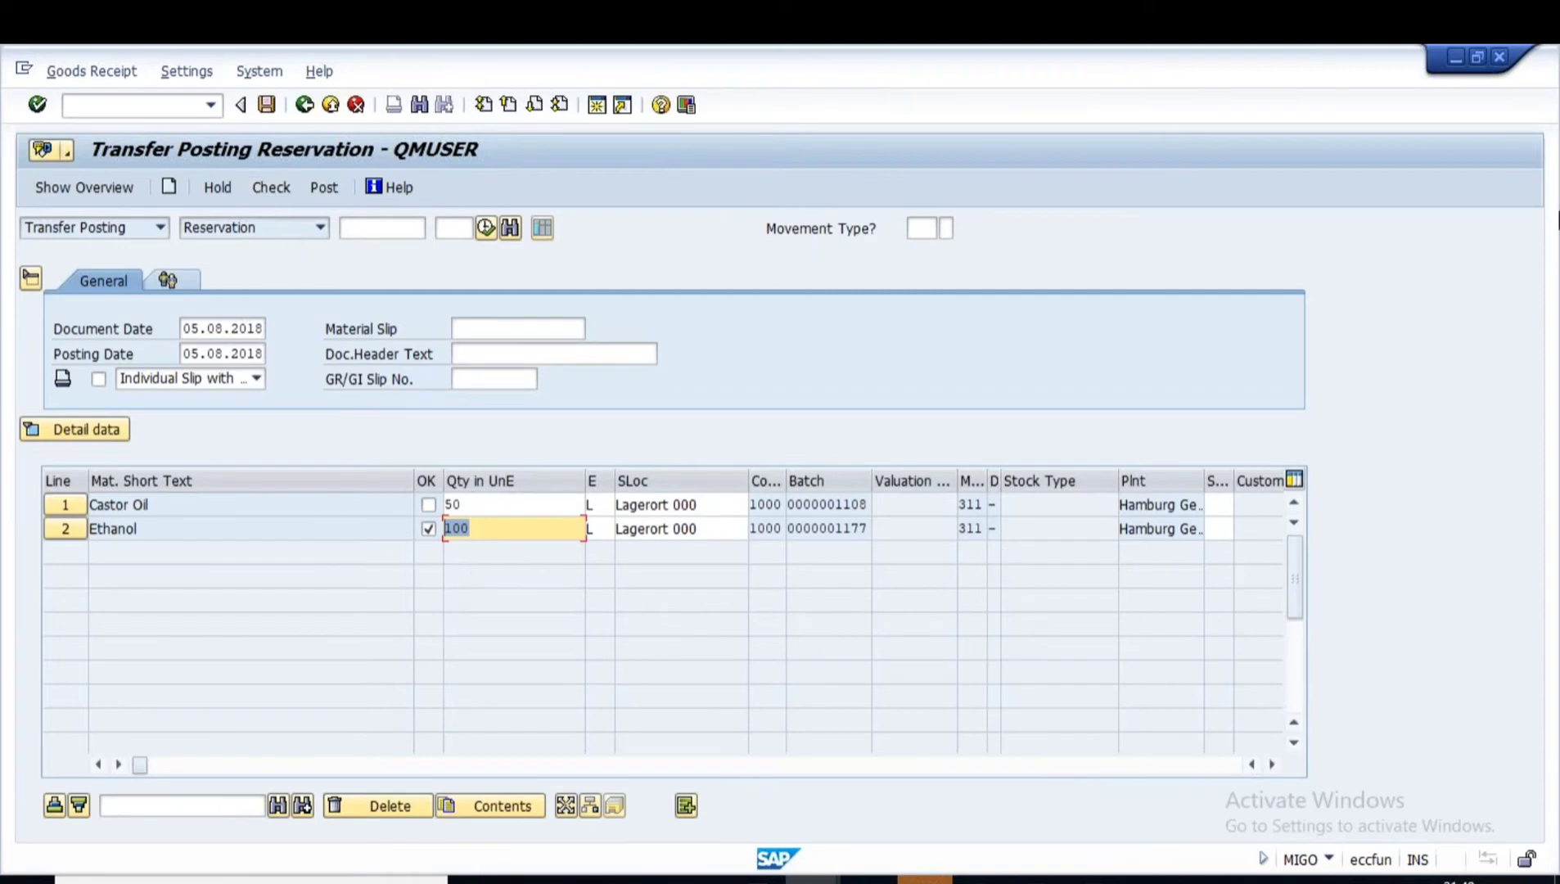
left_click(276, 845)
mouse_move(142, 767)
left_mouse_down()
mouse_move(190, 767)
mouse_move(139, 766)
left_mouse_up()
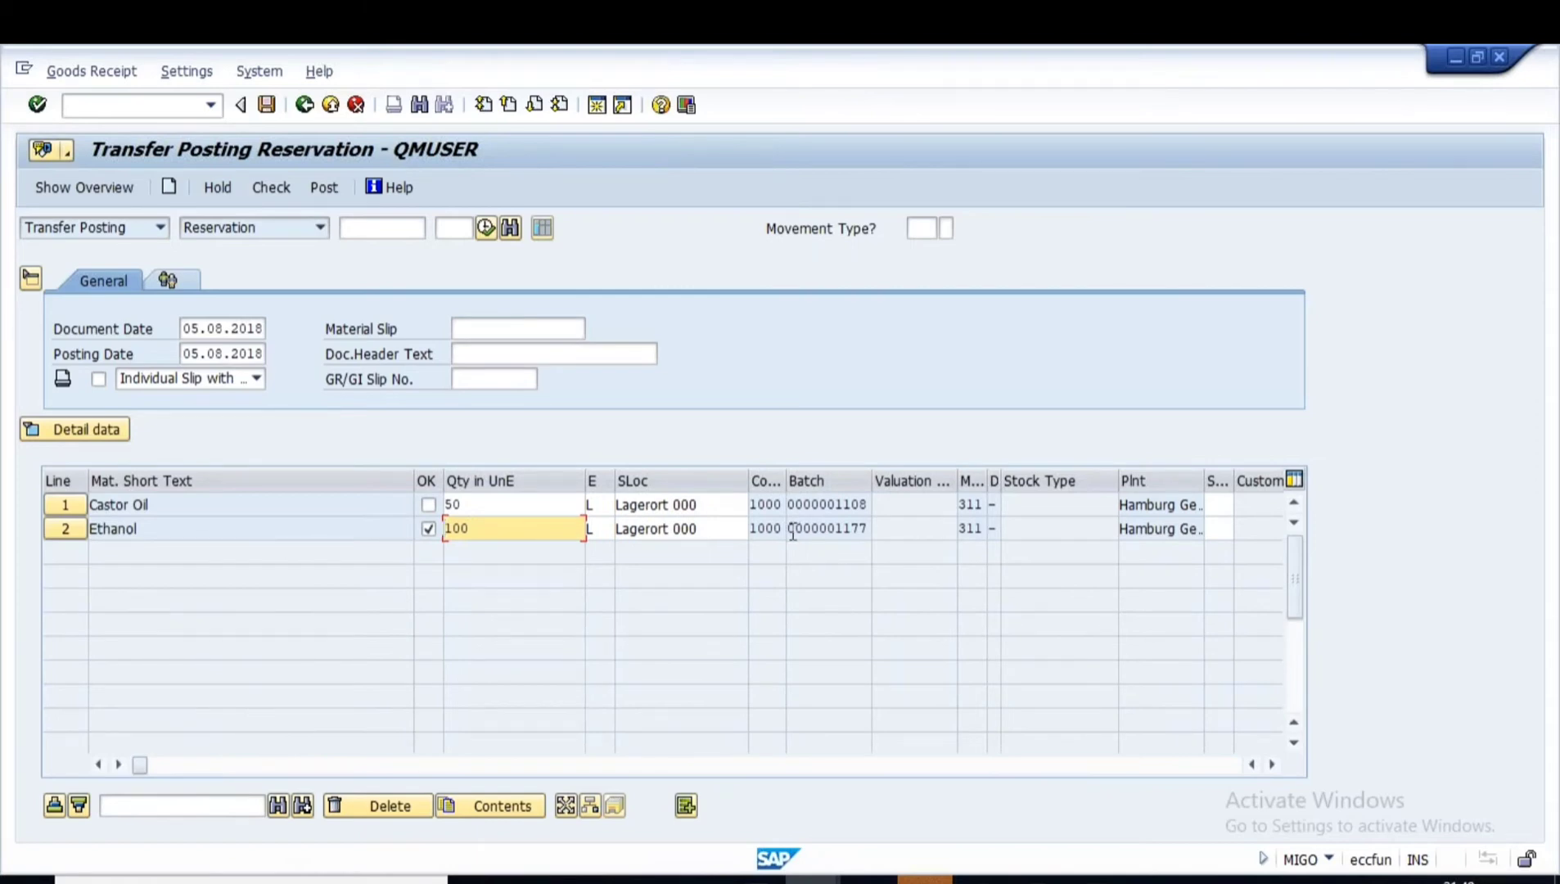
left_click_drag(795, 530, 847, 651)
key("ctrl+c")
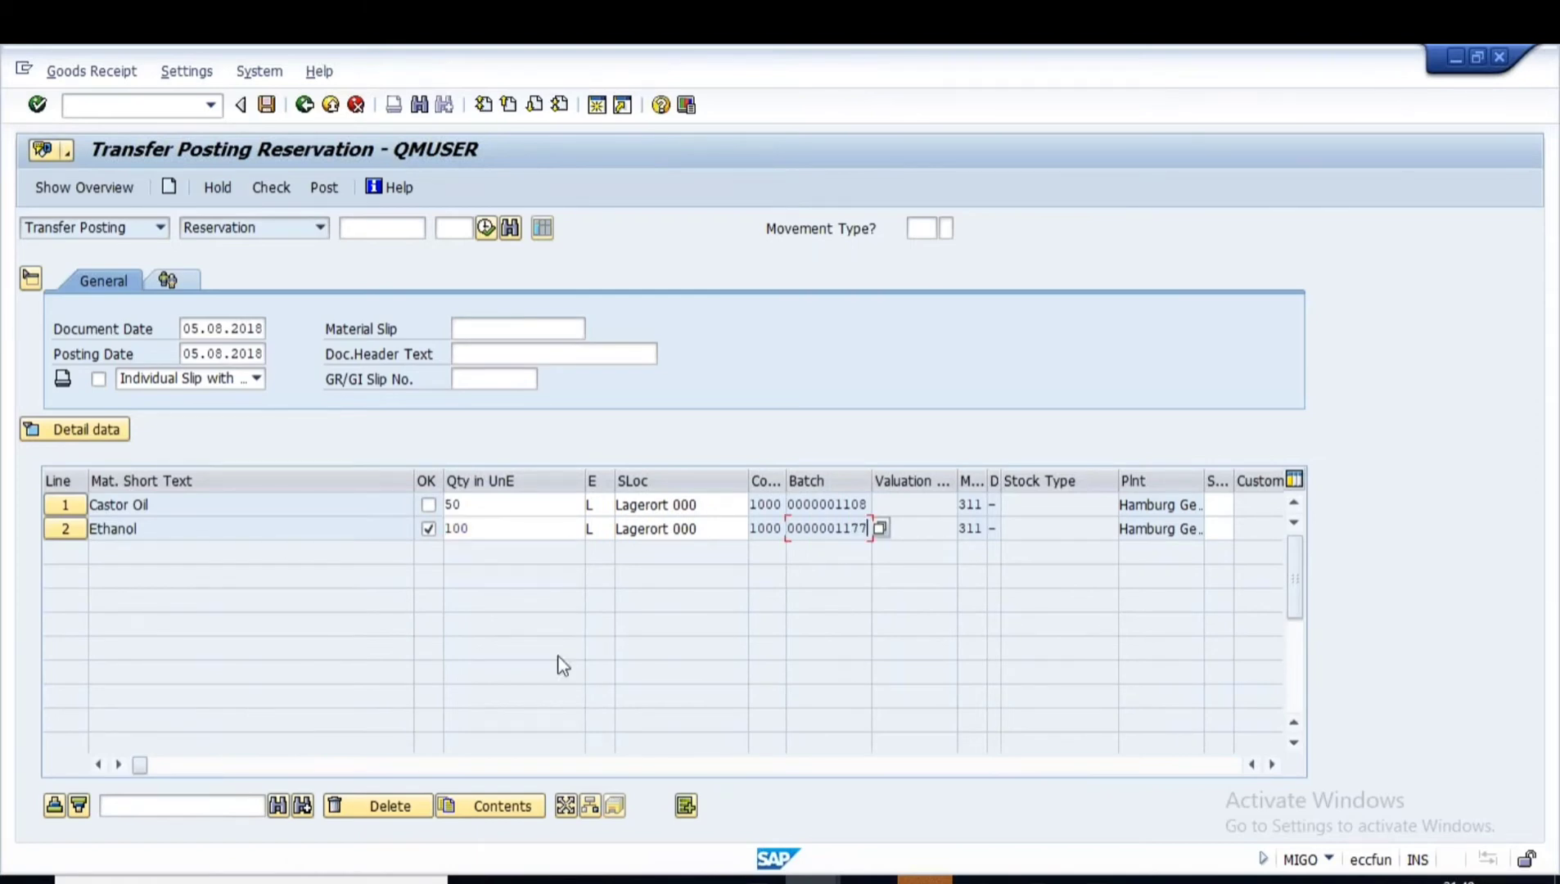
left_click_drag(147, 766, 517, 769)
left_click(384, 529)
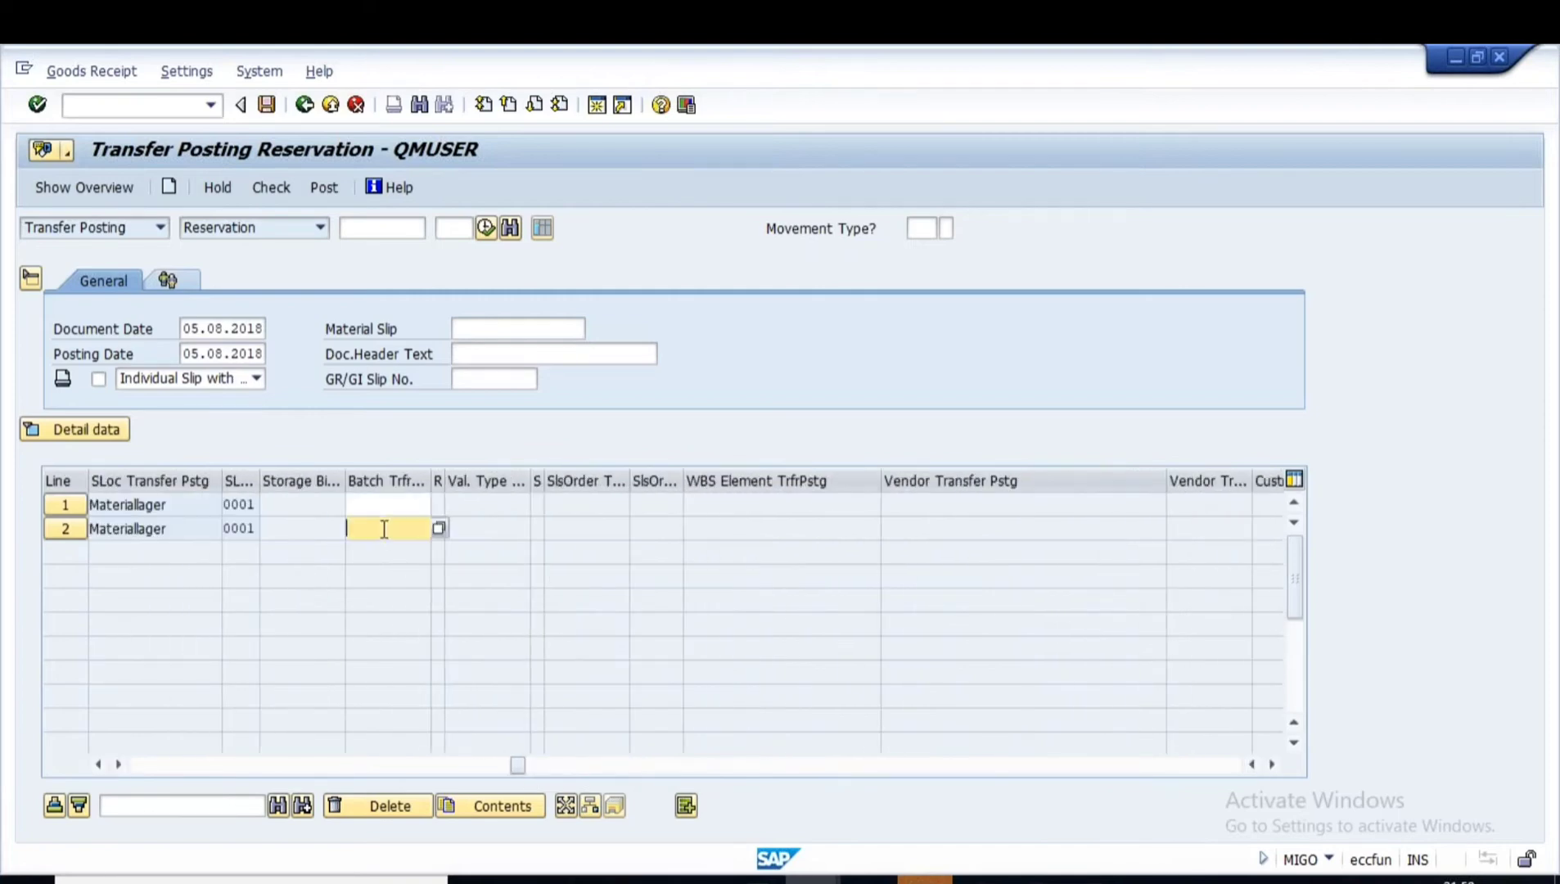
key("ctrl+v")
key("Return")
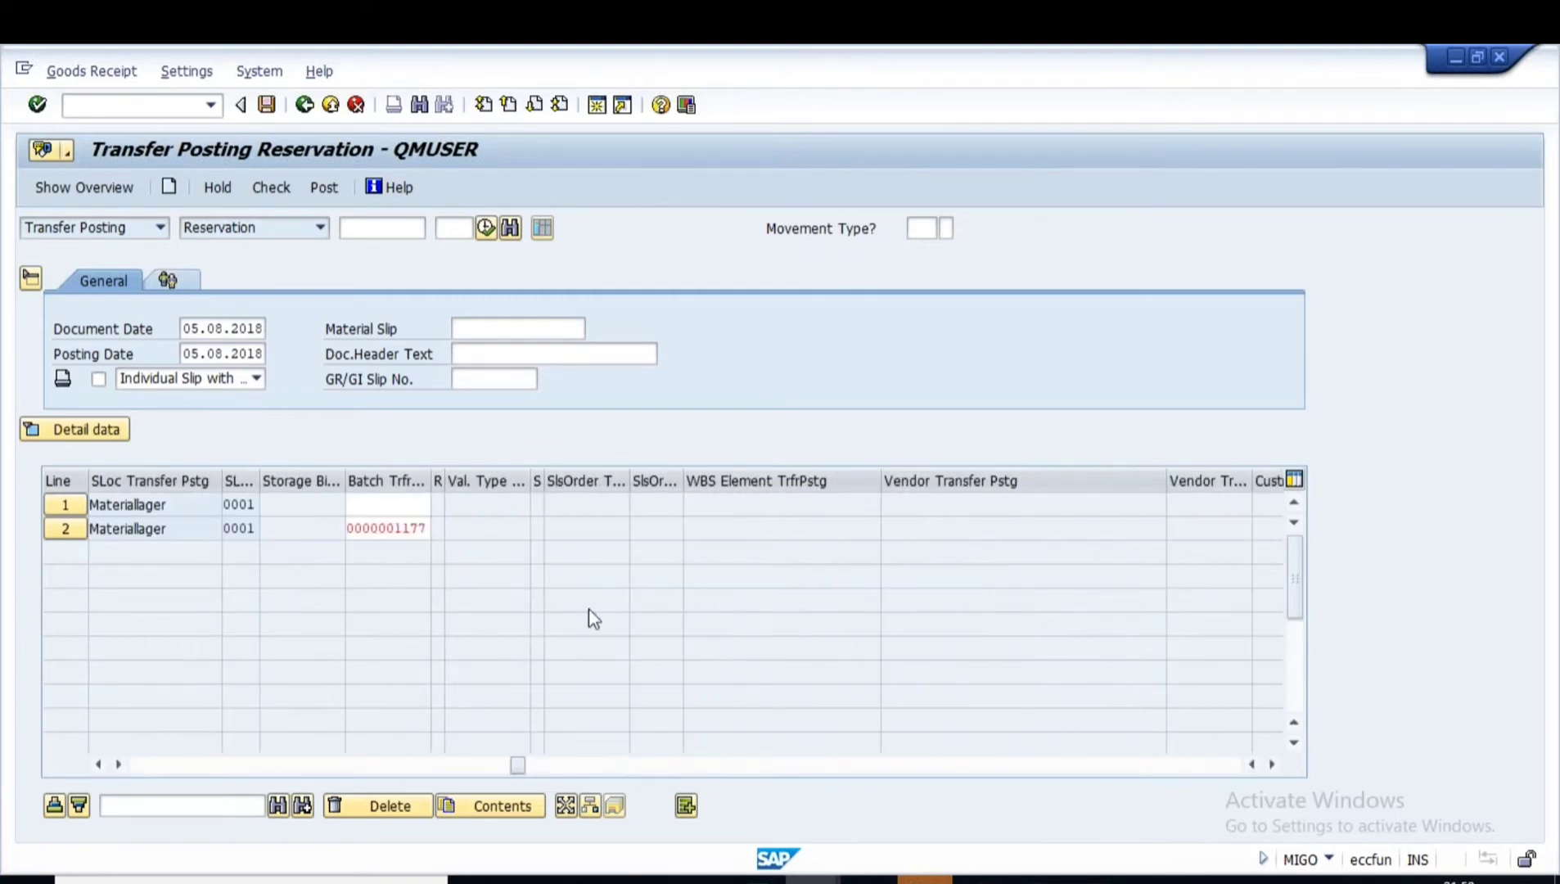
- Check the transfer posting document, review Ethanol's quantity, and post the document
left_click(271, 187)
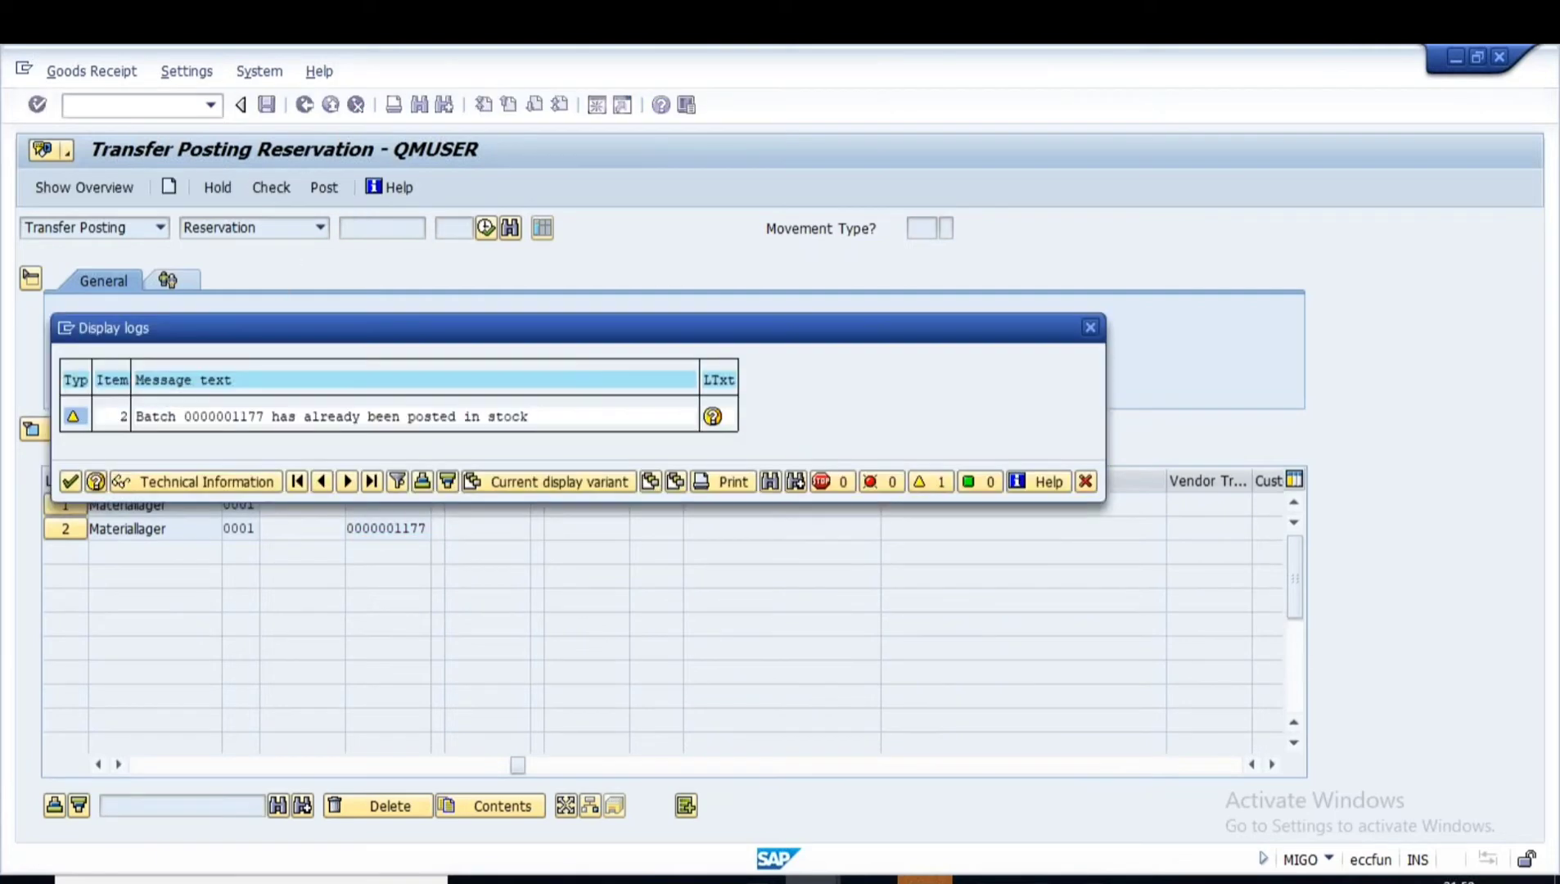
left_click(71, 481)
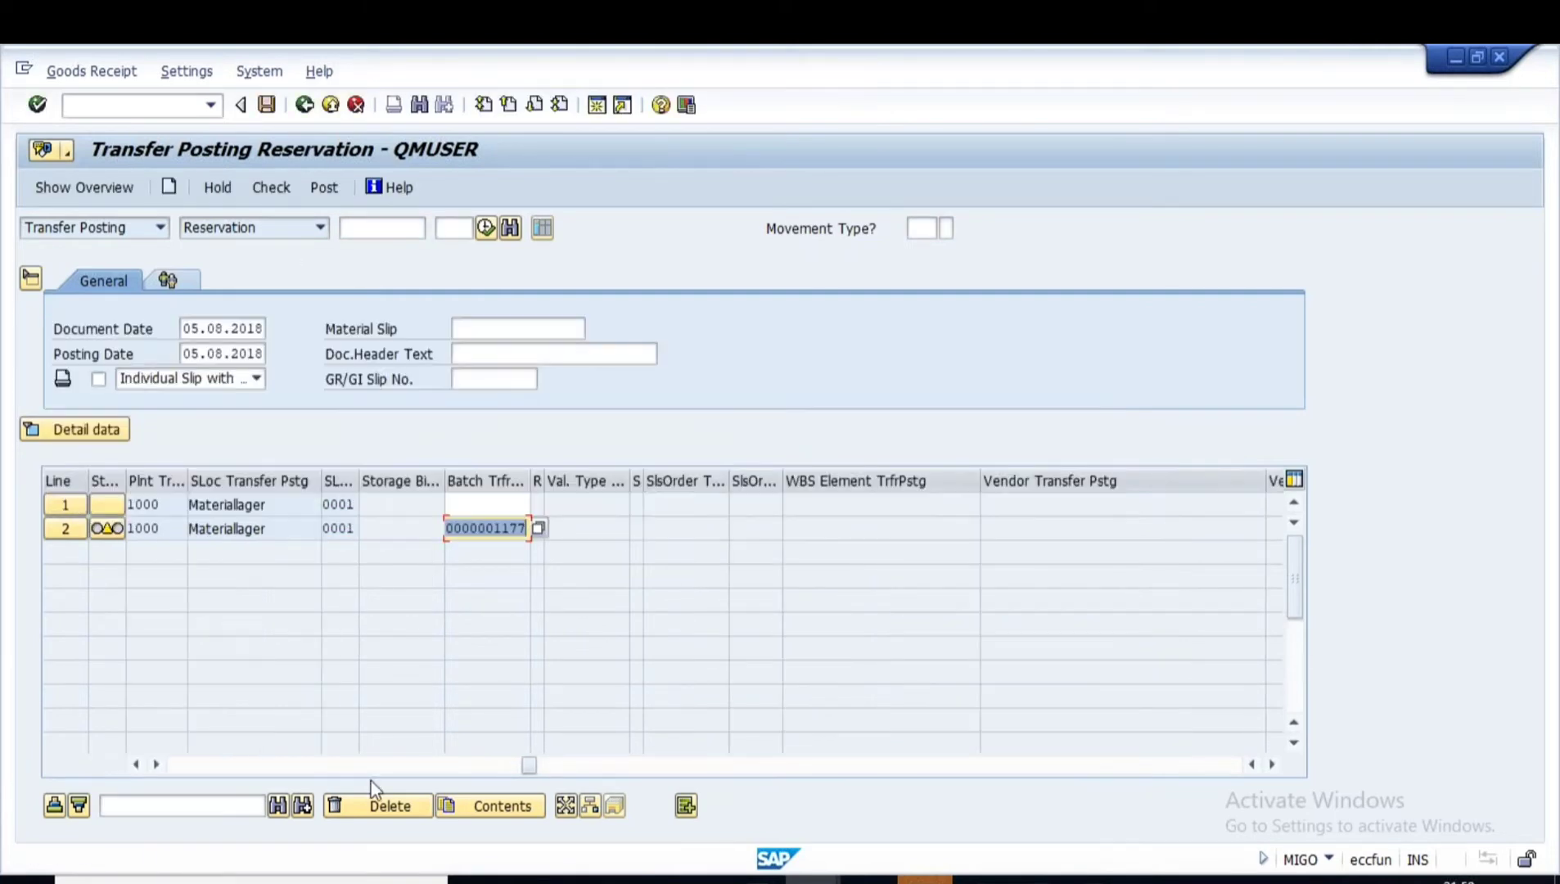
left_click_drag(524, 764, 148, 752)
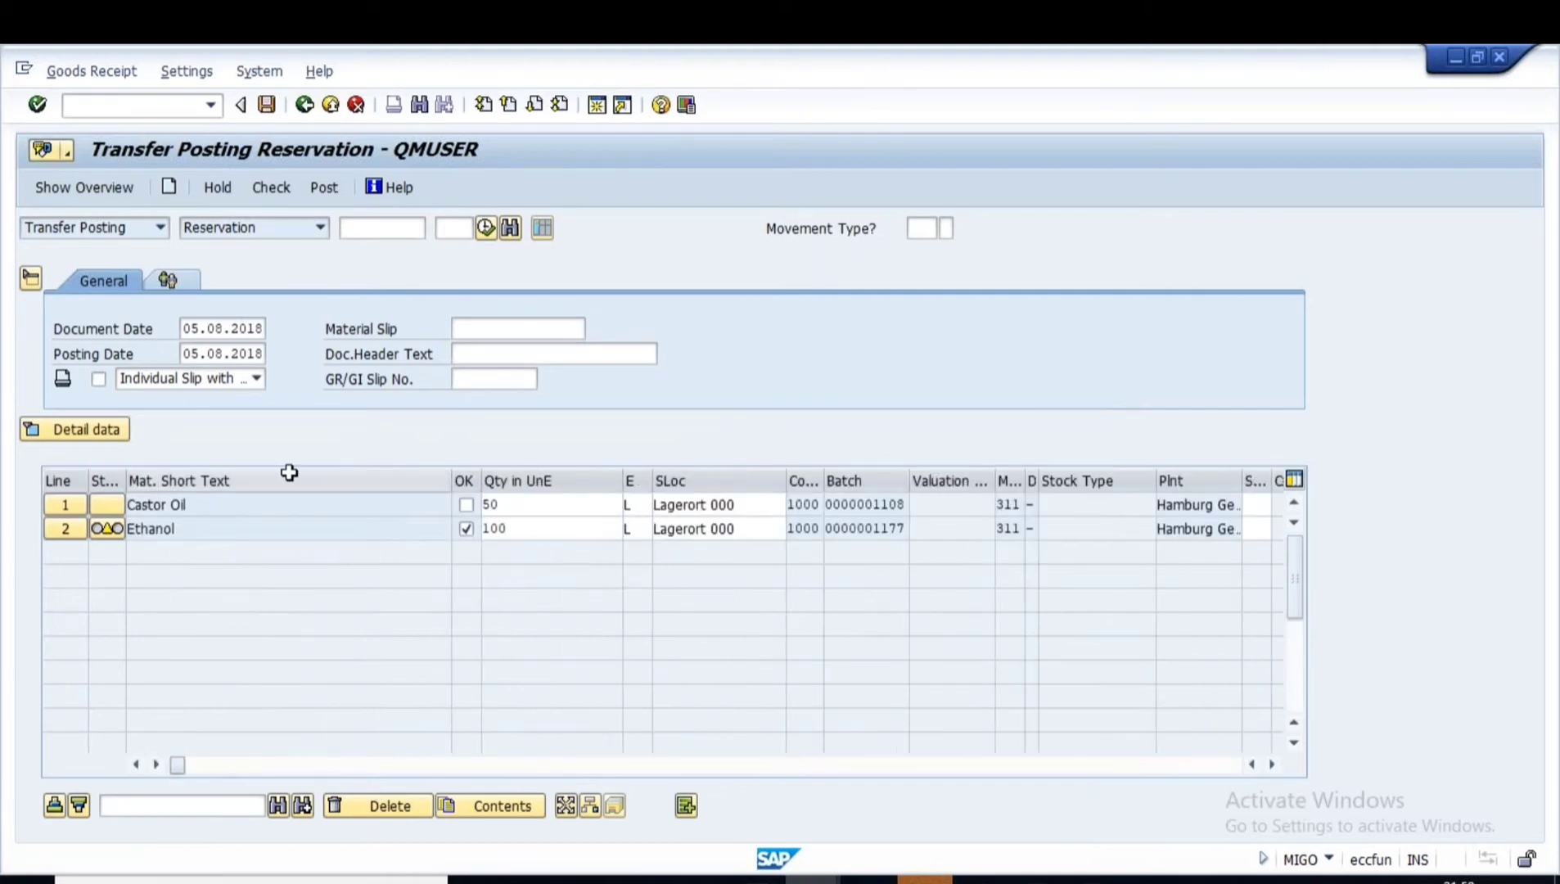
left_click(519, 529)
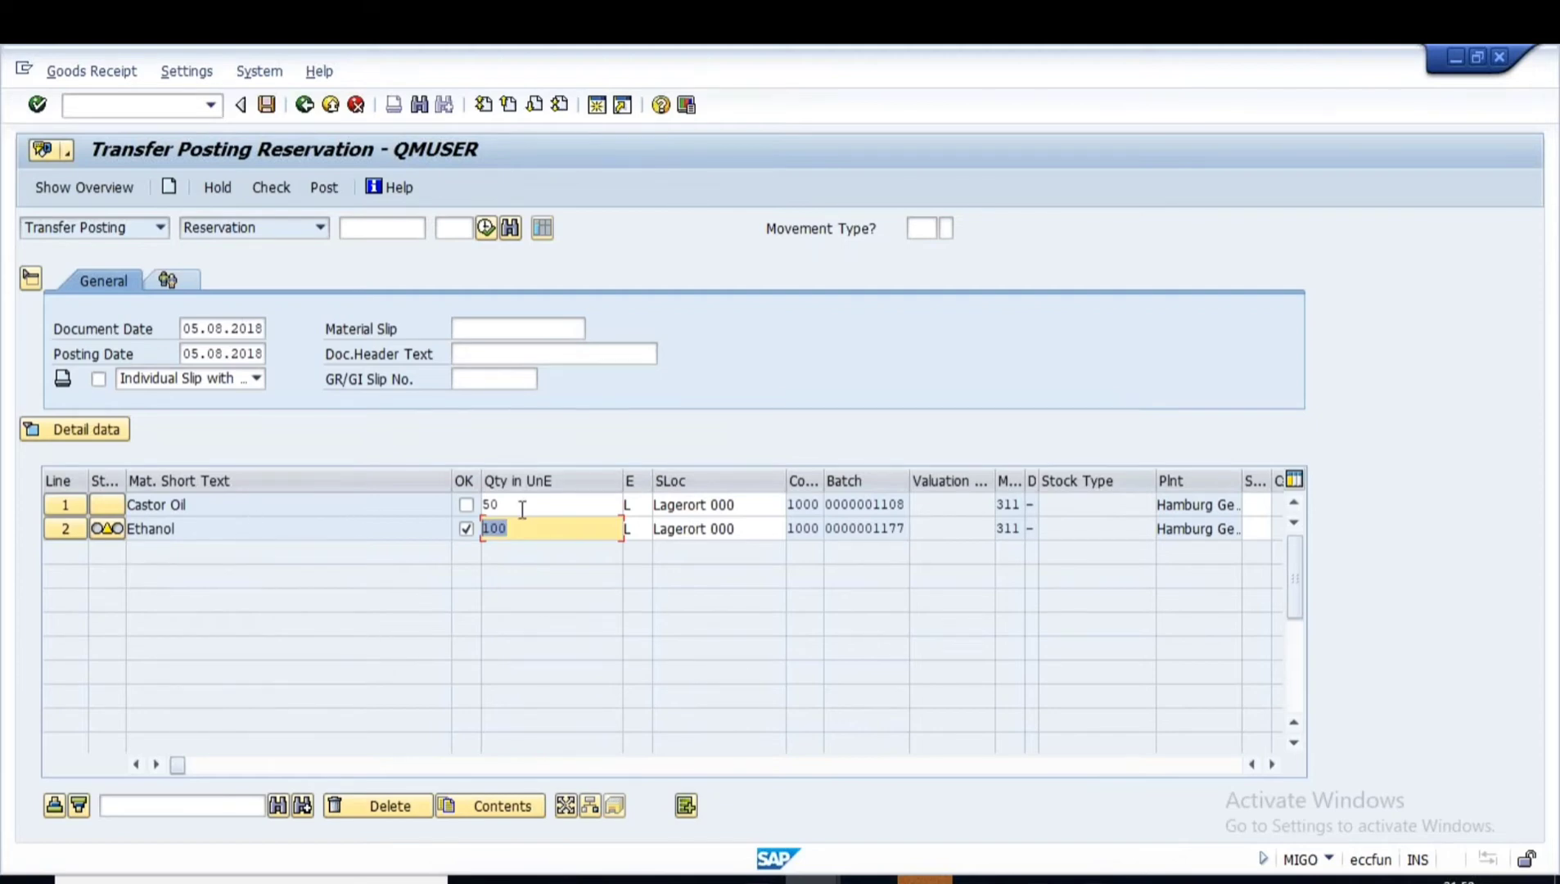
left_click(269, 187)
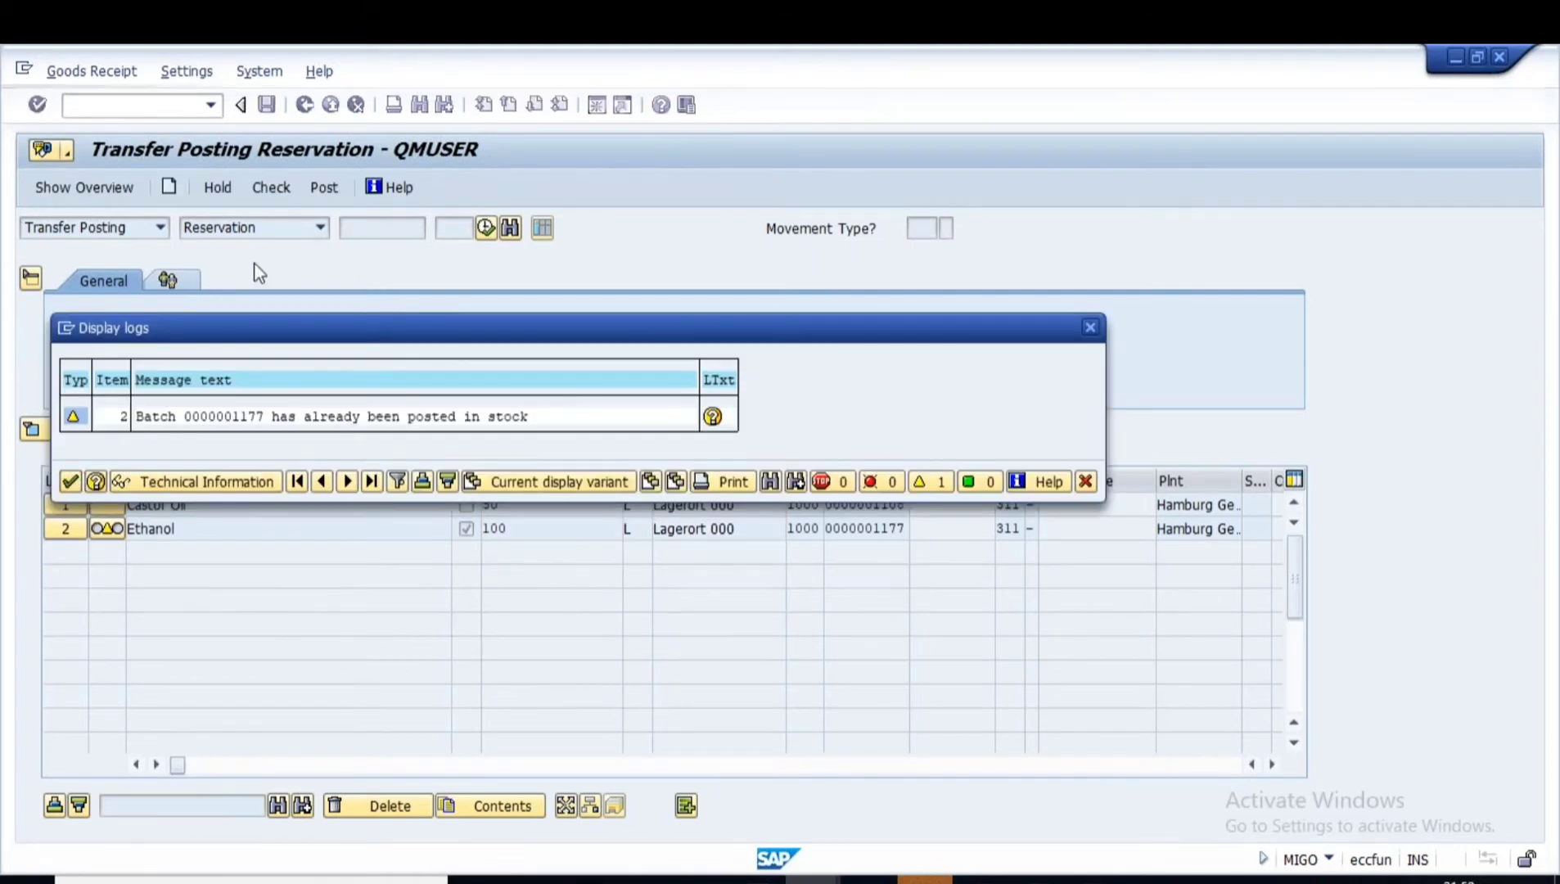
left_click(72, 482)
left_click(324, 186)
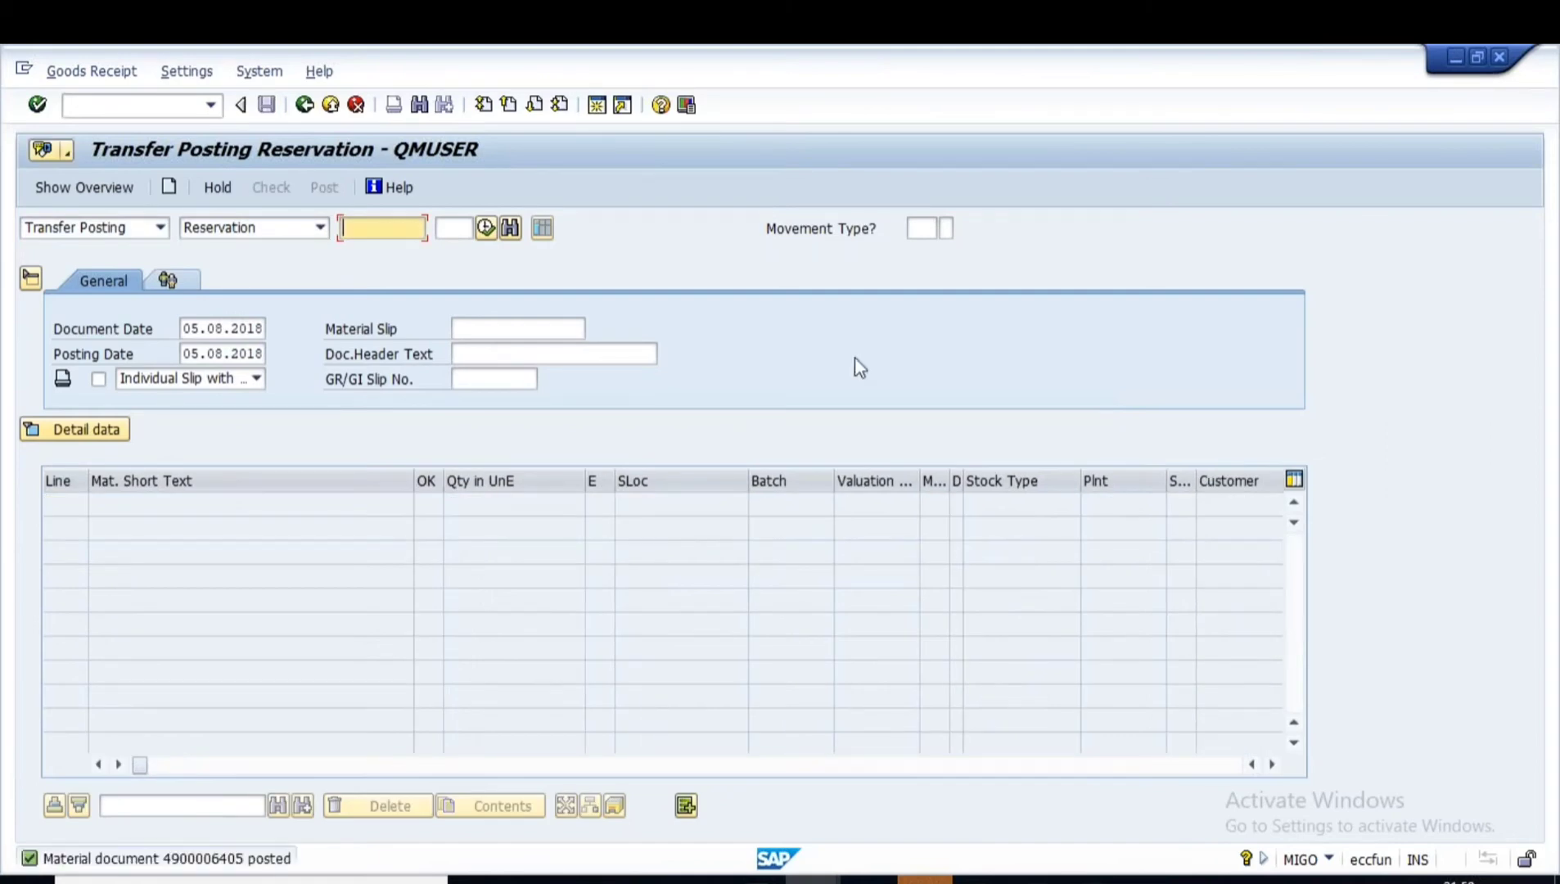
- Reload the display of reservation 91820 and inspect the details of item 2, Ethanol
mouse_move(810, 879)
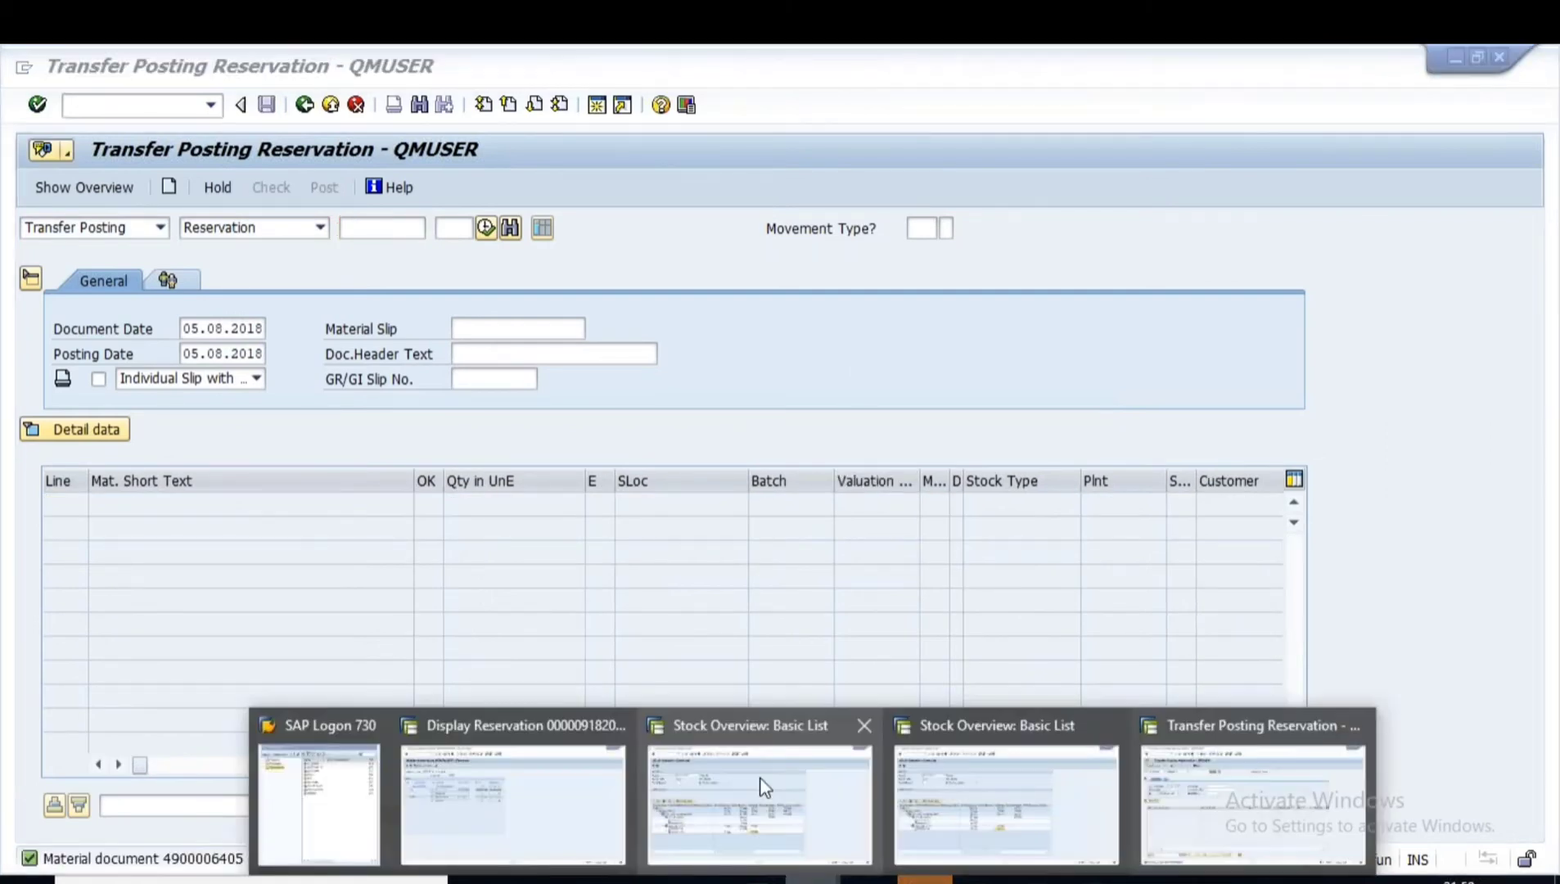
left_click(516, 797)
left_click(304, 104)
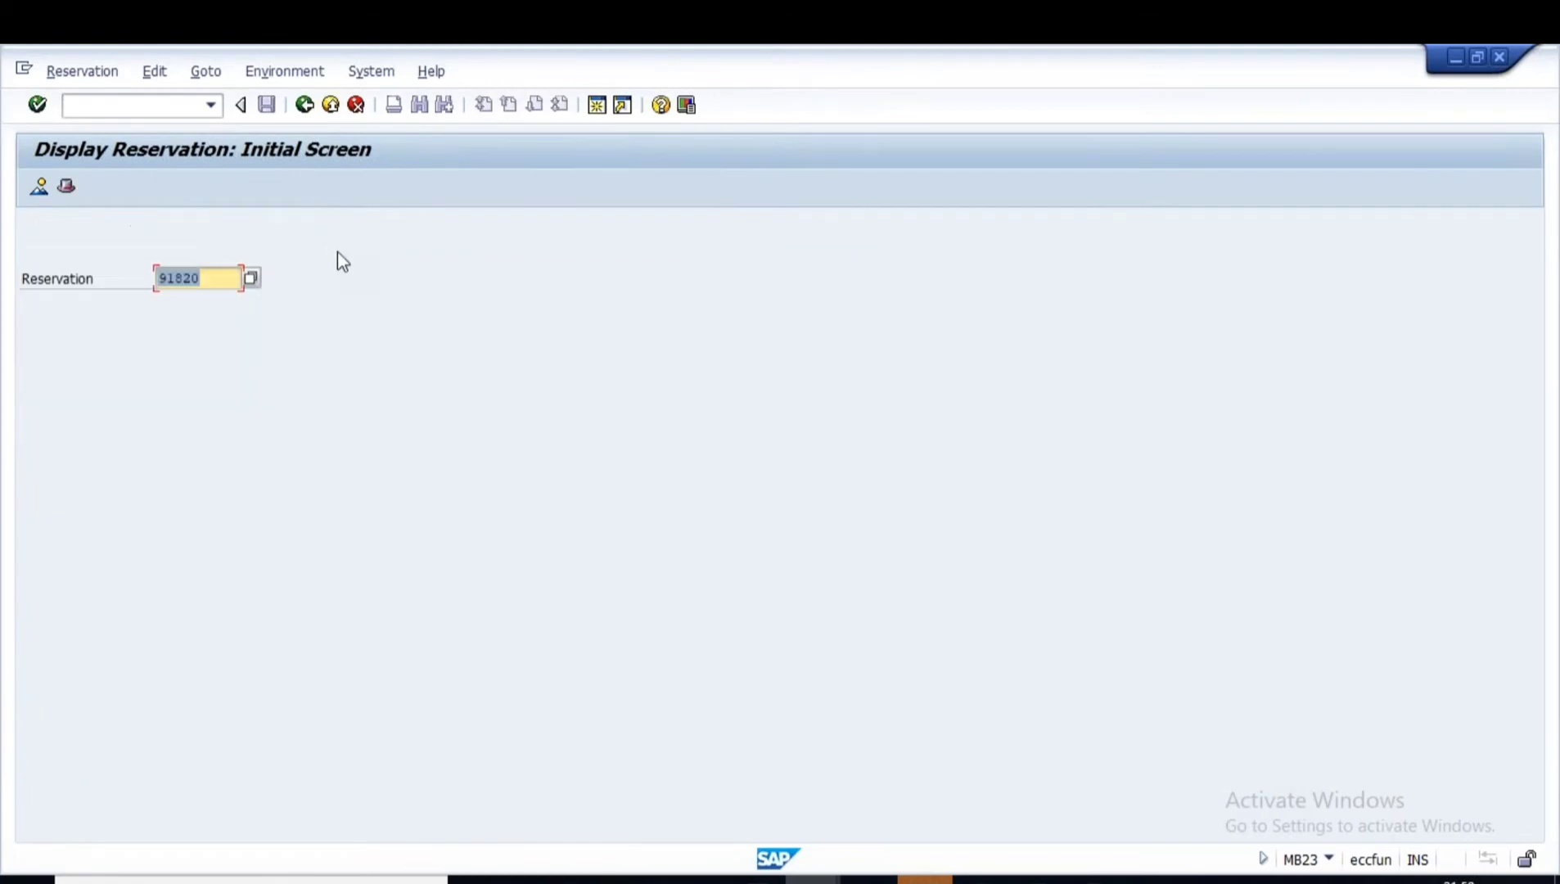
key("Return")
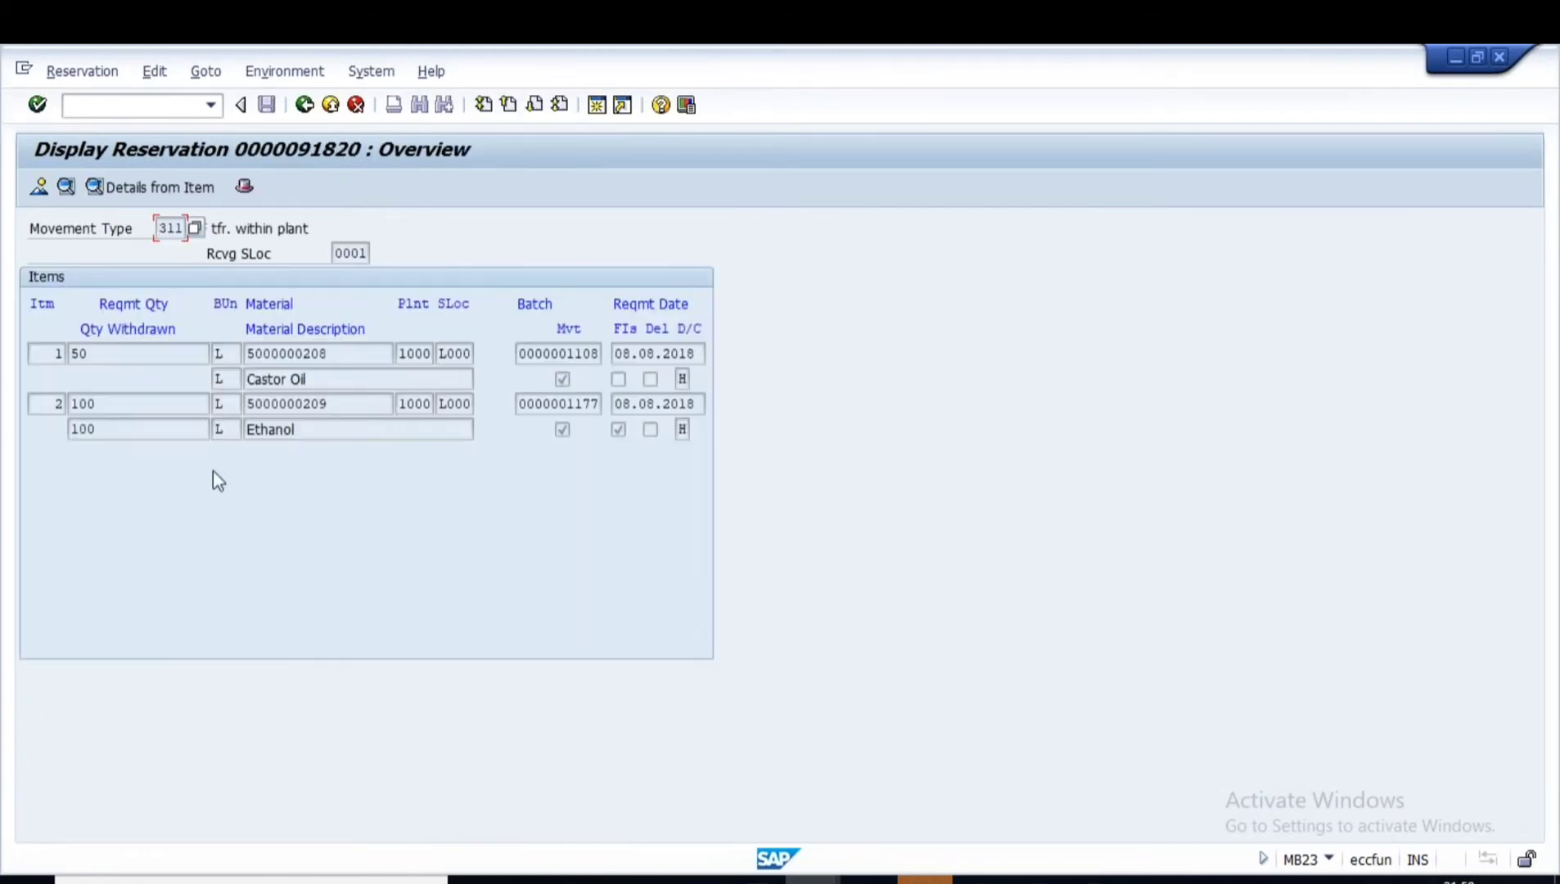
double_click(54, 406)
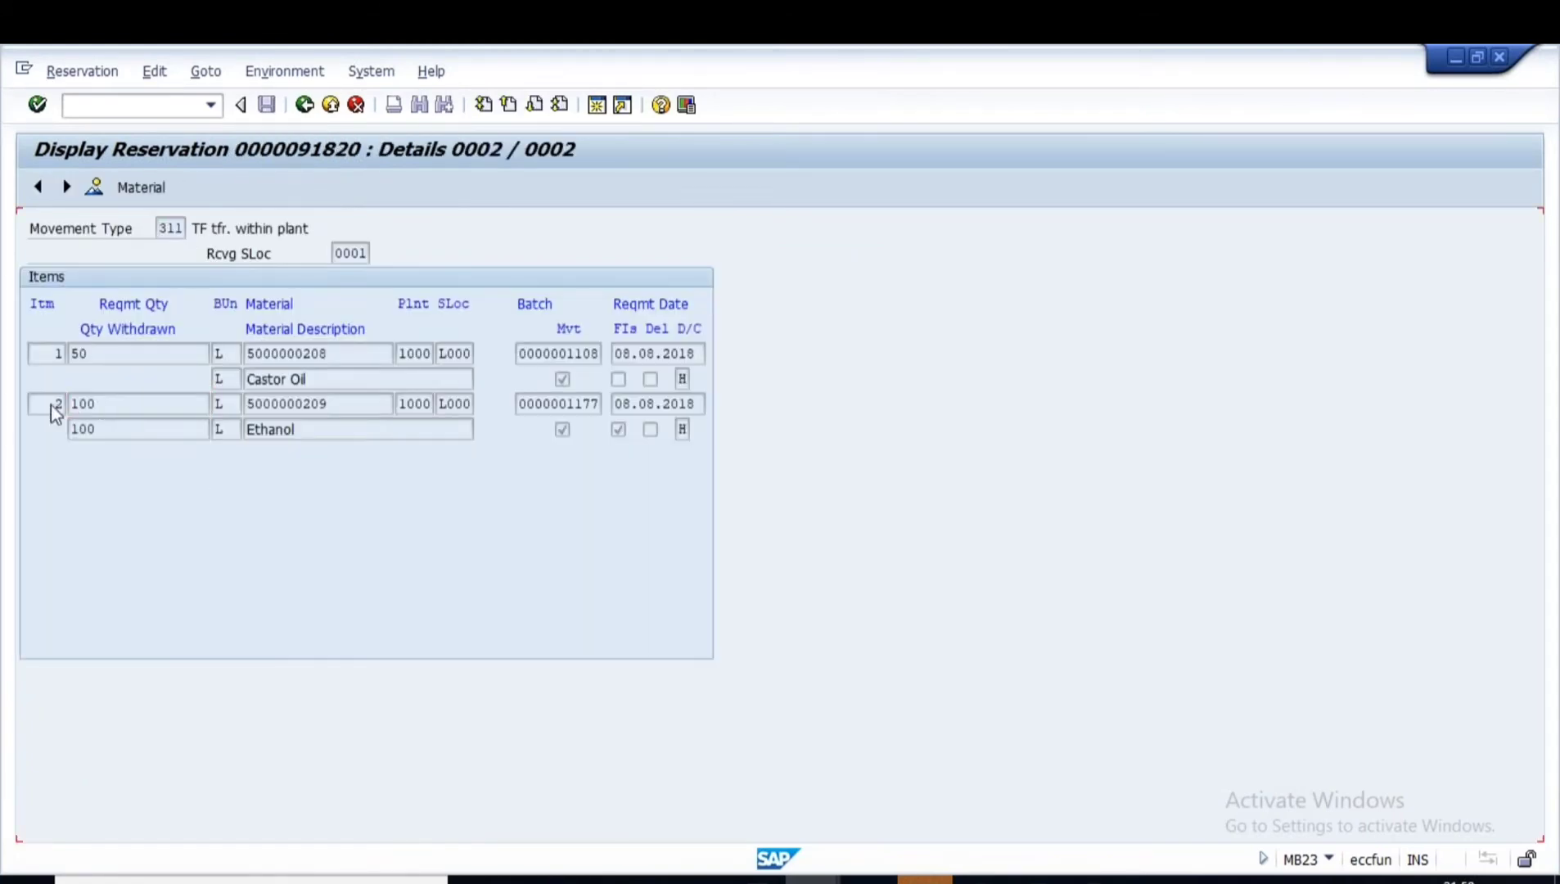
left_click(304, 104)
- Compare Ethanol's required and withdrawn quantities in the reservation, and consult the Goods Issue against Reservation slide in PowerPoint
left_click(106, 406)
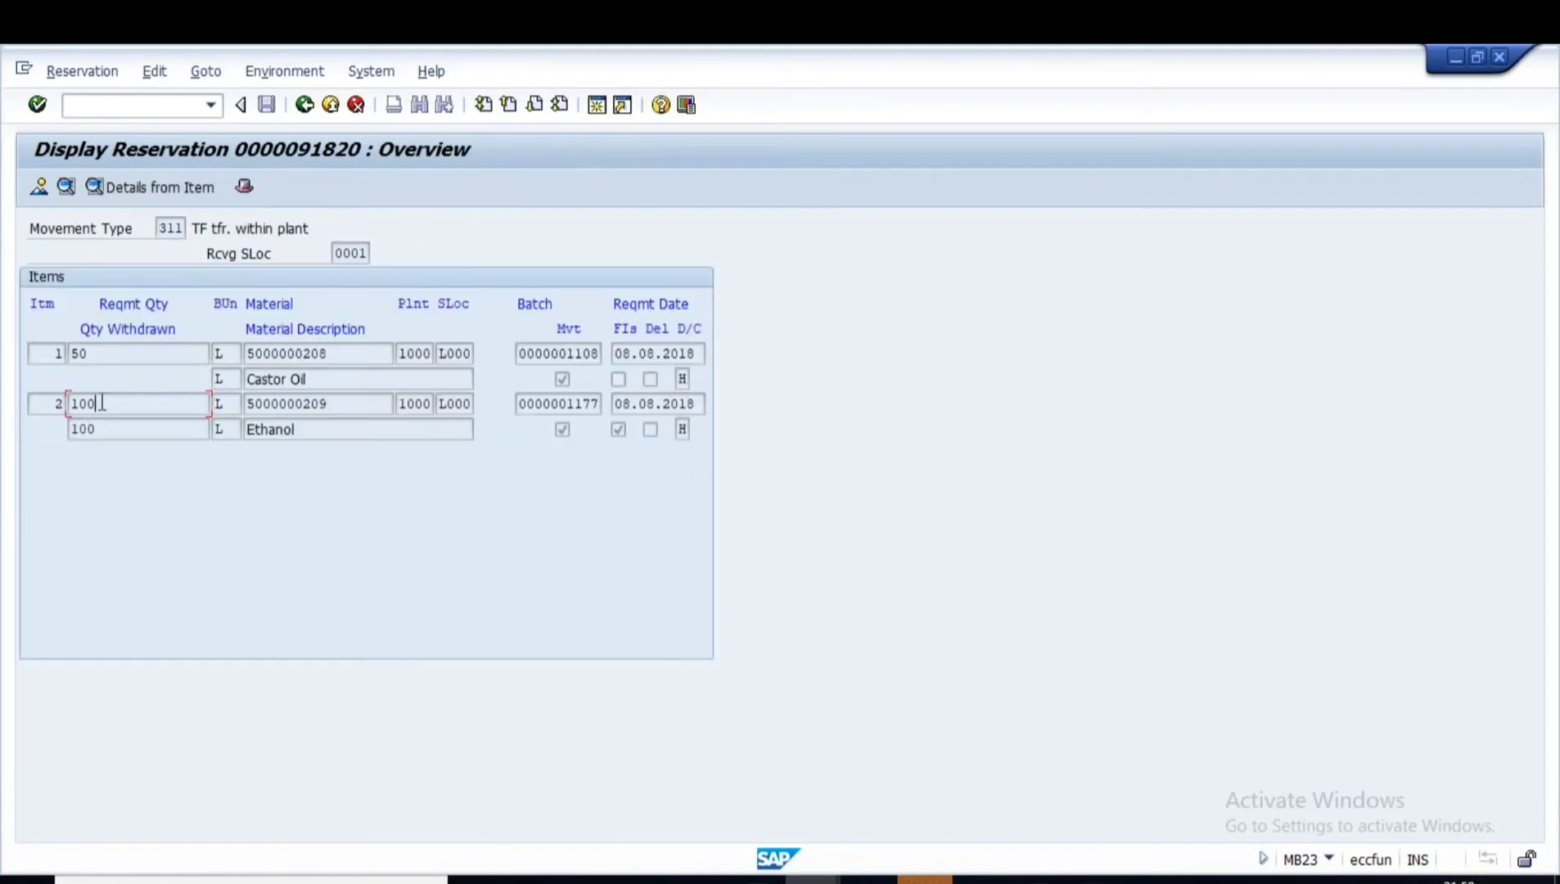
left_click_drag(104, 404, 53, 429)
left_click(101, 403)
left_click(104, 429)
left_click(93, 403)
left_click_drag(93, 403, 58, 437)
left_click(1092, 880)
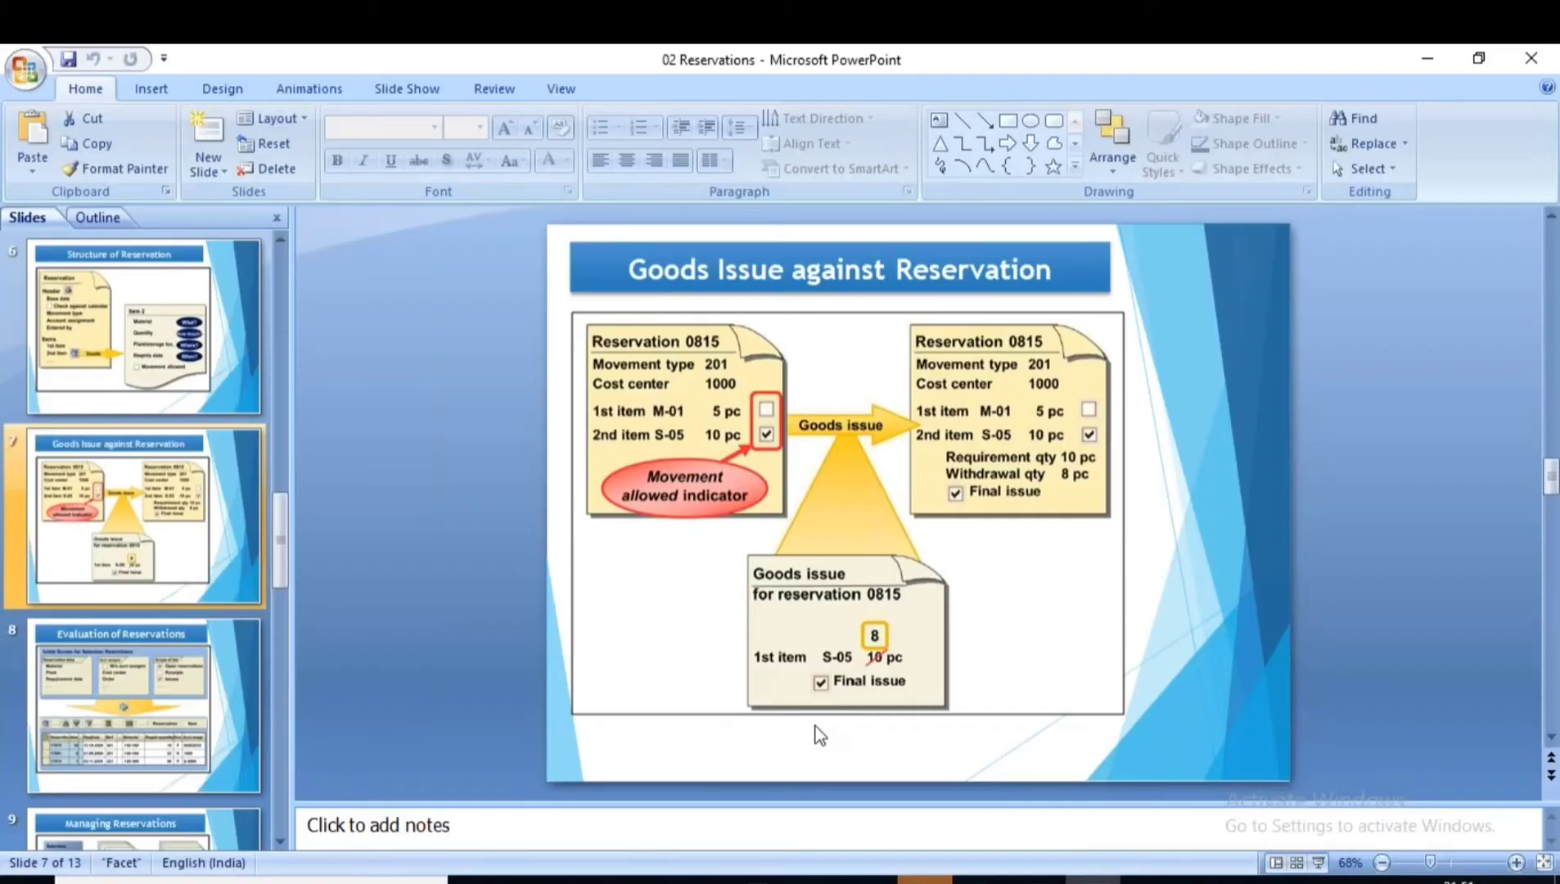
key("alt+Tab")
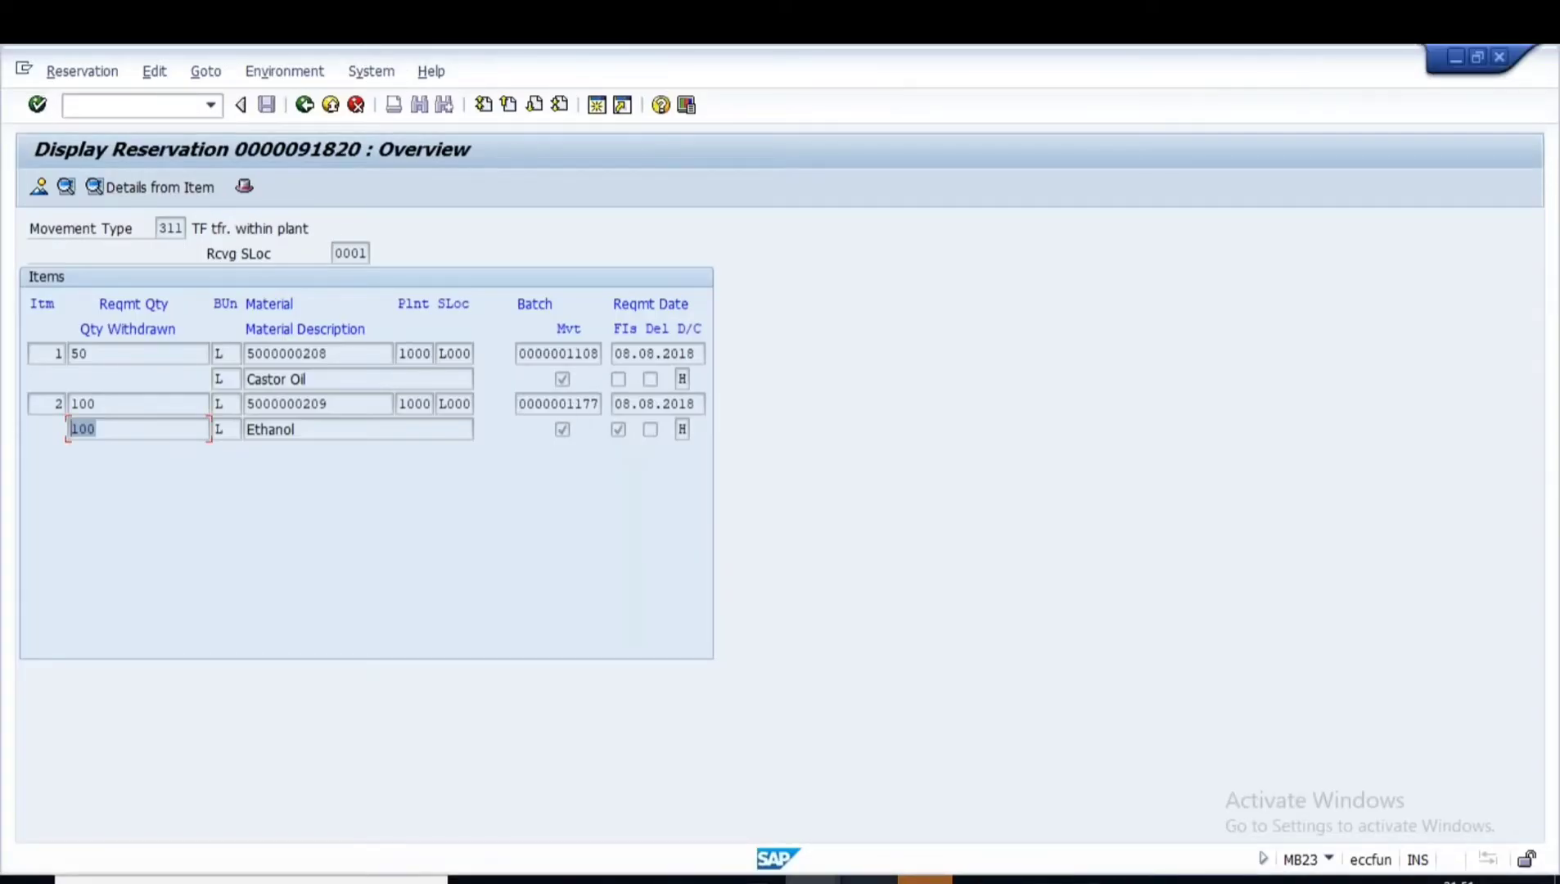
- Look up Ethanol's material number in the displayed reservation and bring up the stock overview for that material
left_click(867, 880)
left_click(794, 792)
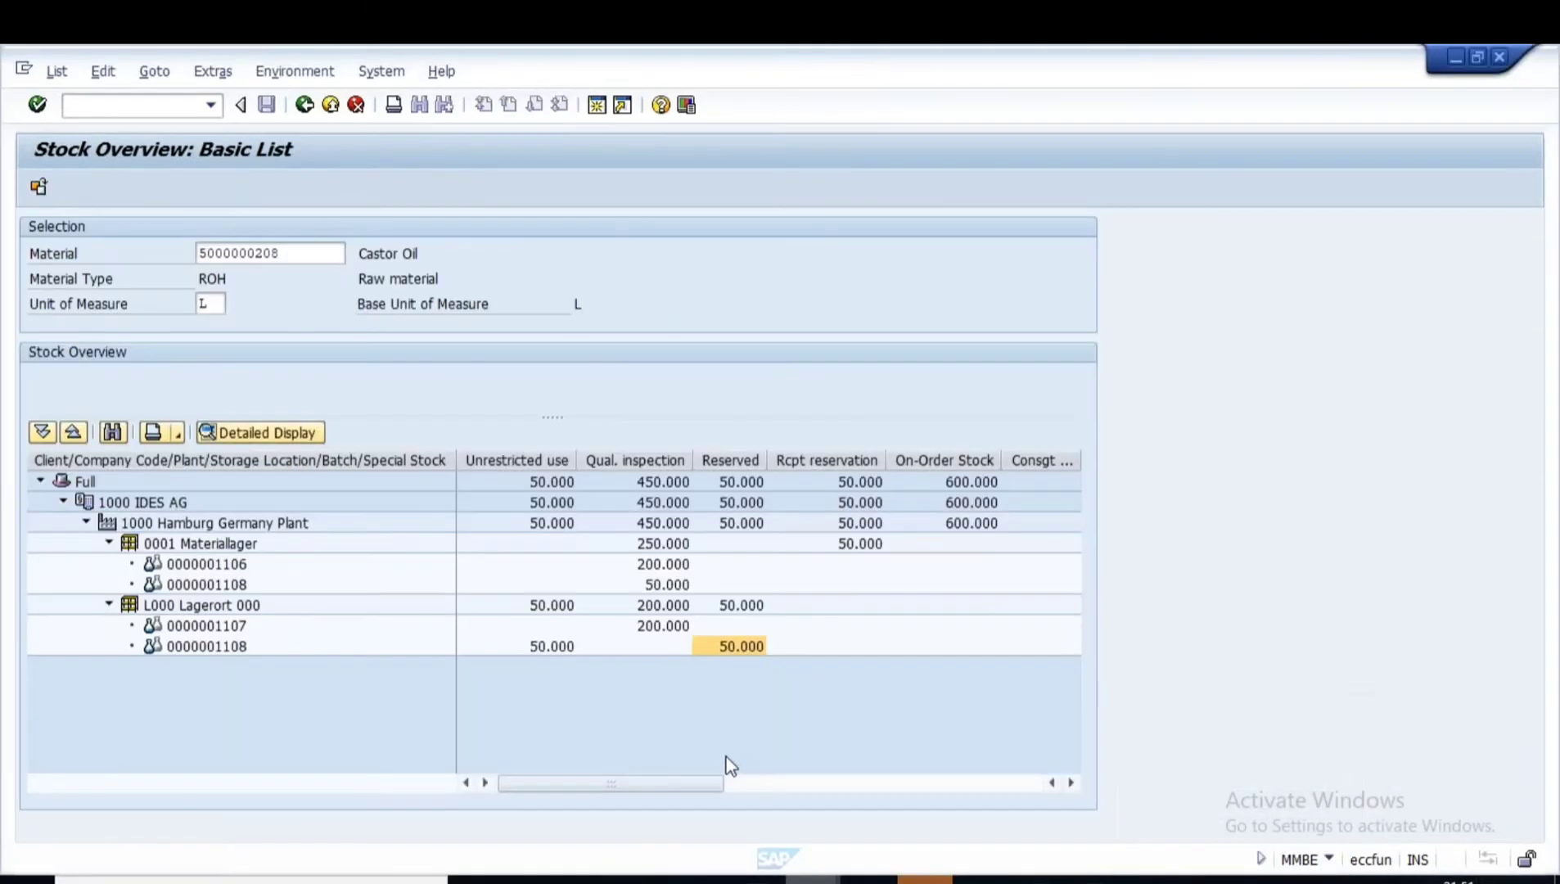
left_click(810, 880)
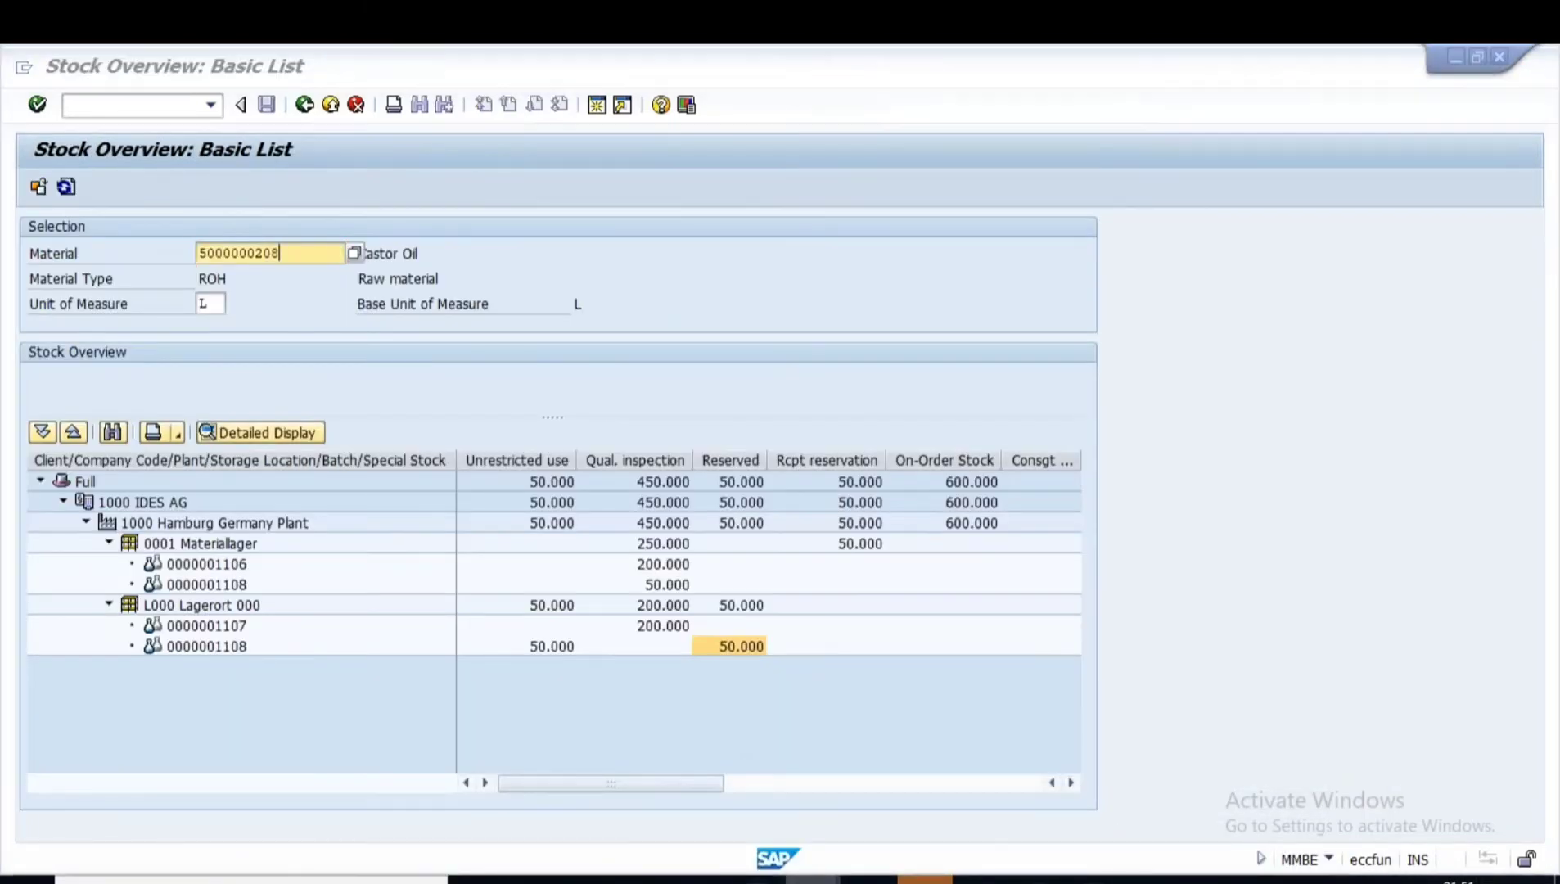
left_click(513, 802)
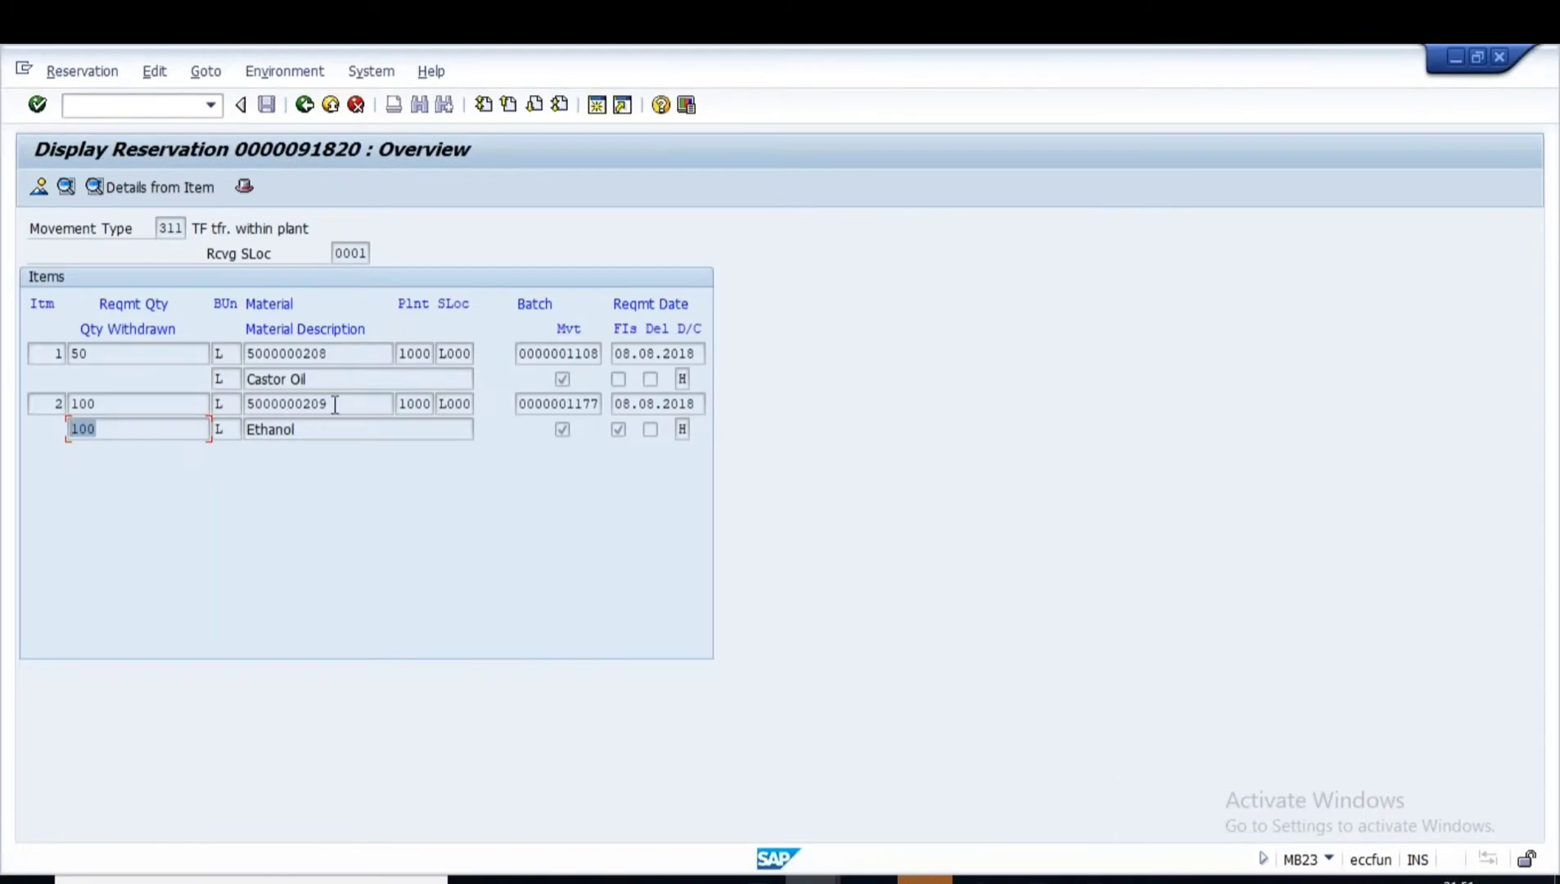
left_click_drag(336, 404, 211, 403)
left_click(810, 879)
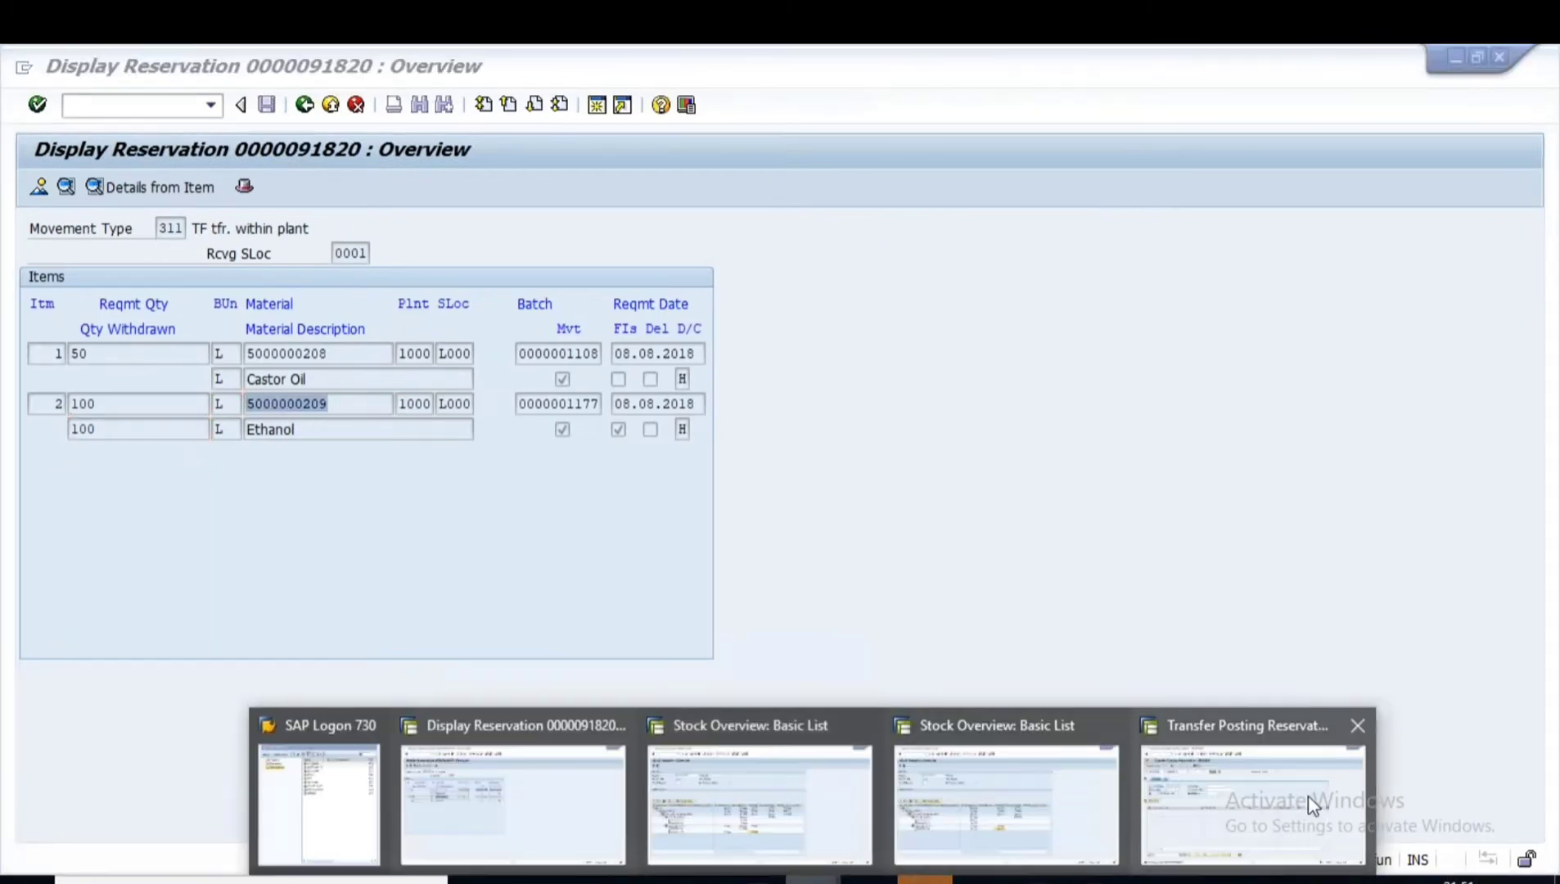
left_click(969, 784)
left_click(728, 626)
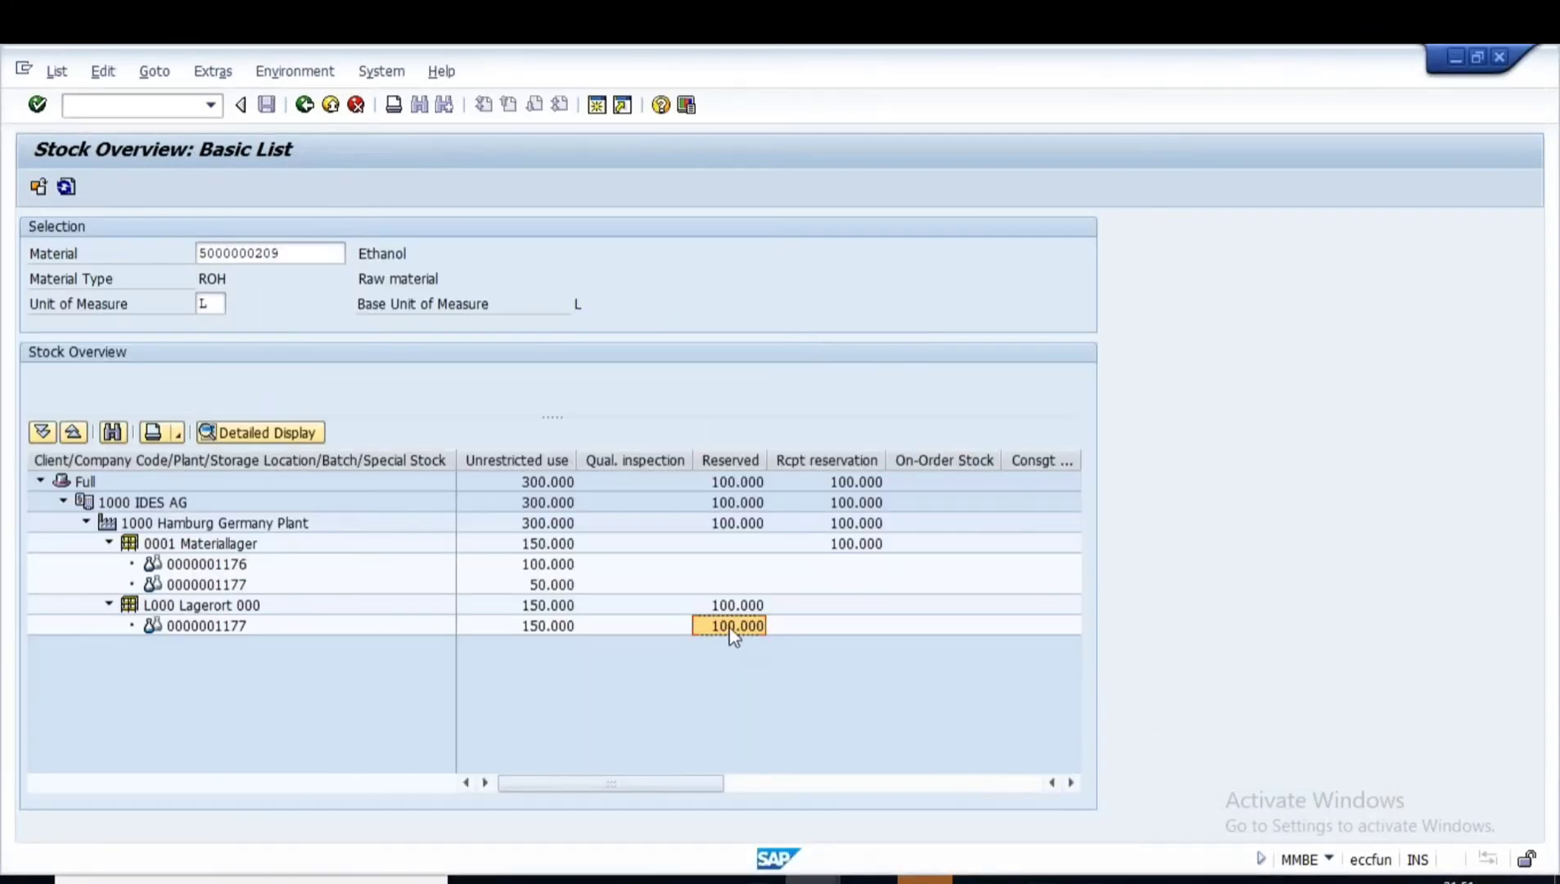
left_click(557, 627)
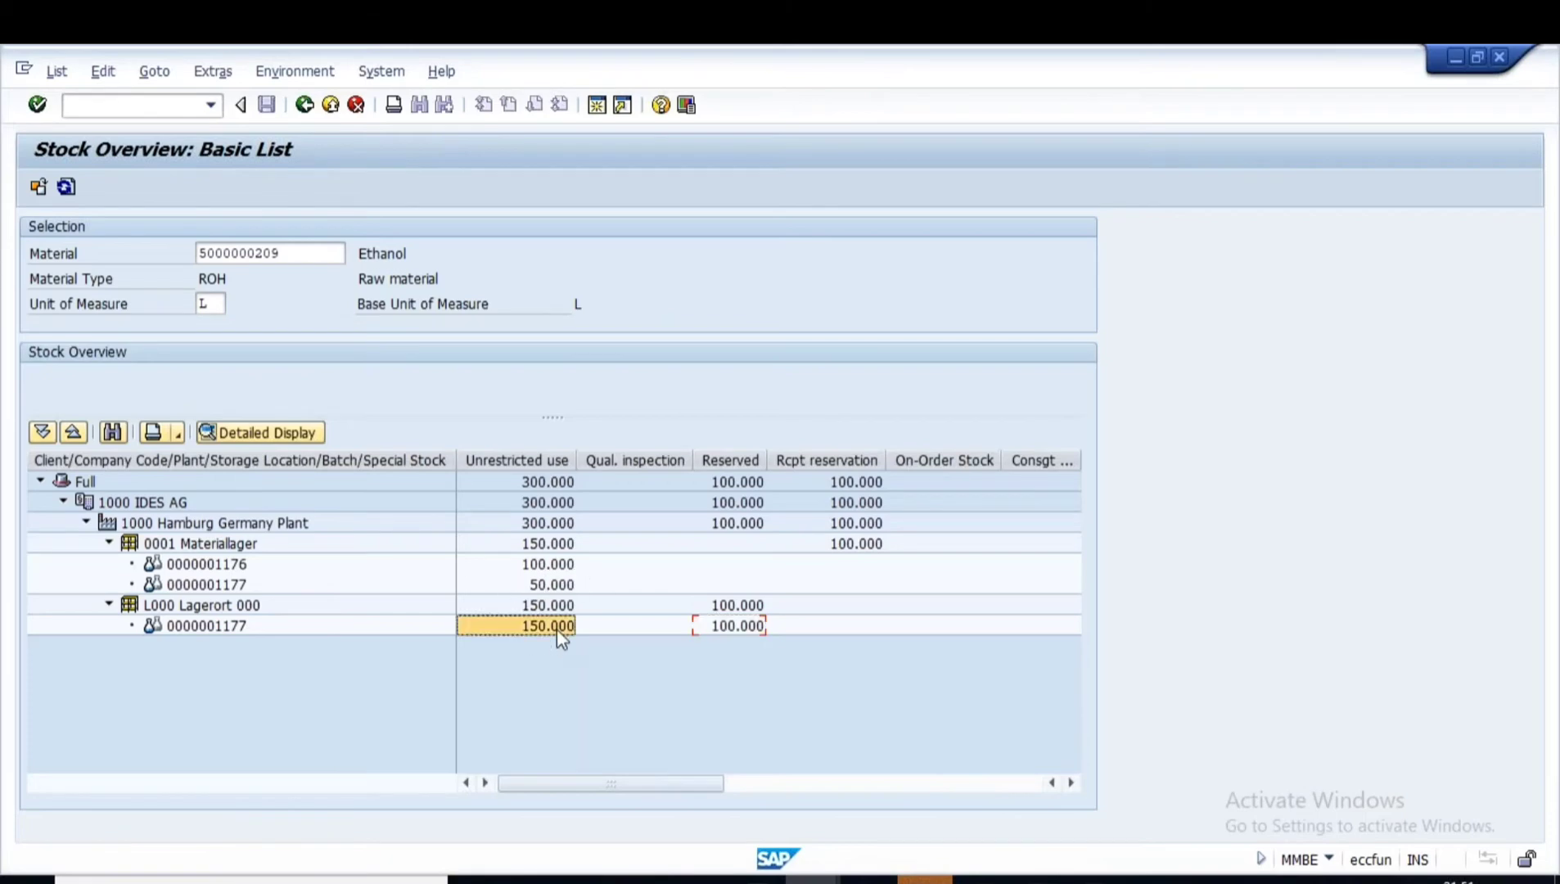
double_click(550, 583)
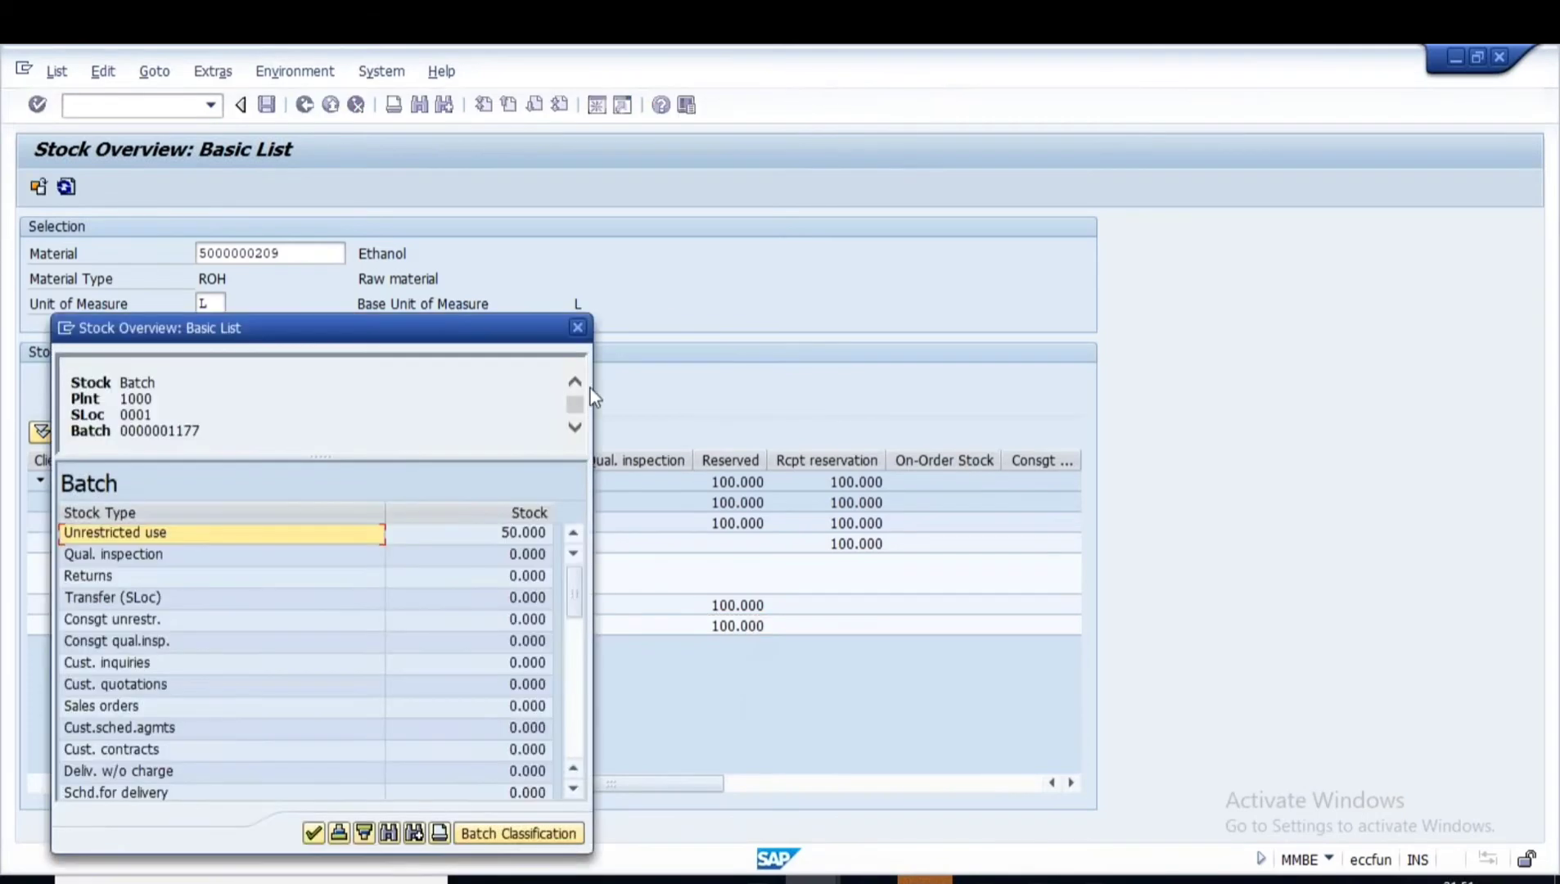
key("Return")
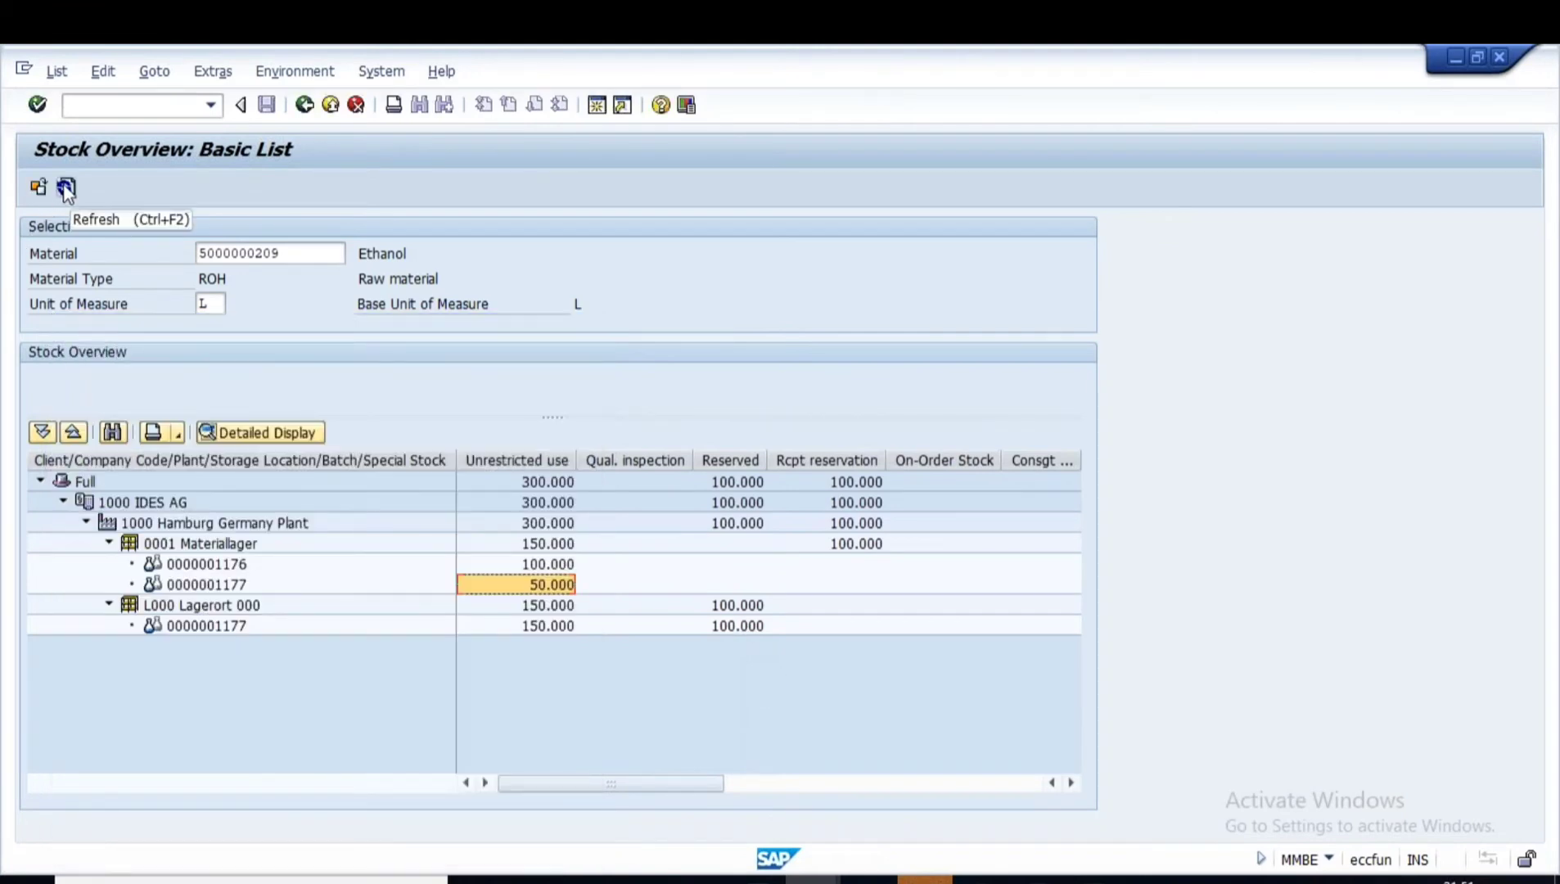
left_click(66, 186)
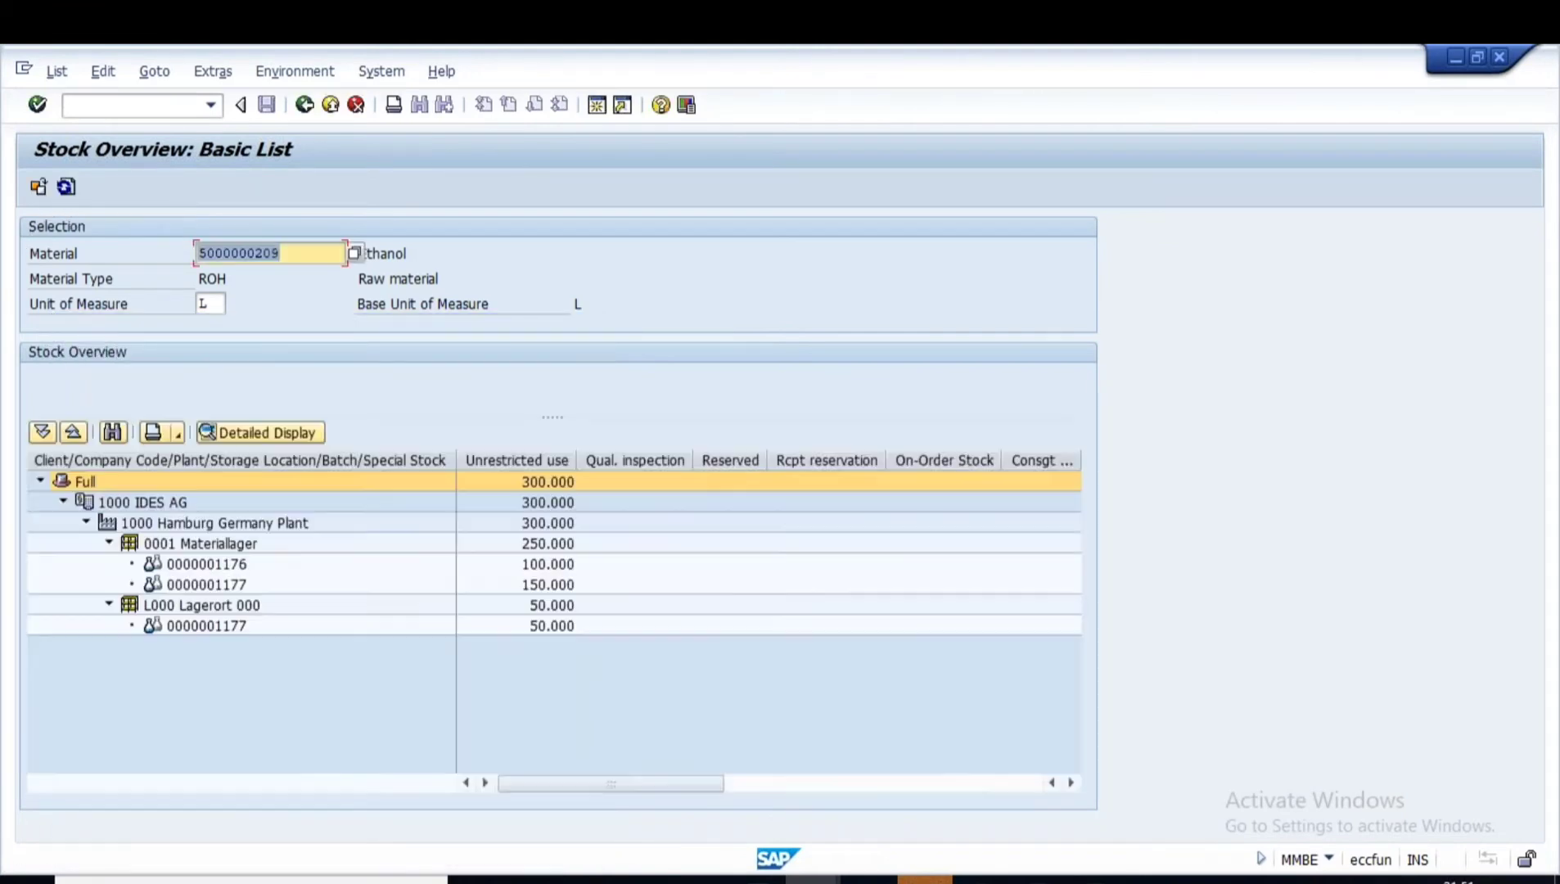
left_click(547, 586)
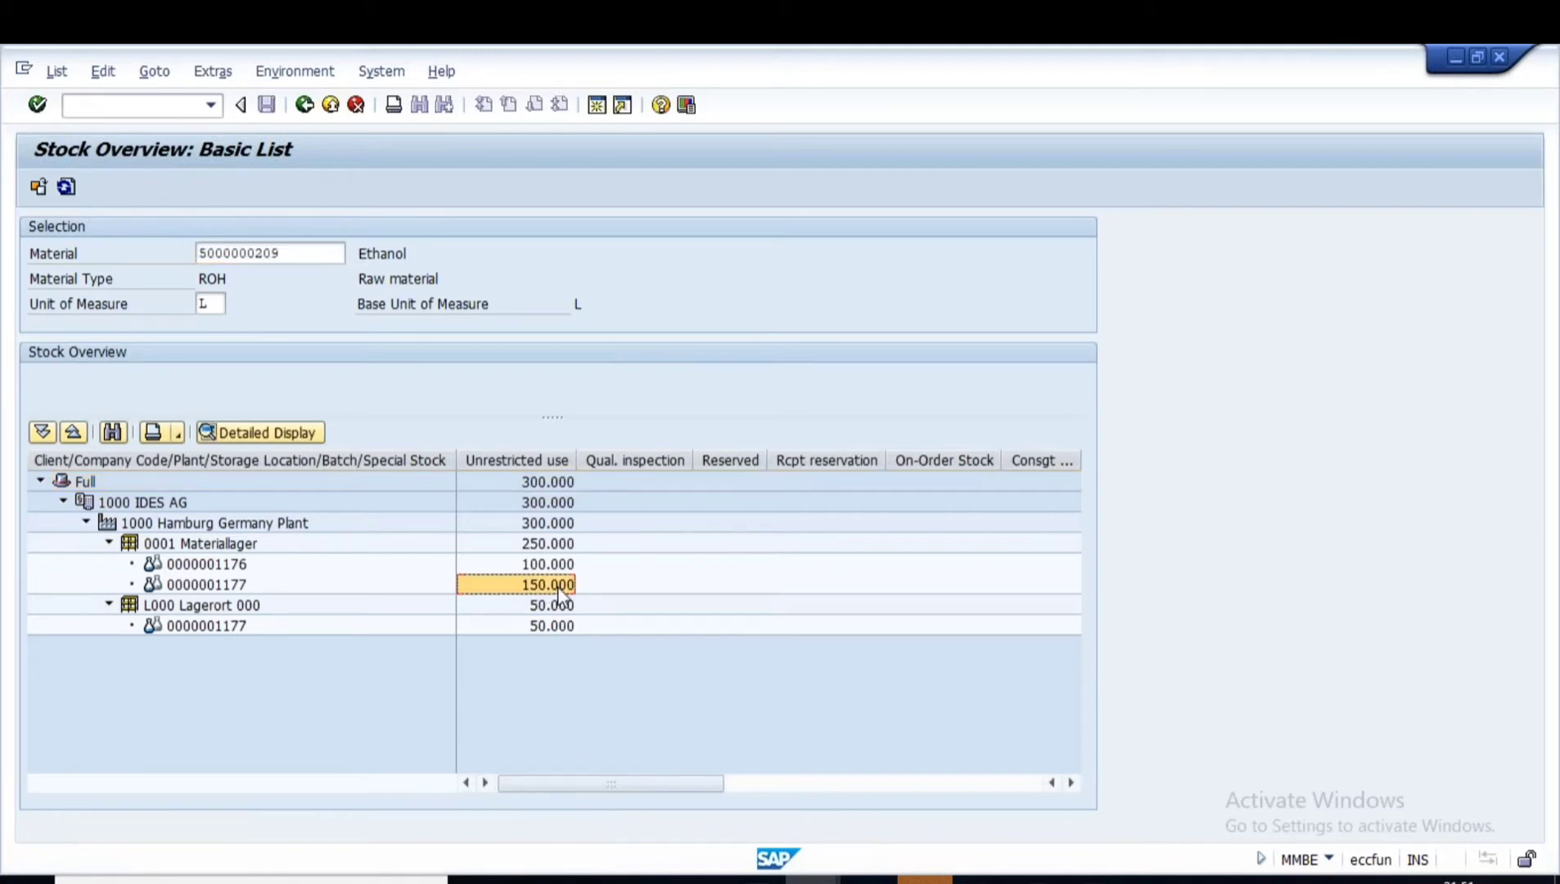
left_click(546, 628)
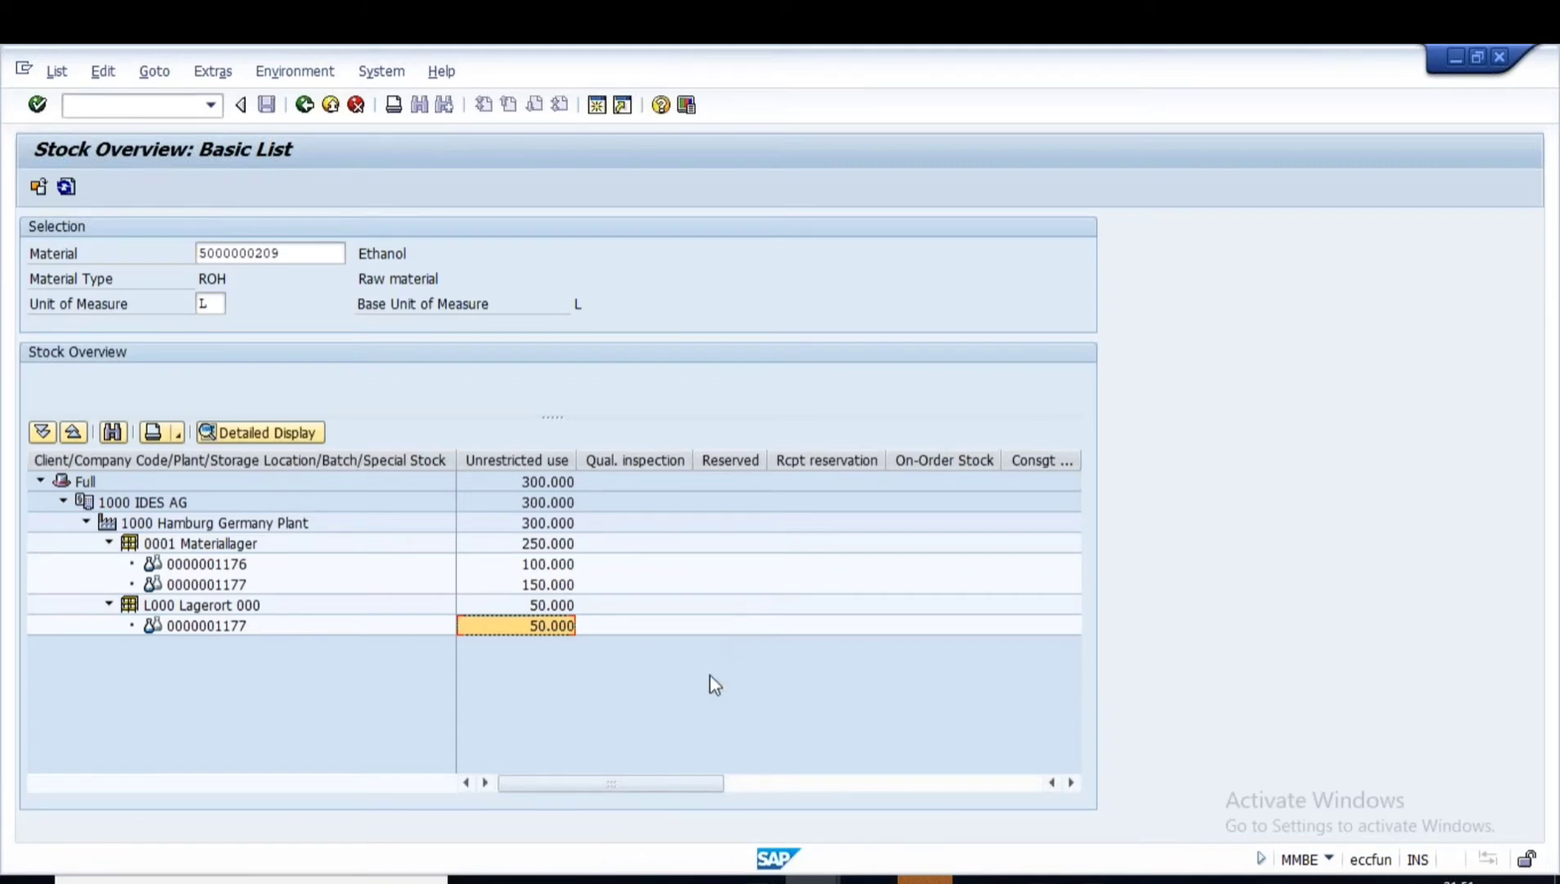
- Return to the displayed reservation 91820 and review Ethanol's withdrawn quantity against its required quantity
left_click(810, 880)
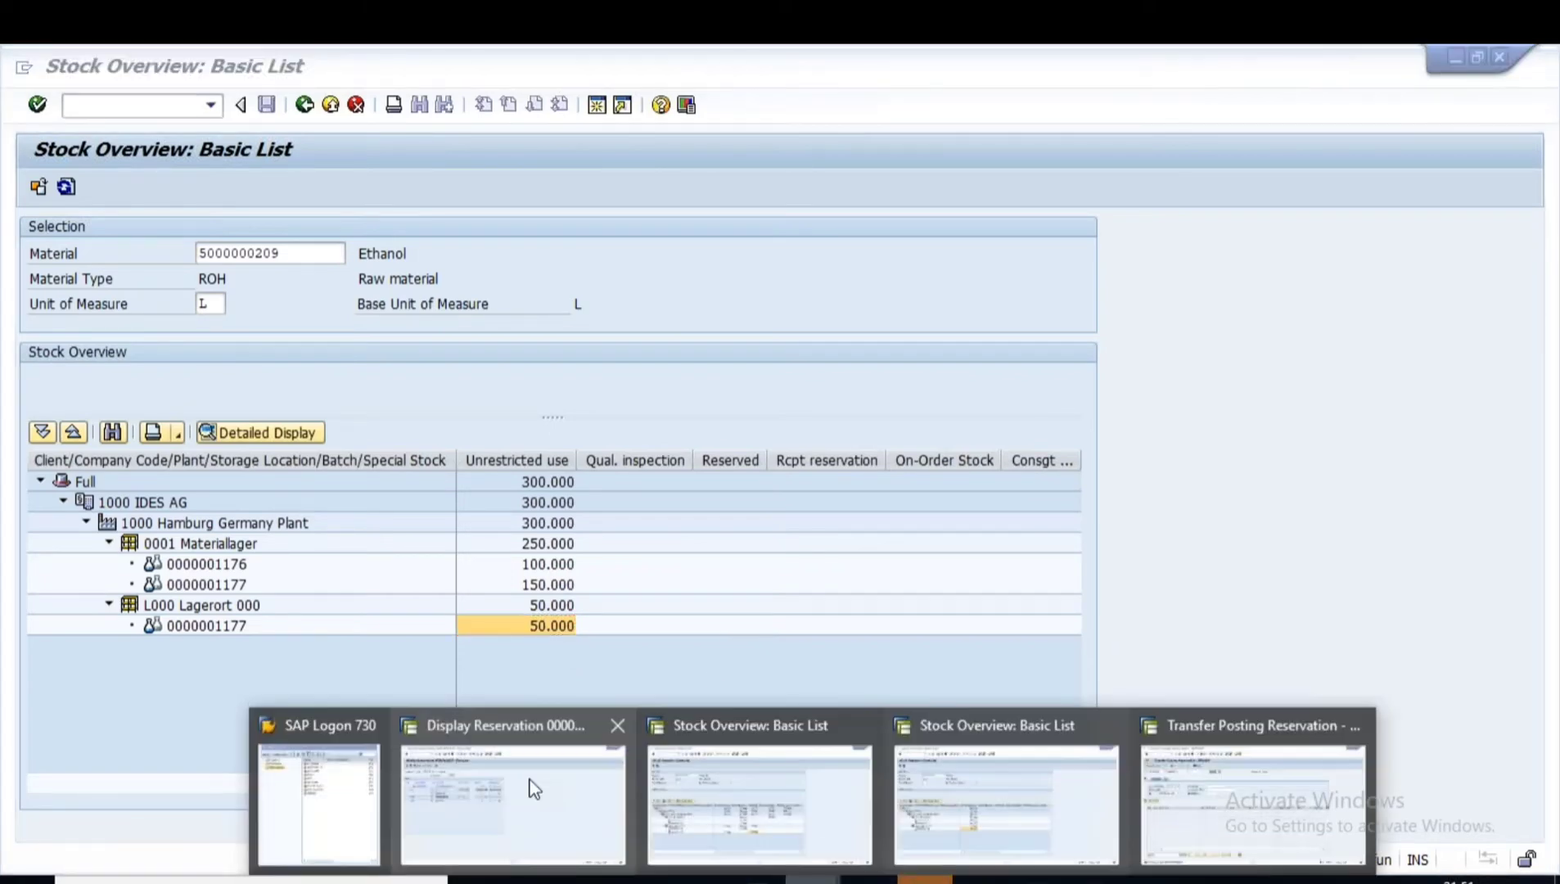
left_click(530, 786)
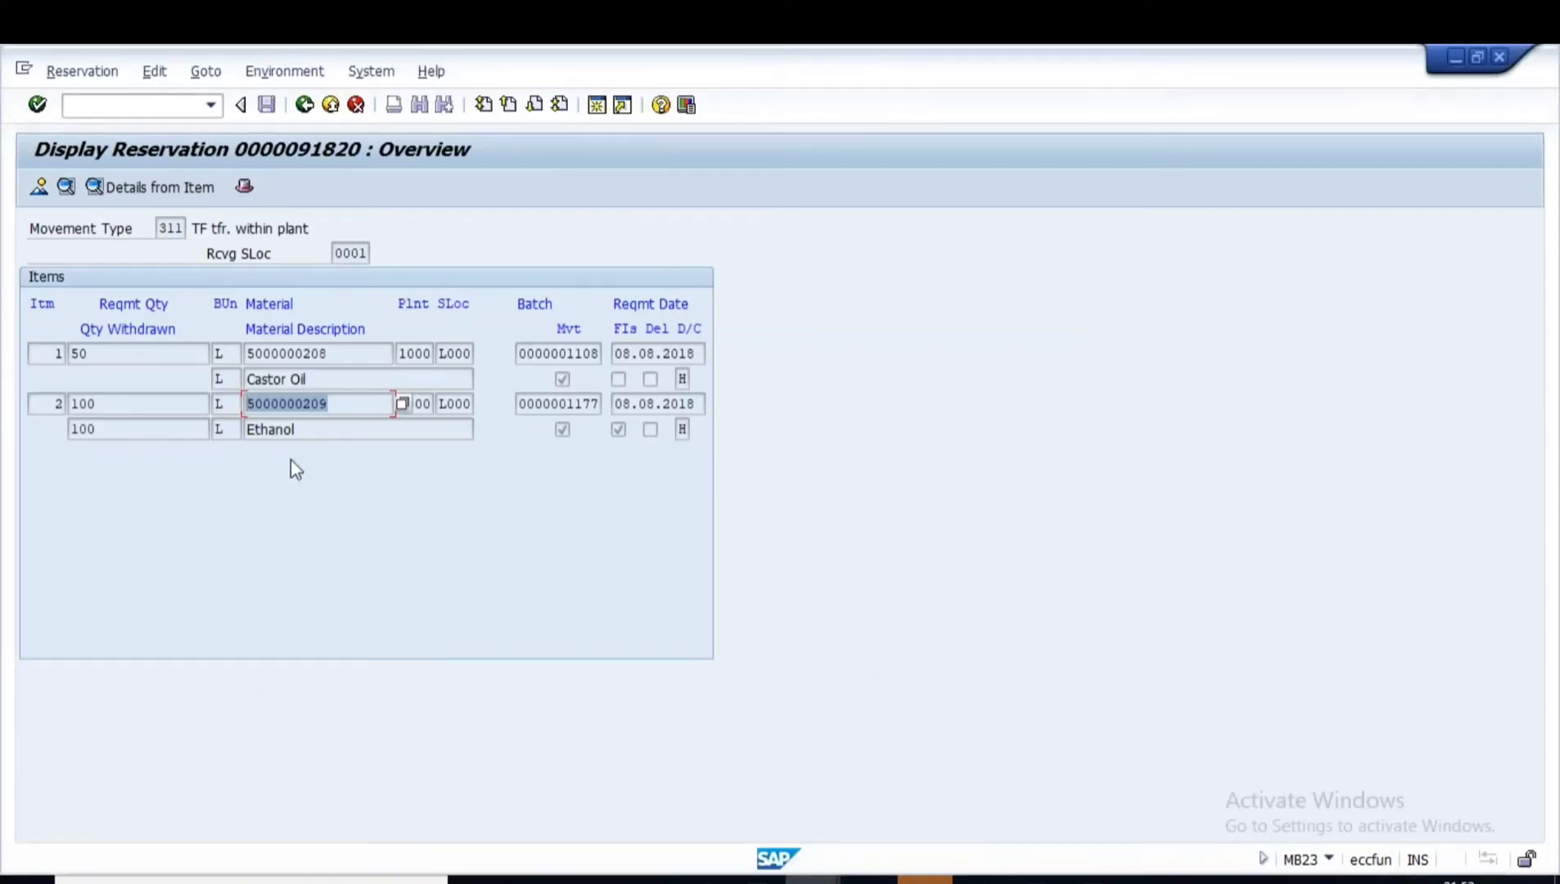
left_click(123, 429)
left_click(114, 406)
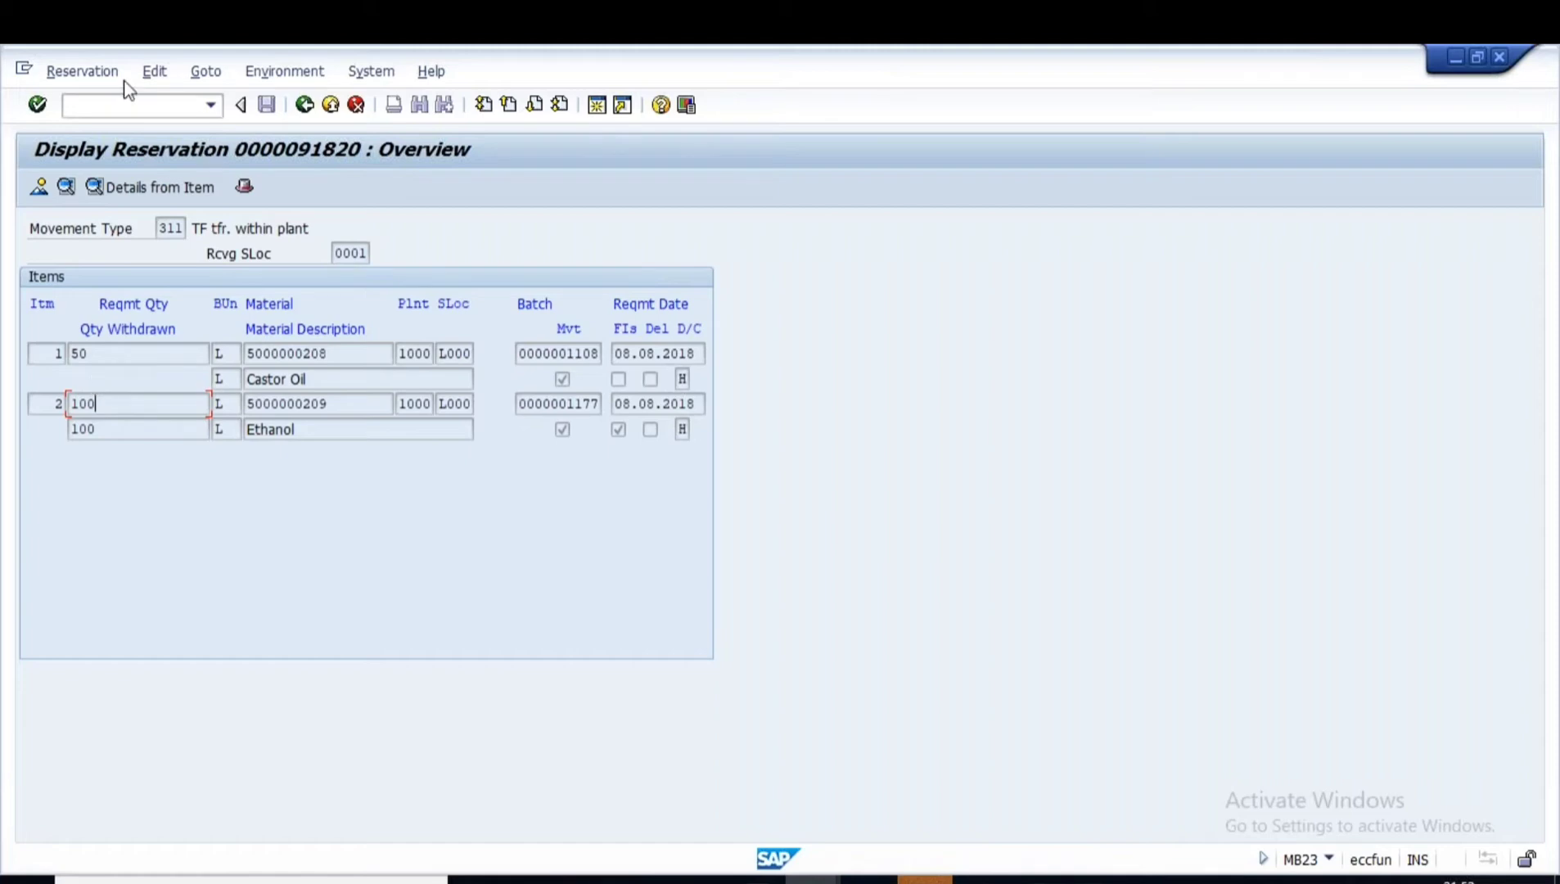
- Open reservation 91820 for changing and set the final issue indicator on item 1, Castor Oil
left_click(82, 72)
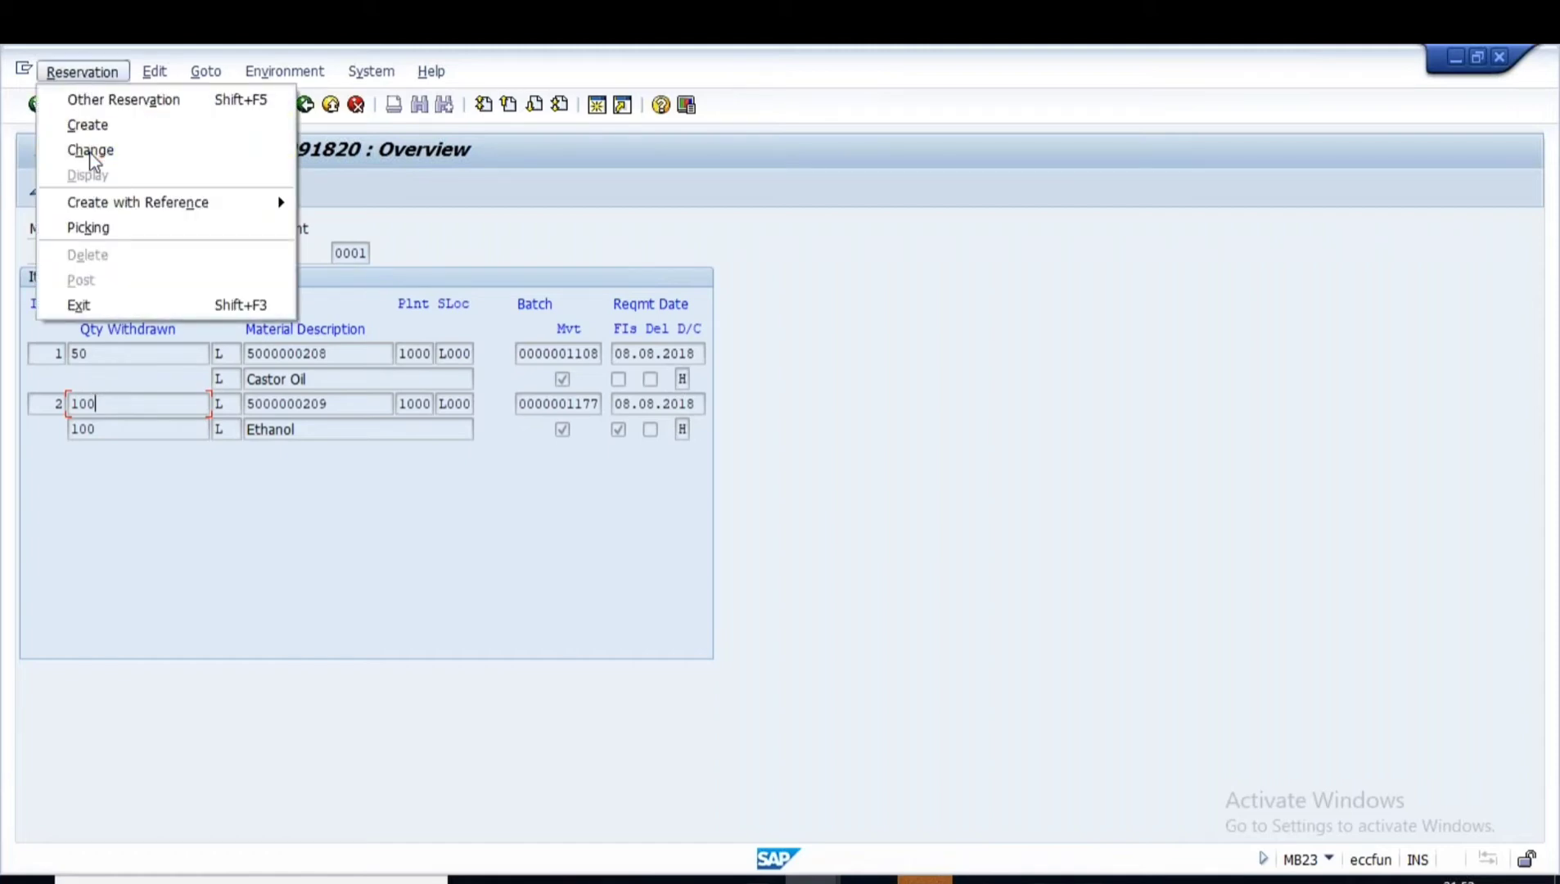
left_click(89, 152)
key("Return")
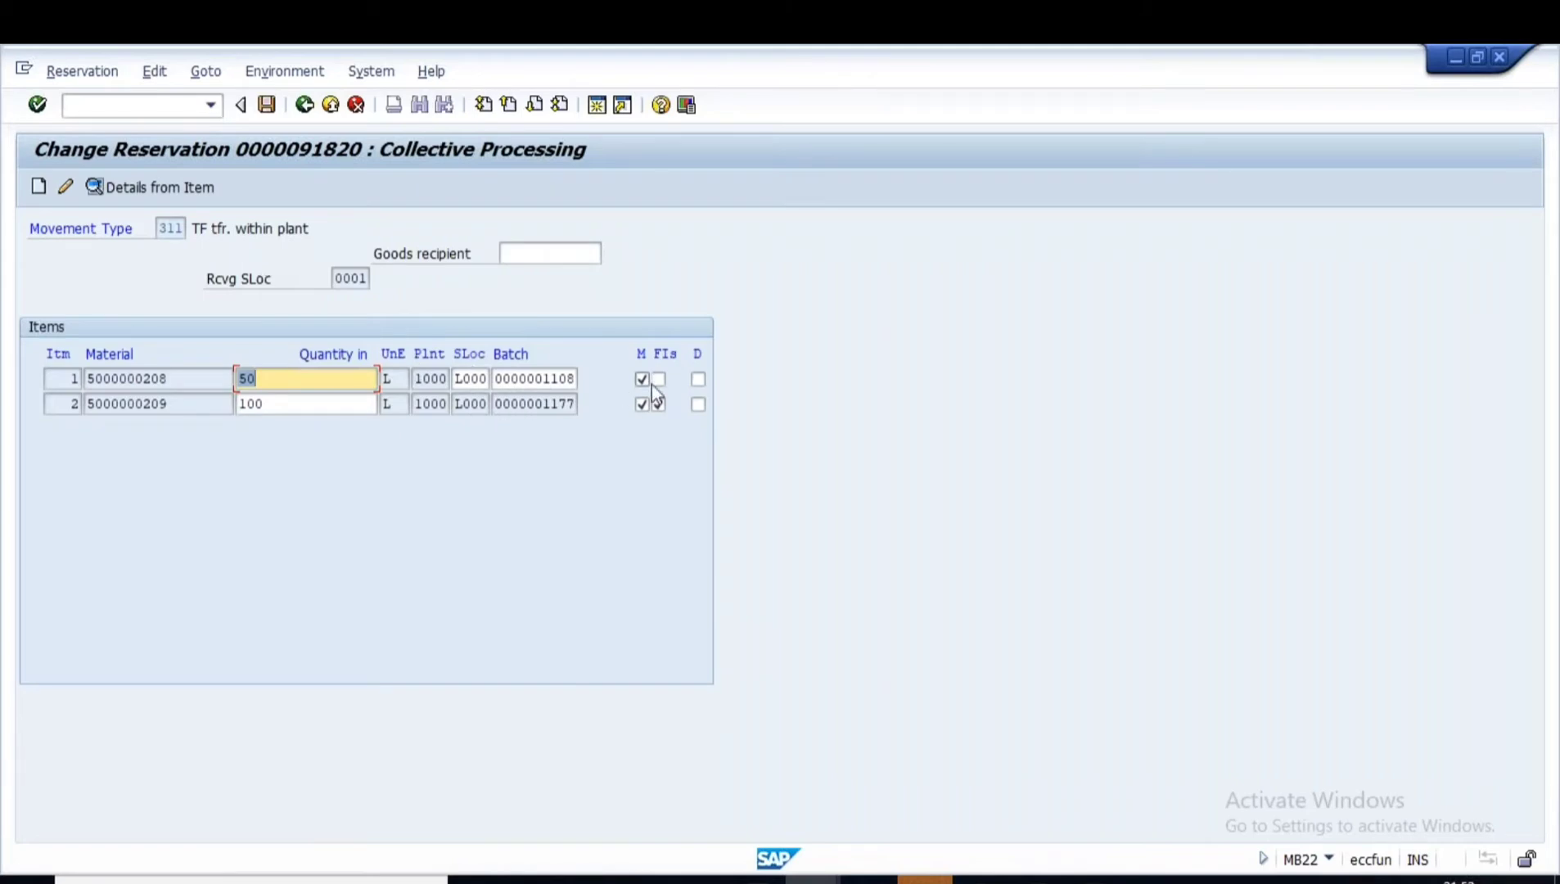
left_click(659, 379)
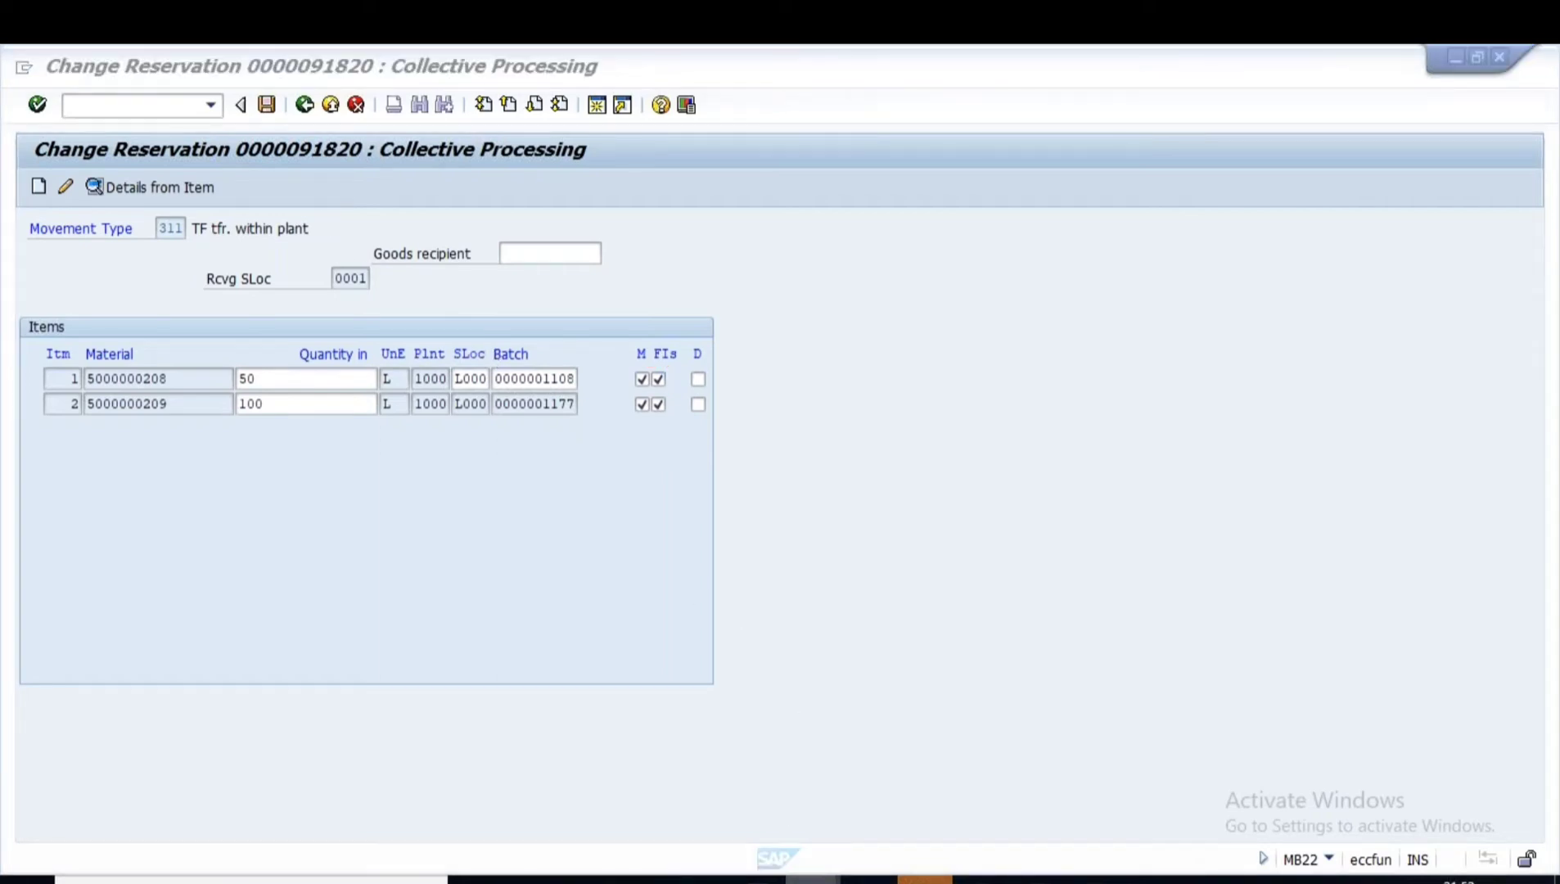
- Check Castor Oil's existing stock and reserved quantity in the stock overview, then post the changed reservation
mouse_move(813, 880)
left_click(788, 748)
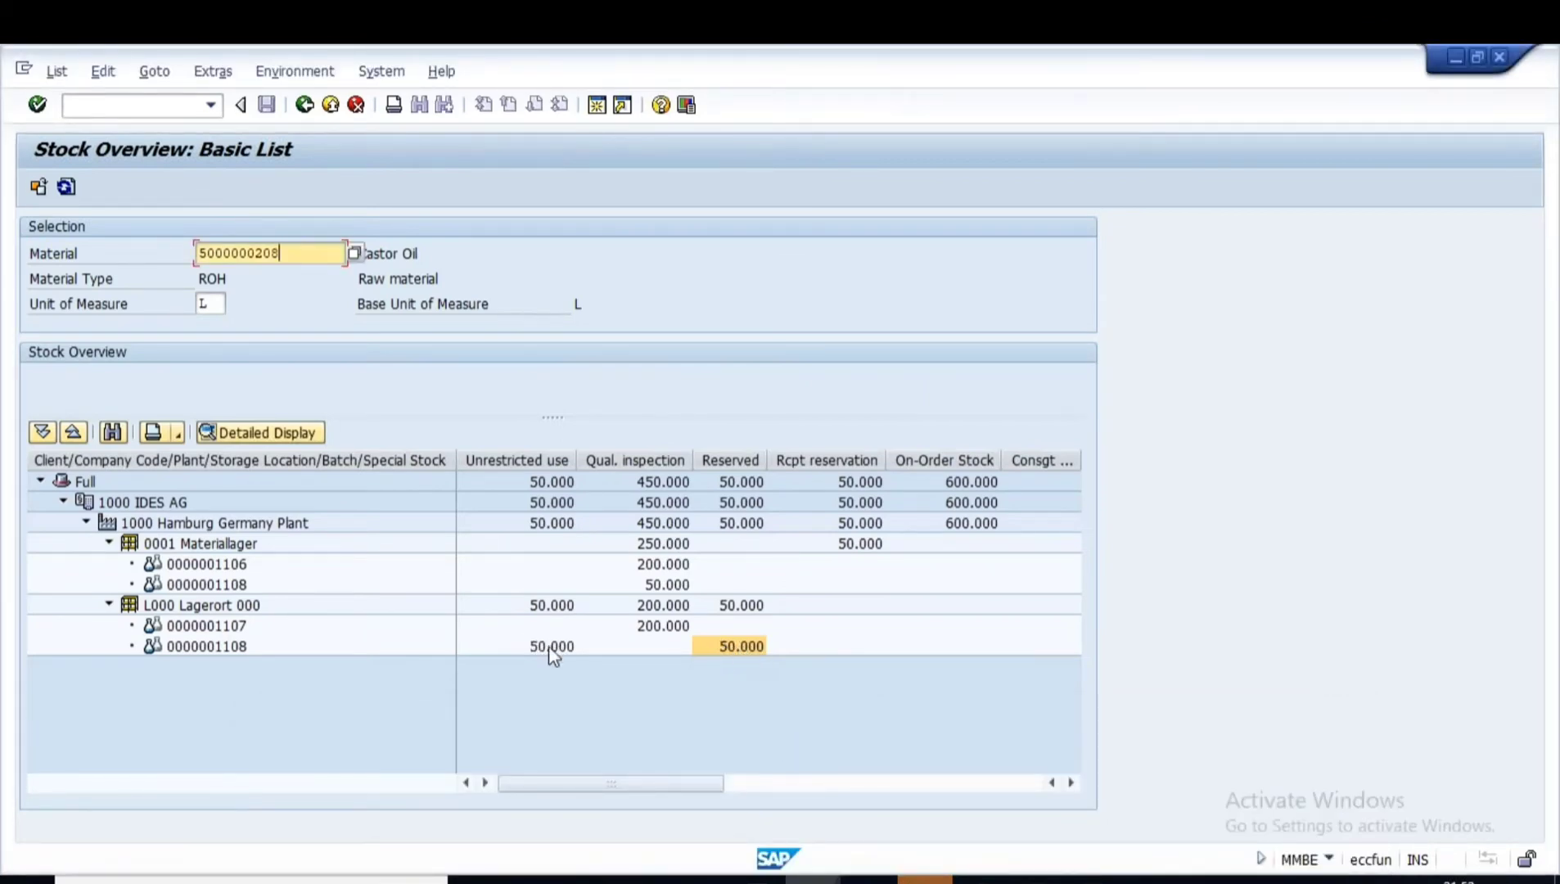
key("alt+Tab")
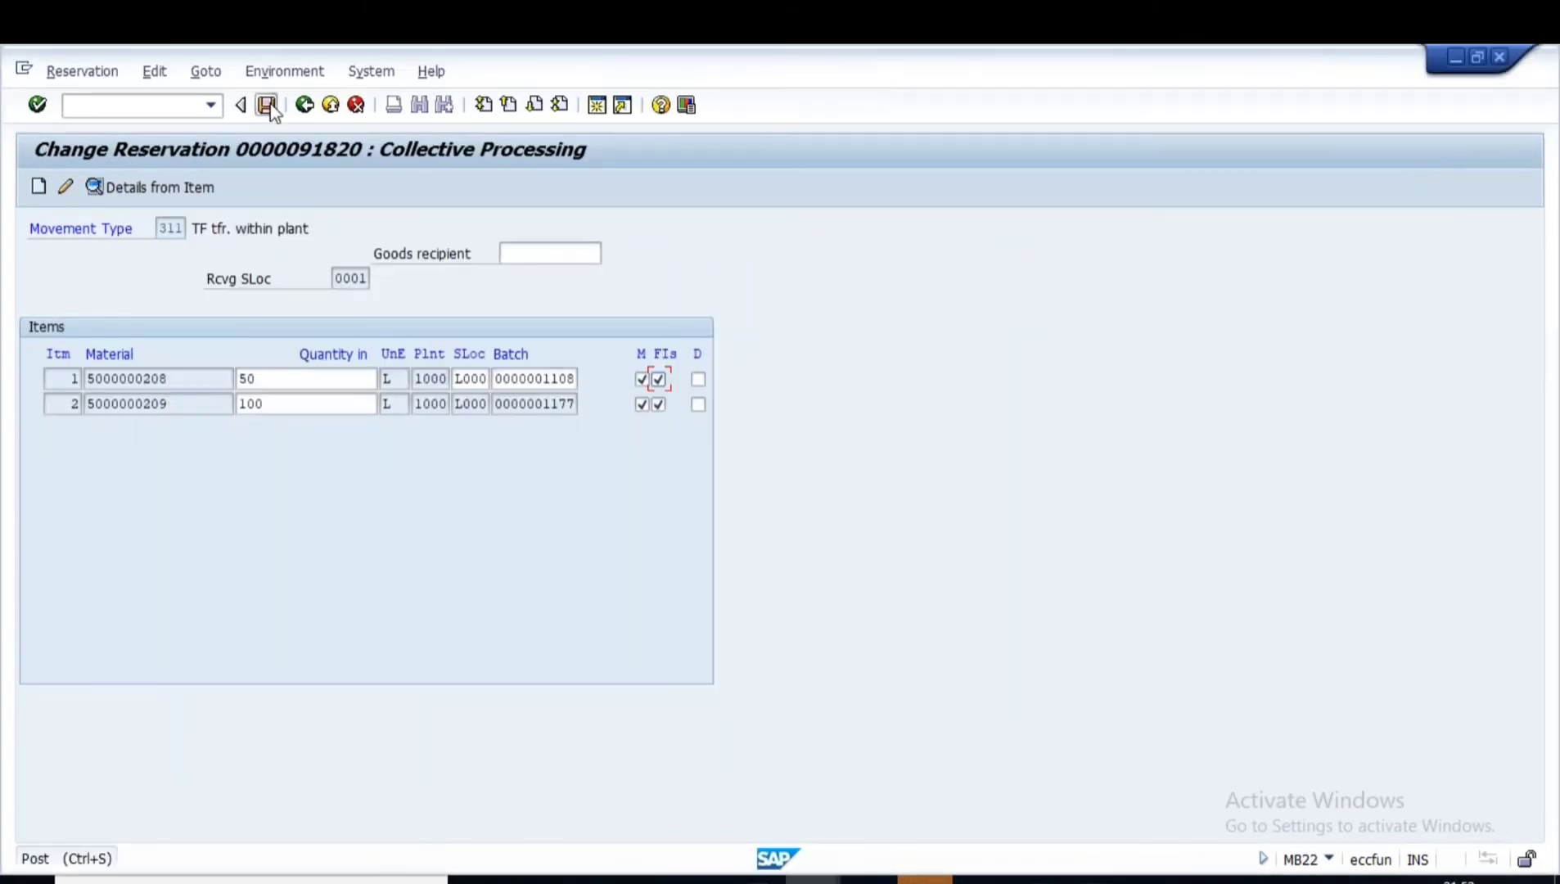
left_click(266, 104)
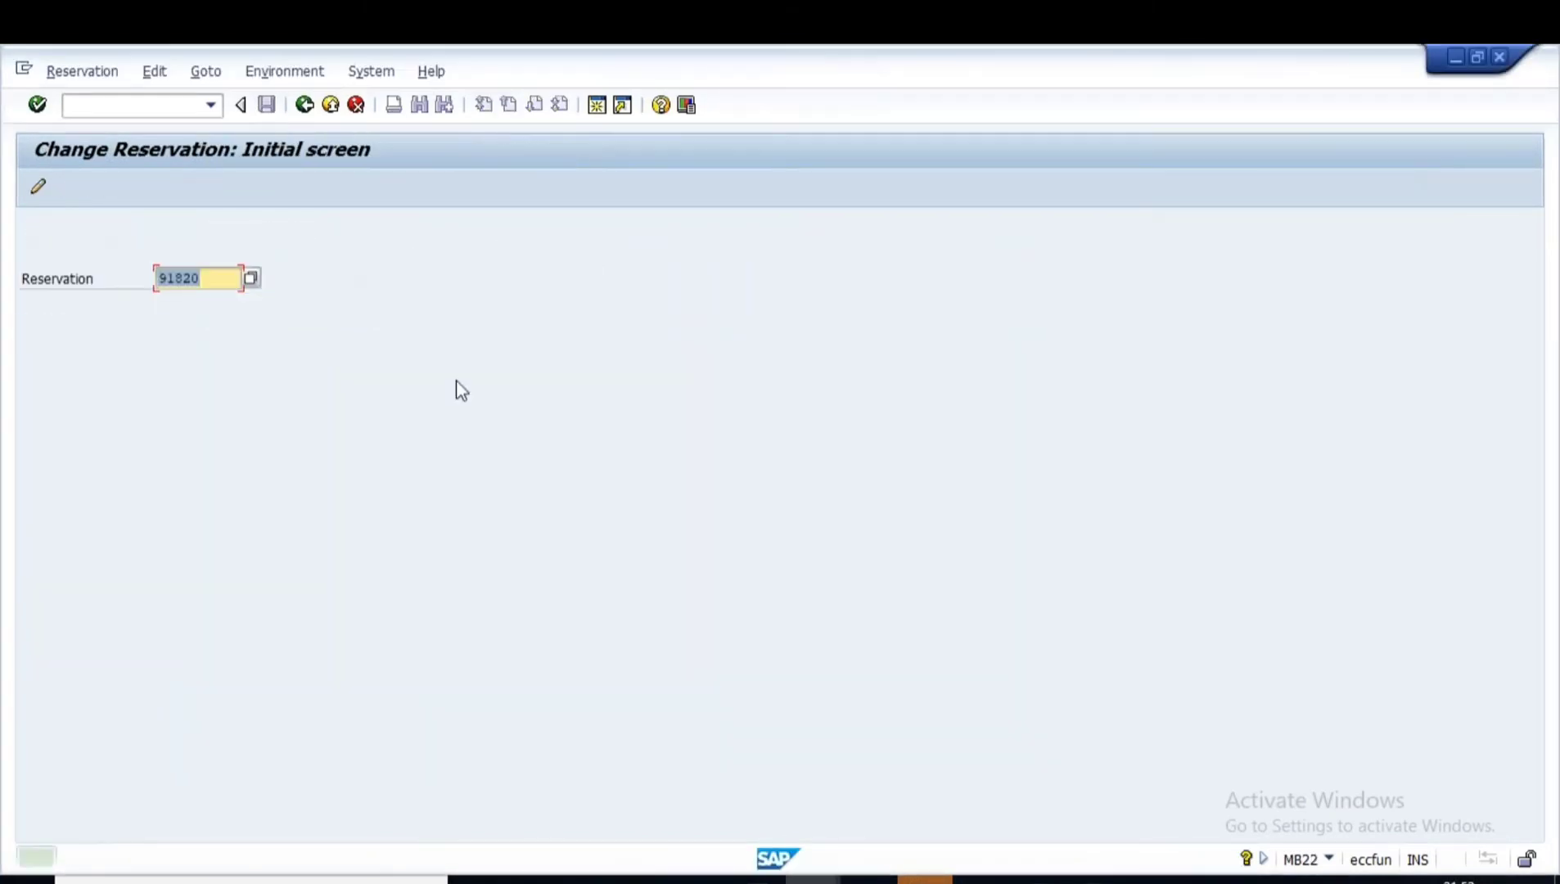
left_click(813, 879)
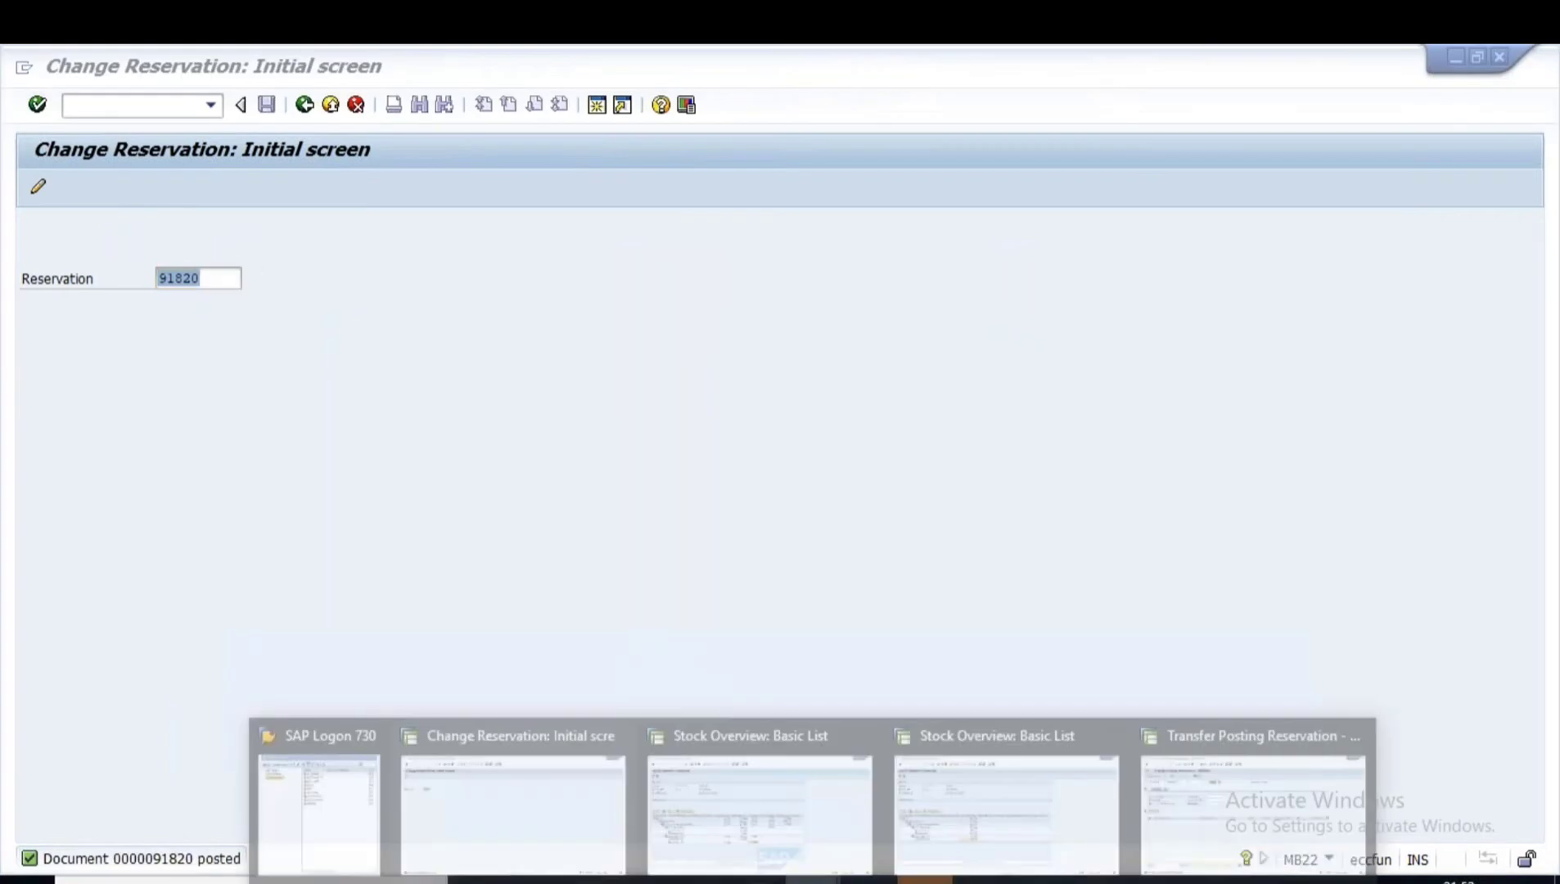
left_click(799, 760)
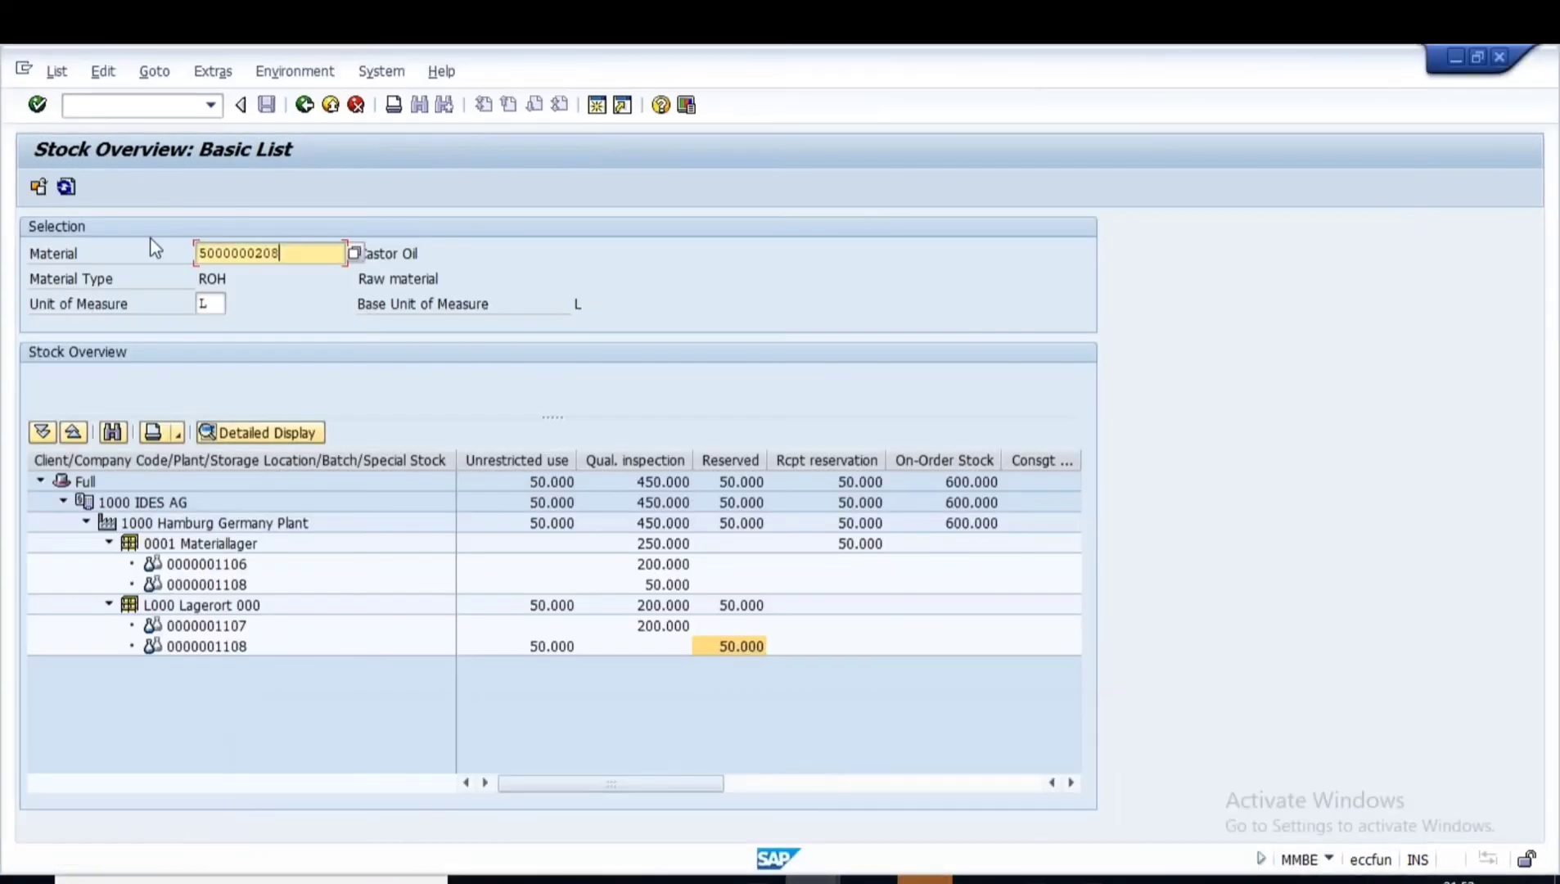
left_click(67, 188)
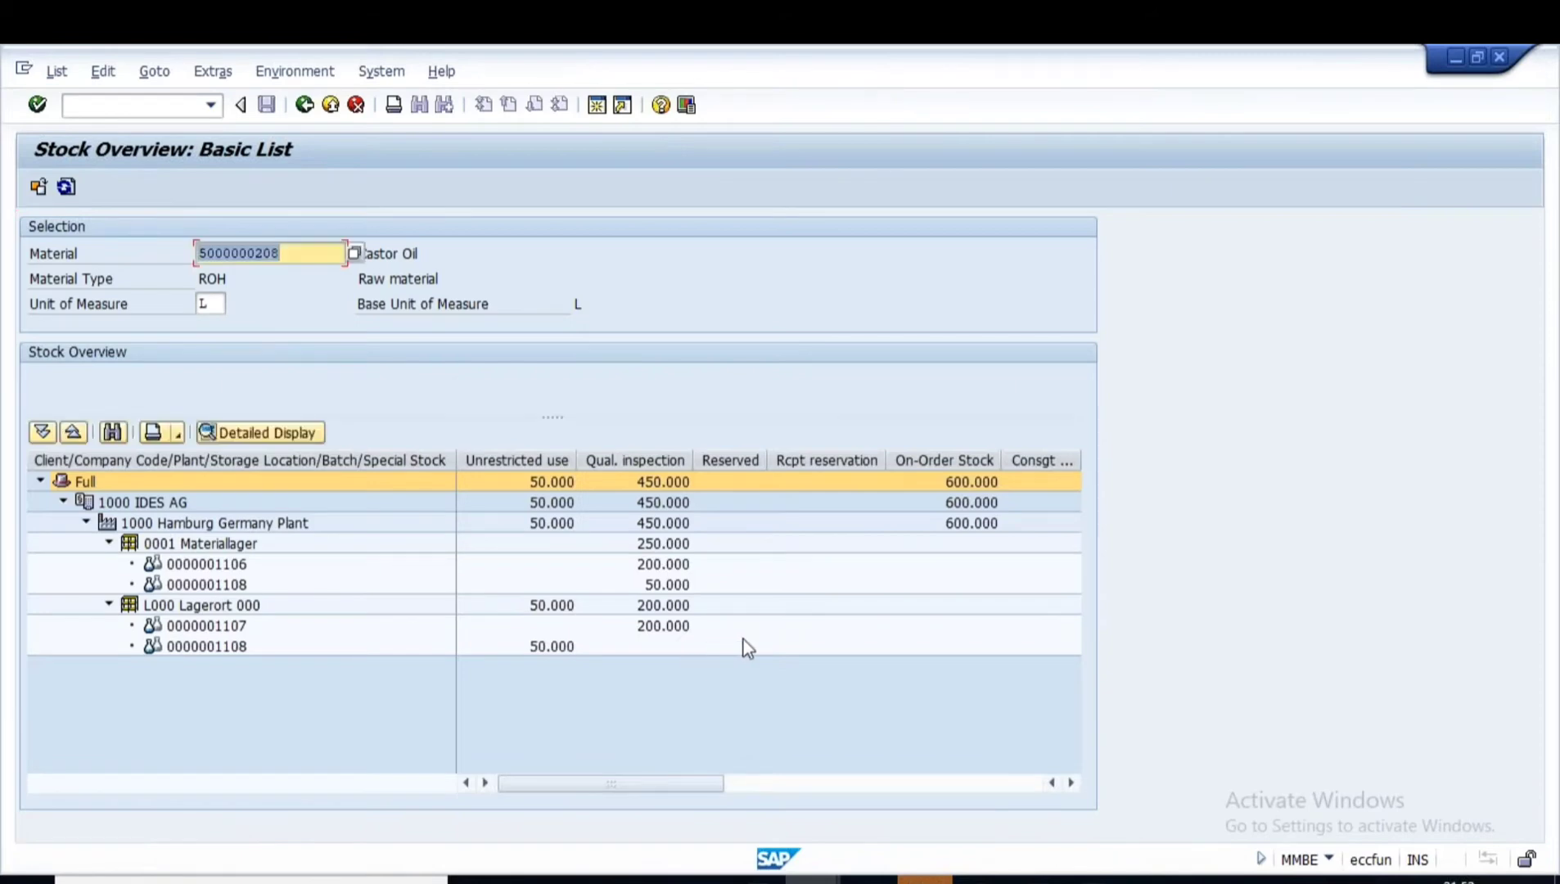
left_click(745, 646)
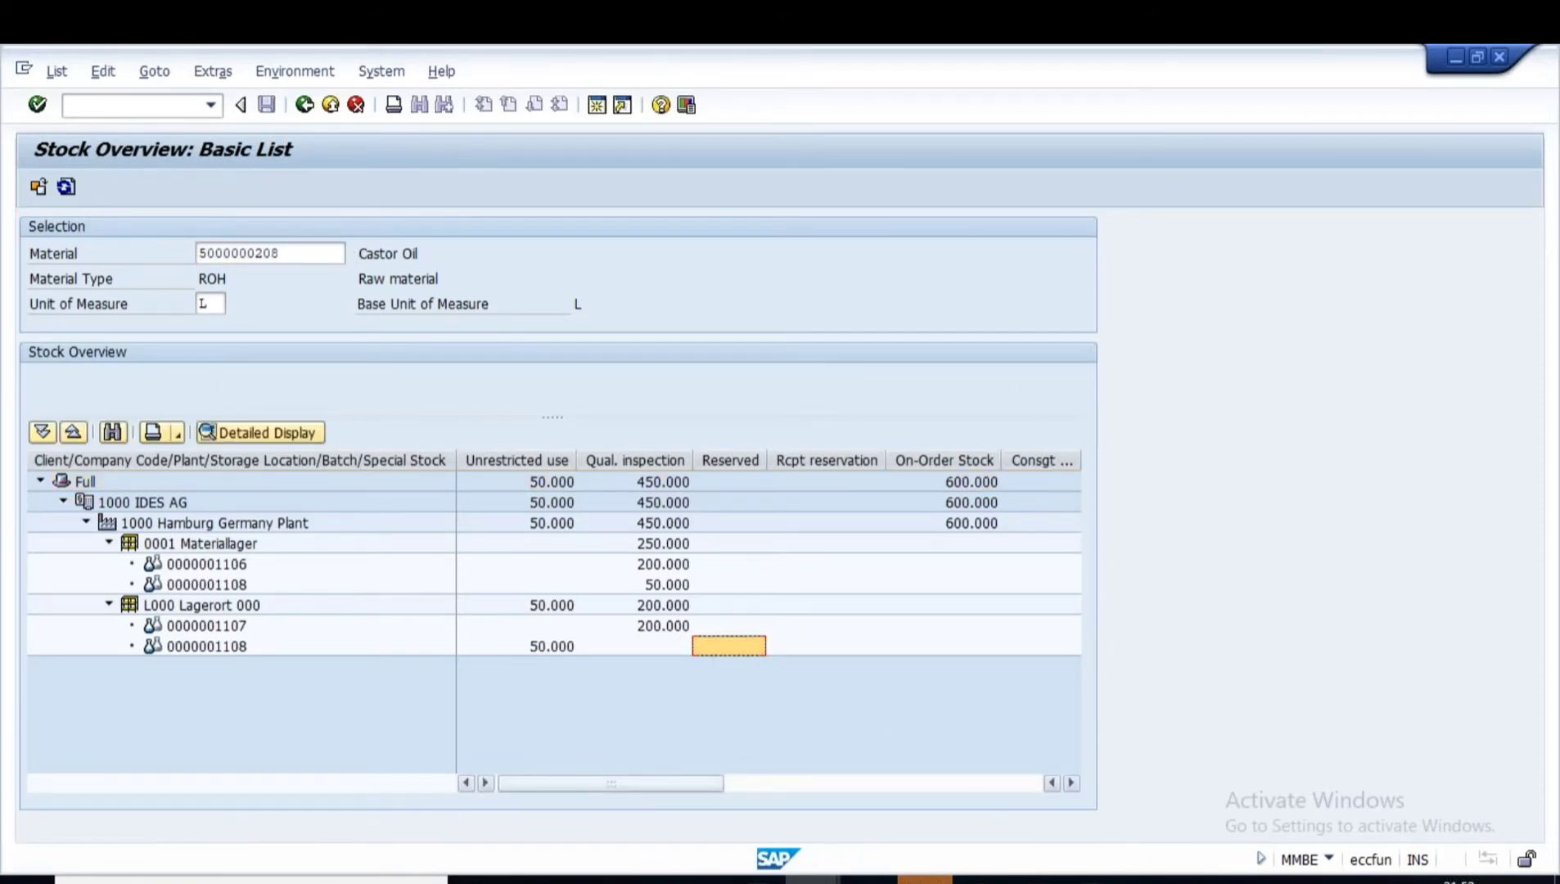
key("alt+Tab")
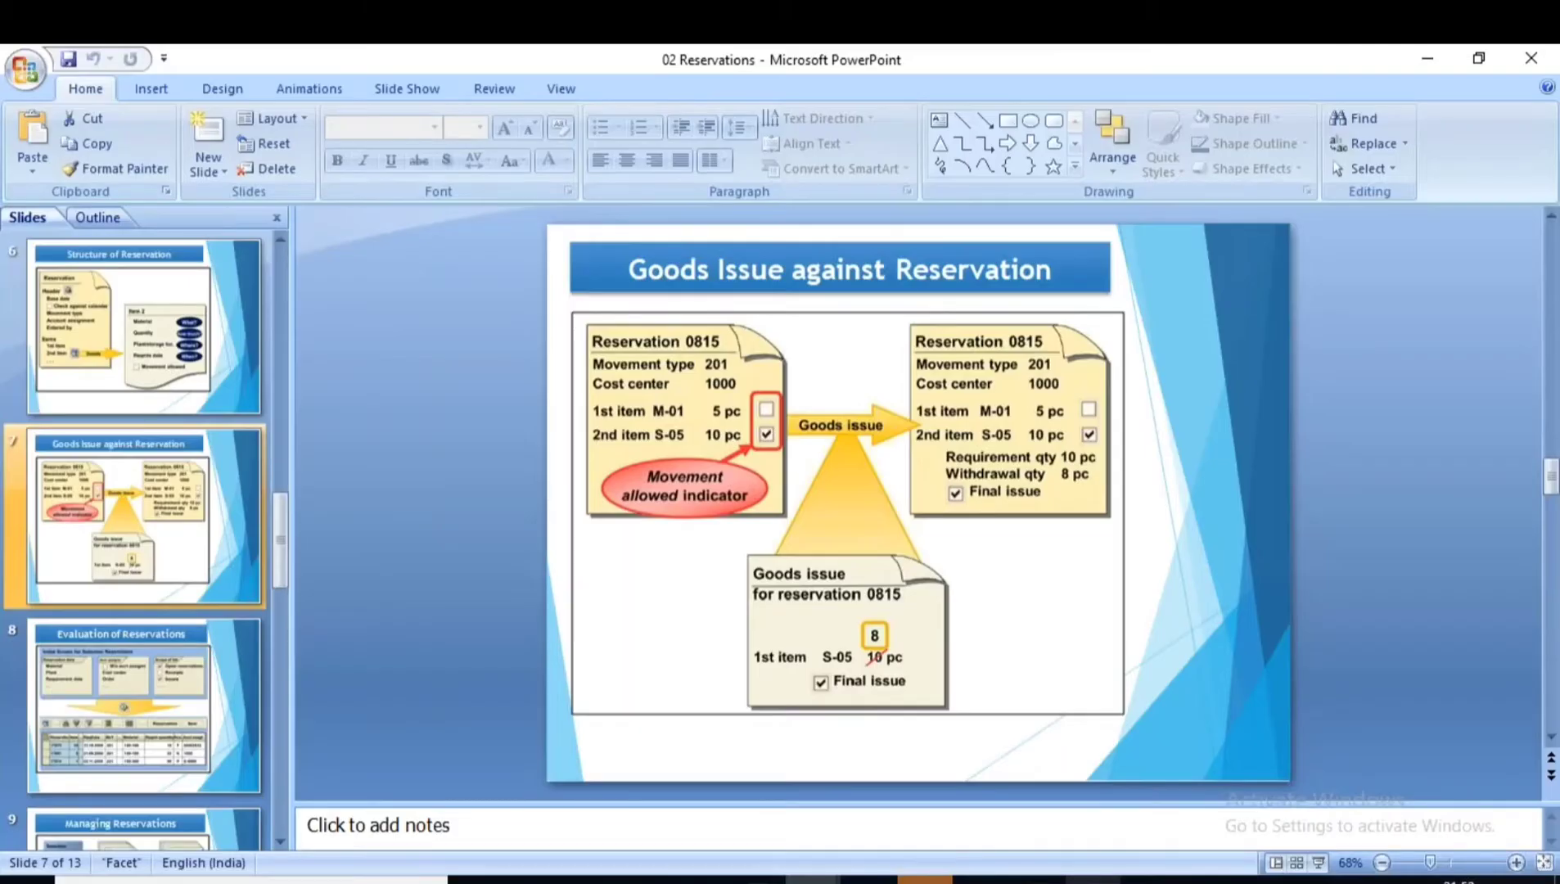
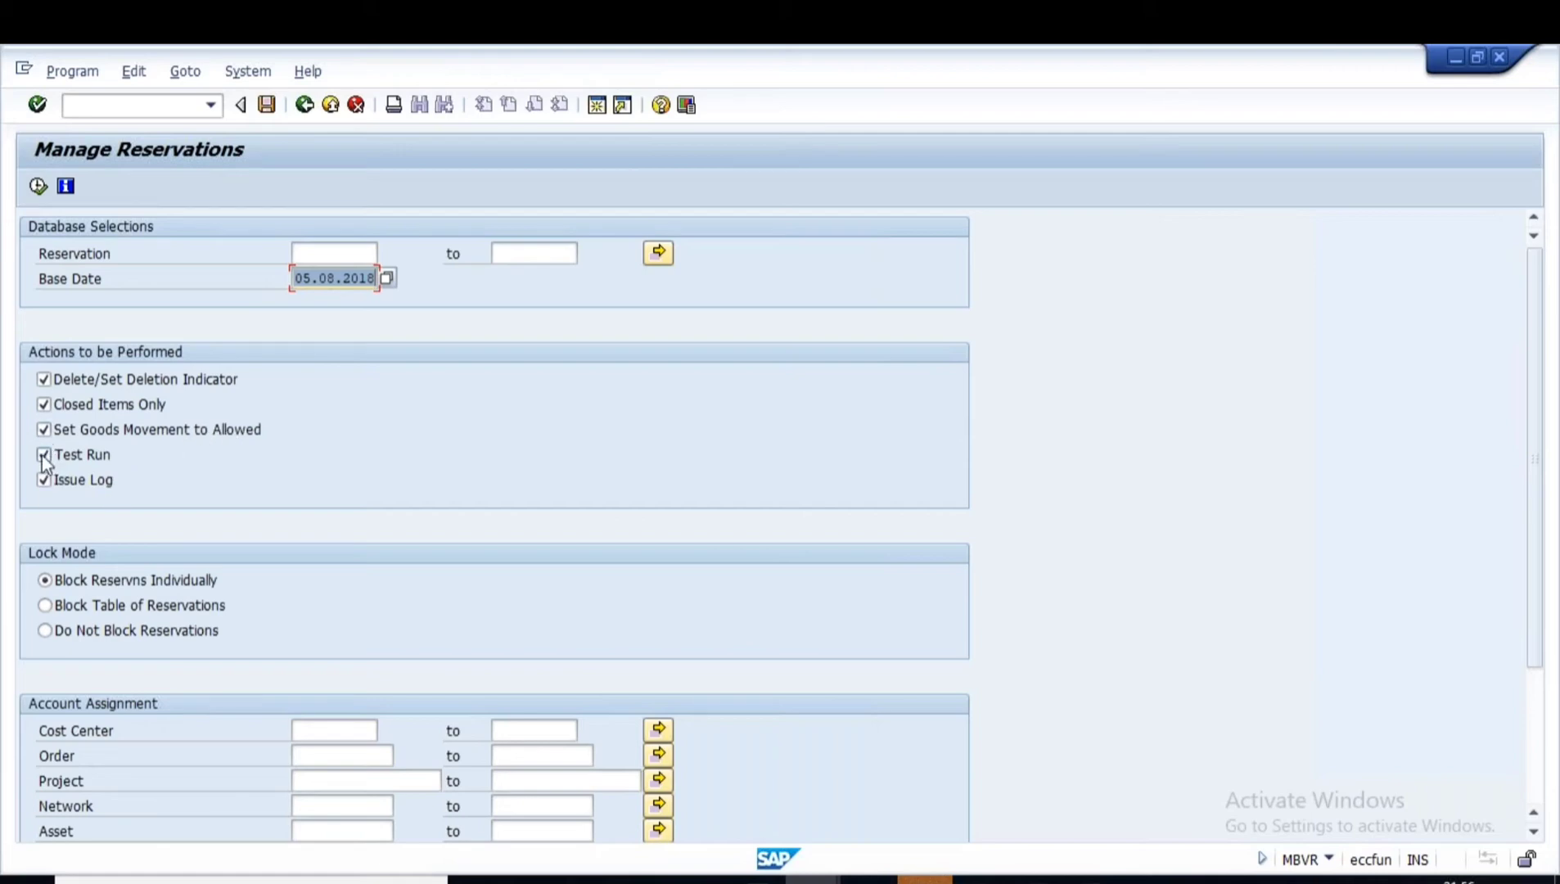
- Test-run the reservation management for base date 05.08.2018 without the deletion indicator, closed items only and issue log options
left_click(45, 380)
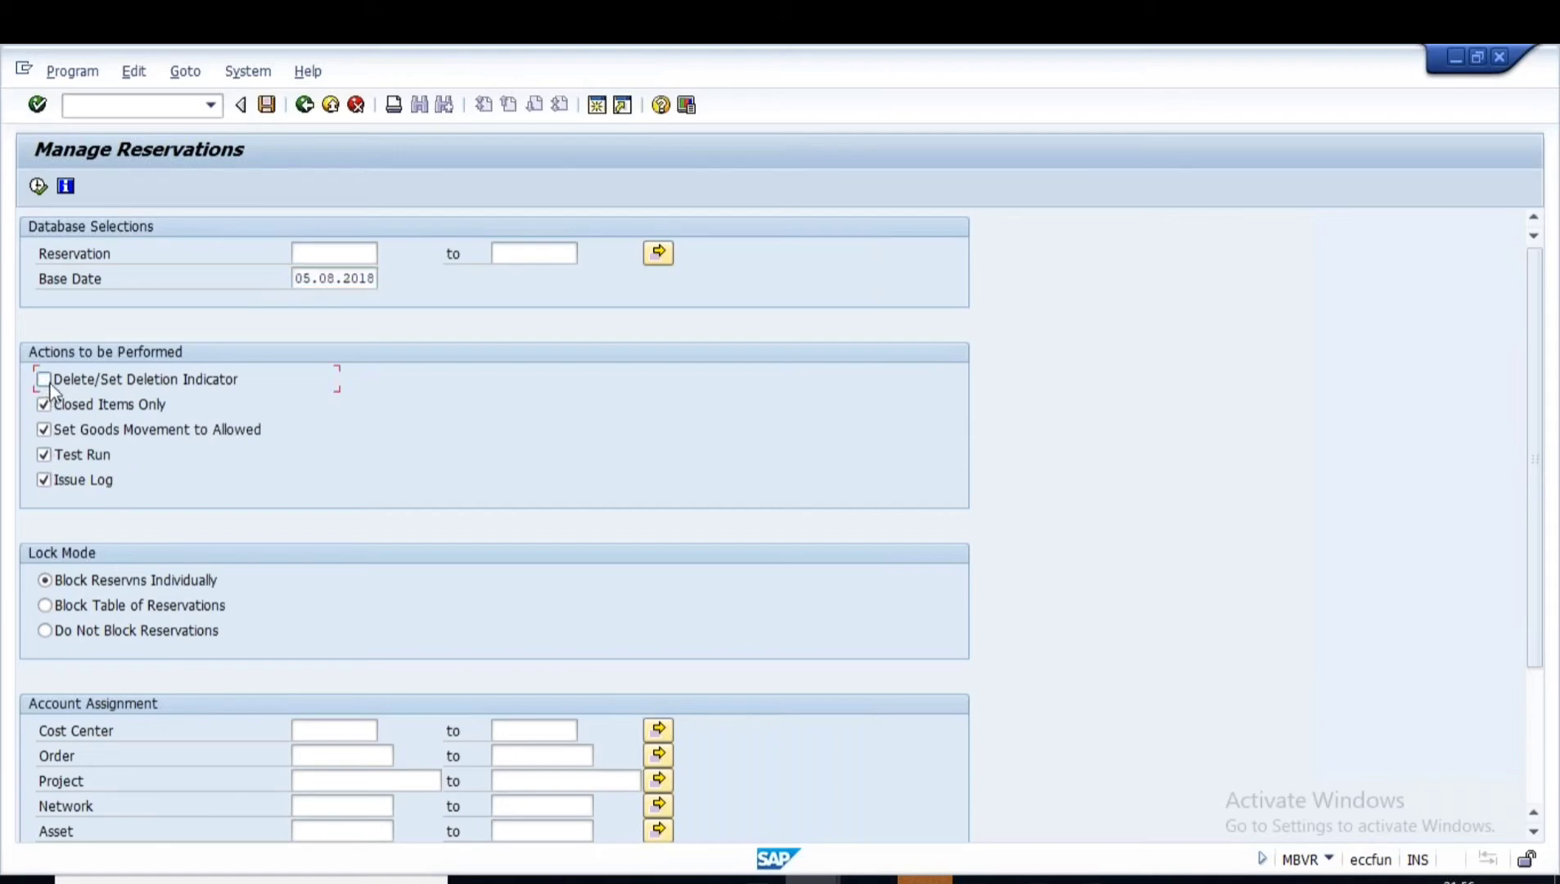
left_click(45, 404)
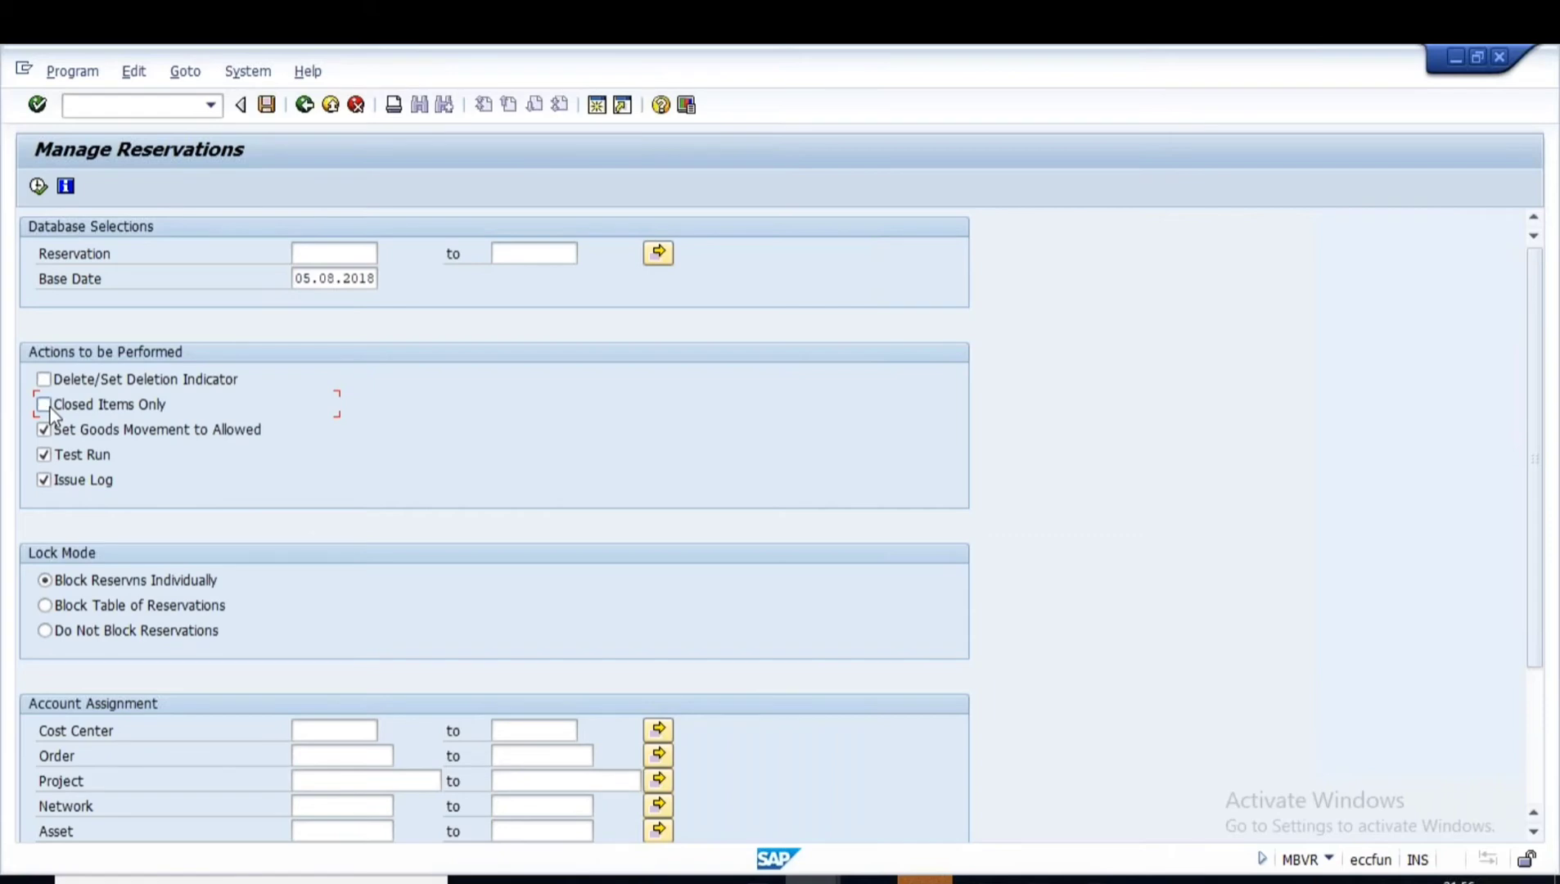
left_click(45, 480)
left_click(38, 187)
- Repeat the test run for base date 10.08.2018 with deletion indicator, closed items only and issue log switched off
left_click(309, 280)
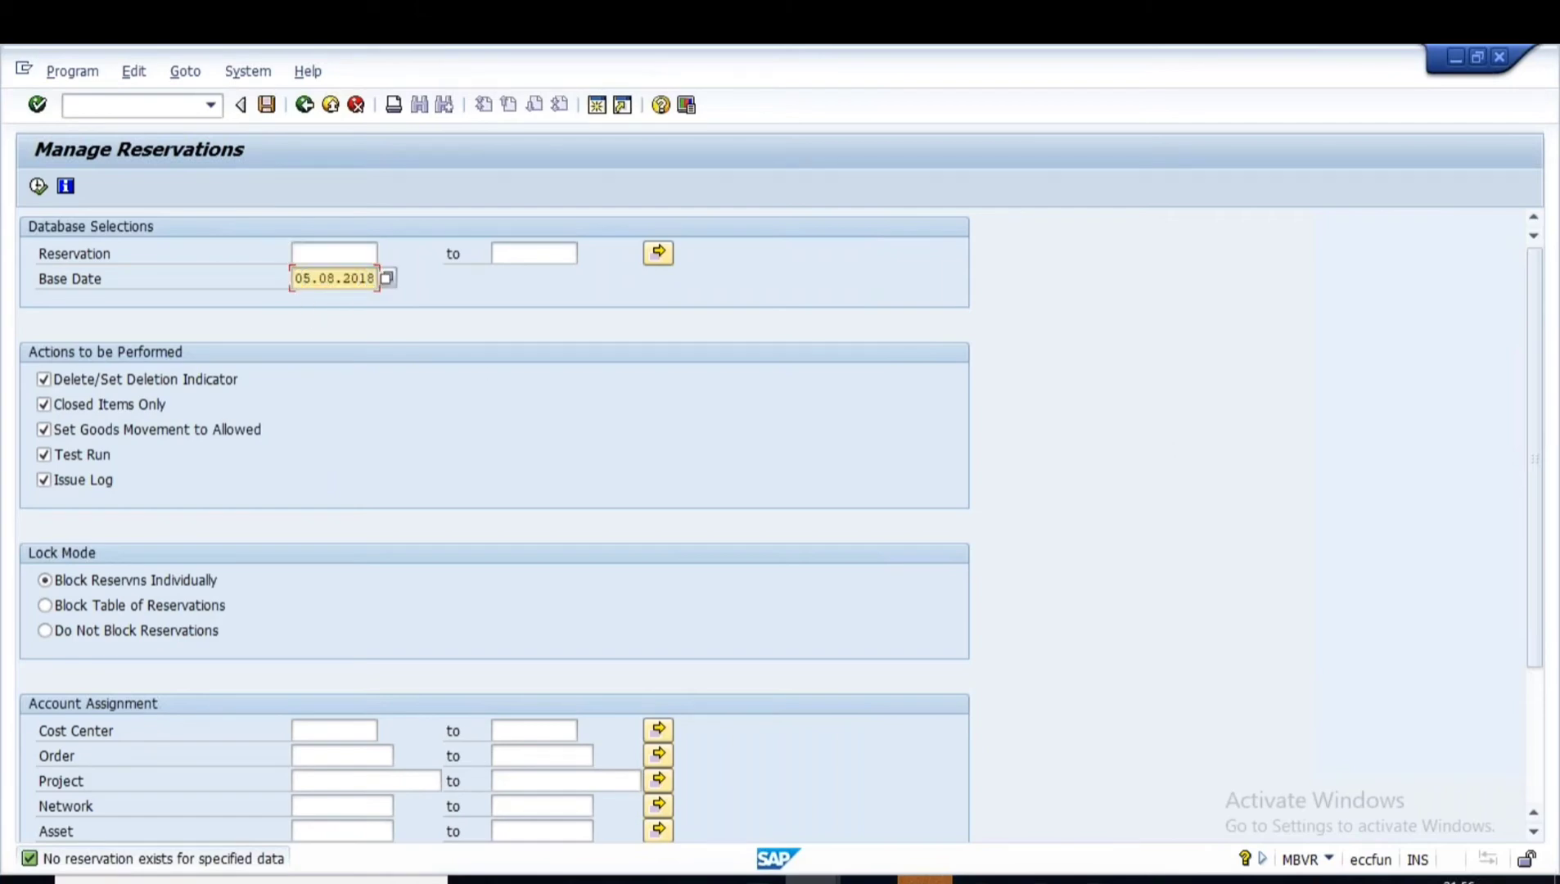
key("Delete")
type("10")
left_click(45, 404)
left_click(44, 379)
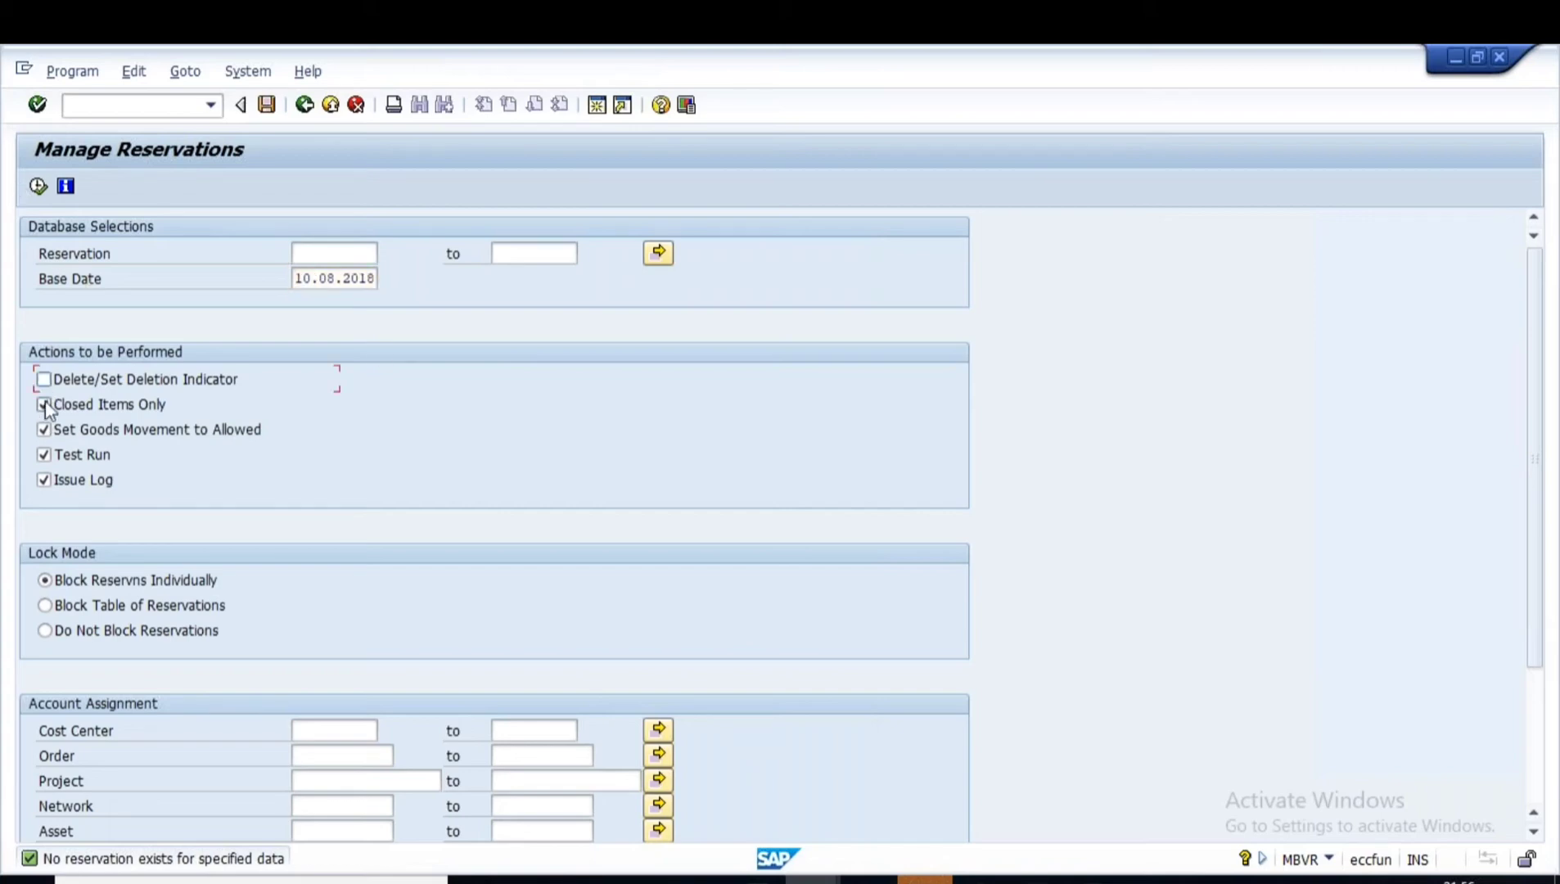
left_click(44, 476)
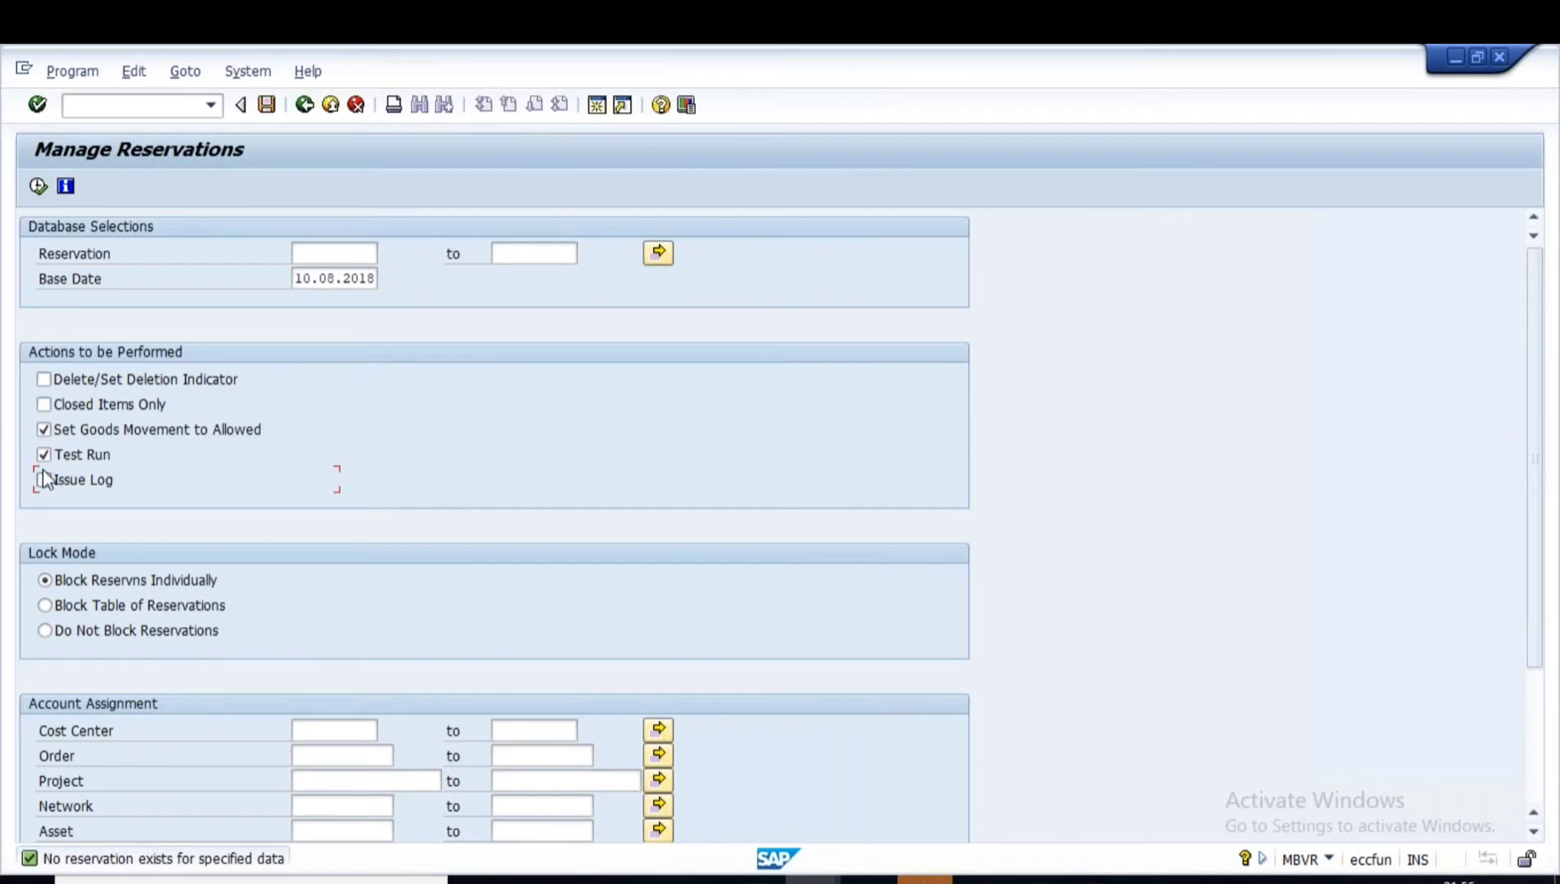
left_click(37, 187)
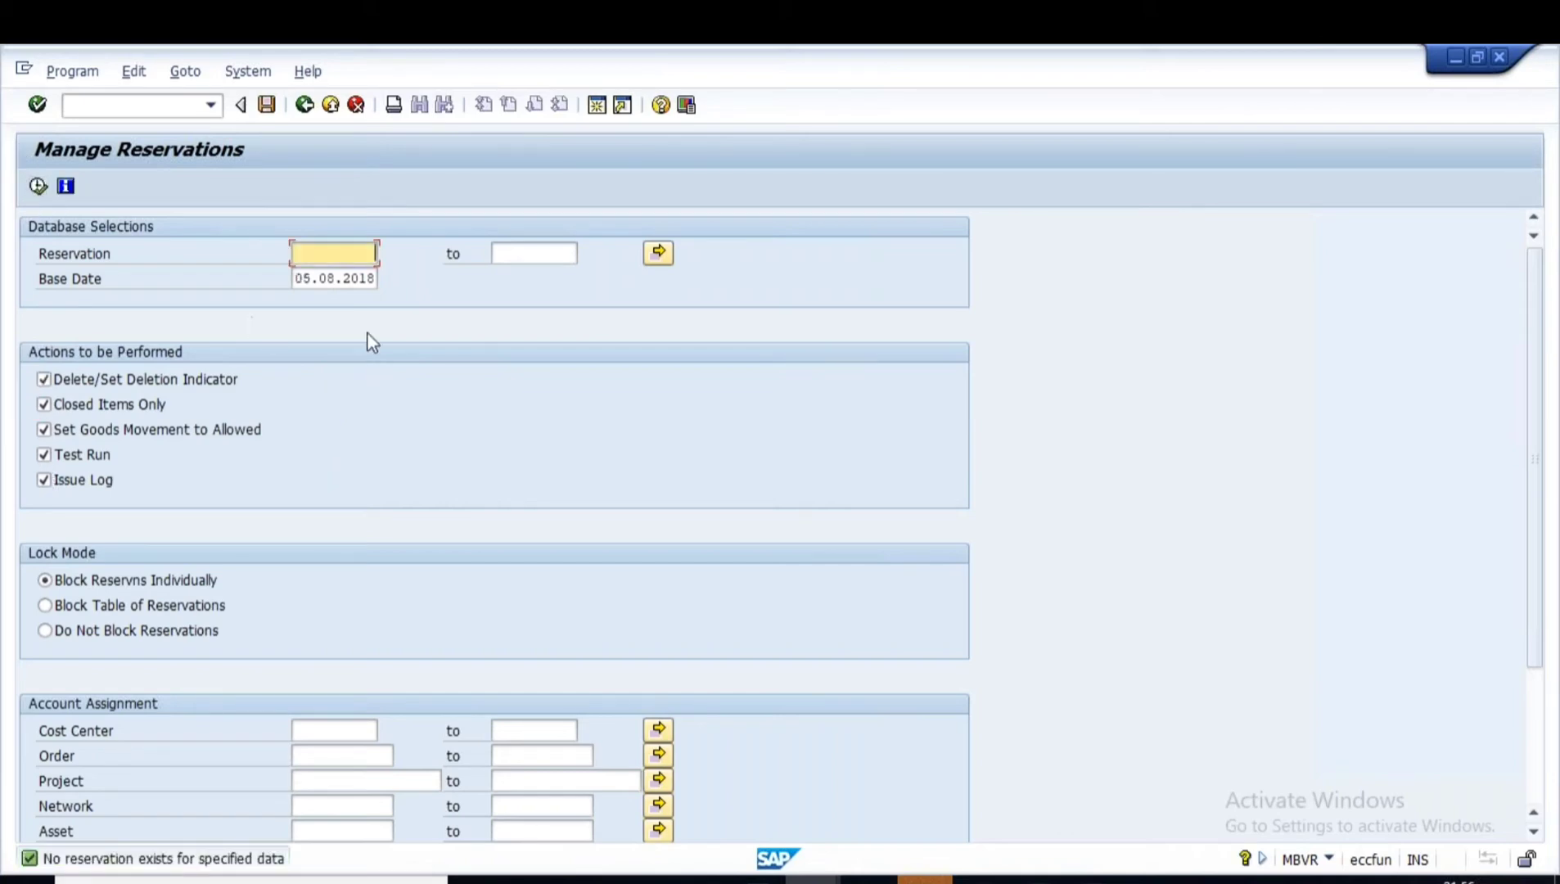
- Repeat the test run for base date 01.07.2018 with deletion indicator and closed items only off, keeping goods movement allowed on
left_click(320, 279)
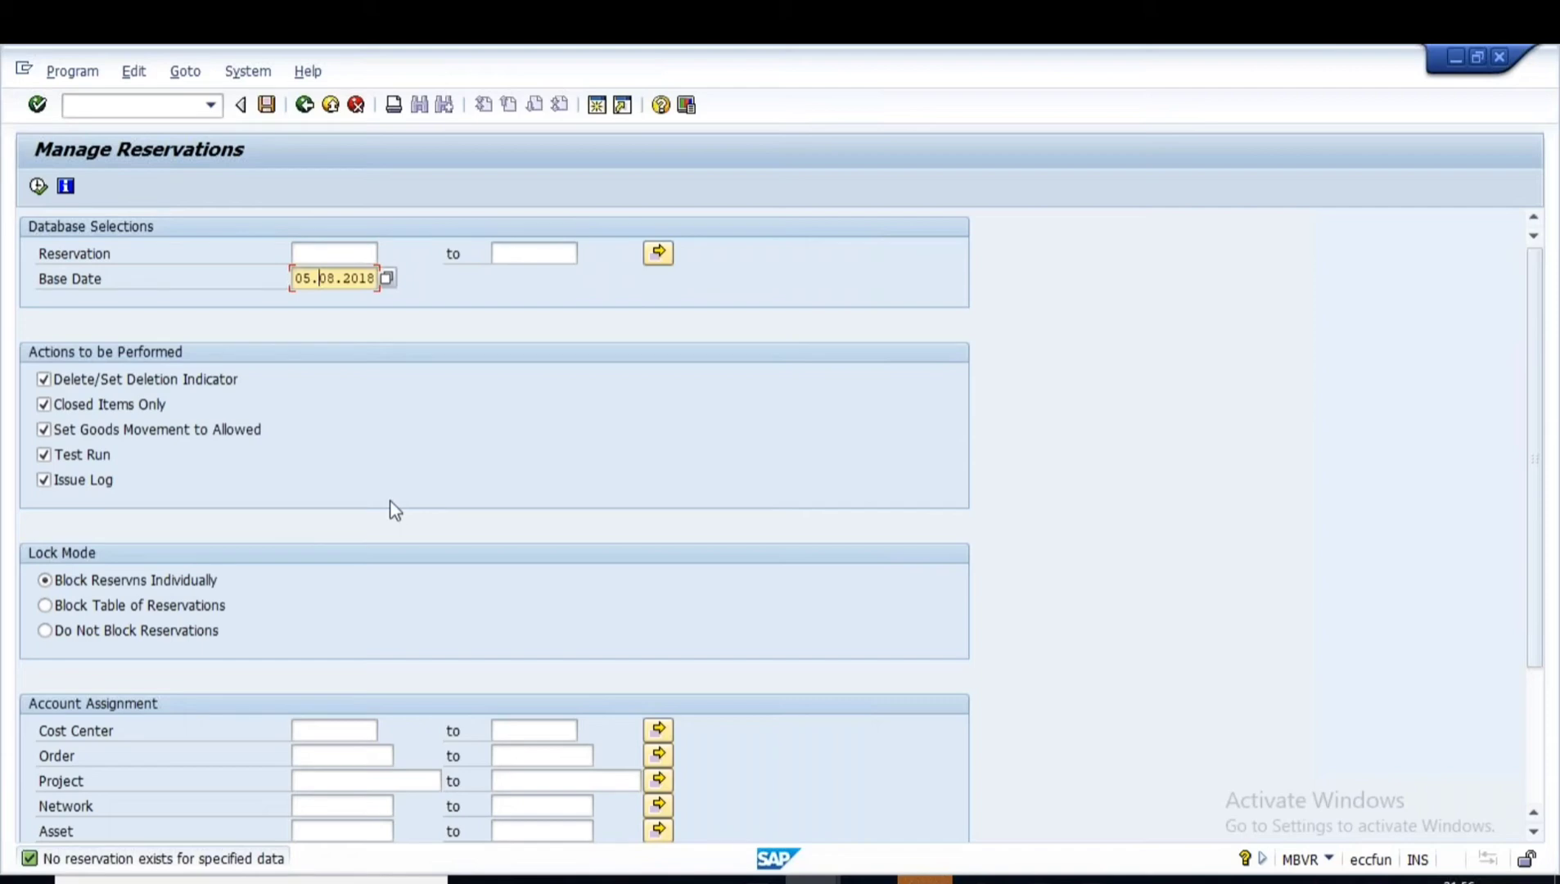
key("BackSpace")
key("BackSpace")
type("1")
key("BackSpace")
type("01")
key("BackSpace")
type("7")
left_click(43, 379)
left_click(44, 428)
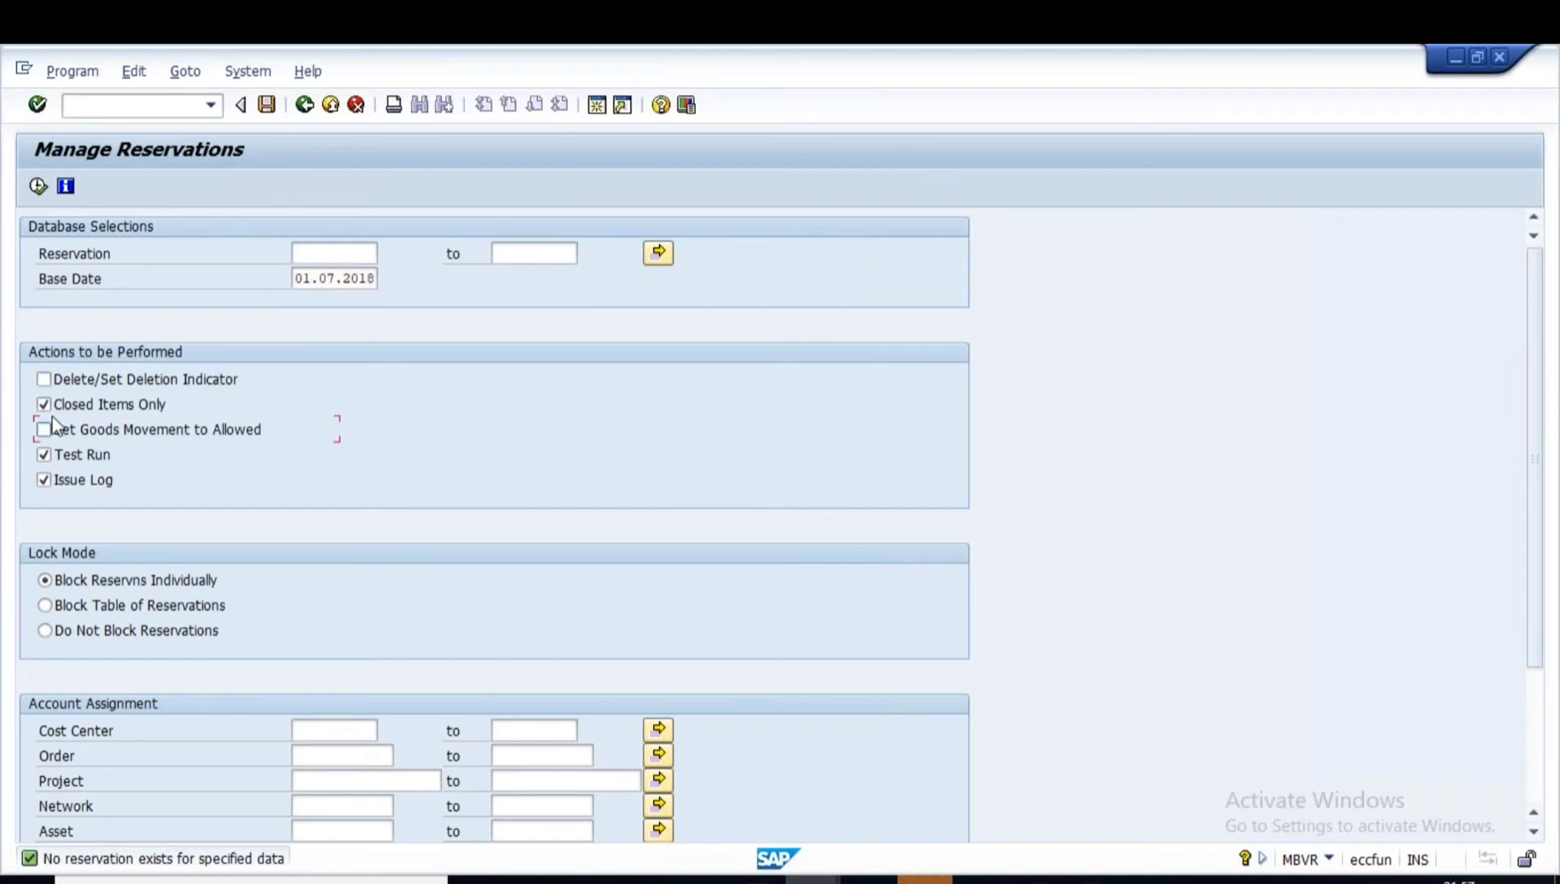
left_click(44, 404)
left_click(44, 429)
left_click(39, 187)
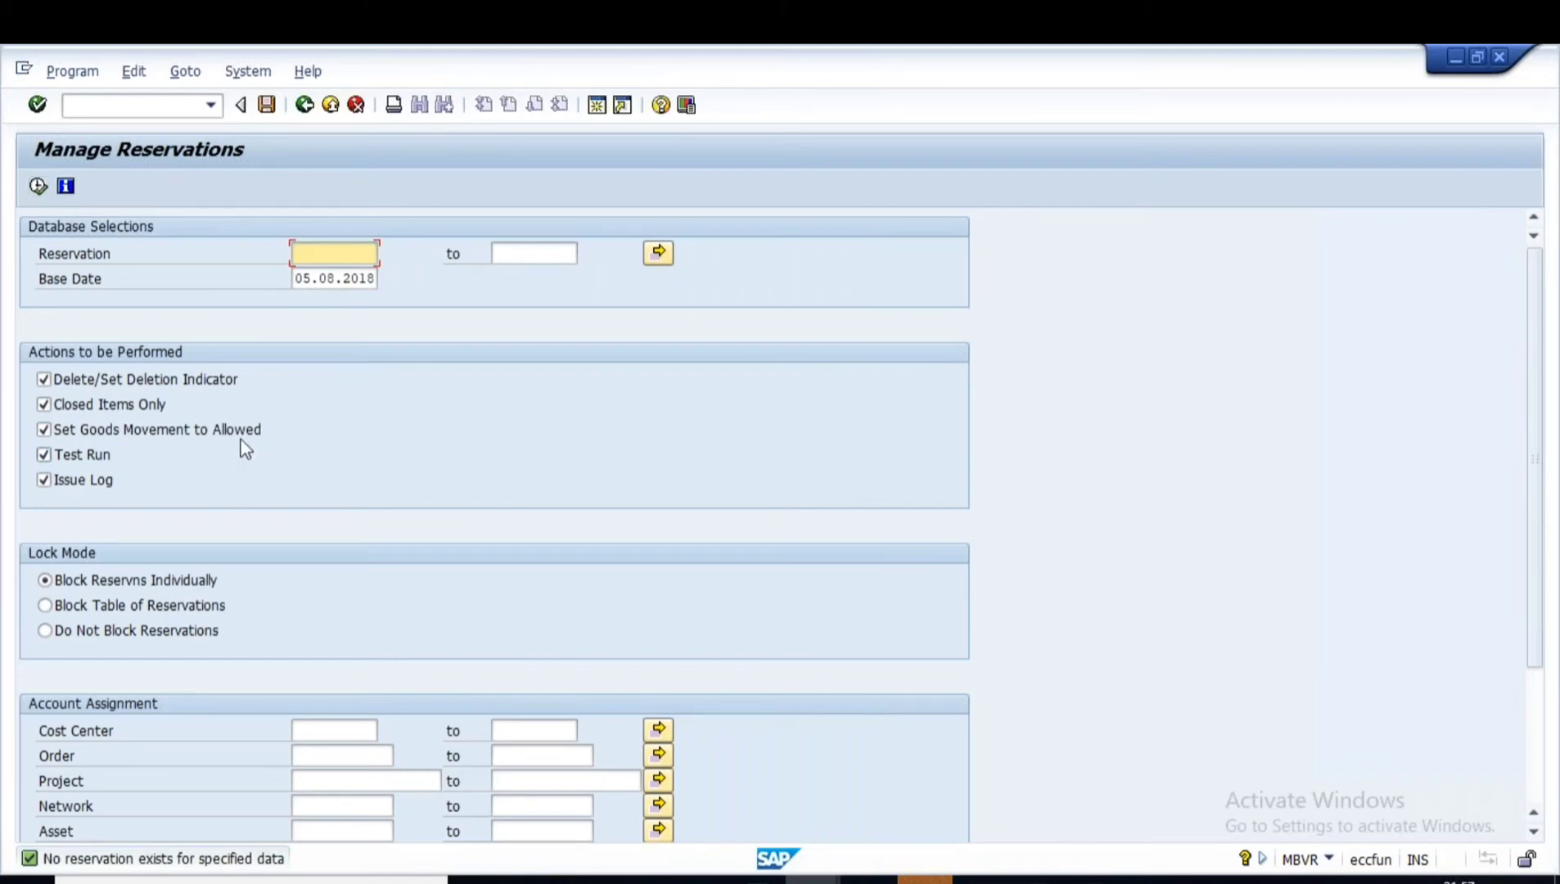
- Repeat the test run for base date 05.08.2018 with only the deletion indicator and issue log options switched off
left_click(44, 379)
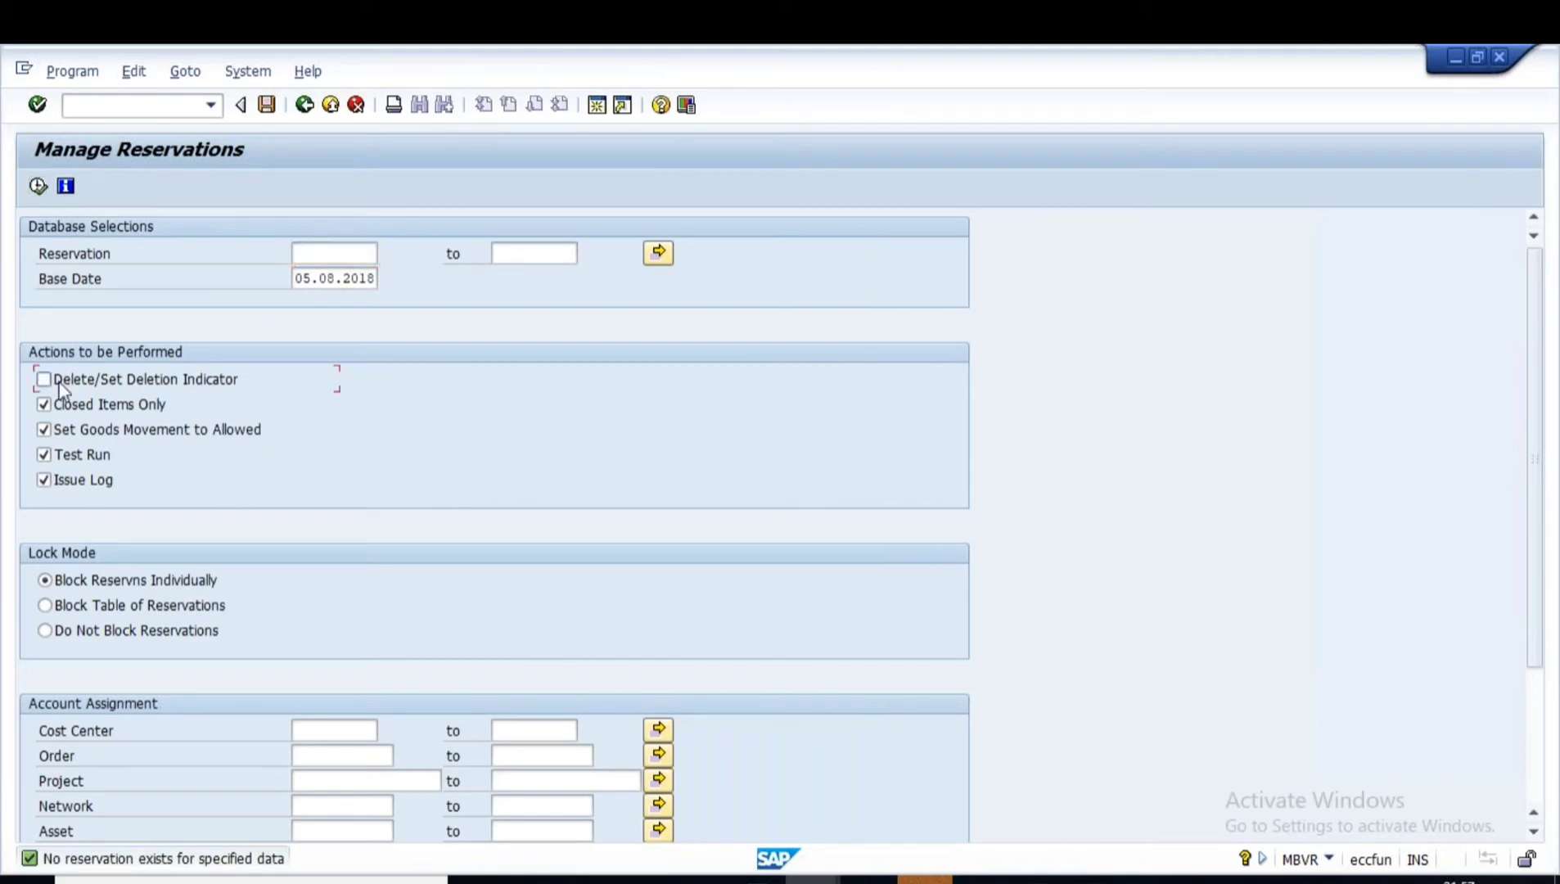
left_click(45, 479)
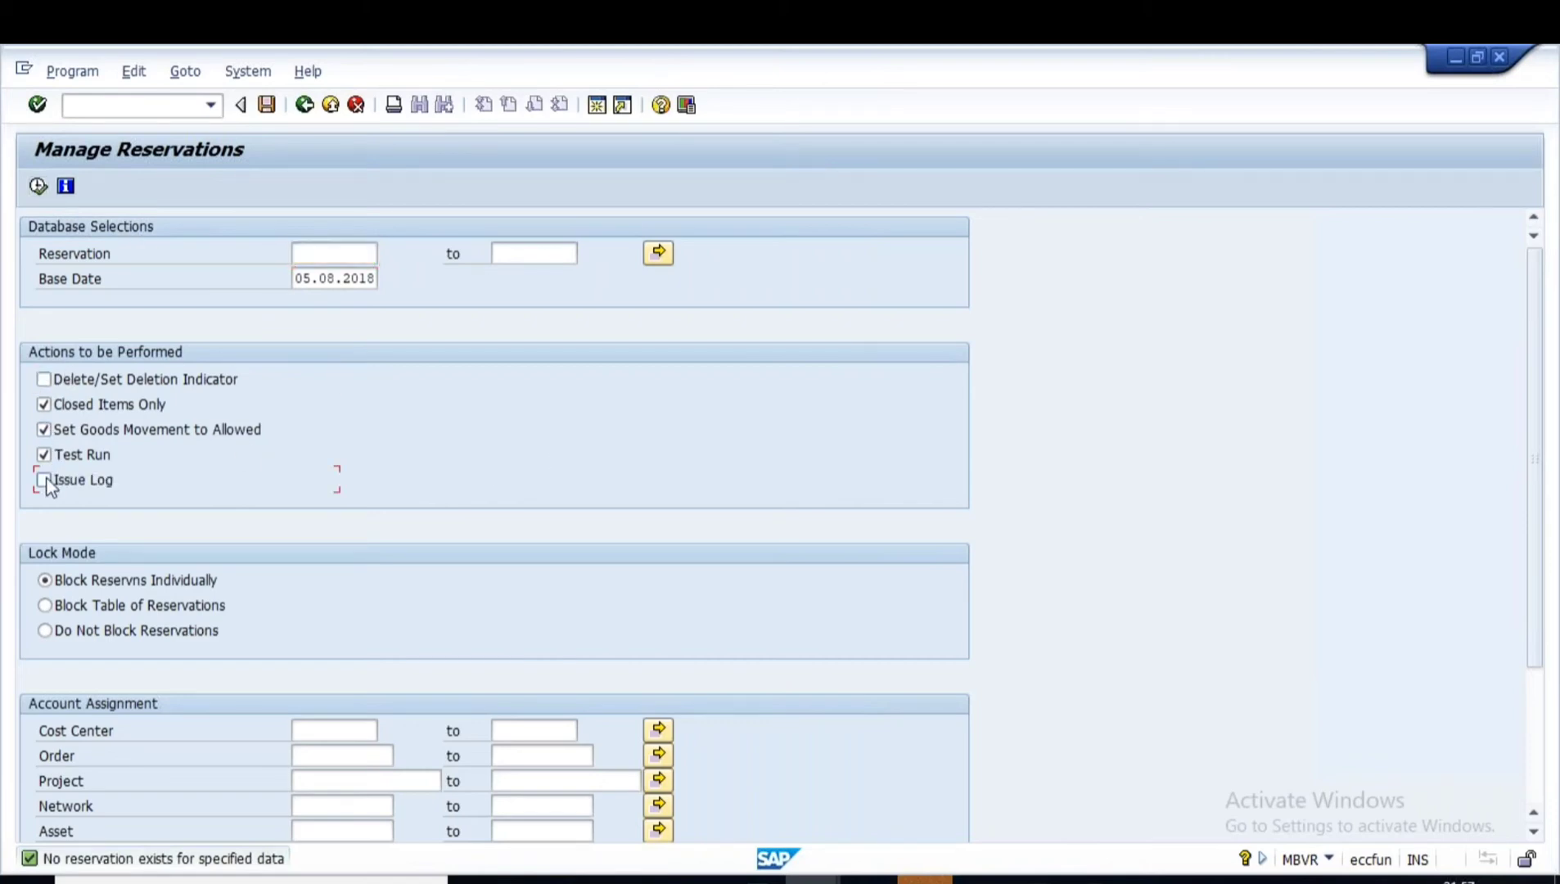
left_click(37, 187)
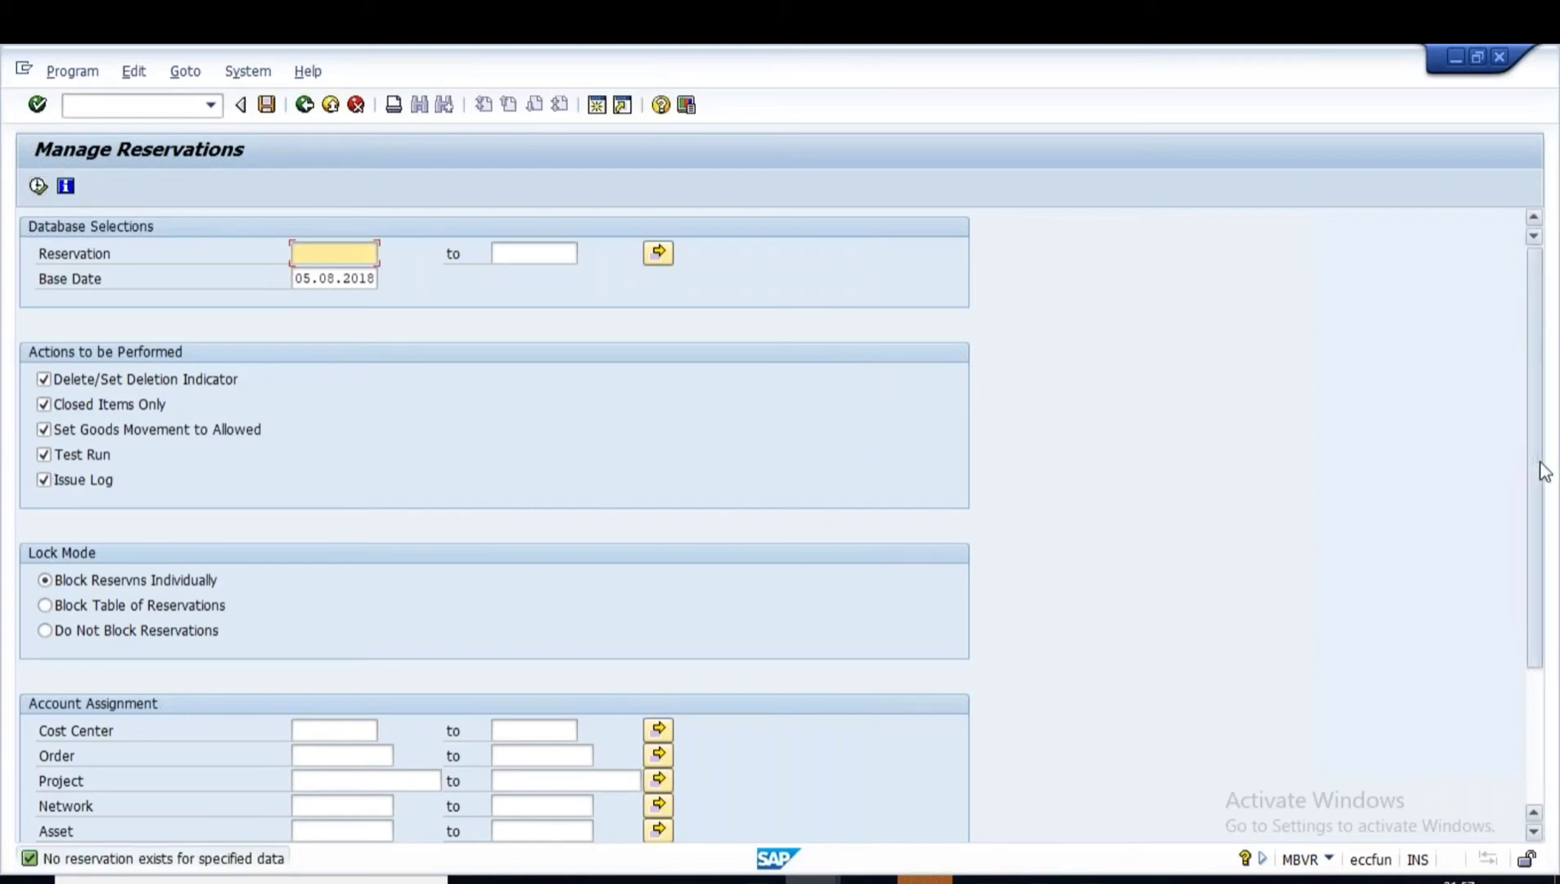
scroll(1538, 491, "down", 2)
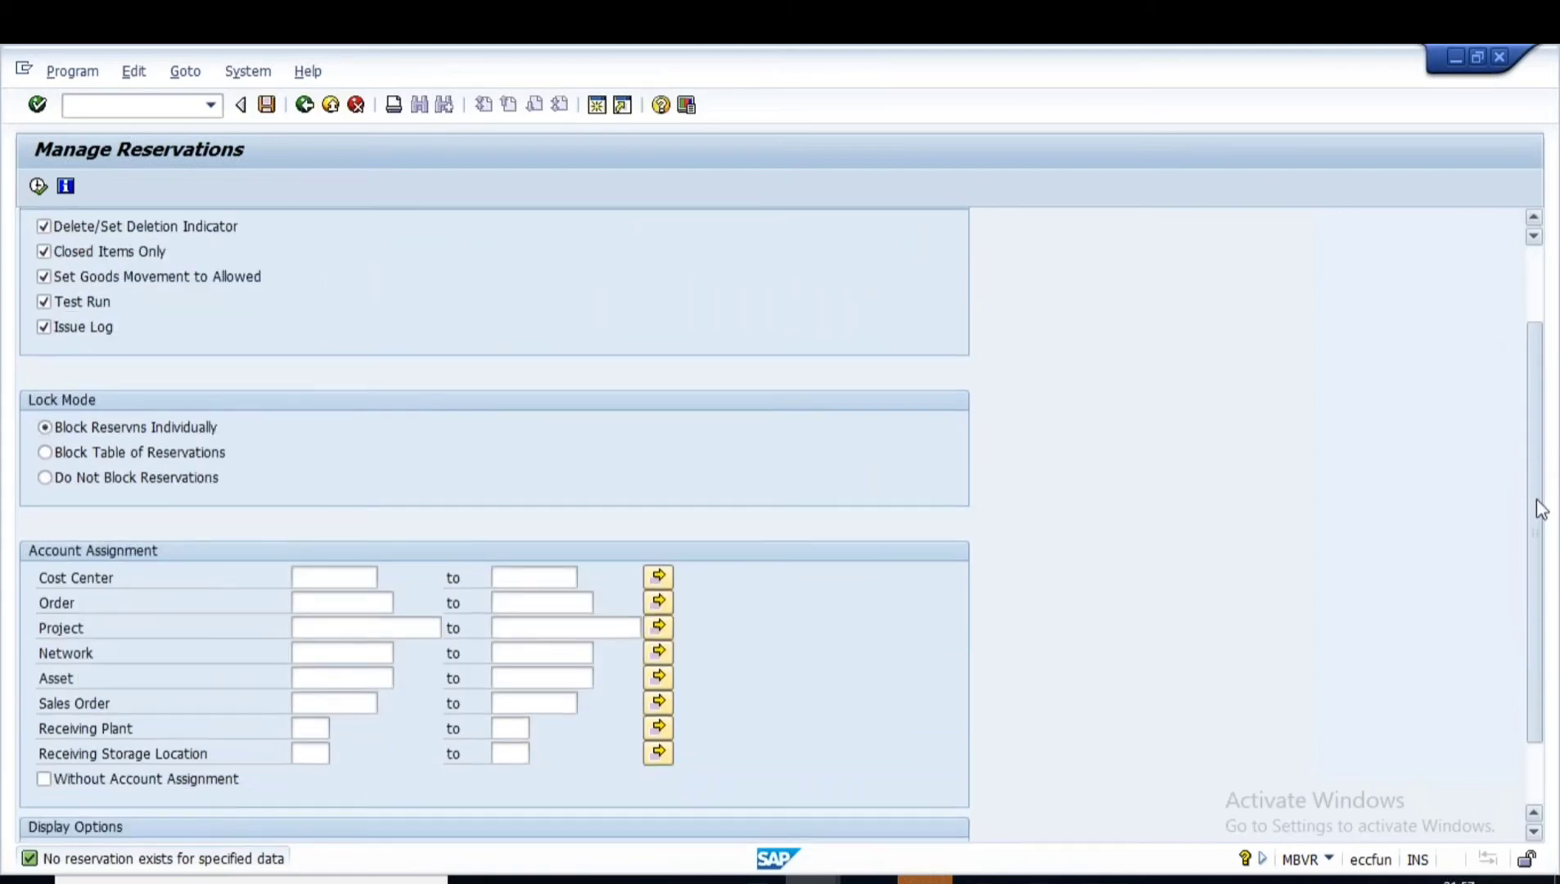
scroll(1538, 508, "up", 2)
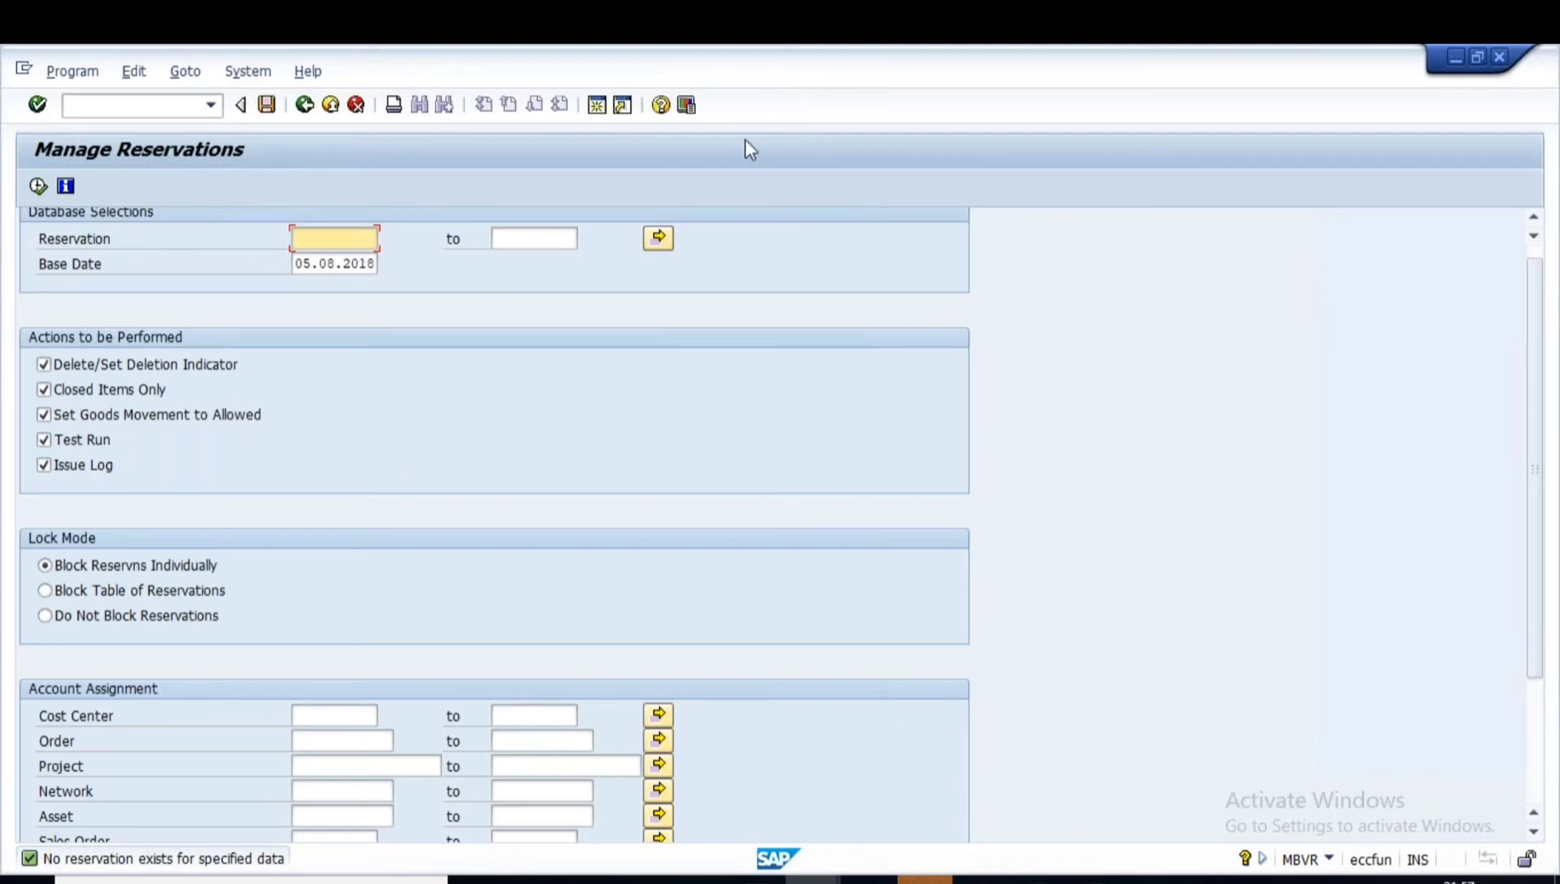
- Start a new movement type 311 reservation for plant 1000 with MB21 in a new session and set receiving storage location 0001
left_click(598, 106)
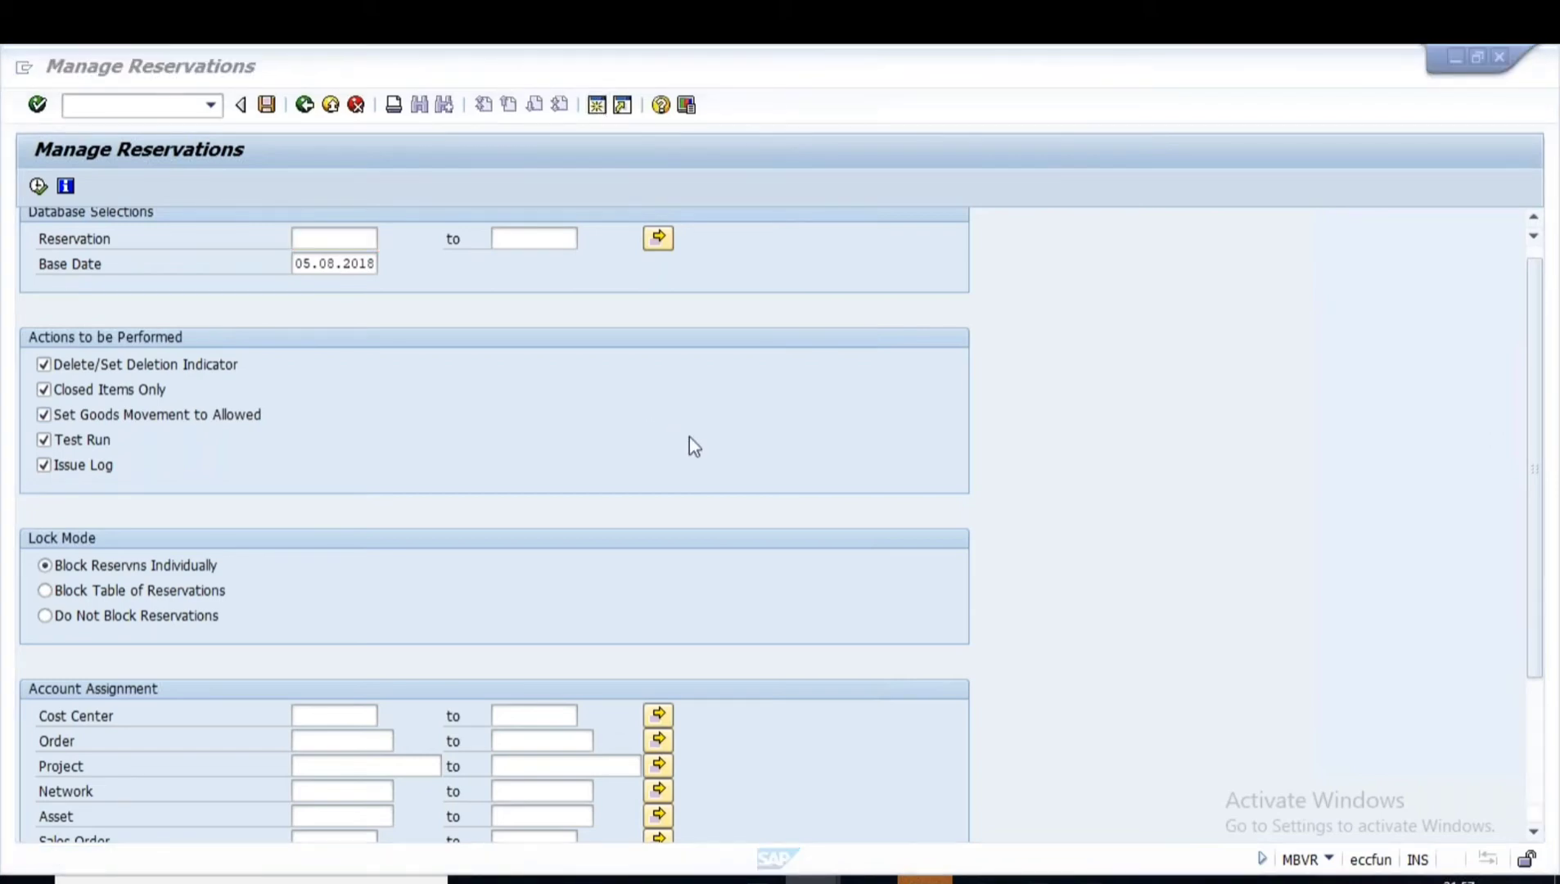
type("MB21")
key("Return")
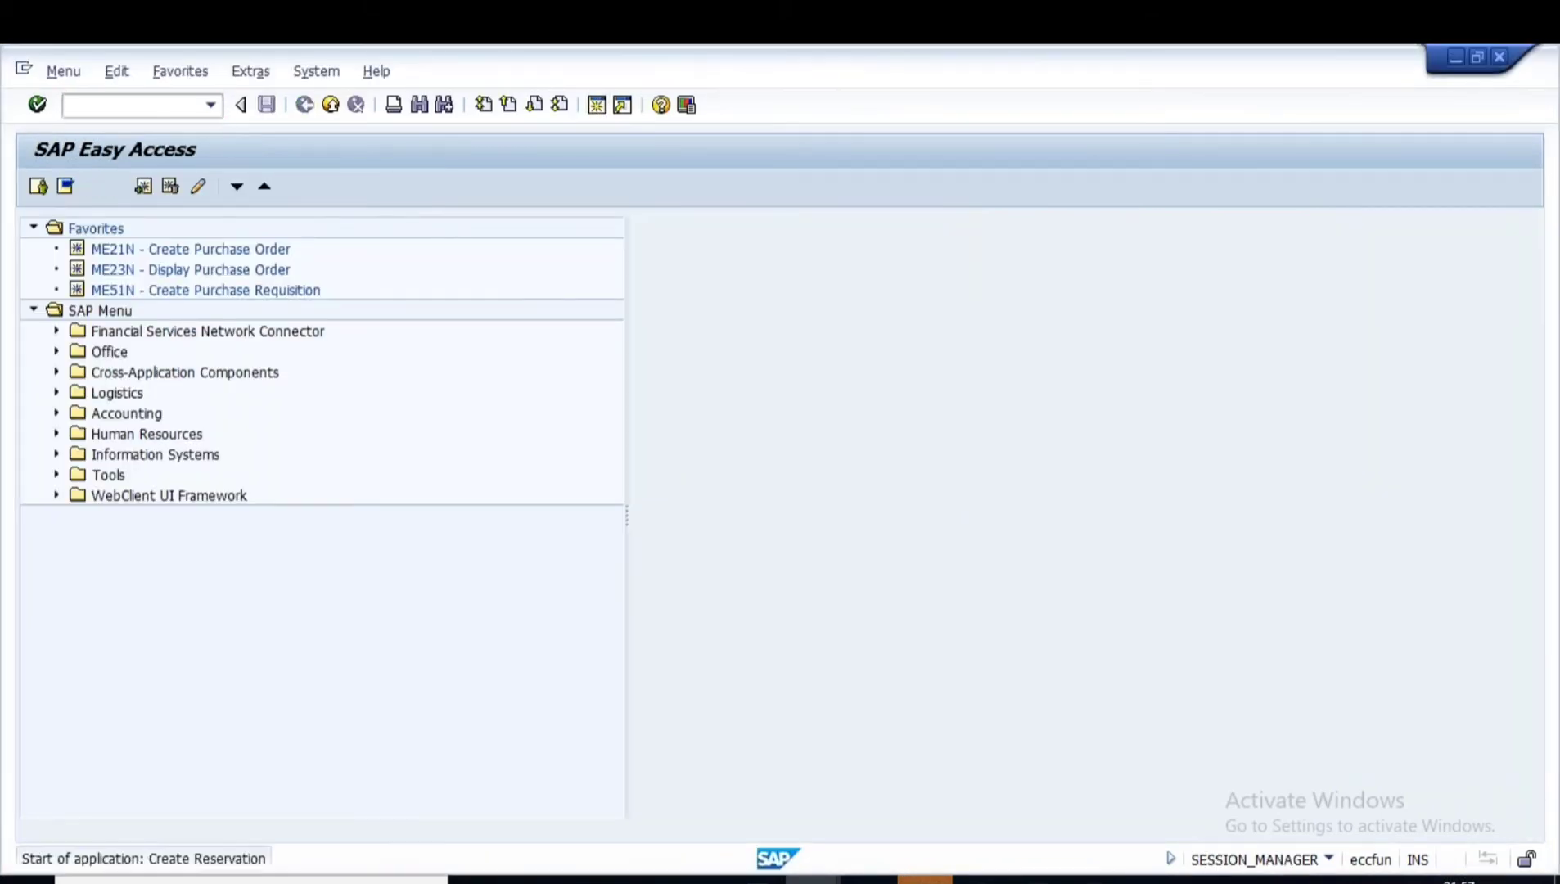
key("Return")
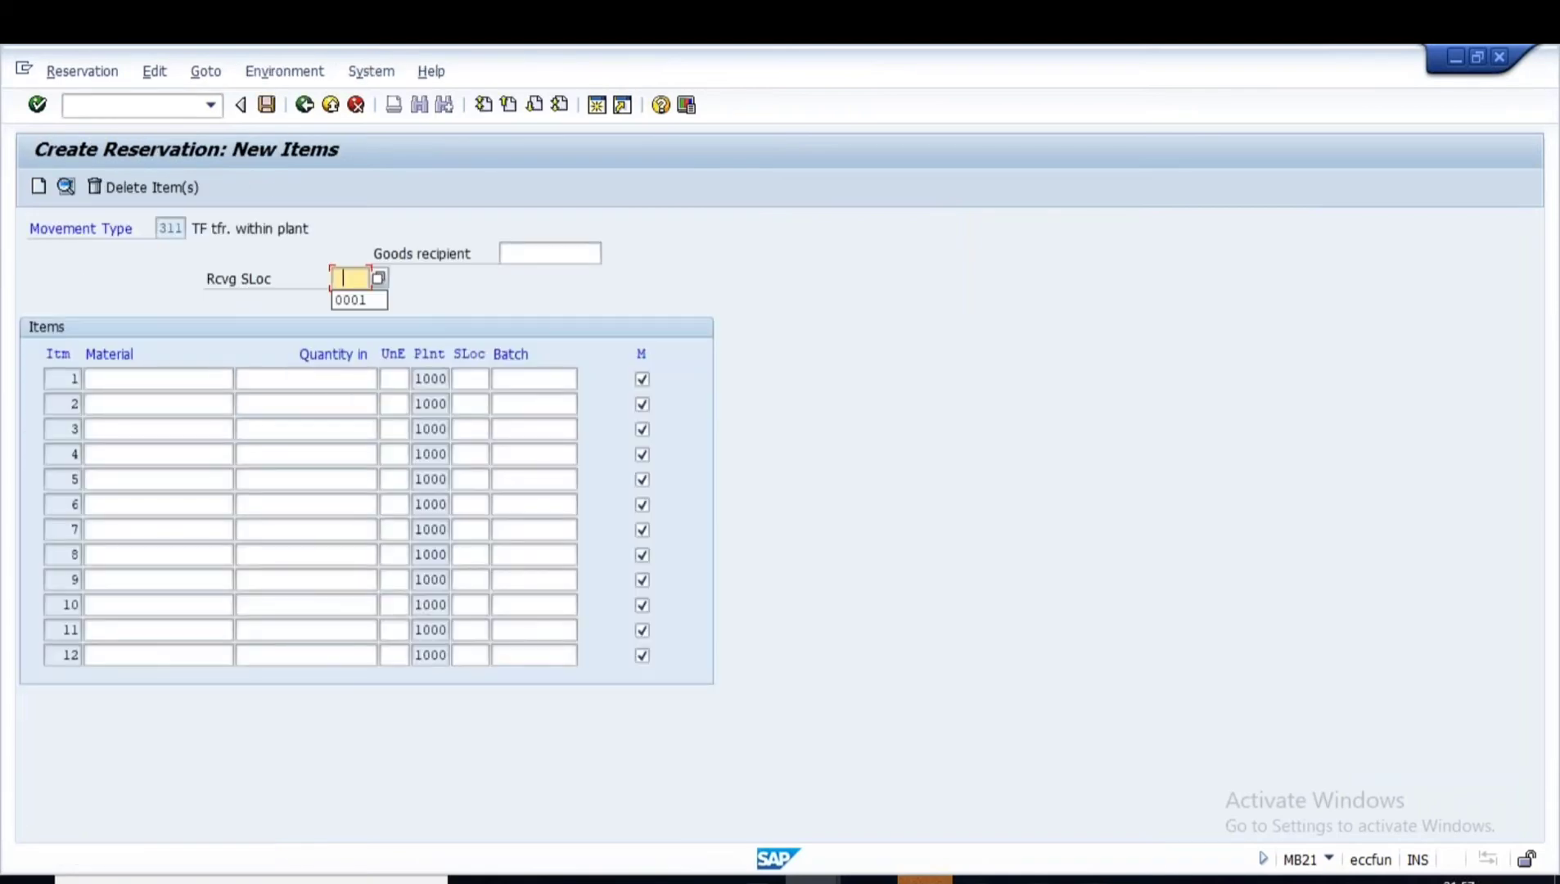
type("0001")
key("Return")
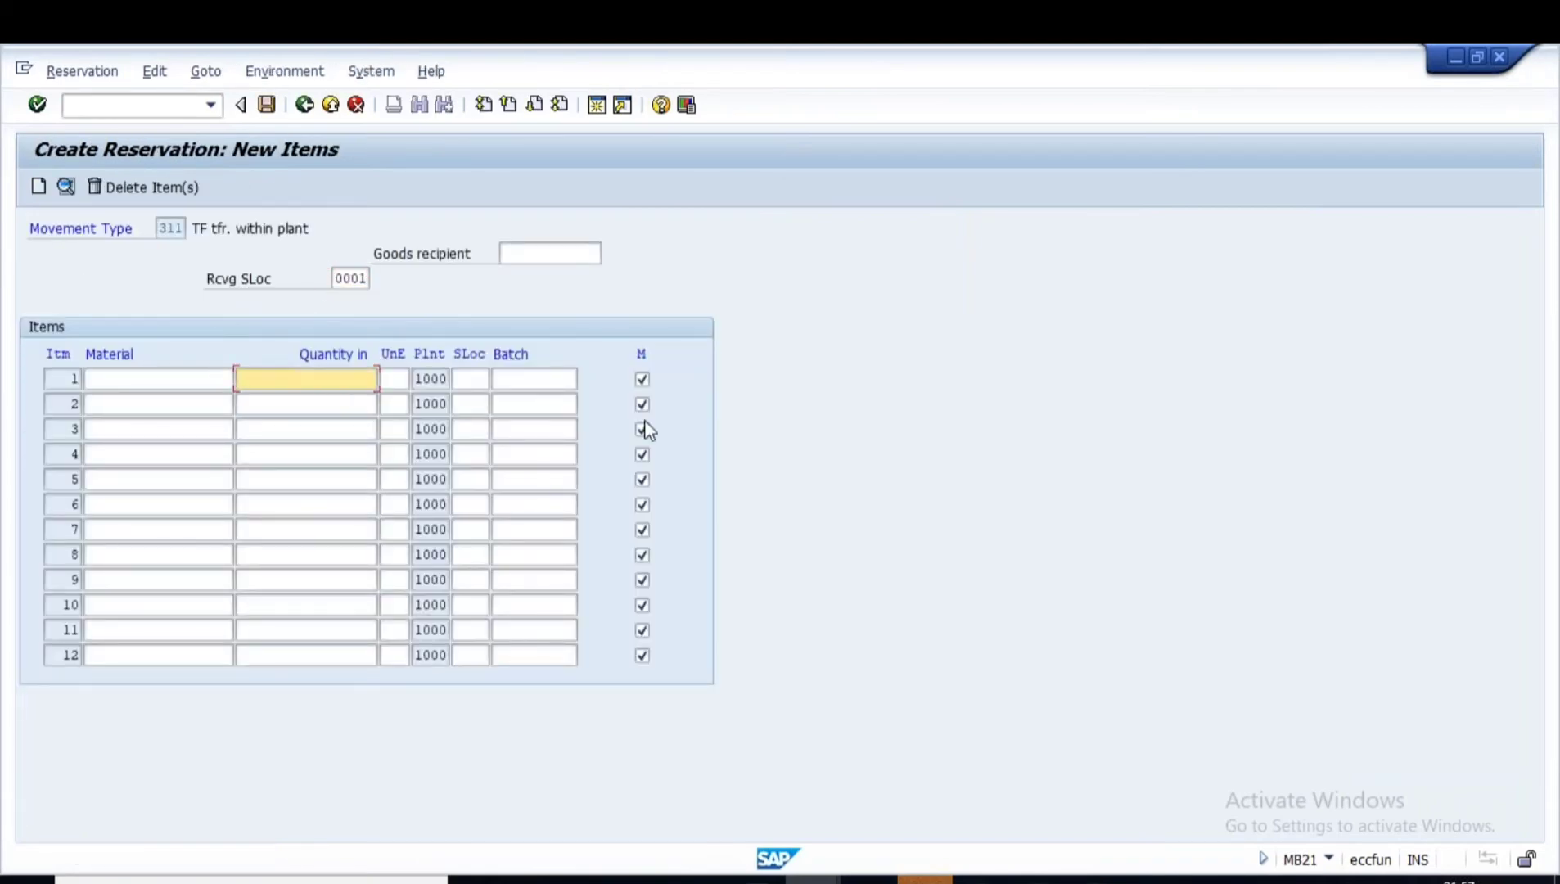
left_click(197, 375)
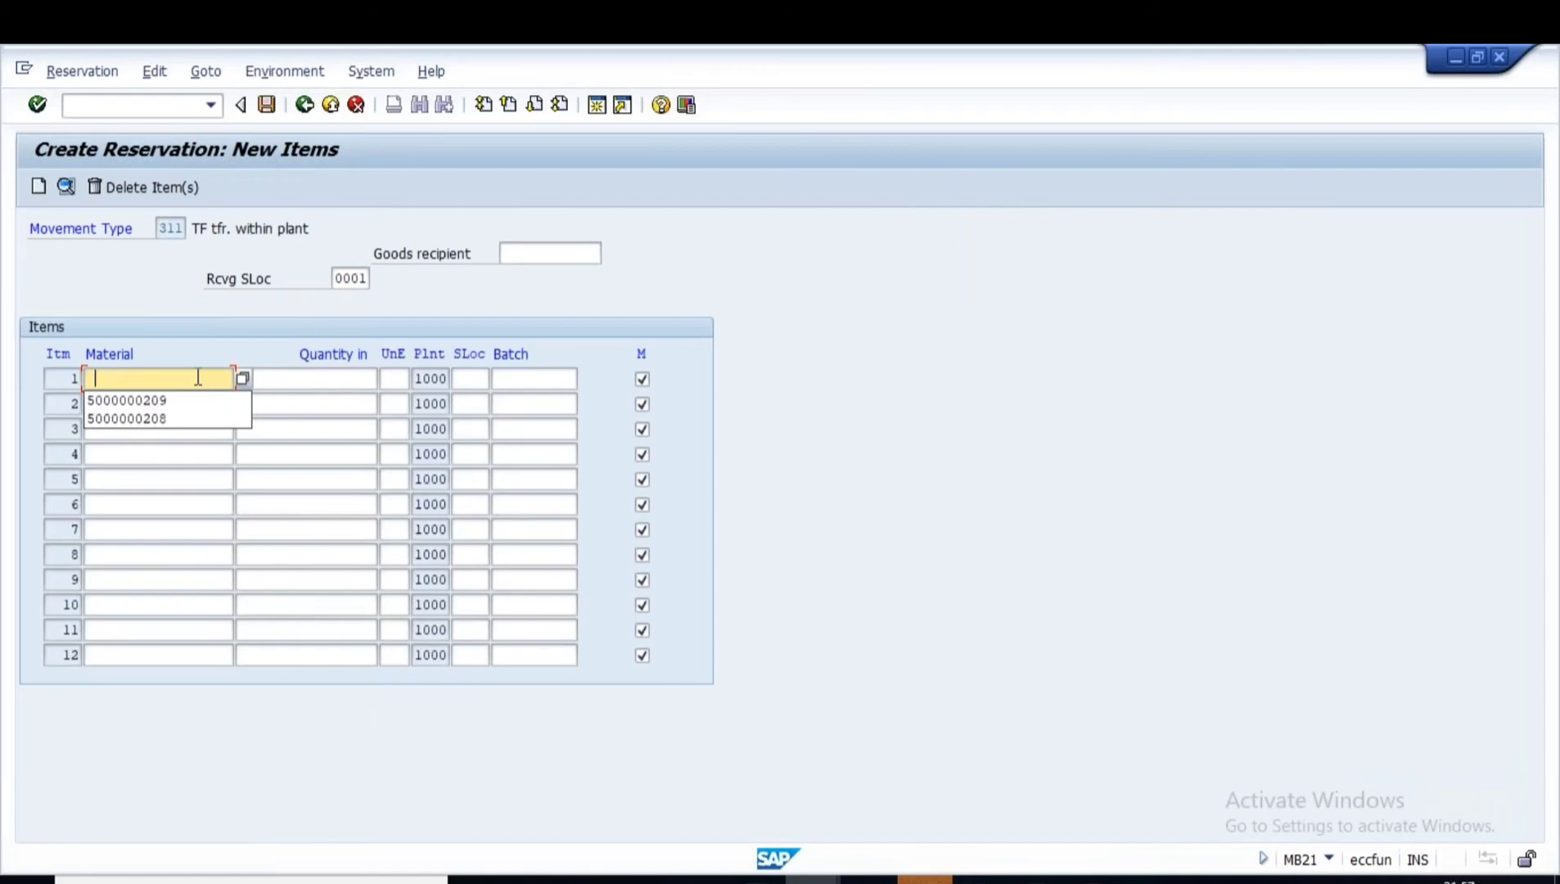
left_click(144, 414)
left_click(322, 377)
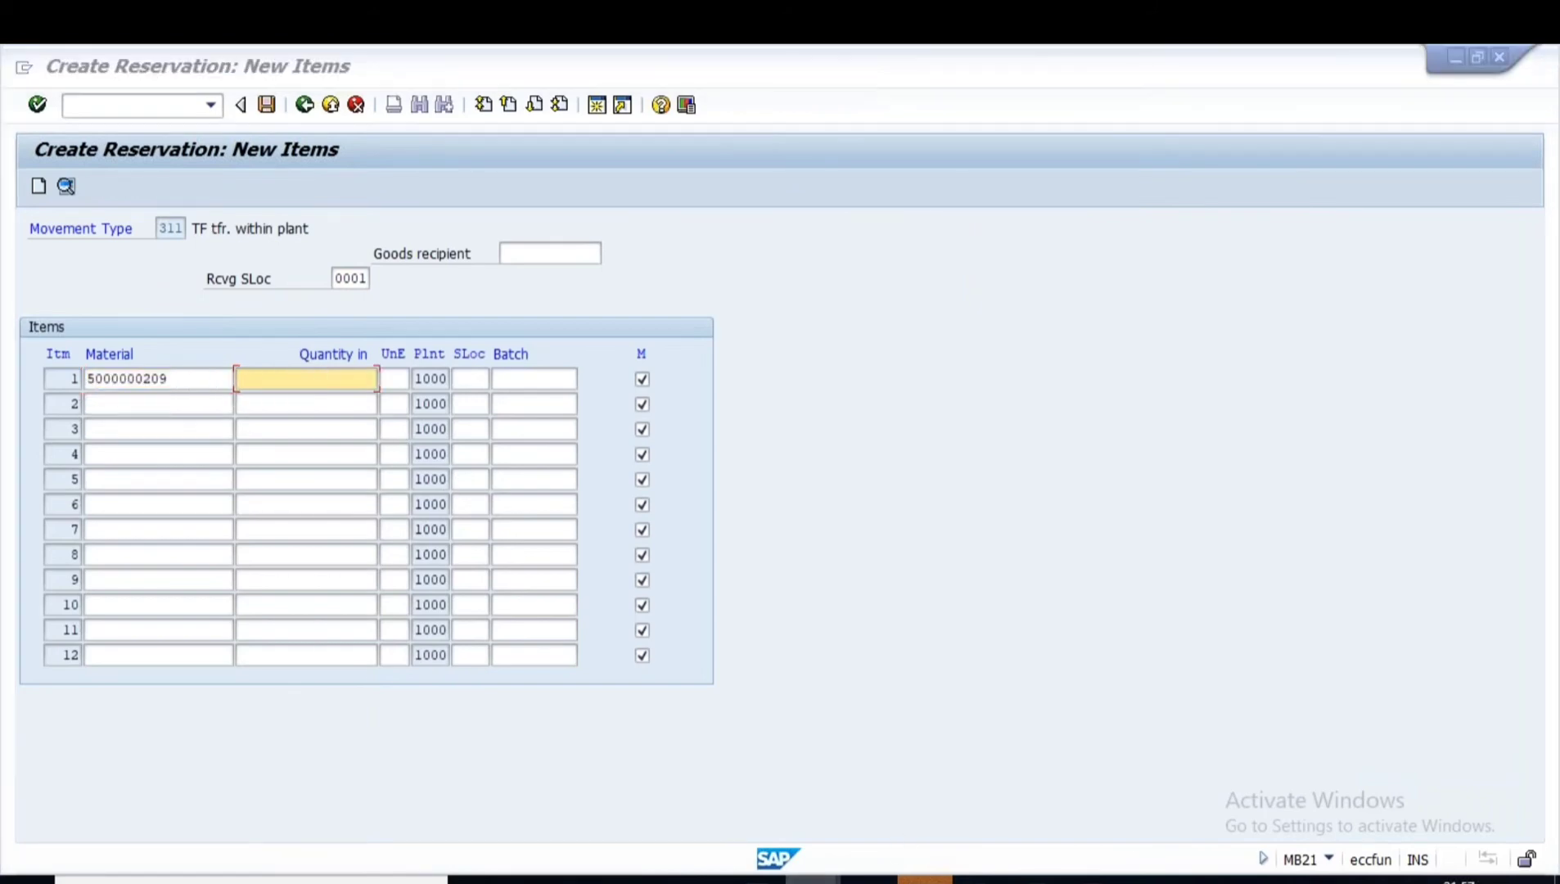
mouse_move(811, 878)
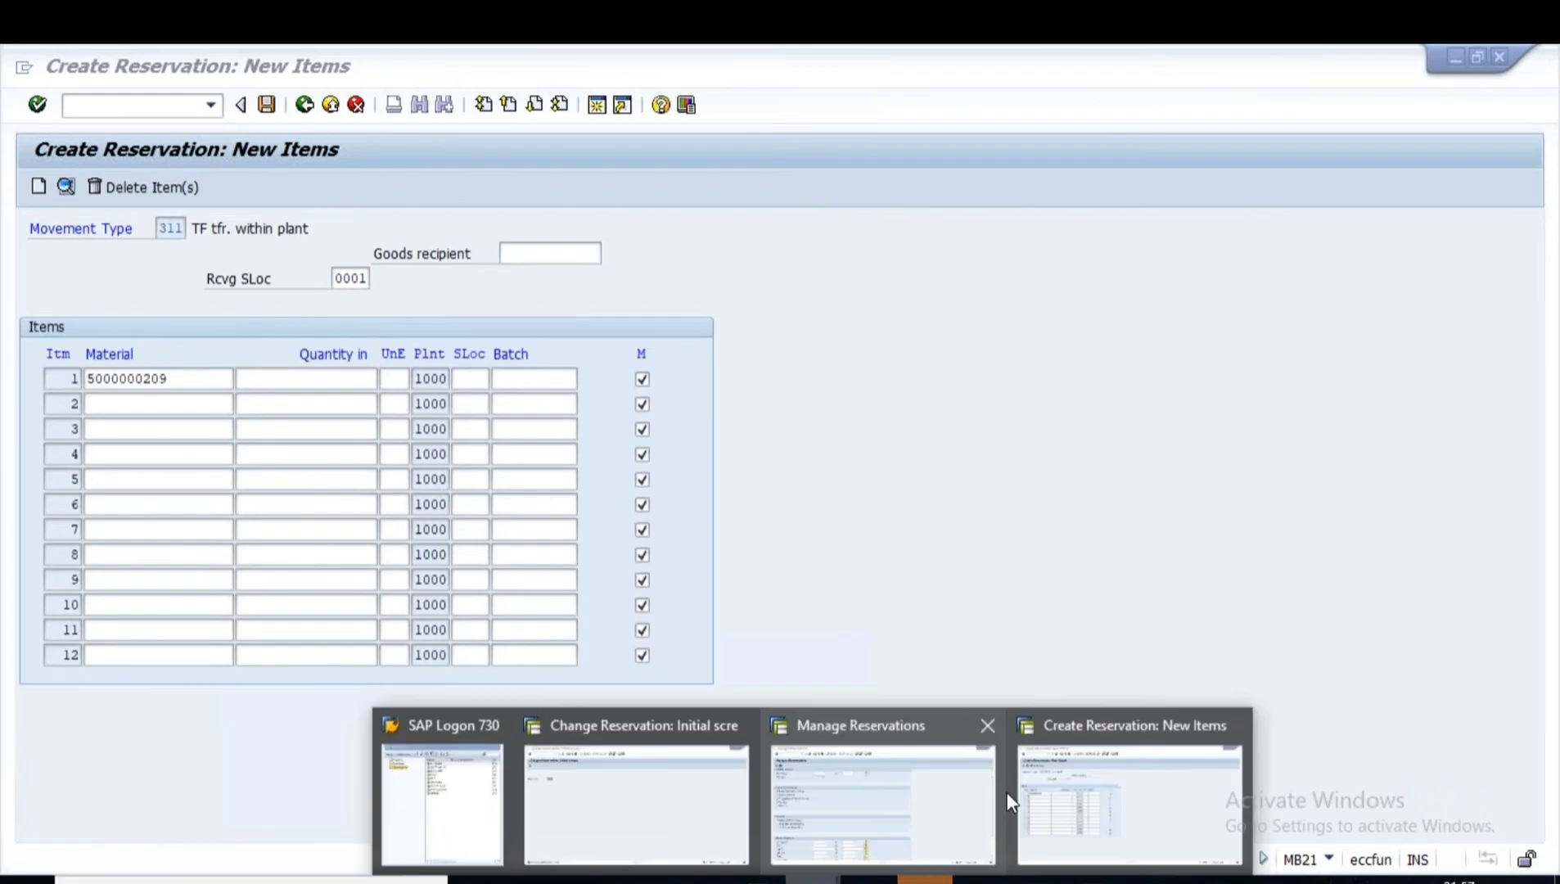
left_click(1106, 800)
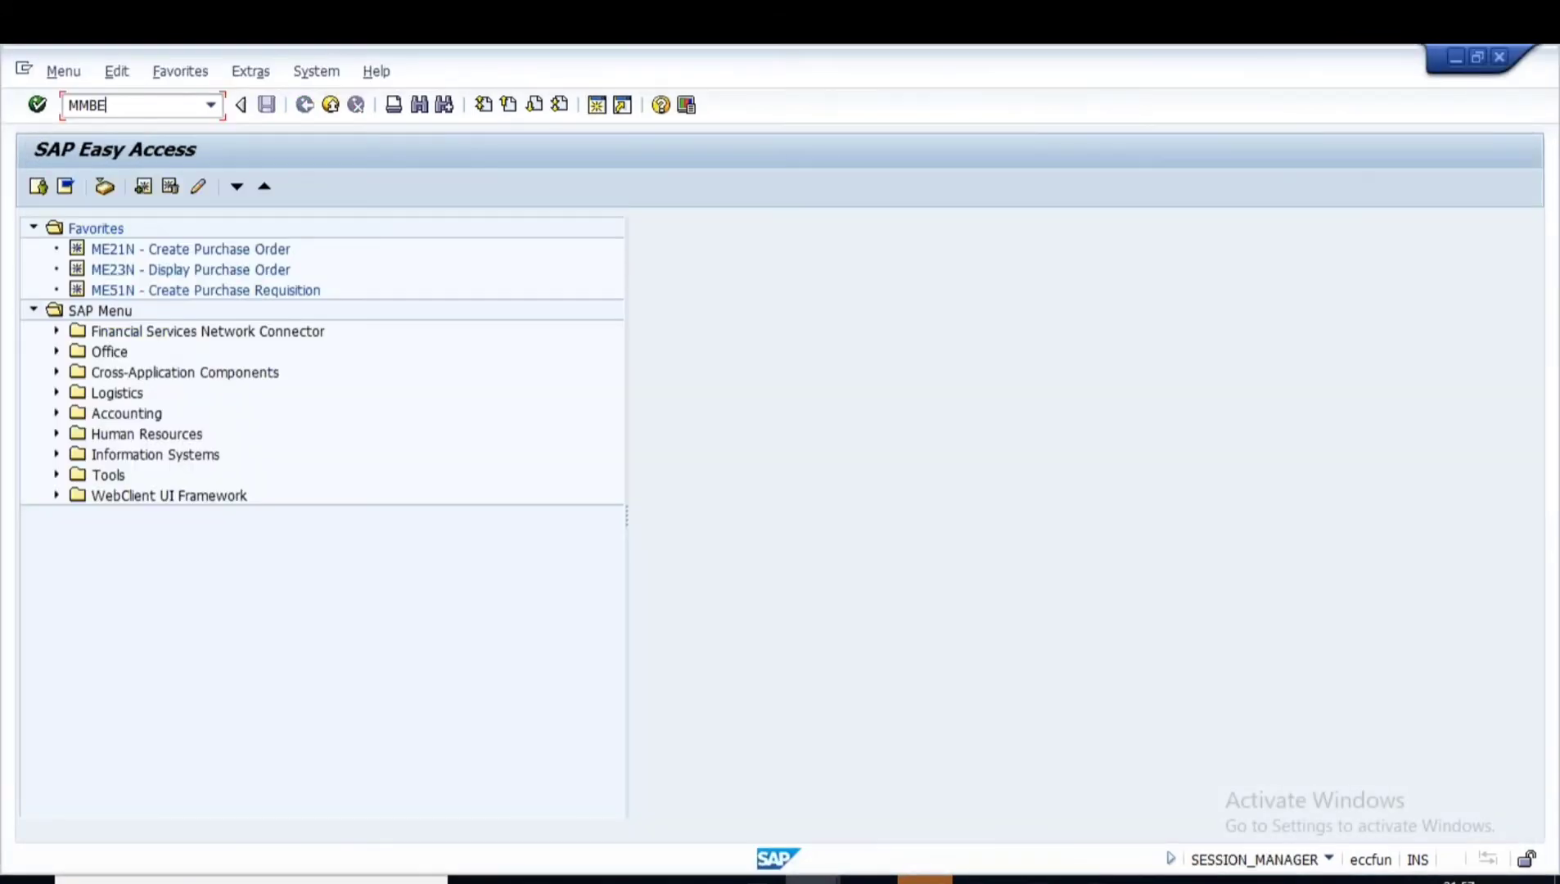
key("Return")
key("BackSpace")
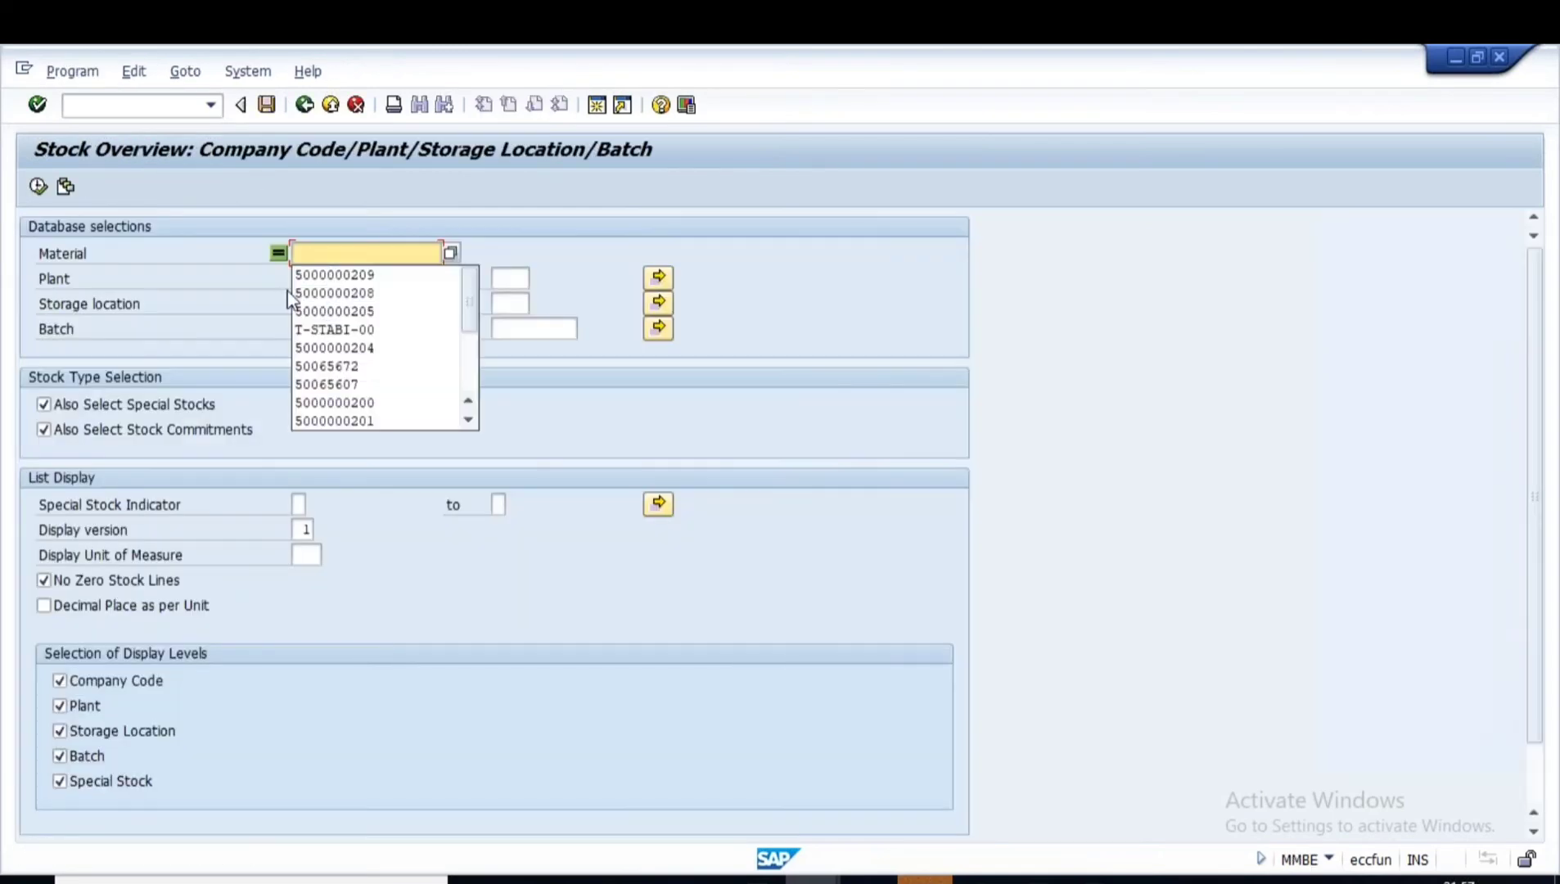
left_click(352, 292)
left_click(39, 186)
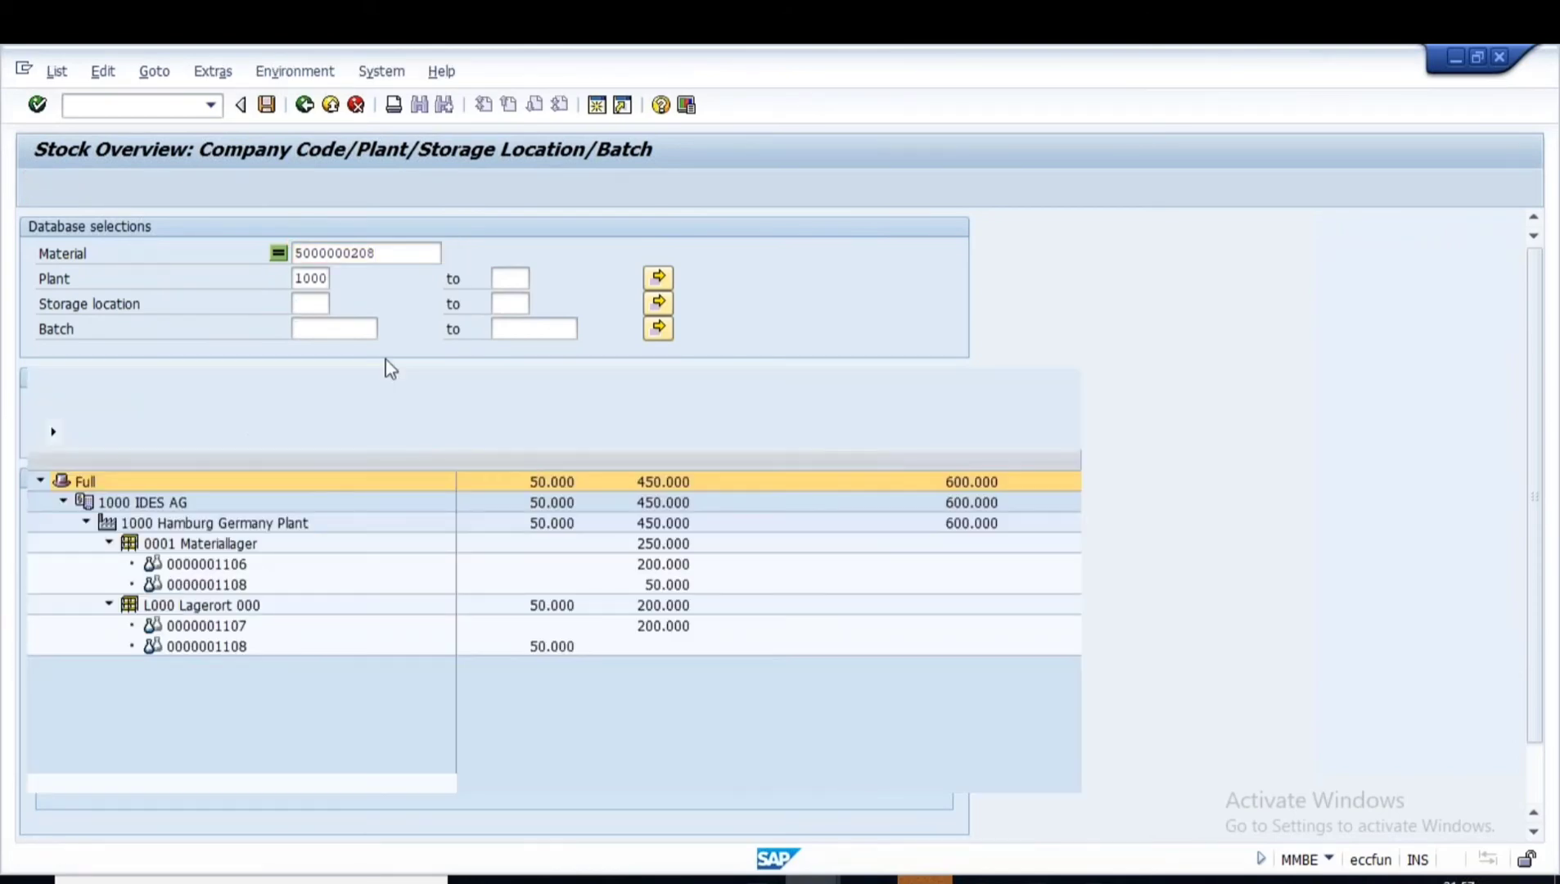
left_click(236, 648)
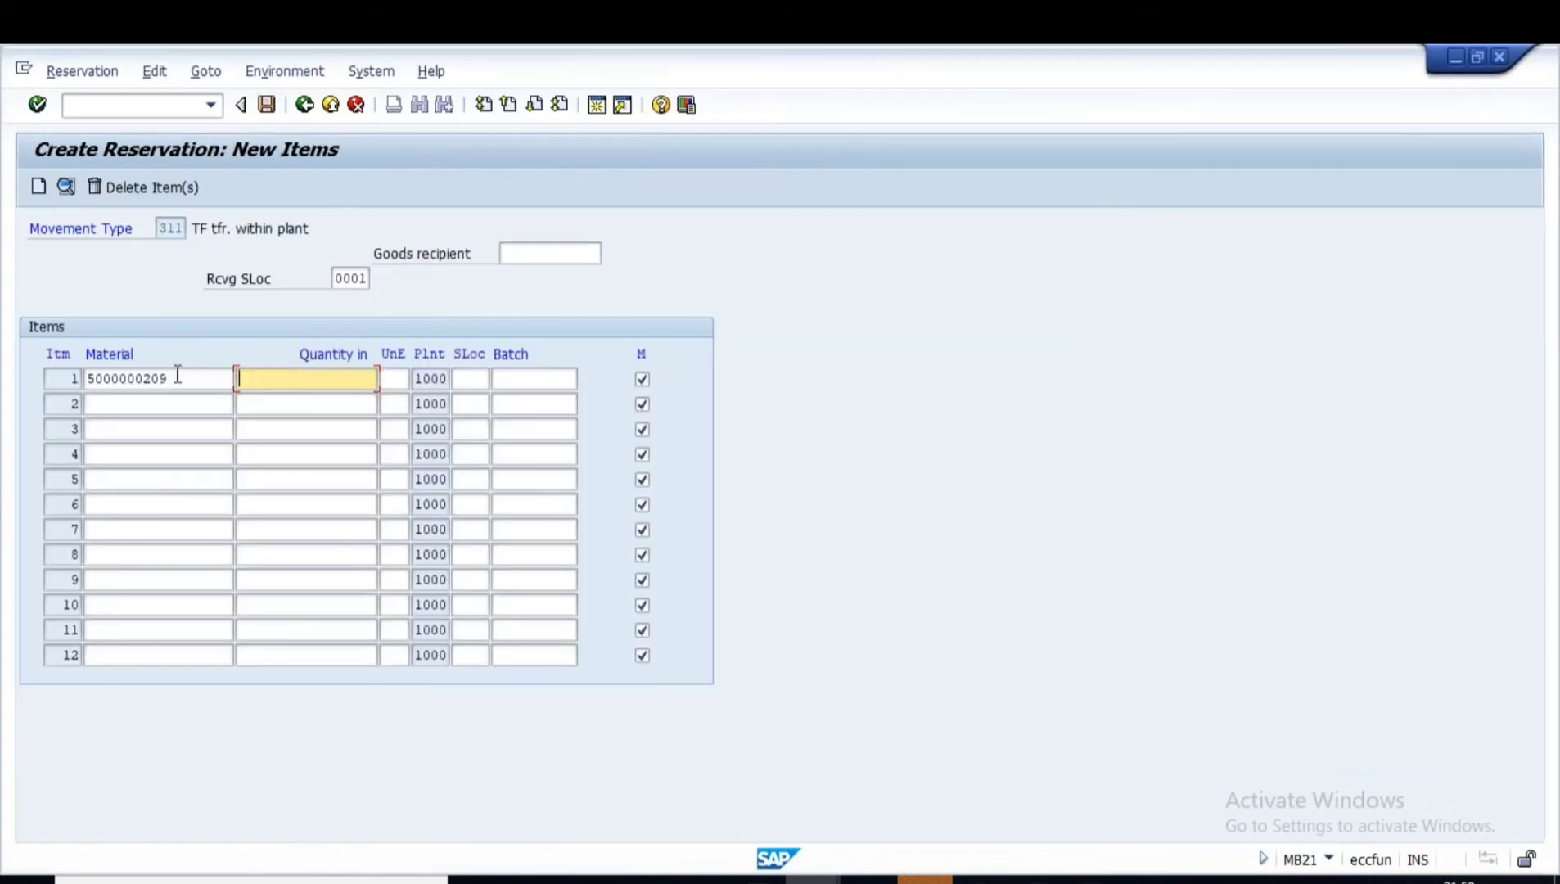
left_click(177, 375)
key("BackSpace")
type("8")
key("Tab")
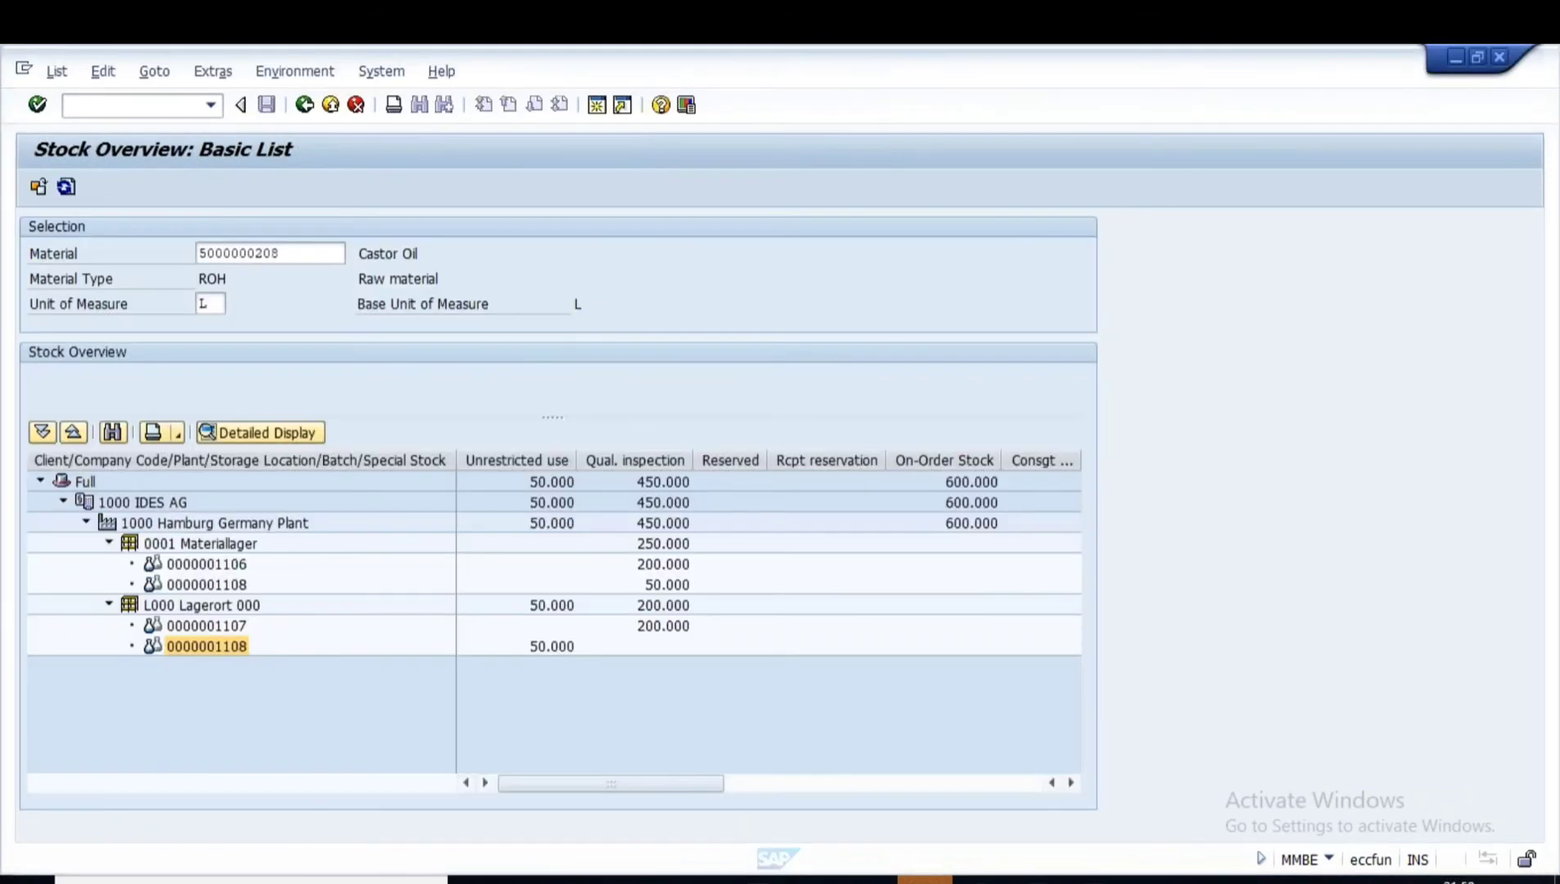
key("alt+Tab")
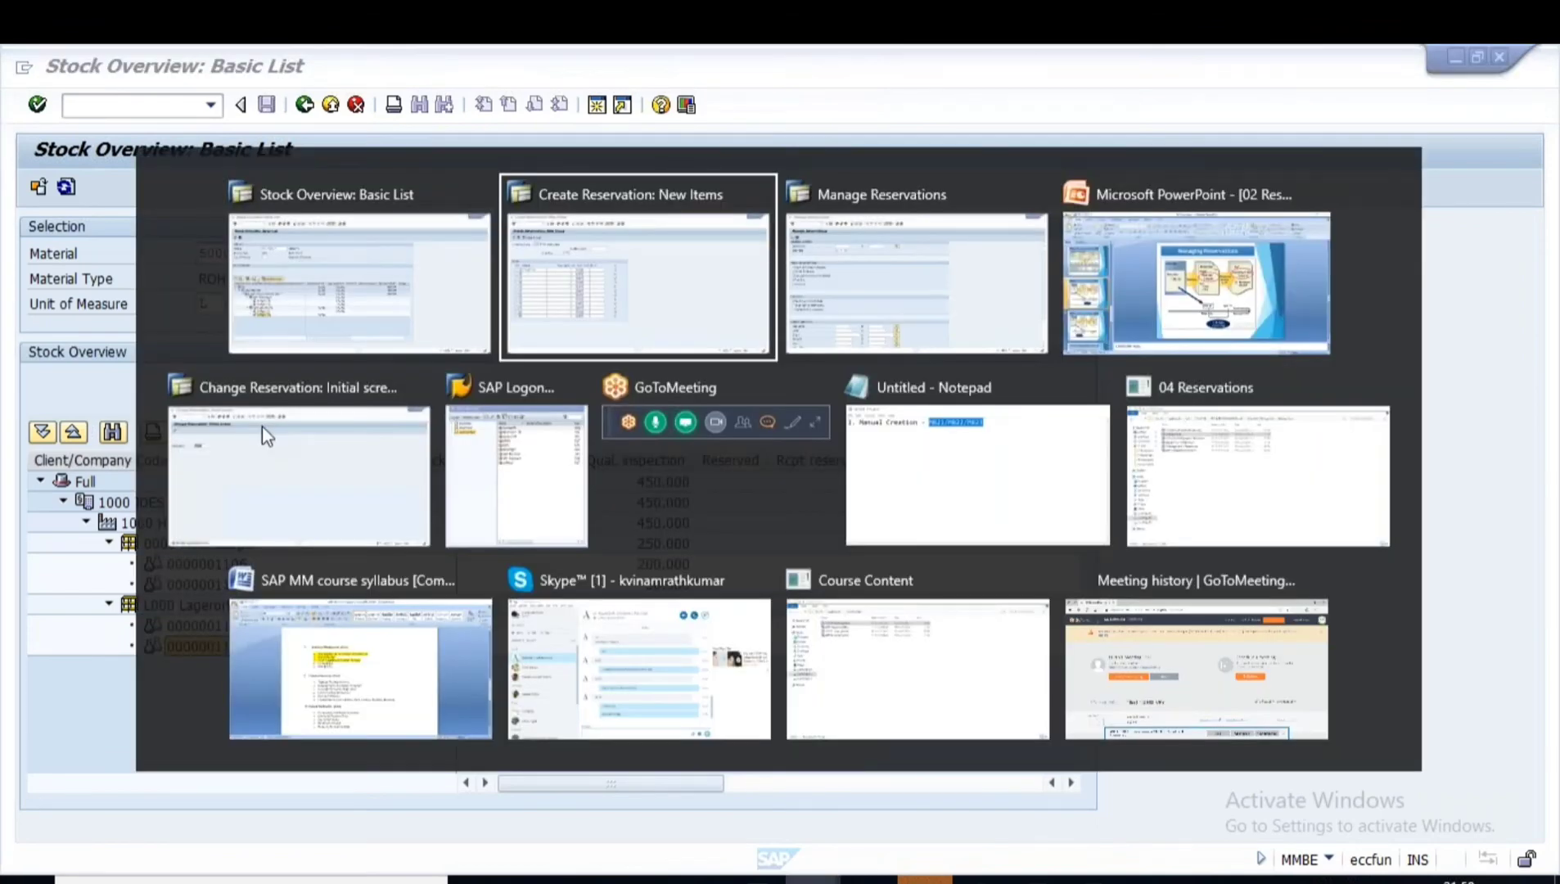
key("alt+Tab")
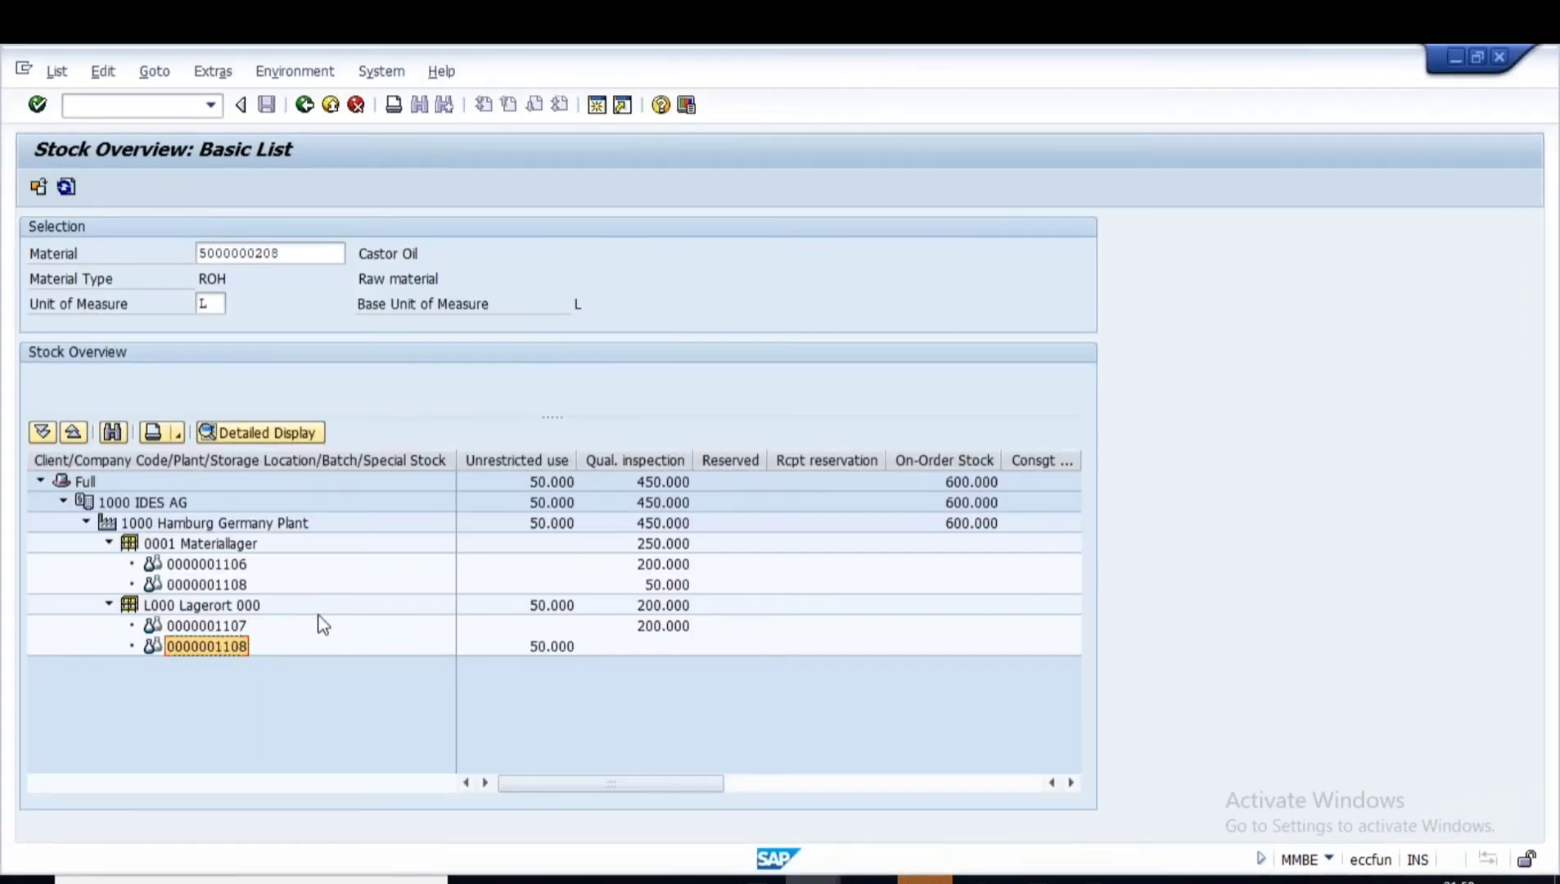
key("alt+Tab")
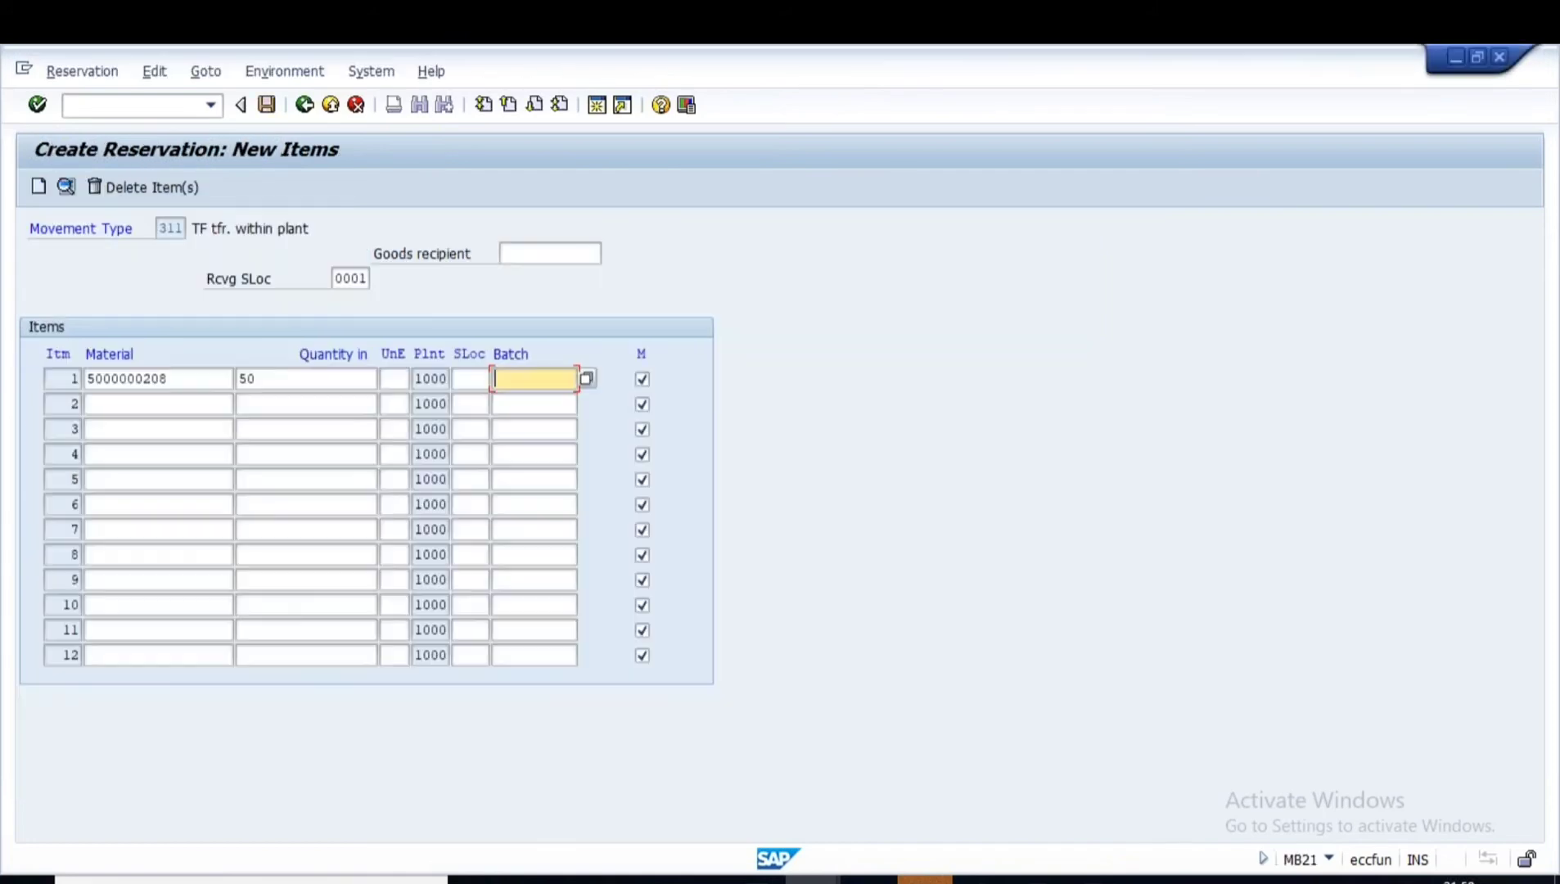
key("ctrl+v")
left_click(642, 380)
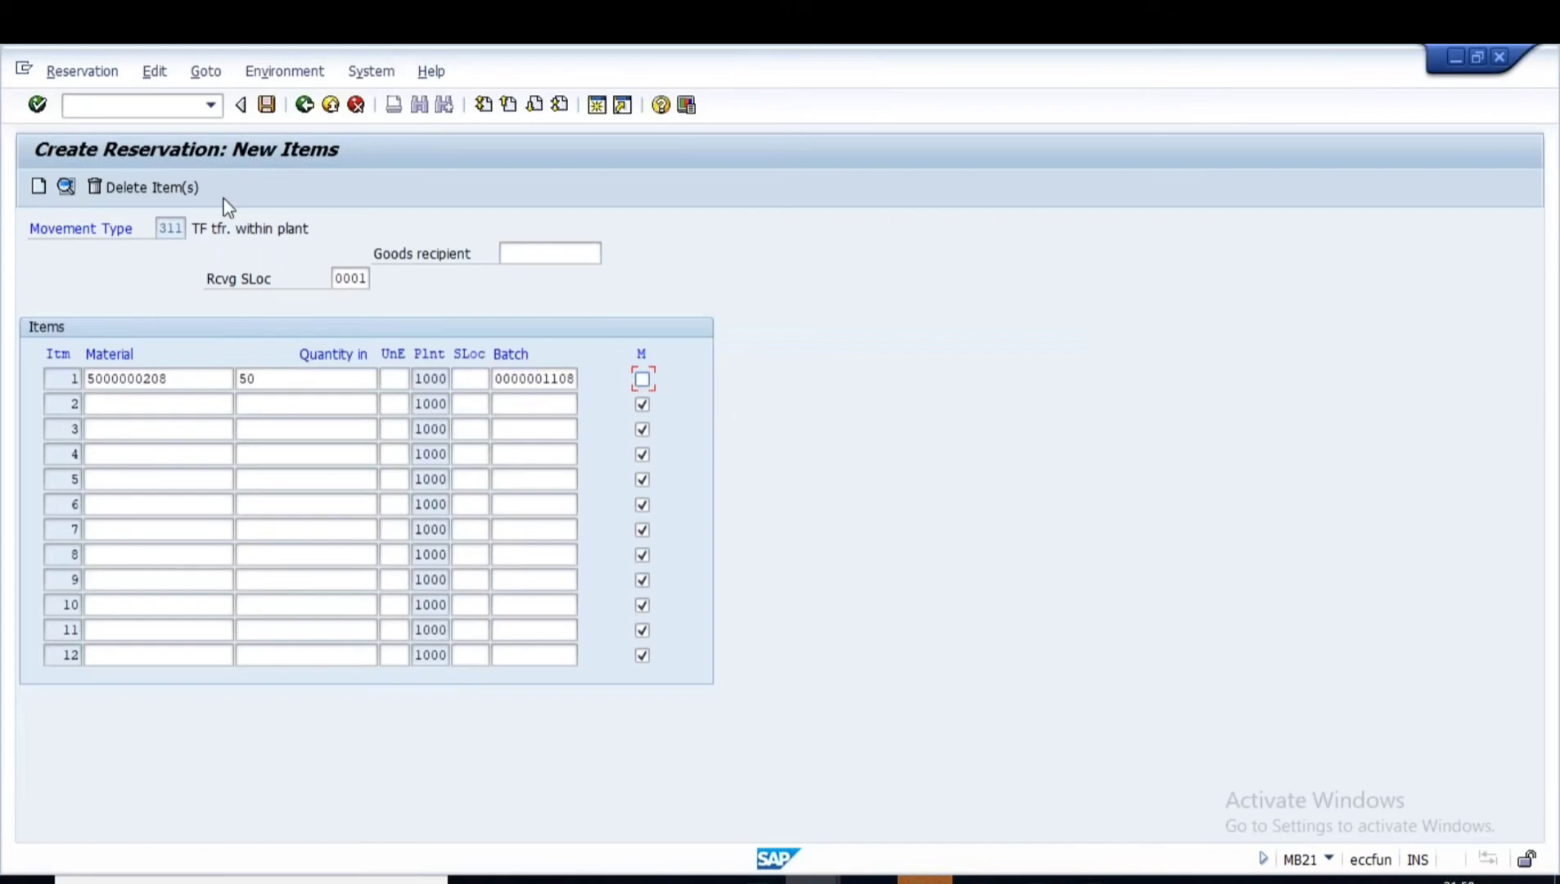
- Set the Castor Oil item's requirement date to 07.08.2018 and post the reservation
left_click(304, 105)
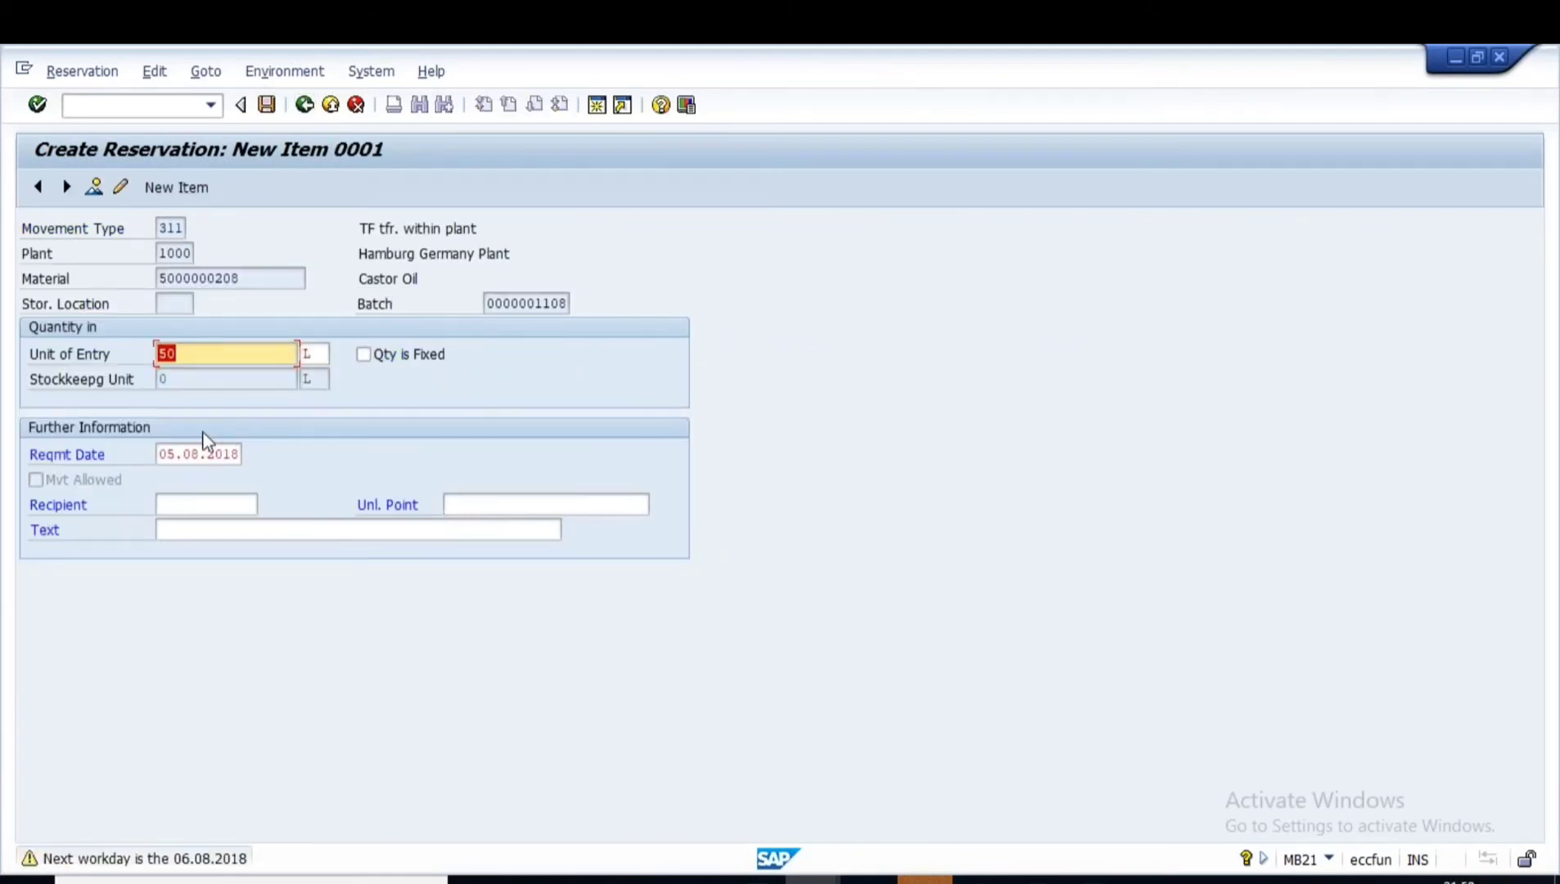
left_click(177, 453)
key("BackSpace")
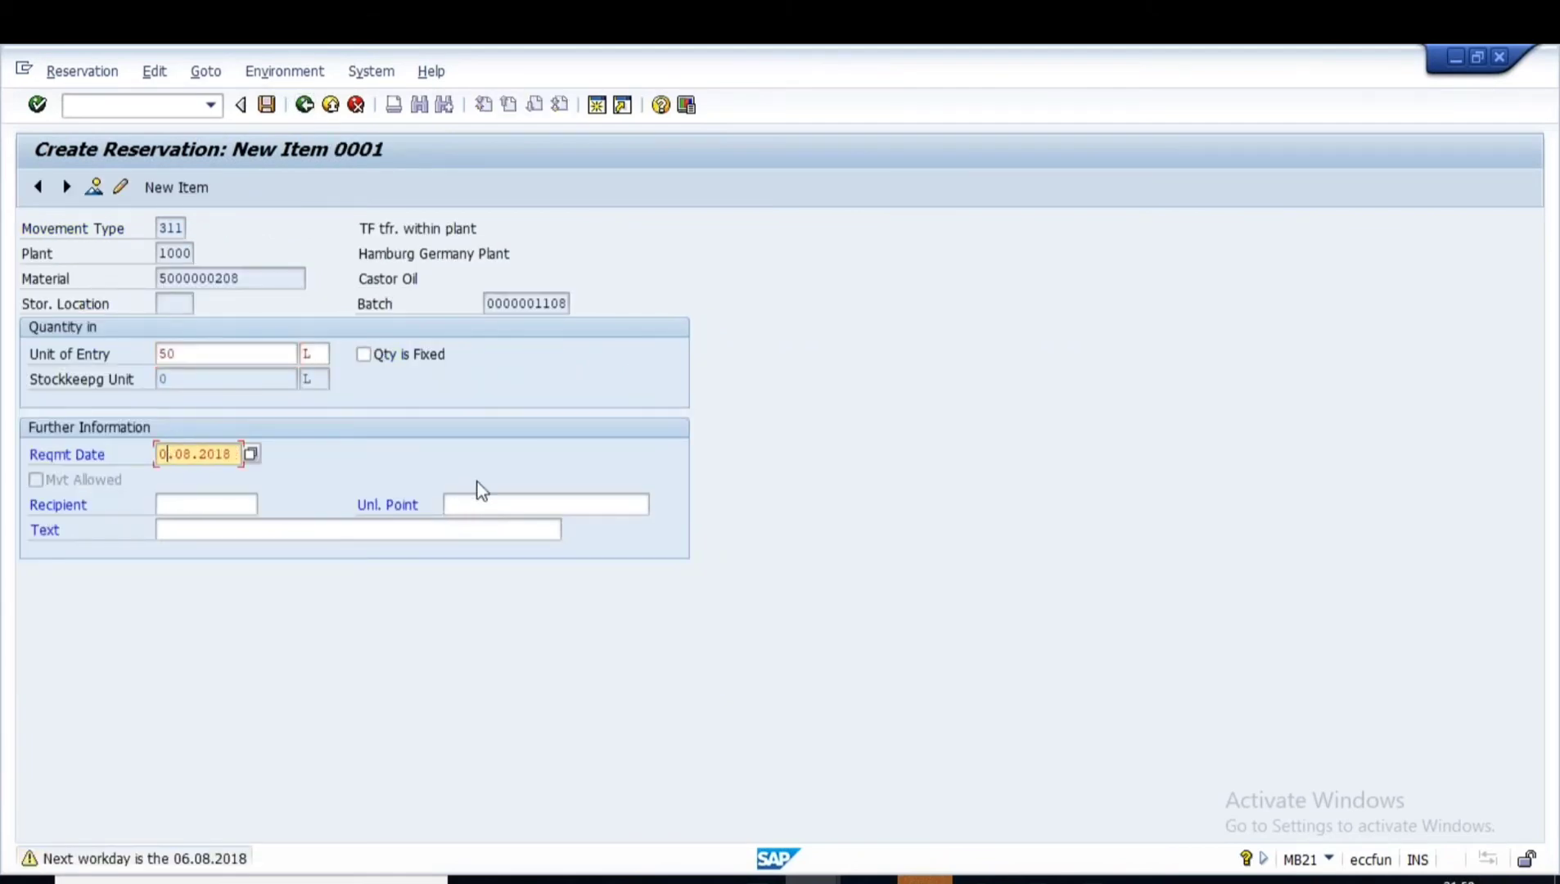
type("7")
key("Return")
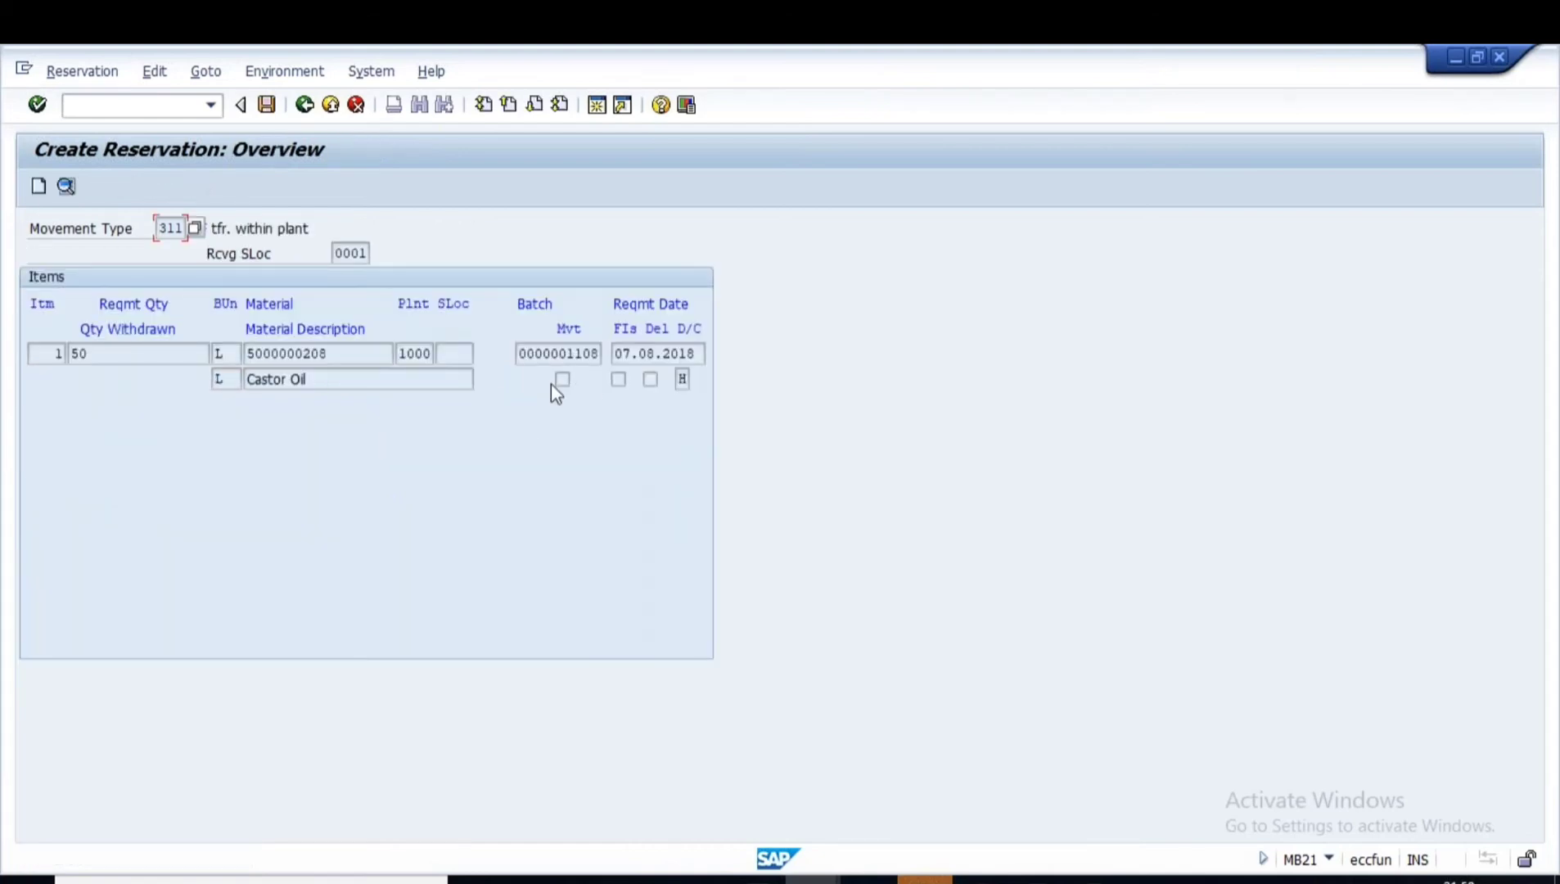
left_click(267, 105)
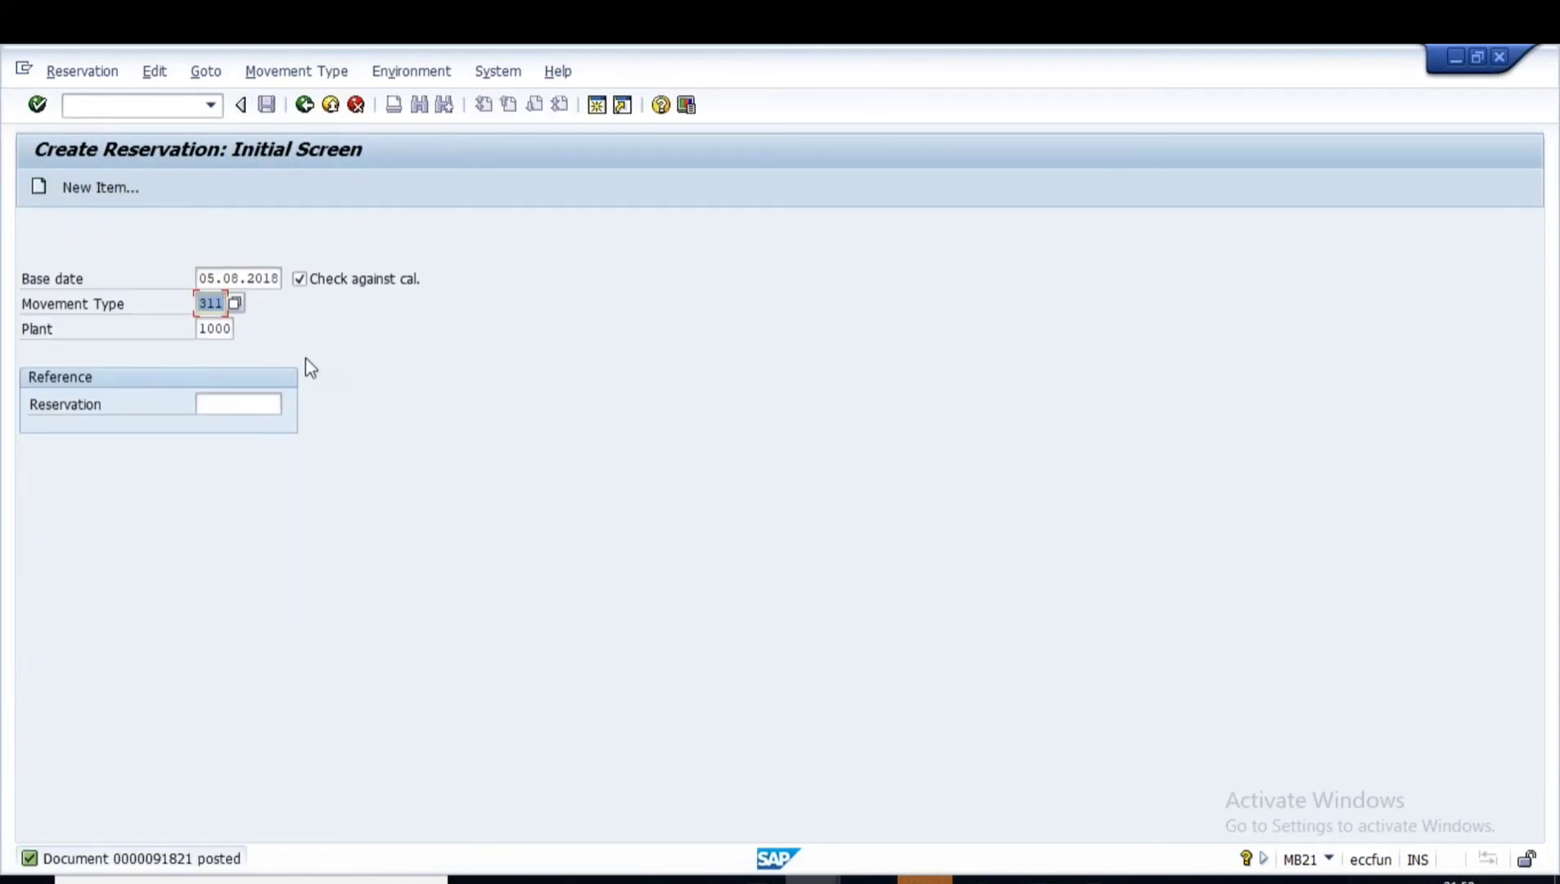
left_click(219, 279)
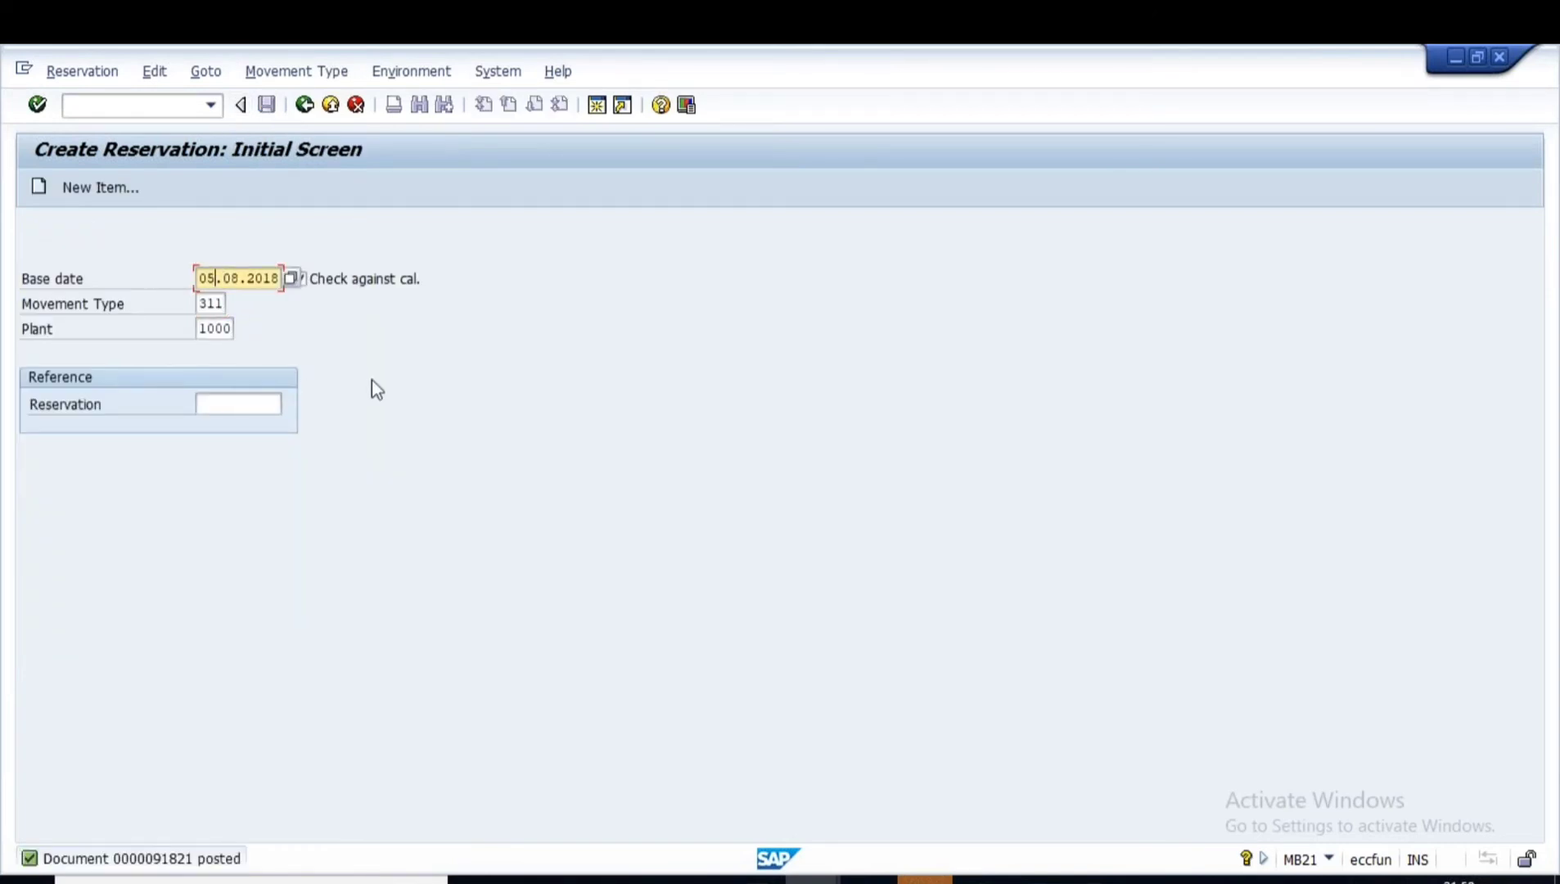
left_click(478, 414)
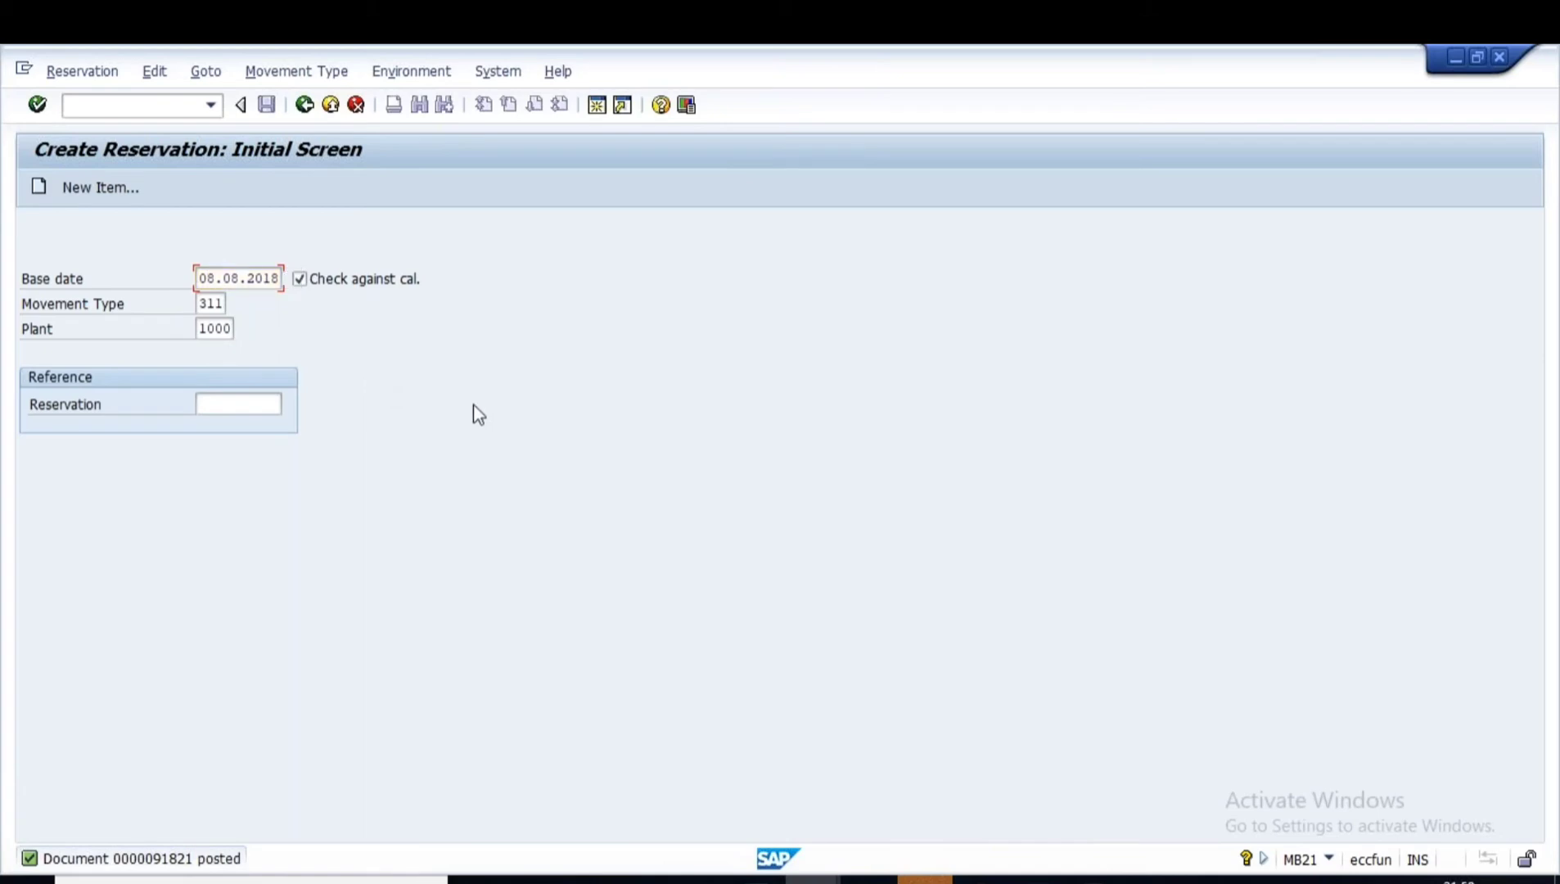
key("Return")
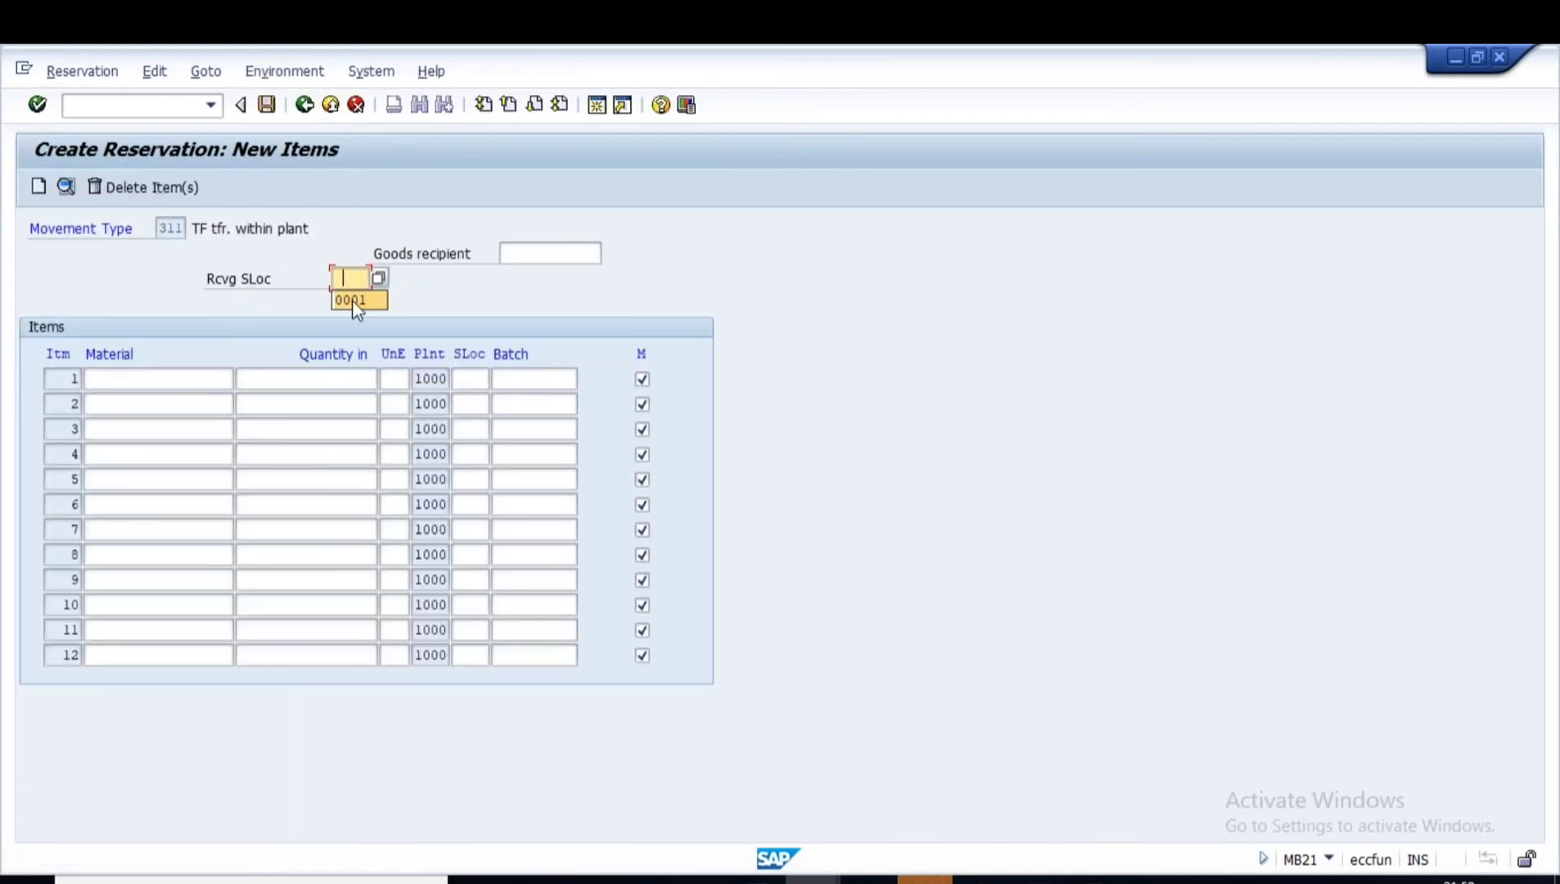
left_click(357, 299)
left_click(144, 377)
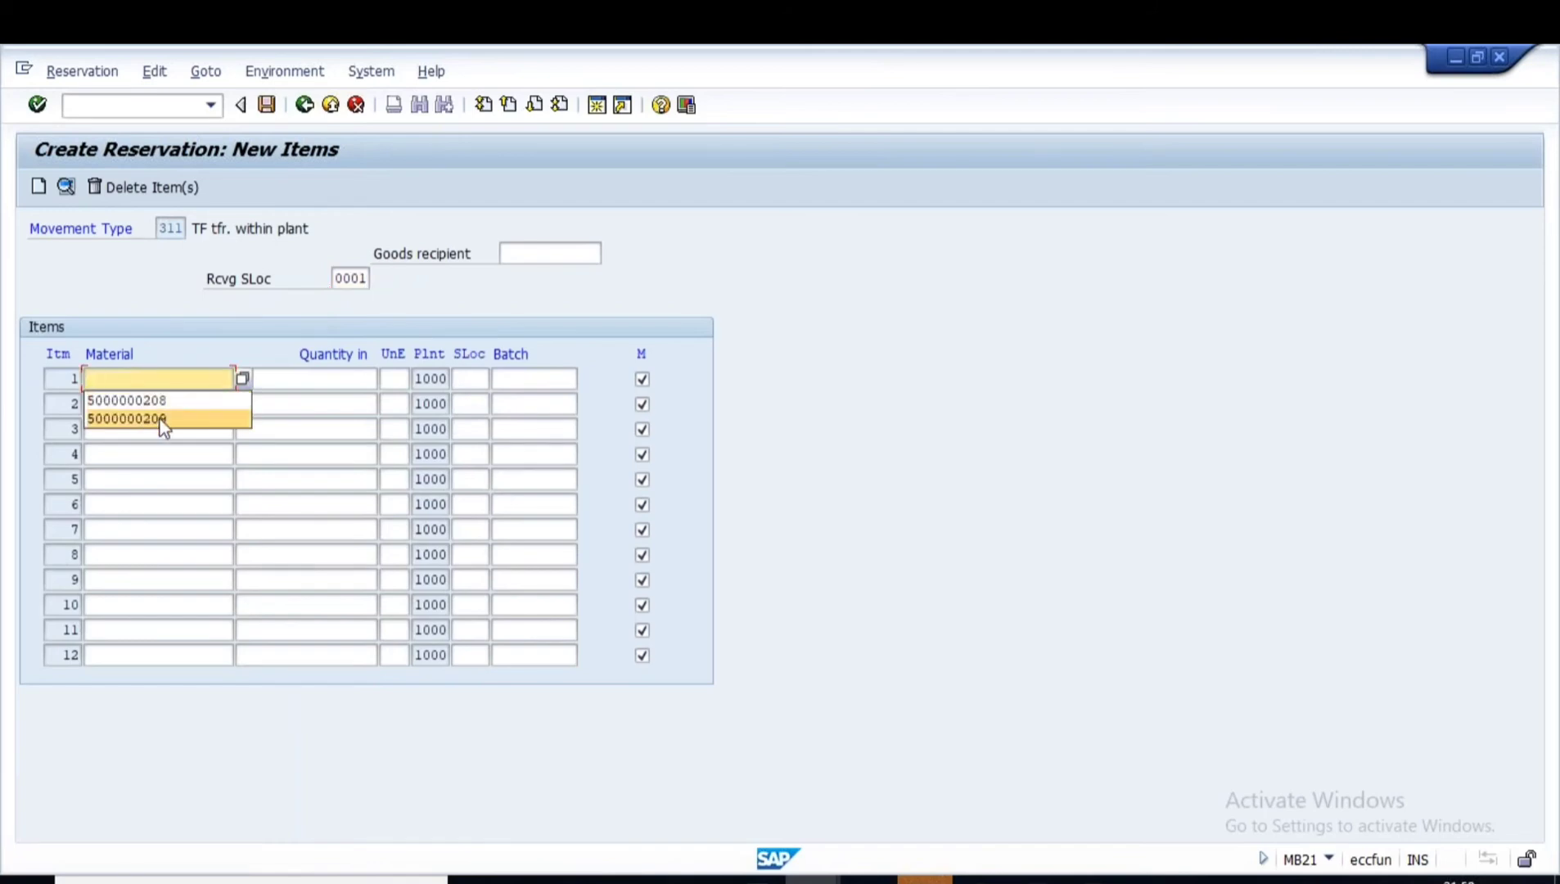
left_click(163, 419)
left_click(282, 383)
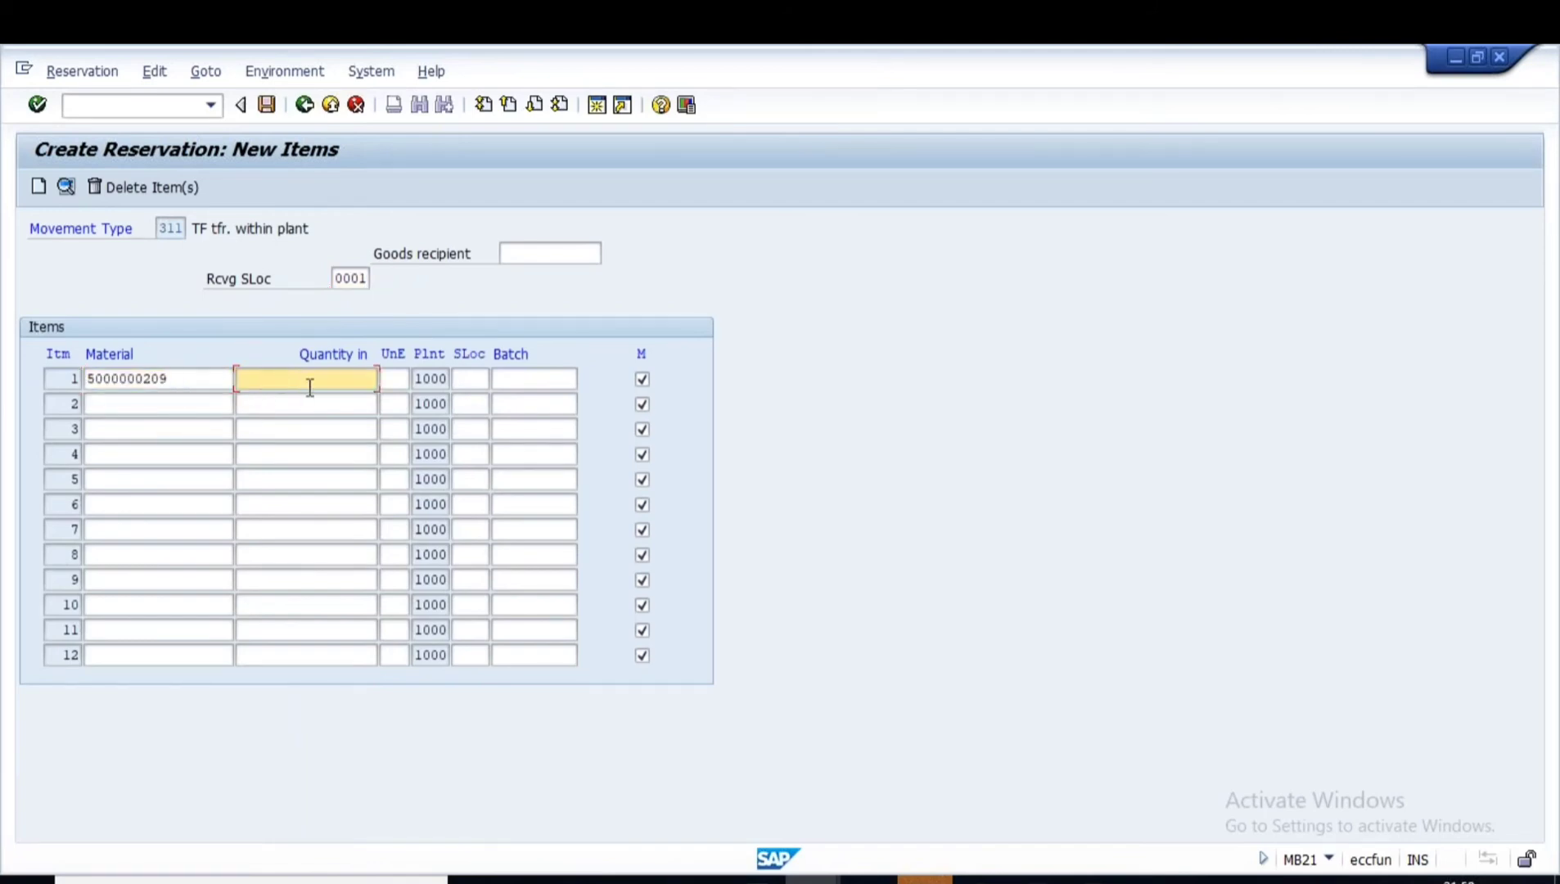
key("alt+Tab")
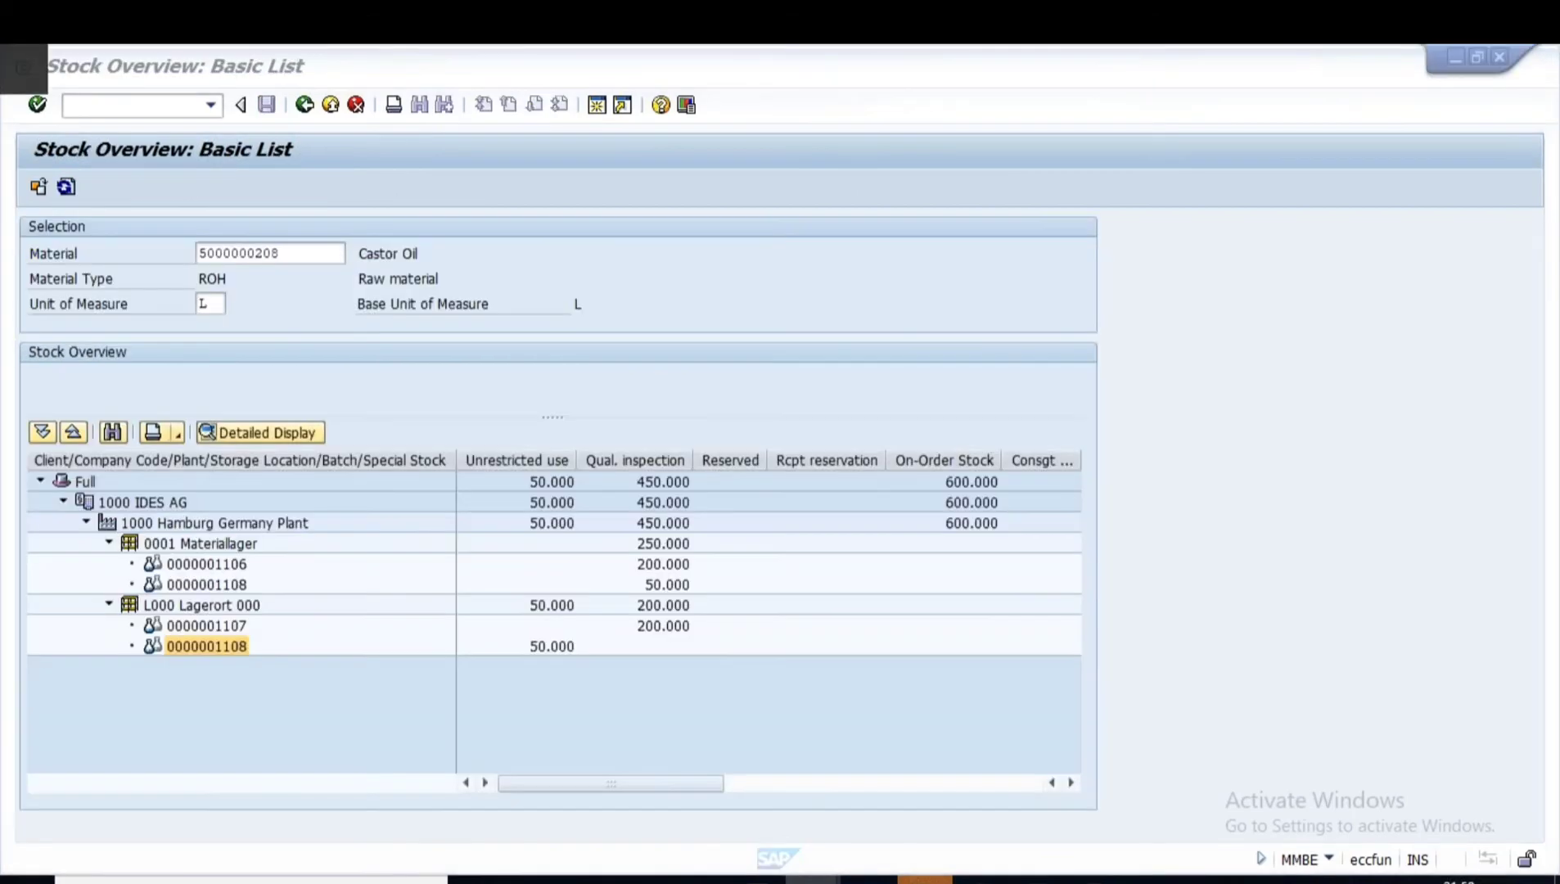
key("BackSpace")
type("9")
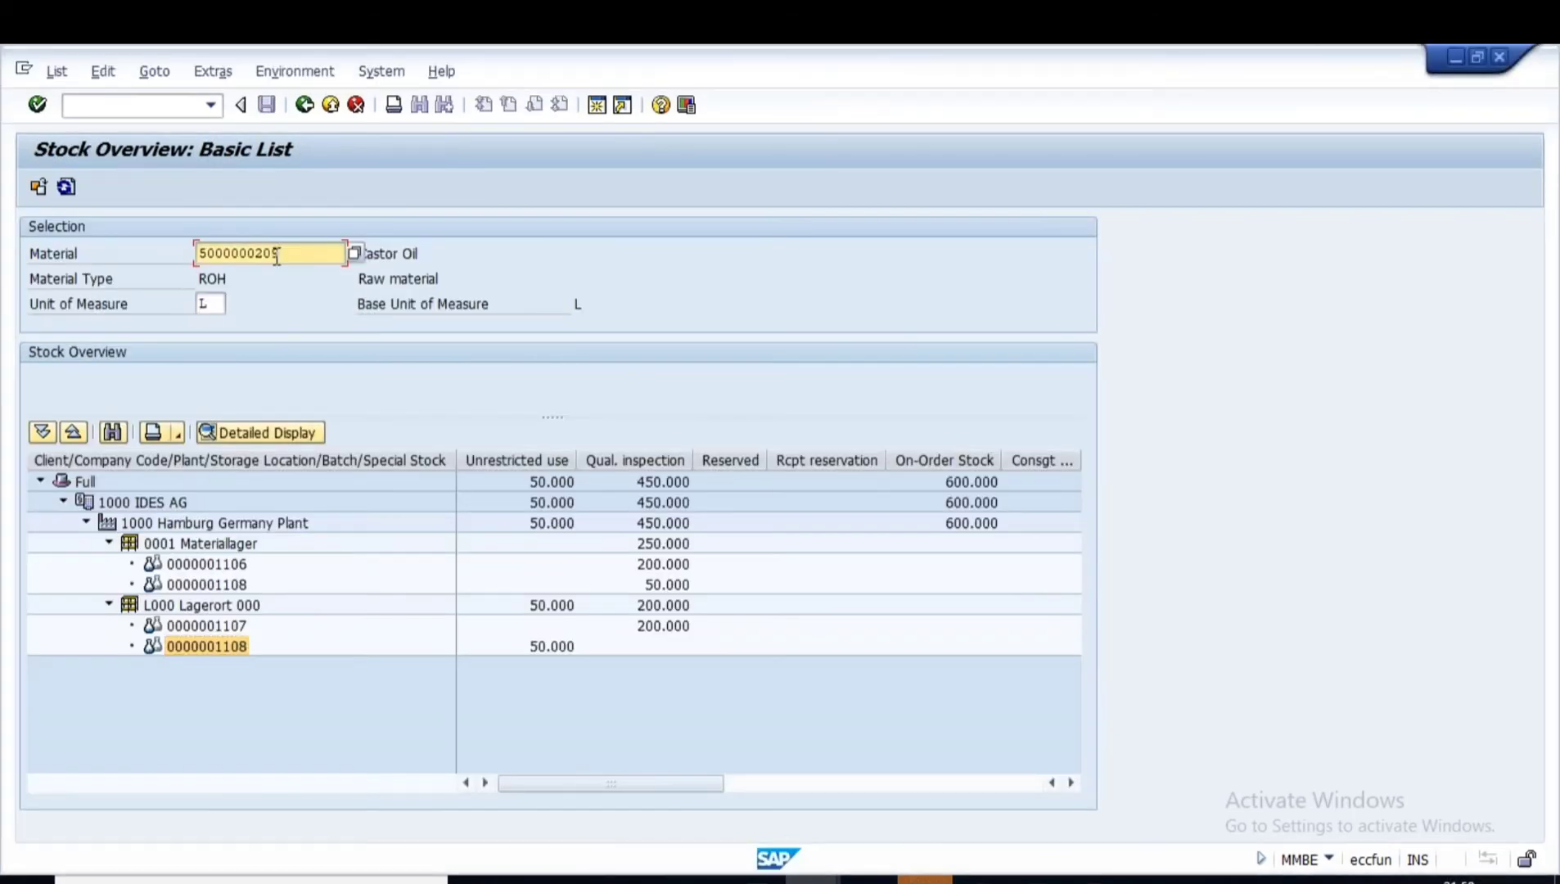
left_click(39, 187)
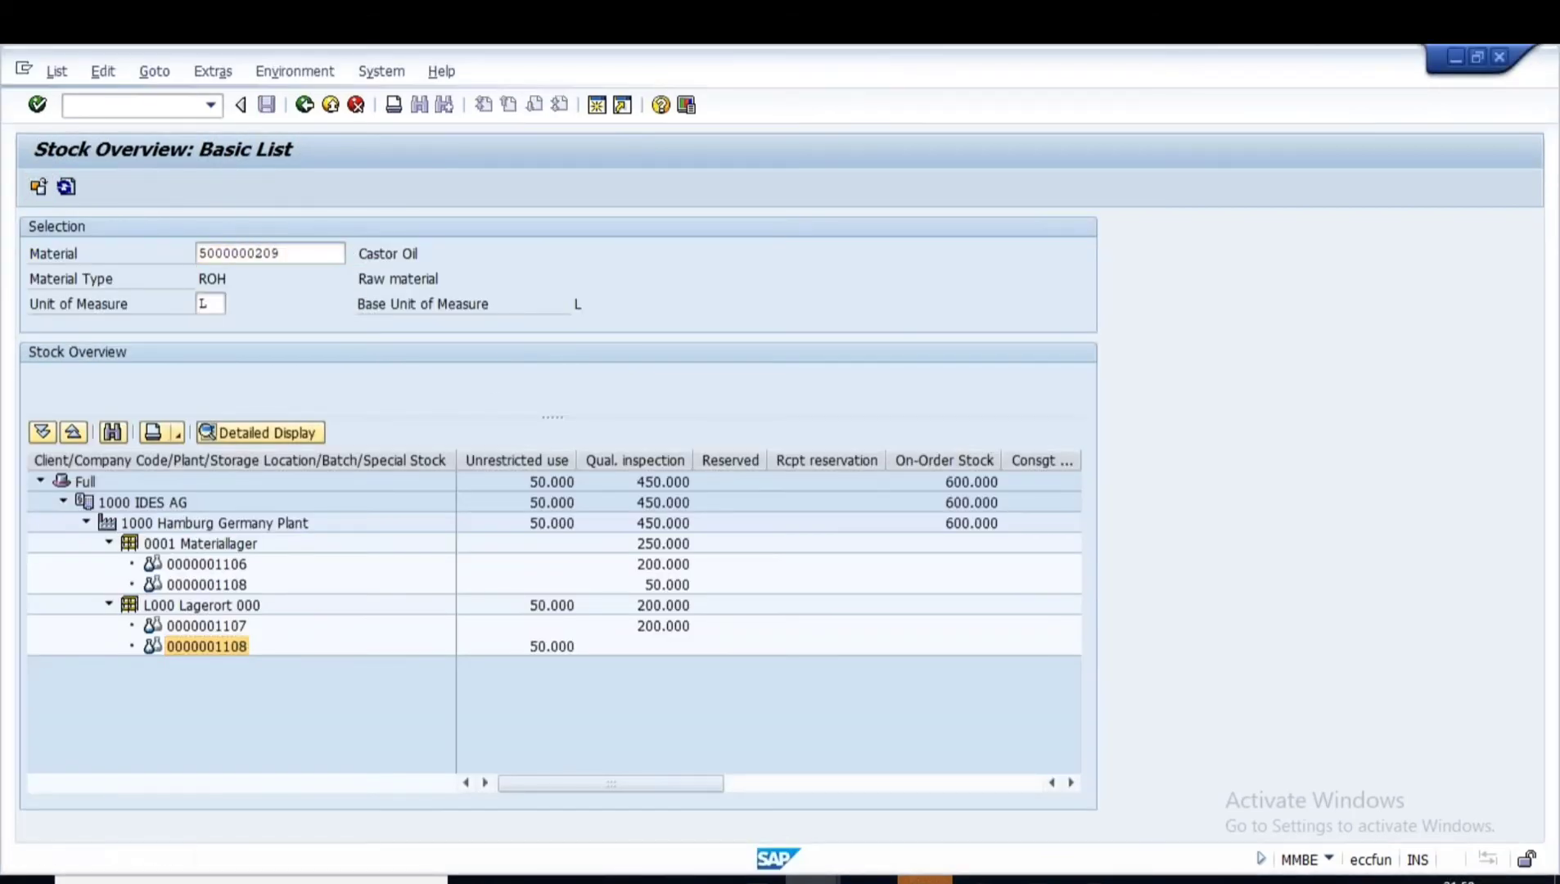
left_click(200, 626)
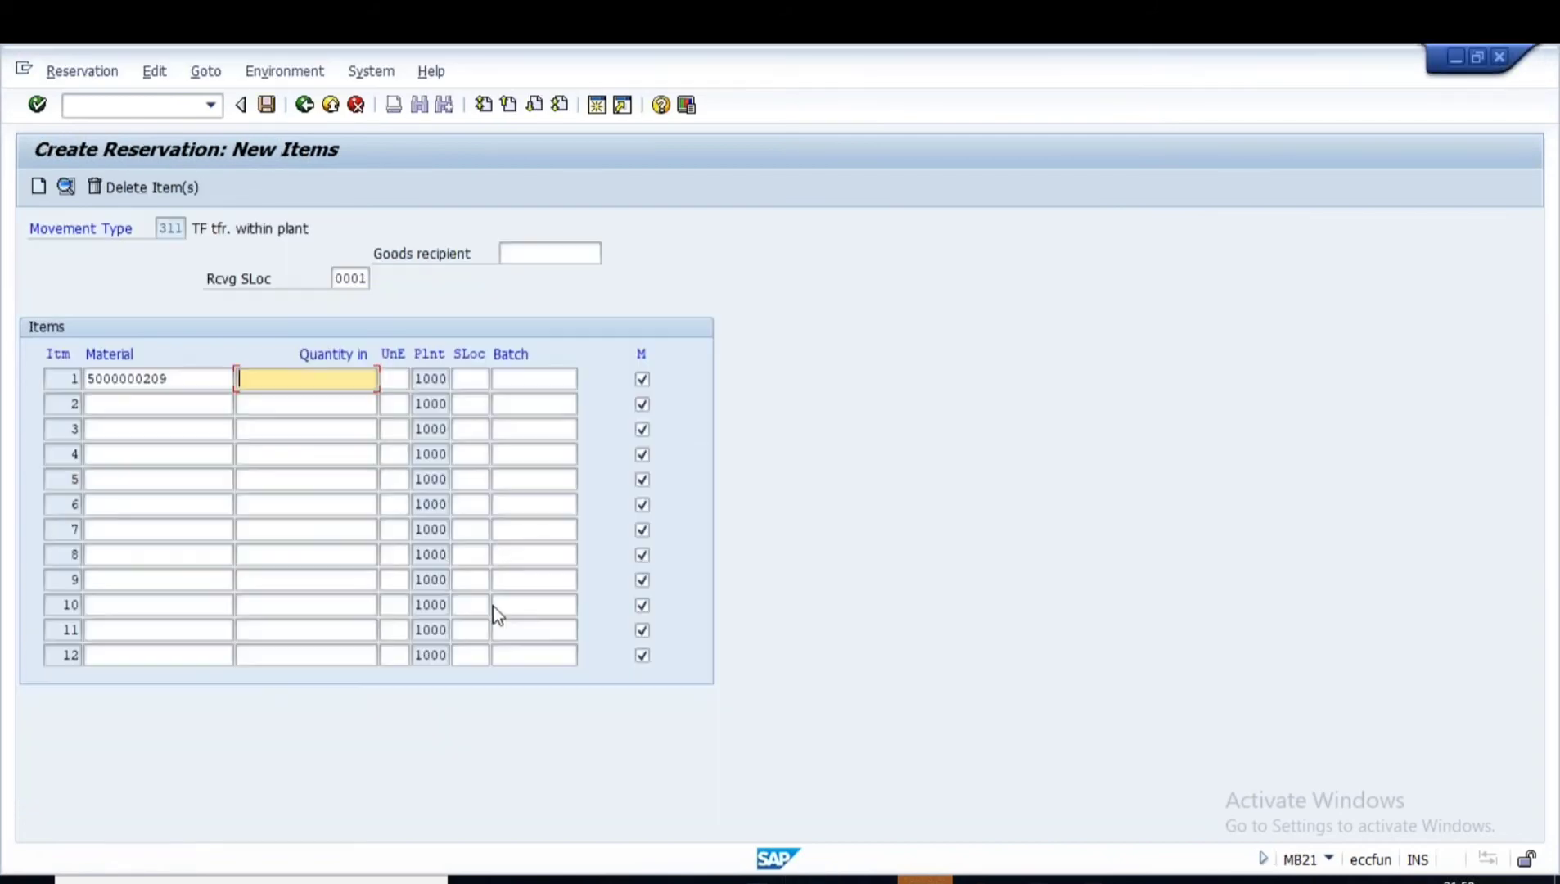
left_click(512, 382)
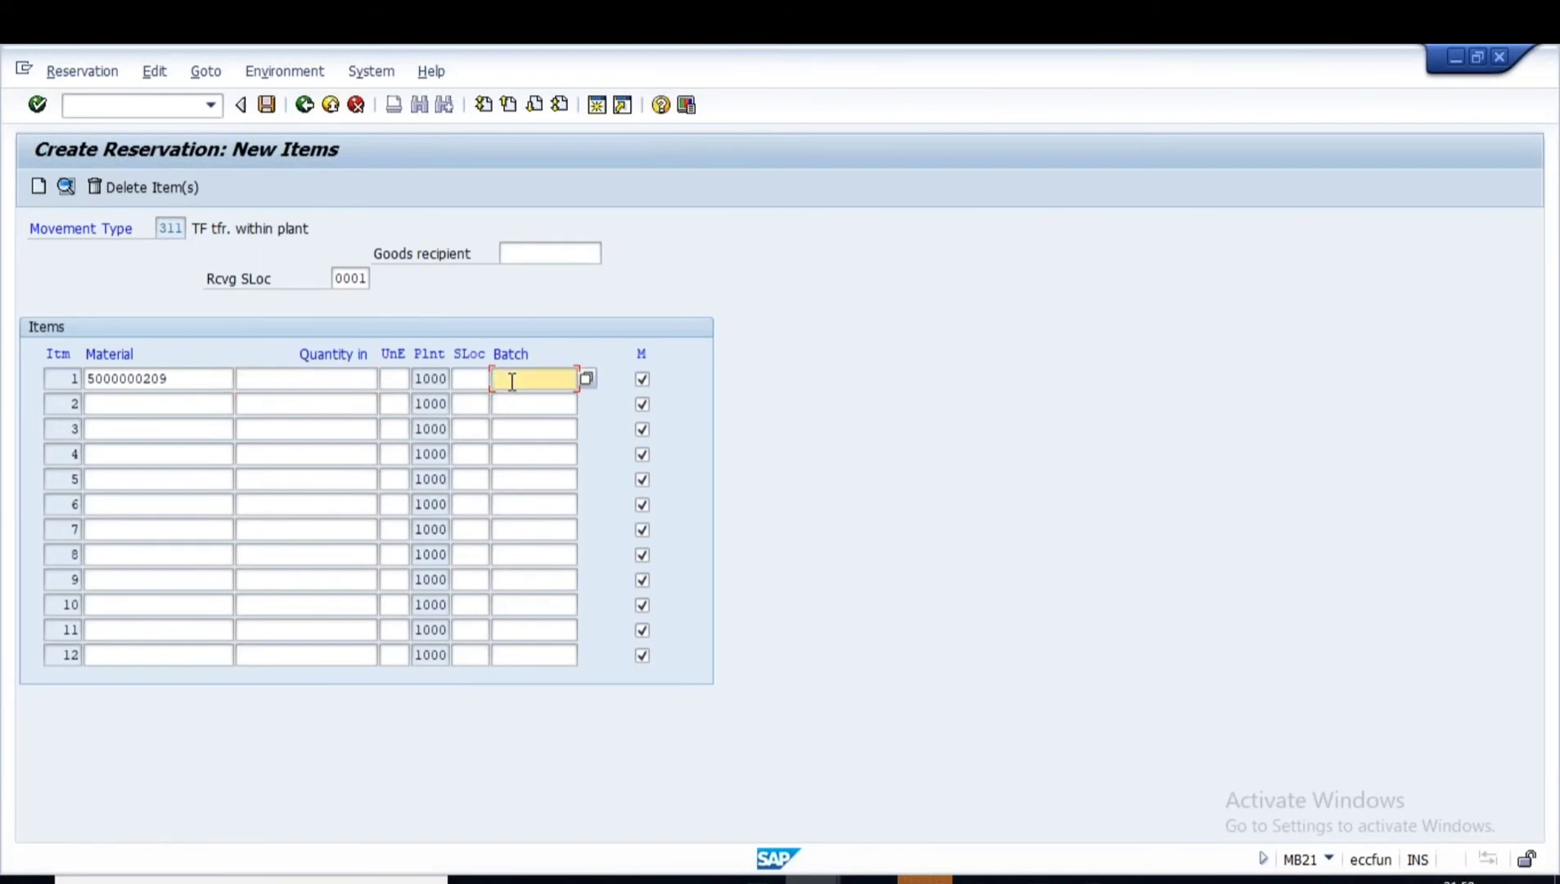
key("ctrl+v")
left_click(267, 382)
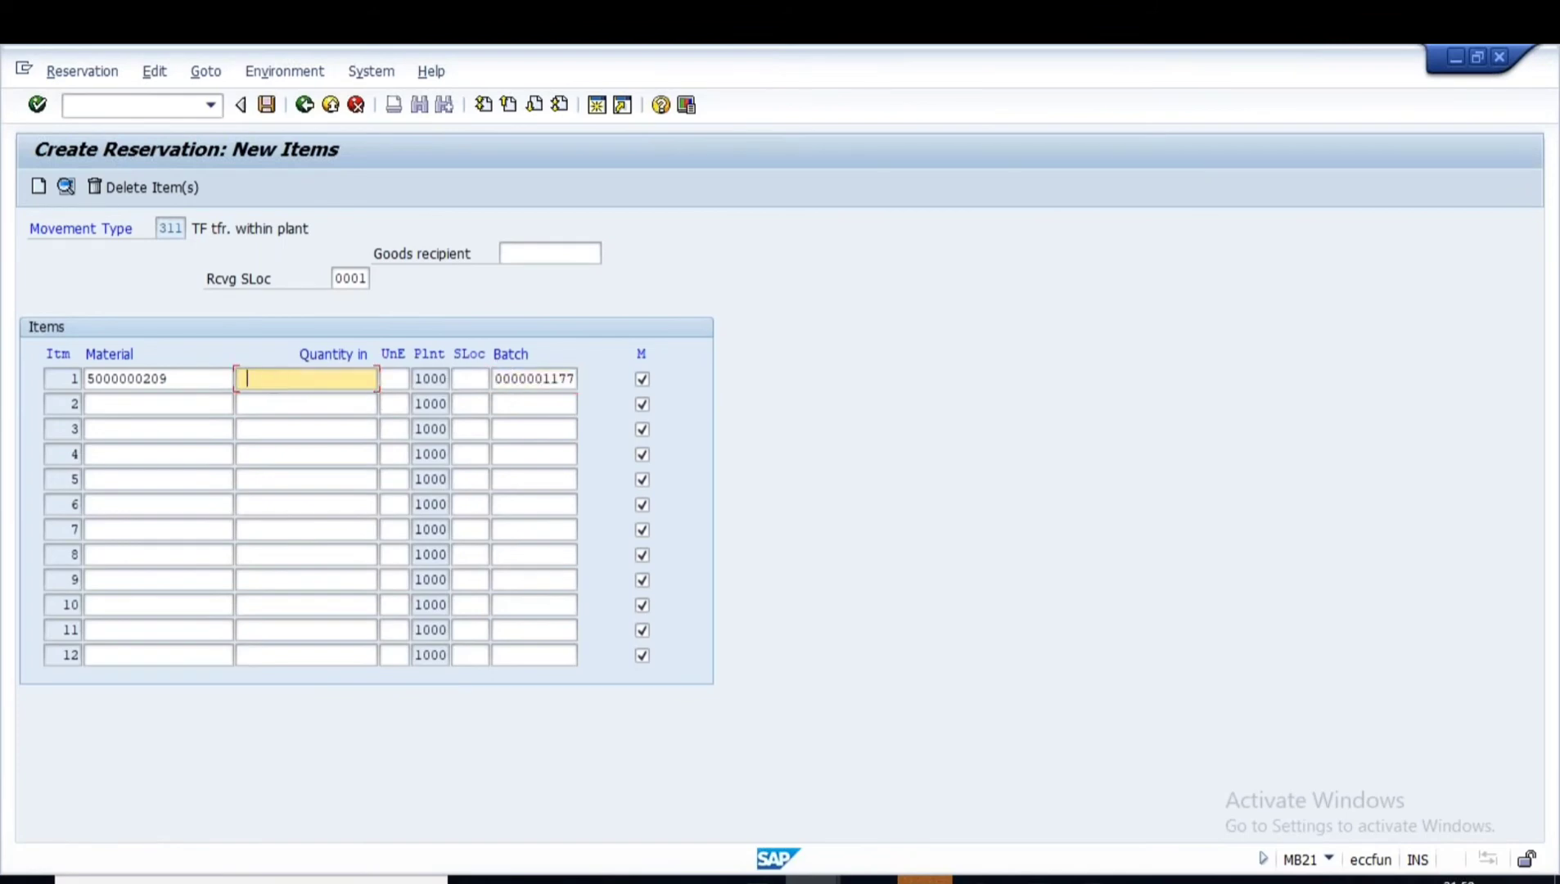
left_click(270, 381)
key("alt+Tab")
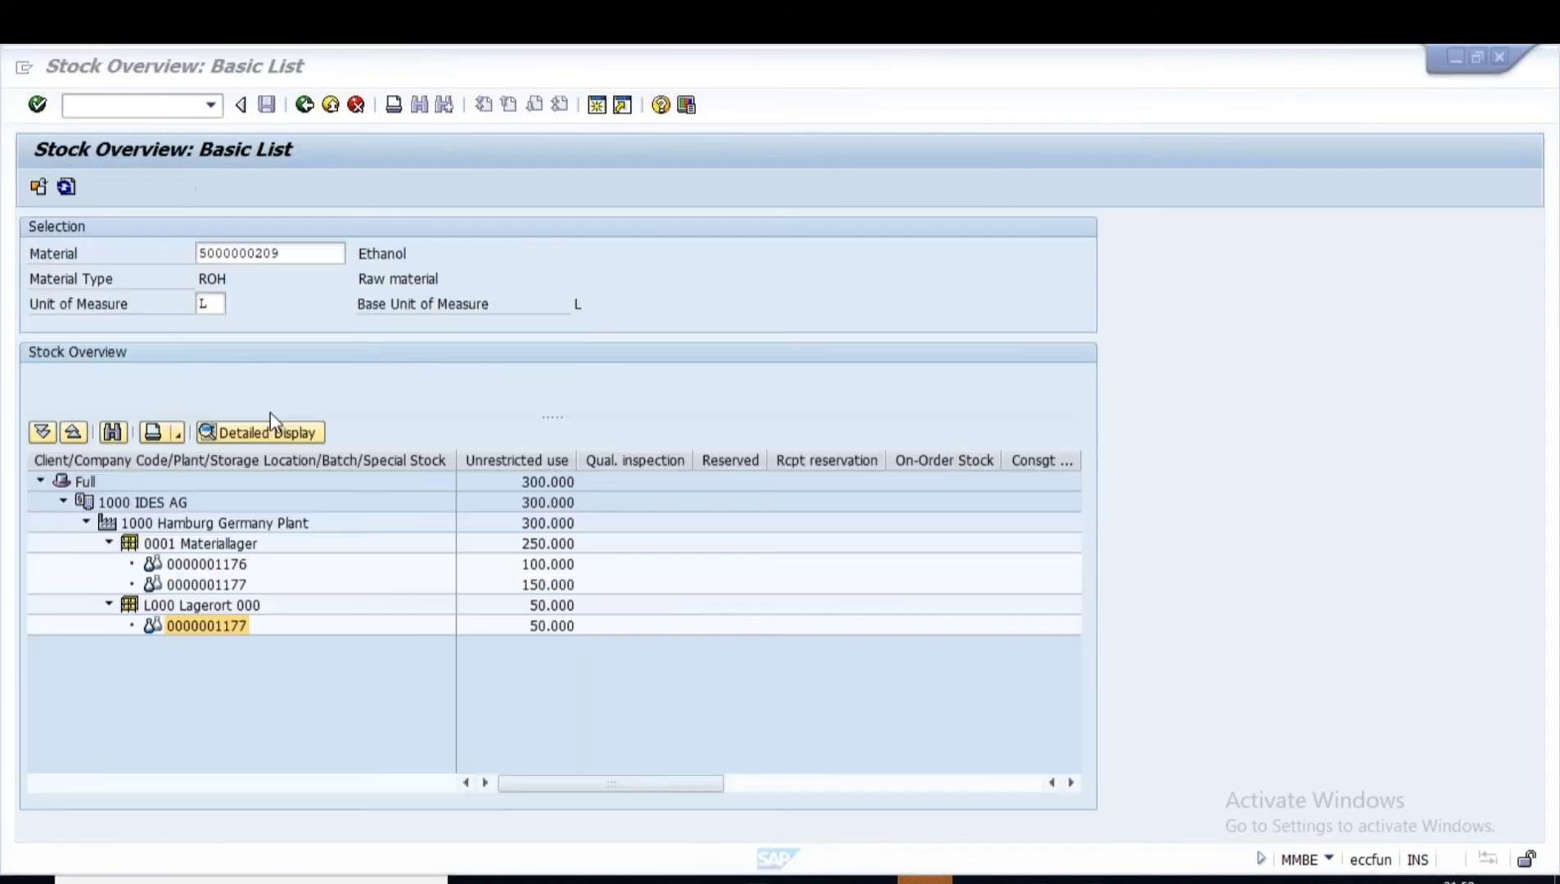
key("alt+Tab")
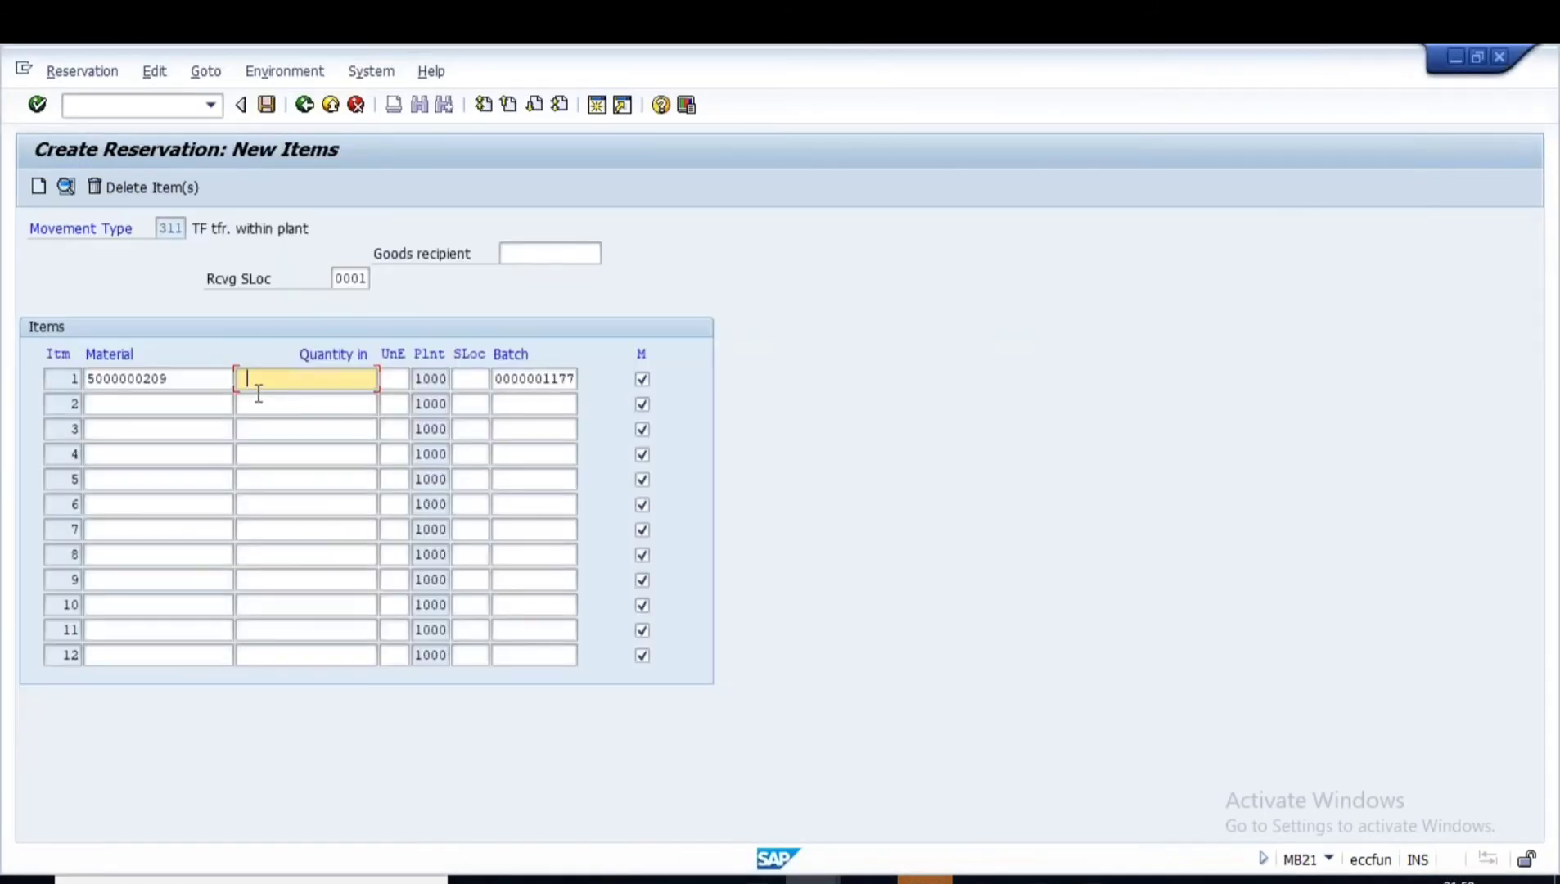
type("50")
- Set item 1's storage location to L000, clear its movement allowed indicator and post the reservation
left_click(464, 380)
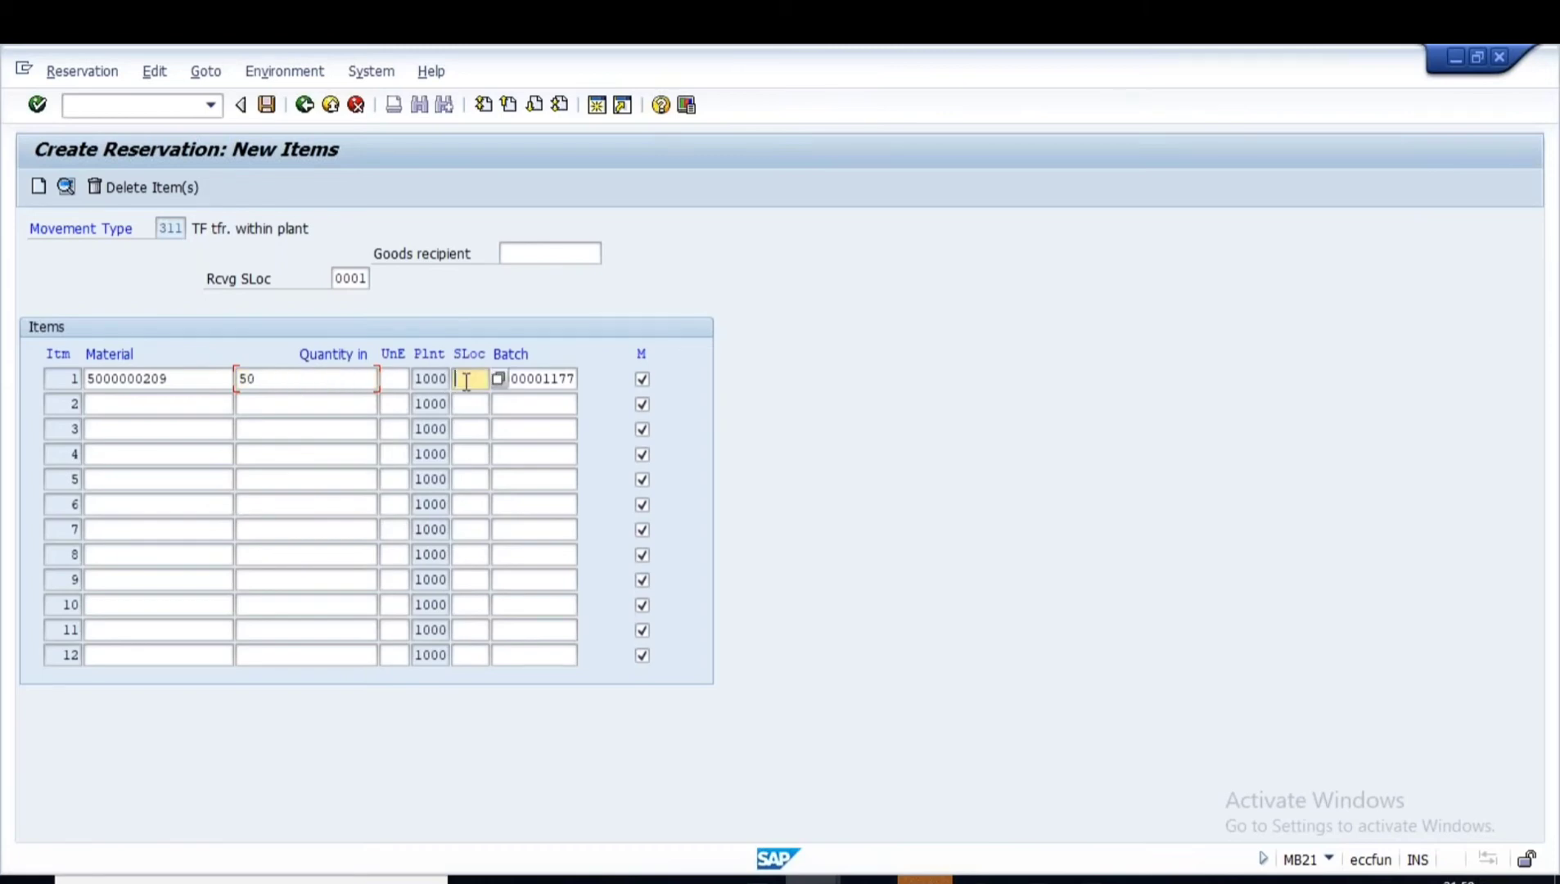
key("Caps_Lock")
type("1000")
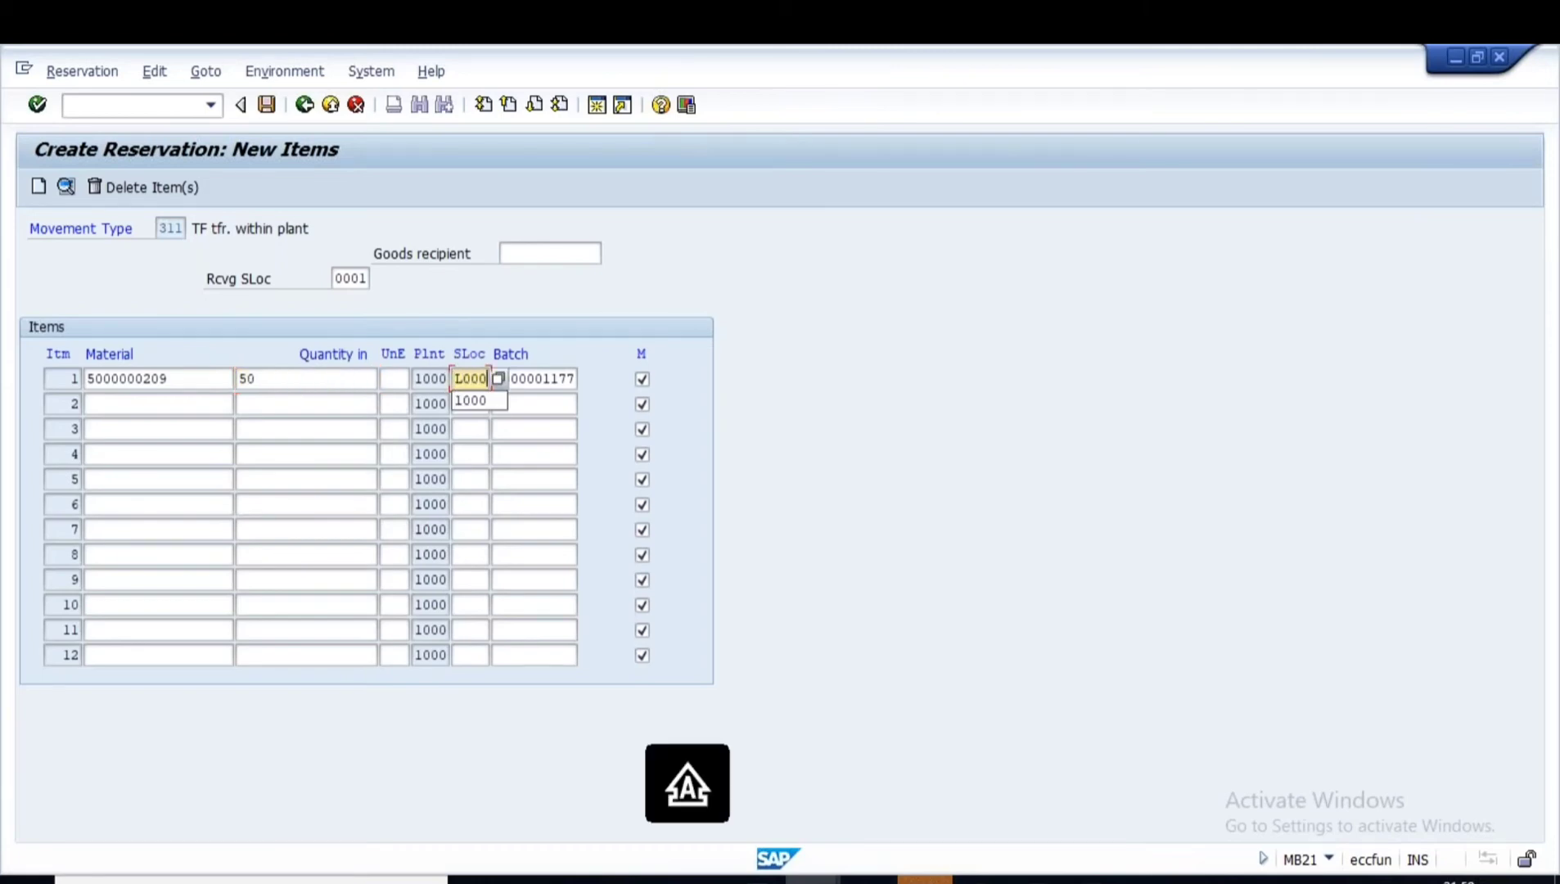
key("Return")
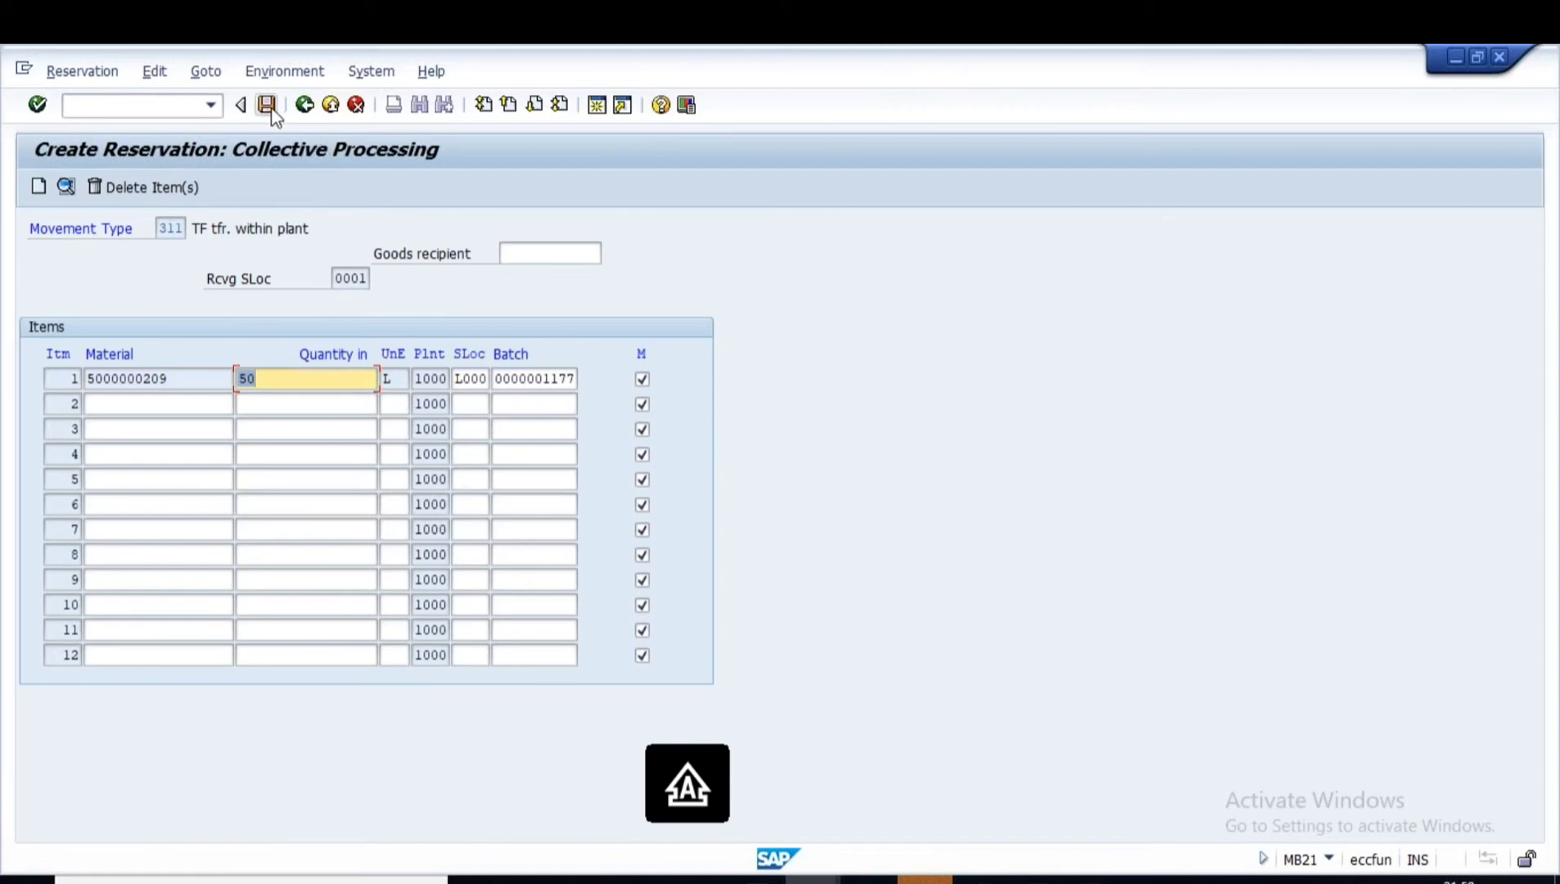
left_click(643, 379)
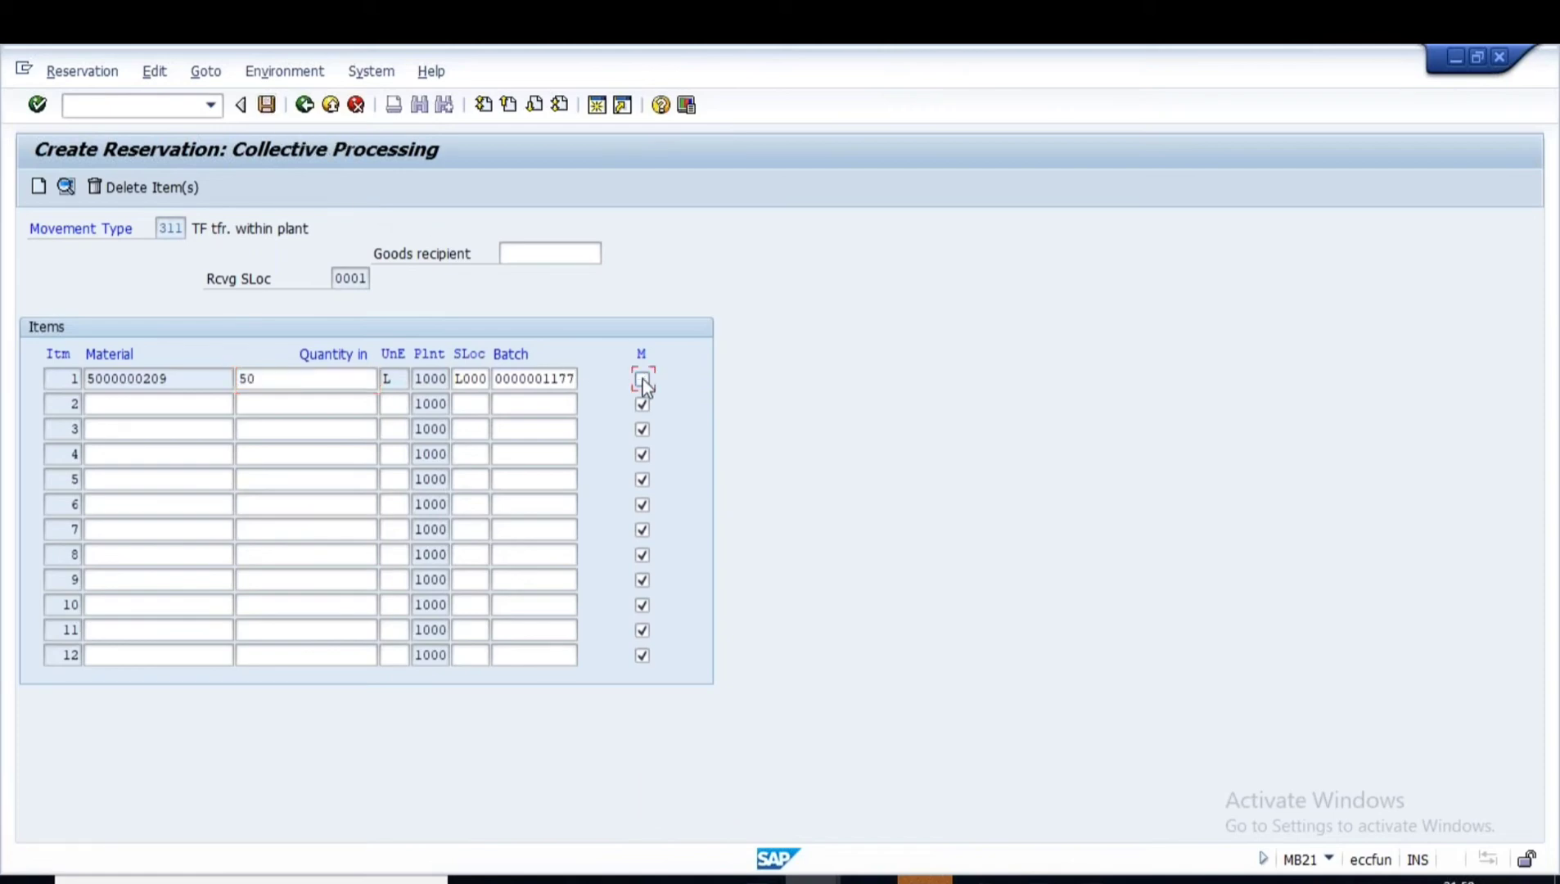
left_click(266, 104)
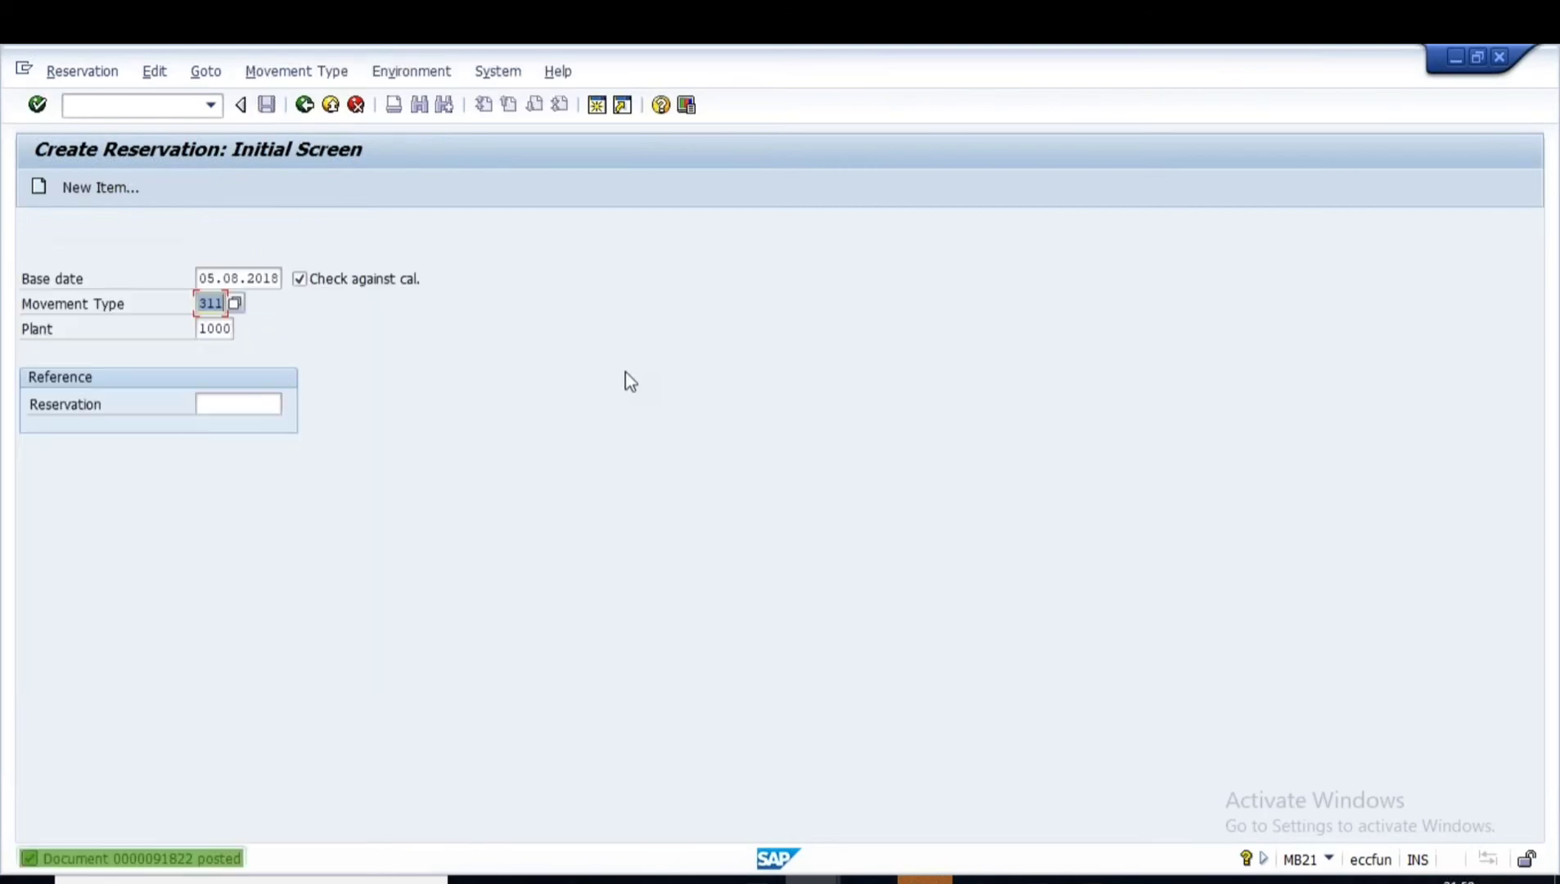
- Switch to the Manage Reservations session and run it for base date 05.08.2018 with only Set Goods Movement to Allowed selected
left_click(810, 873)
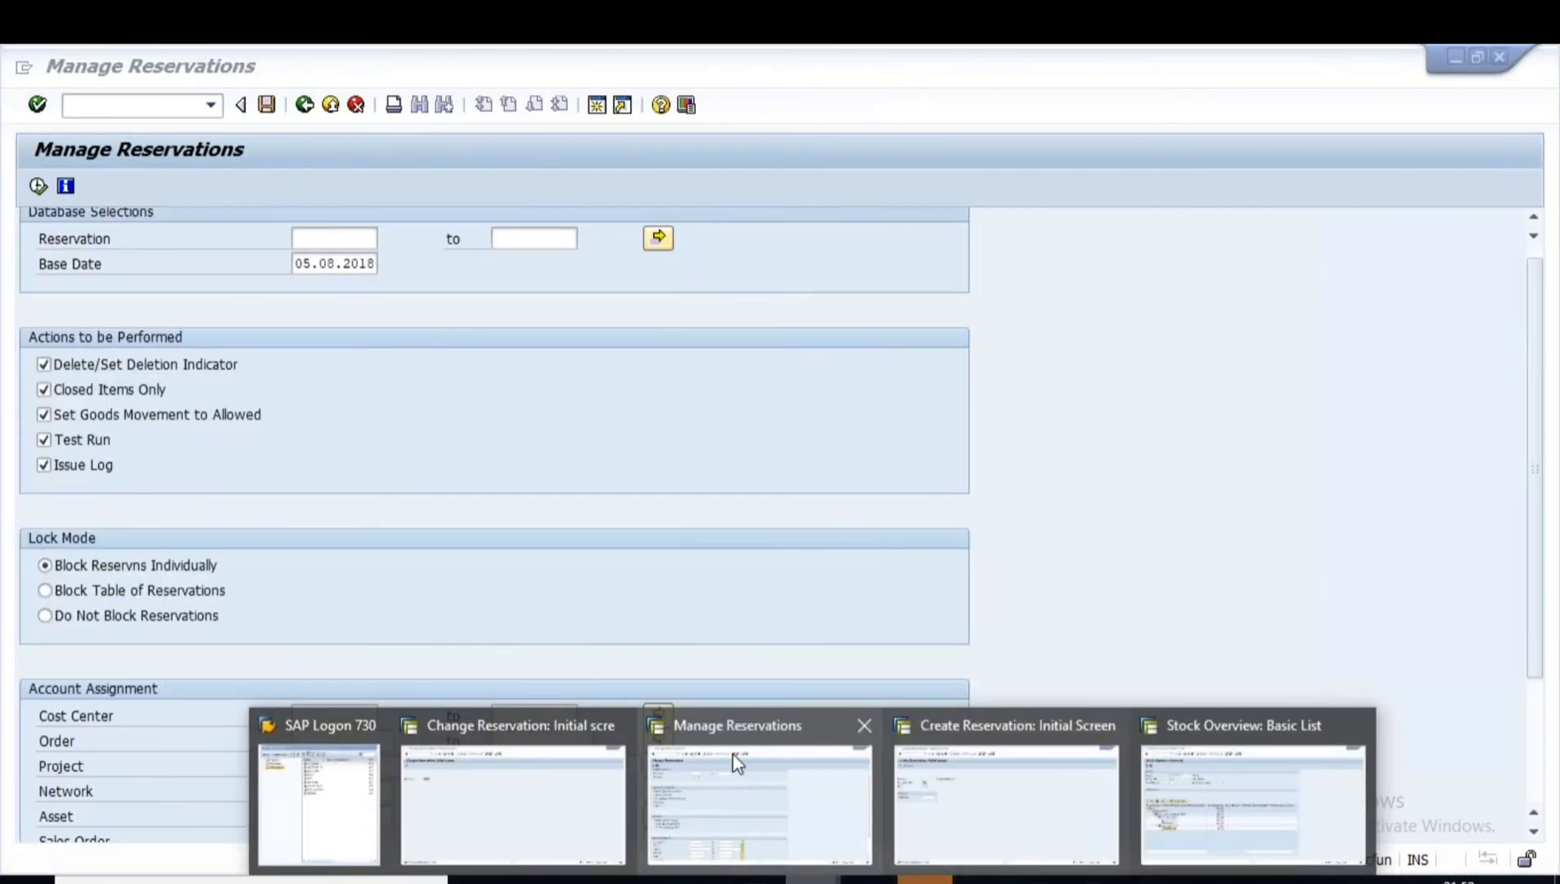
left_click(732, 755)
left_click(44, 365)
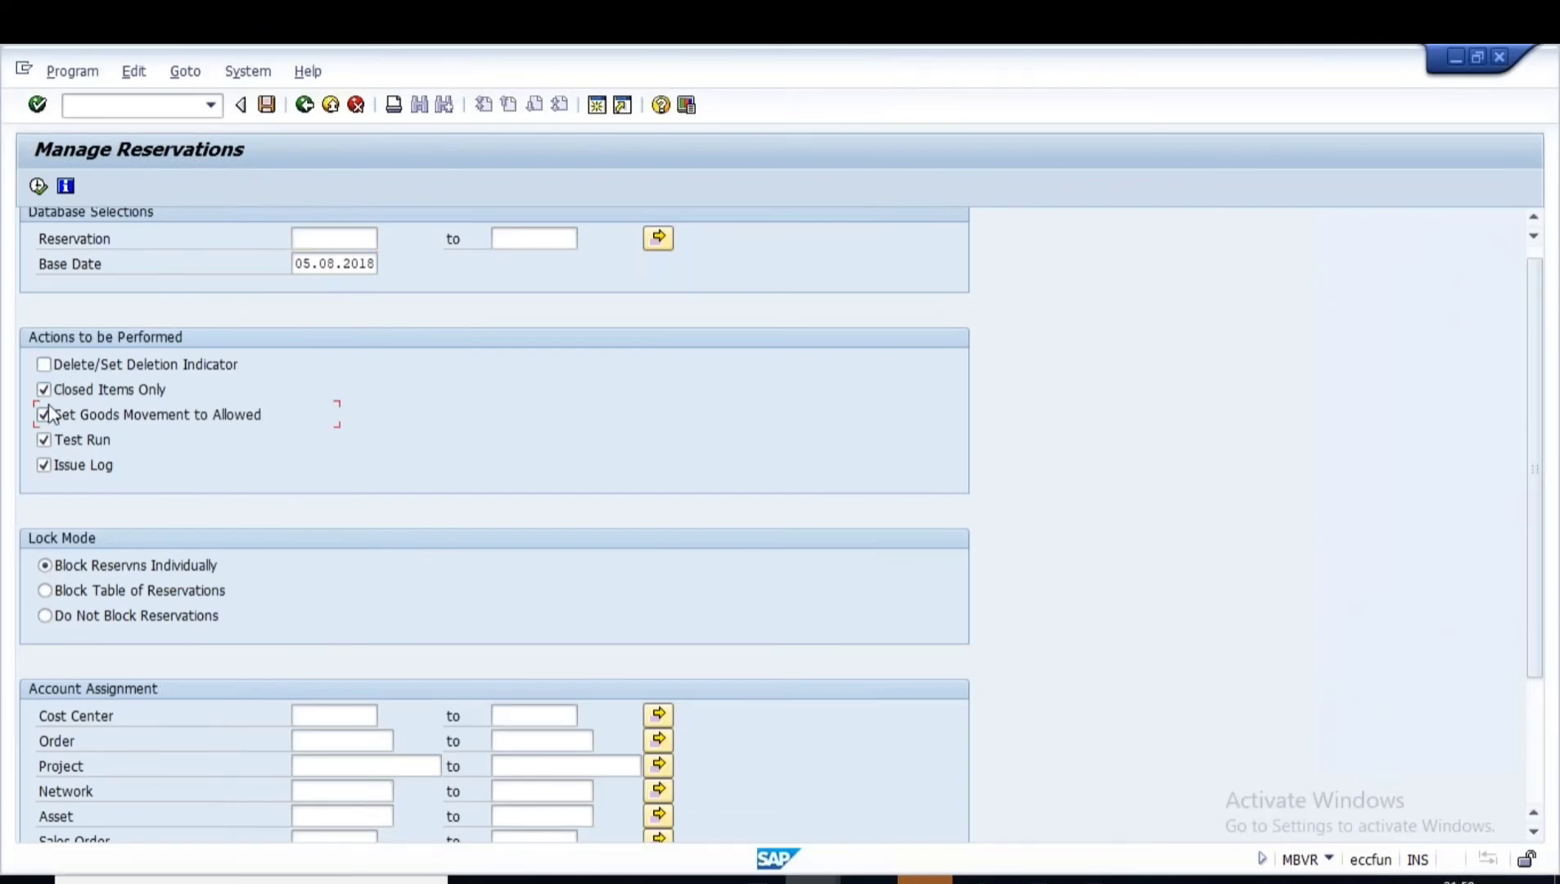
left_click(49, 391)
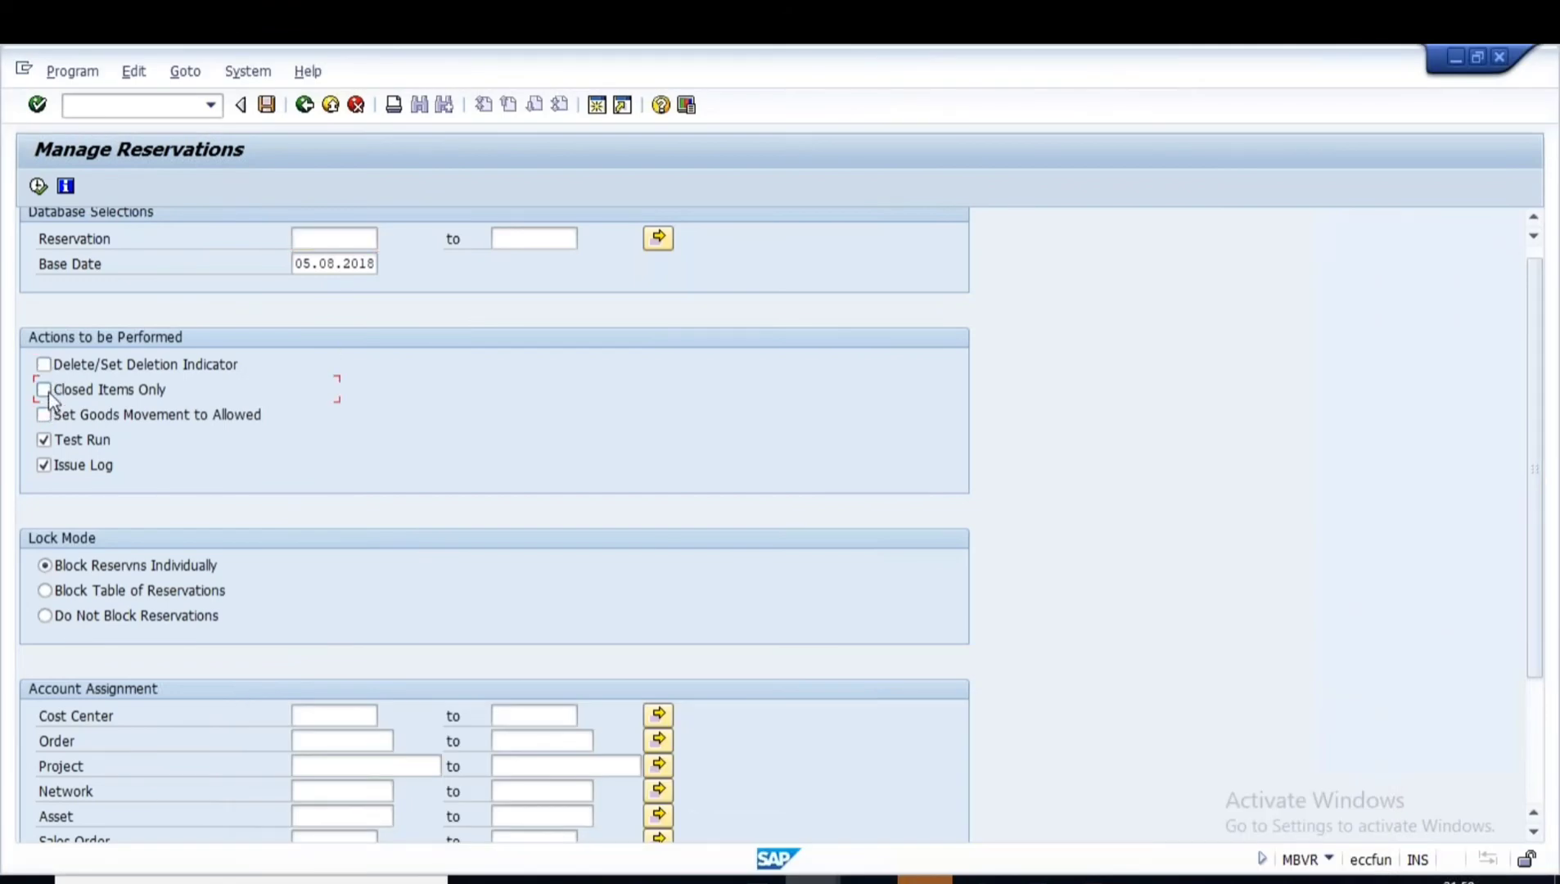
left_click(50, 441)
left_click(45, 464)
left_click(45, 414)
left_click(39, 185)
key("F8")
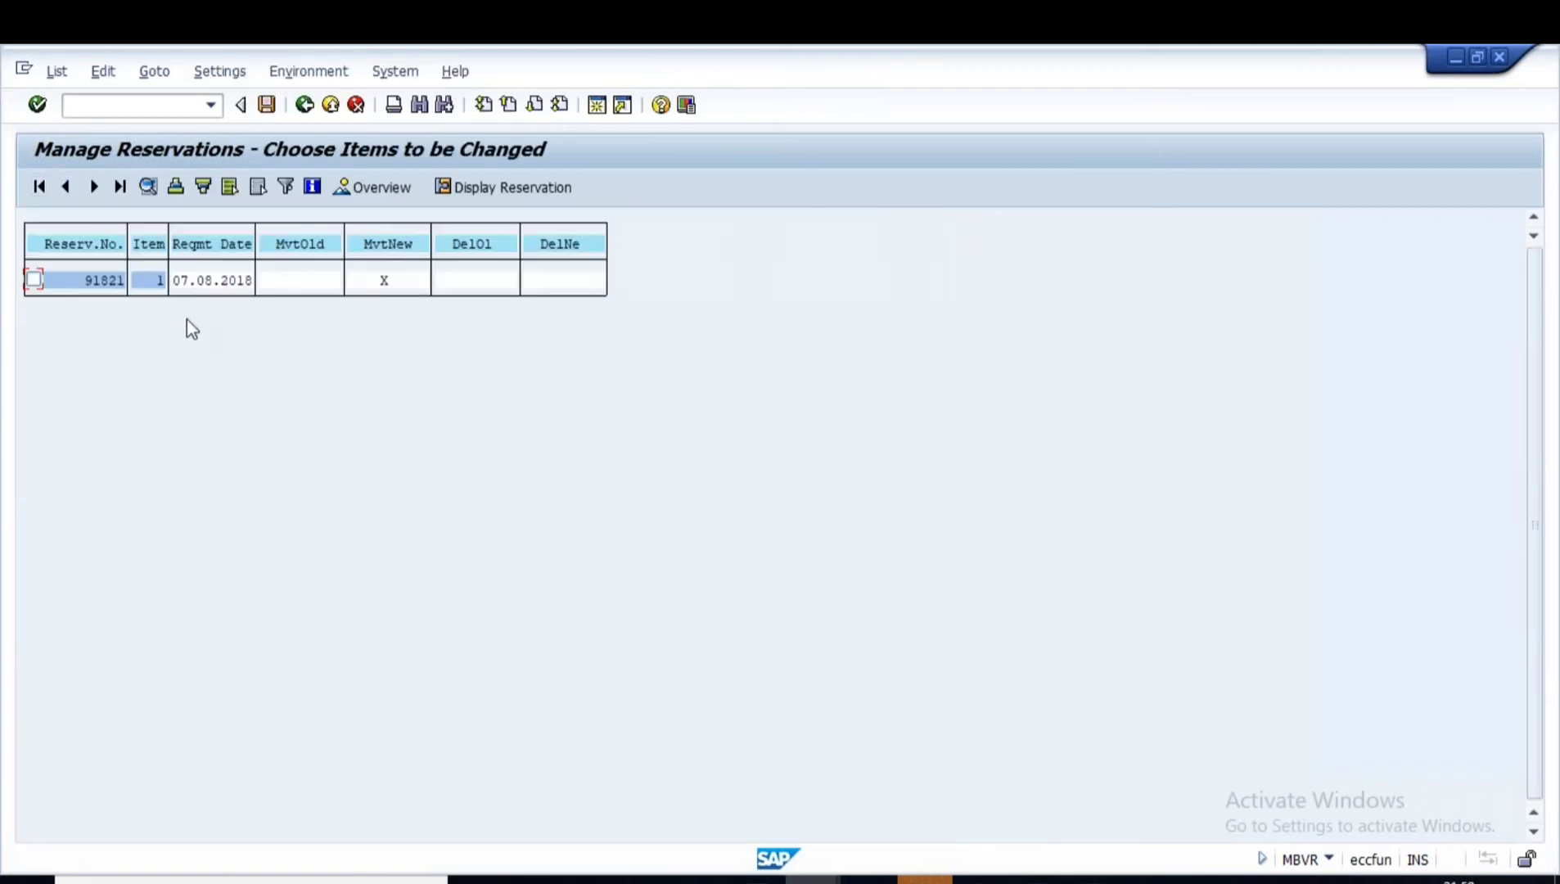
- Compare with the Create Reservation session, and rerun Manage Reservations for base date 04.08.2018 without the deletion indicator and closed items options
key("alt+Tab")
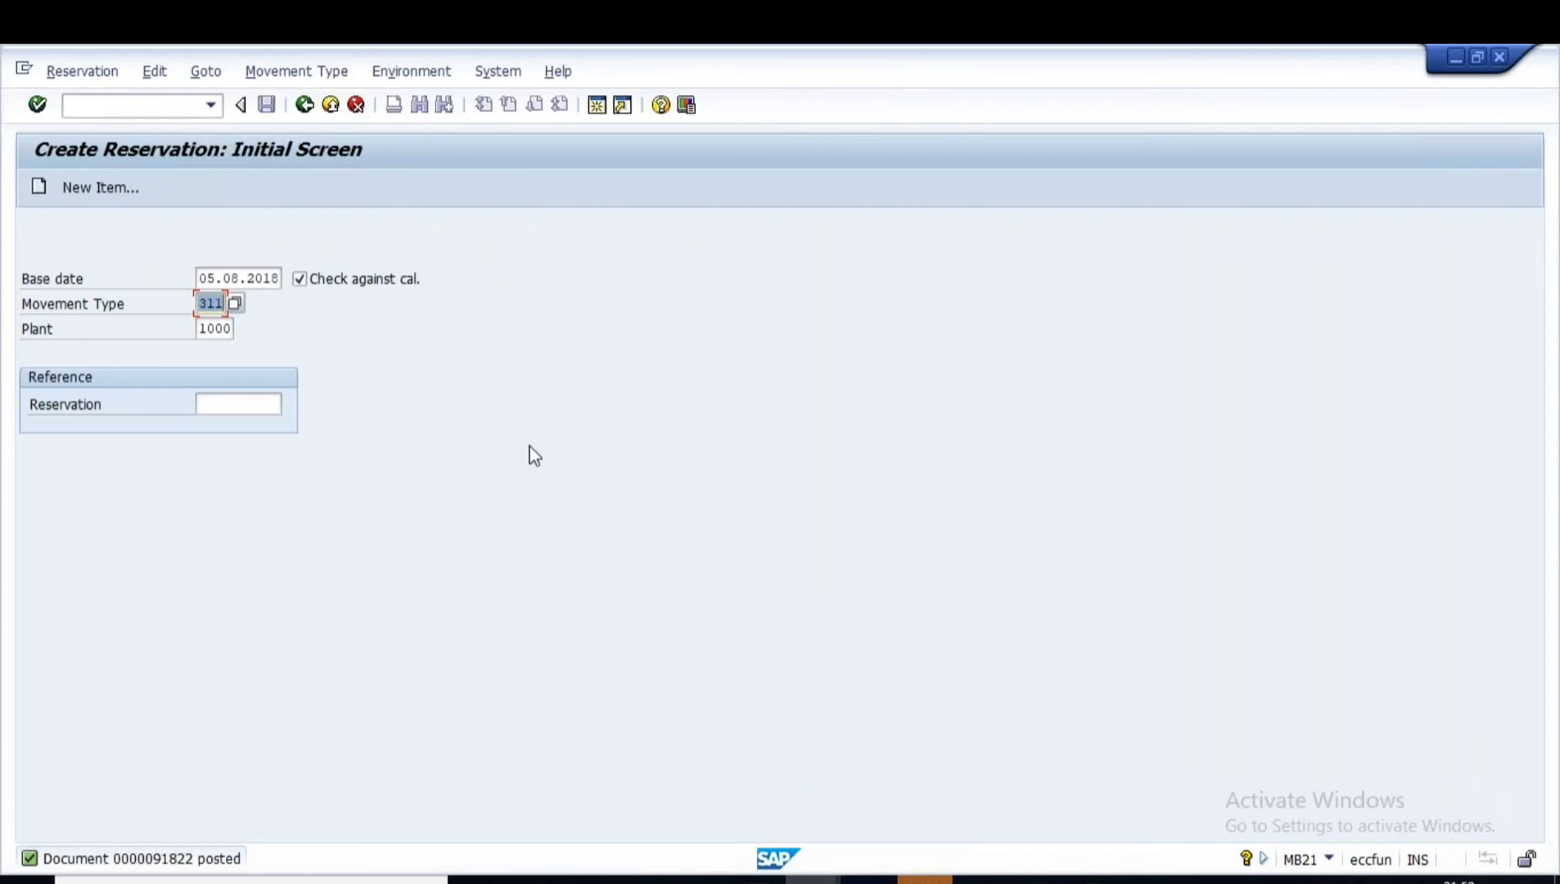
key("alt+Tab")
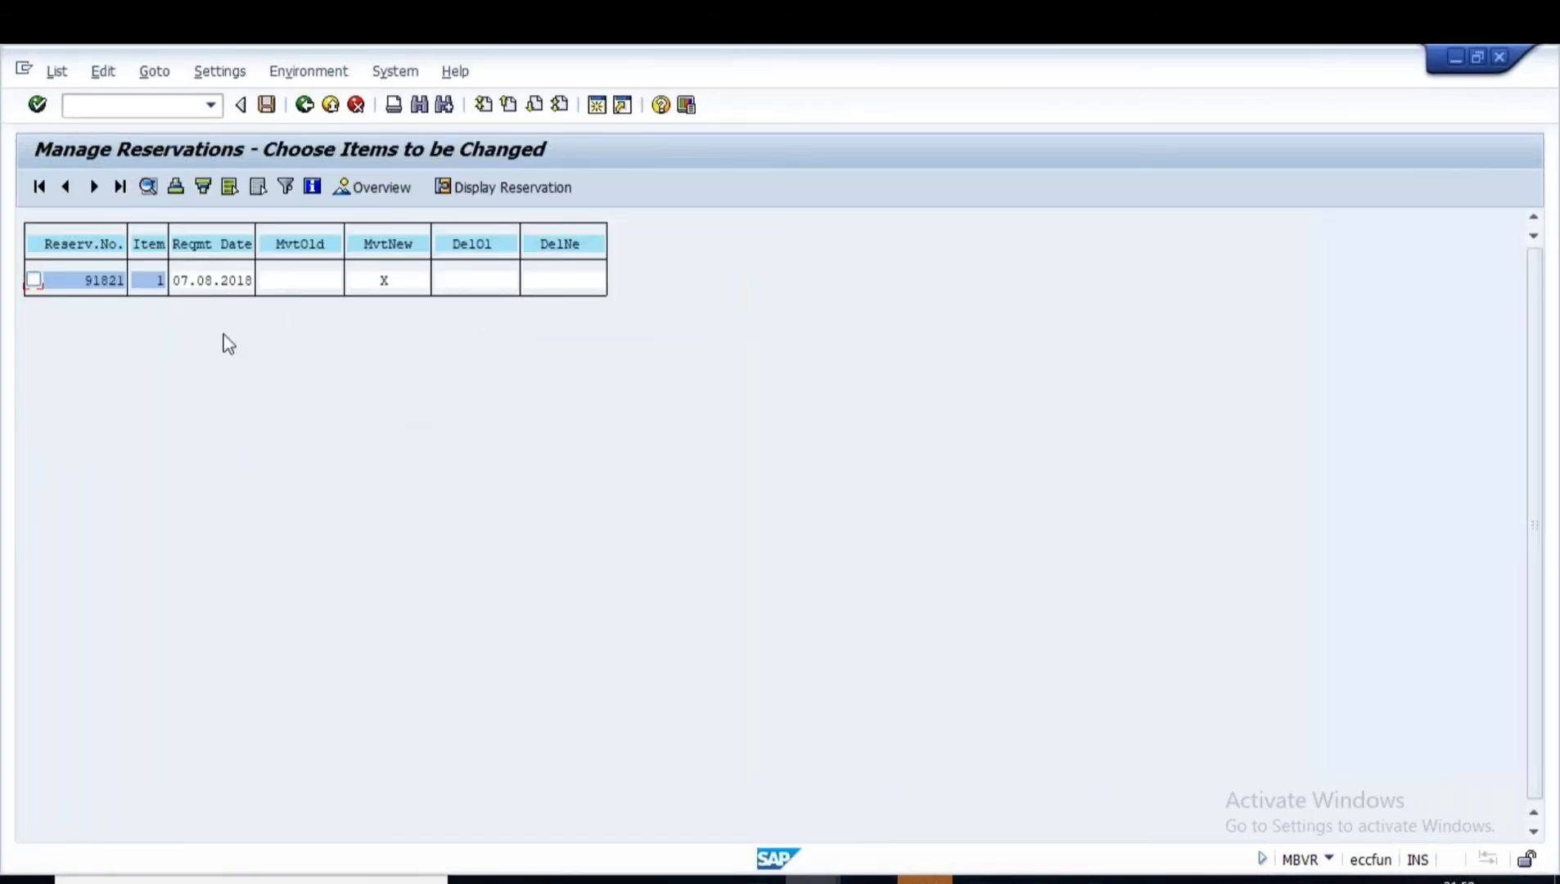
key("alt+Tab")
key("alt+Tab")
left_click(304, 105)
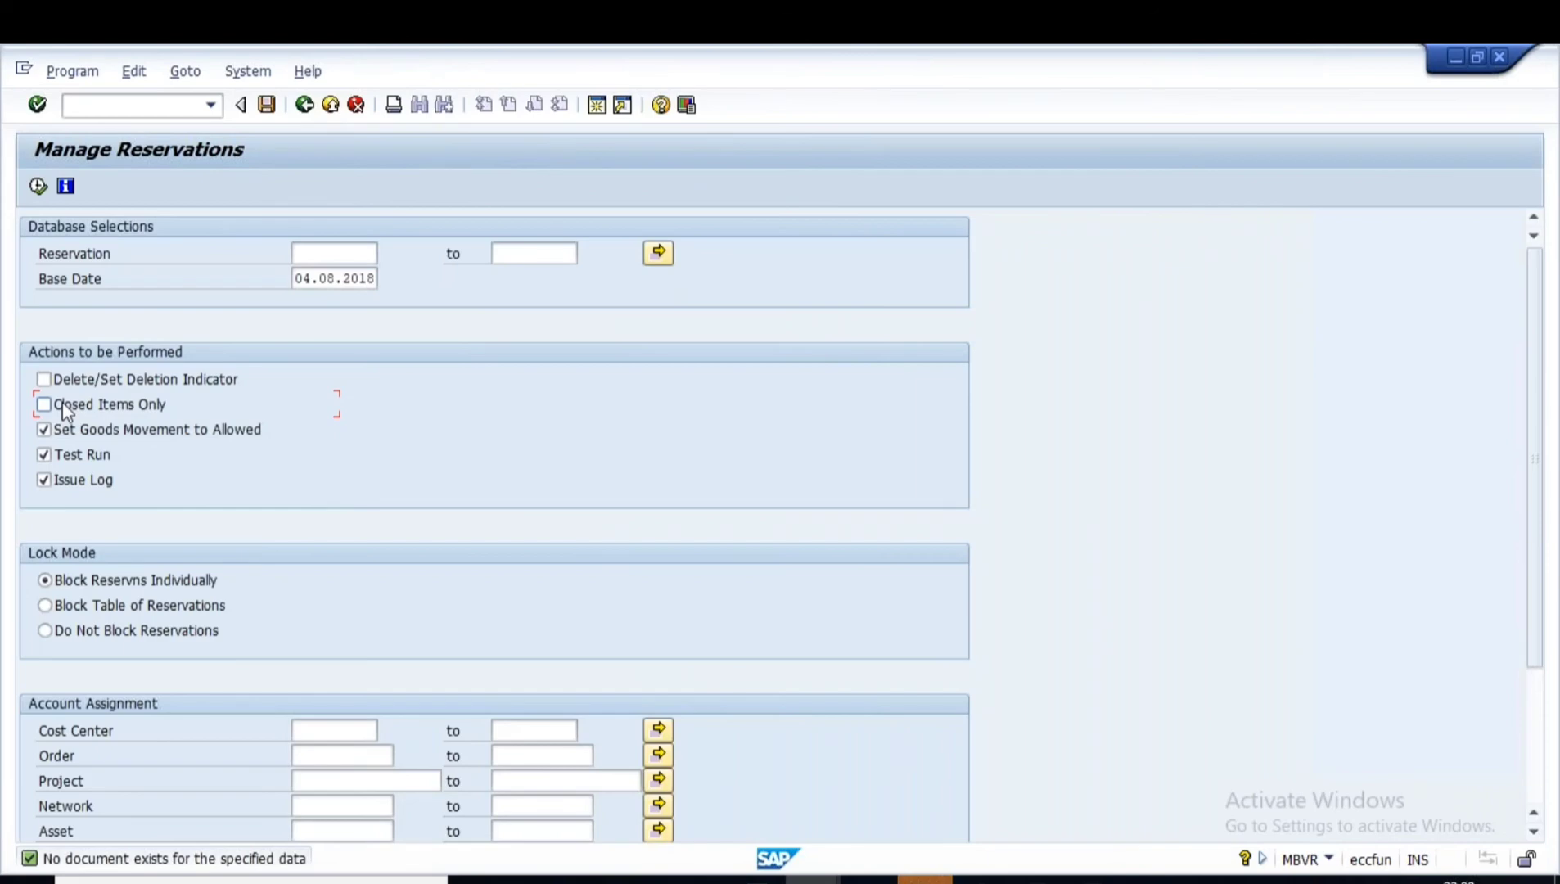
left_click(44, 479)
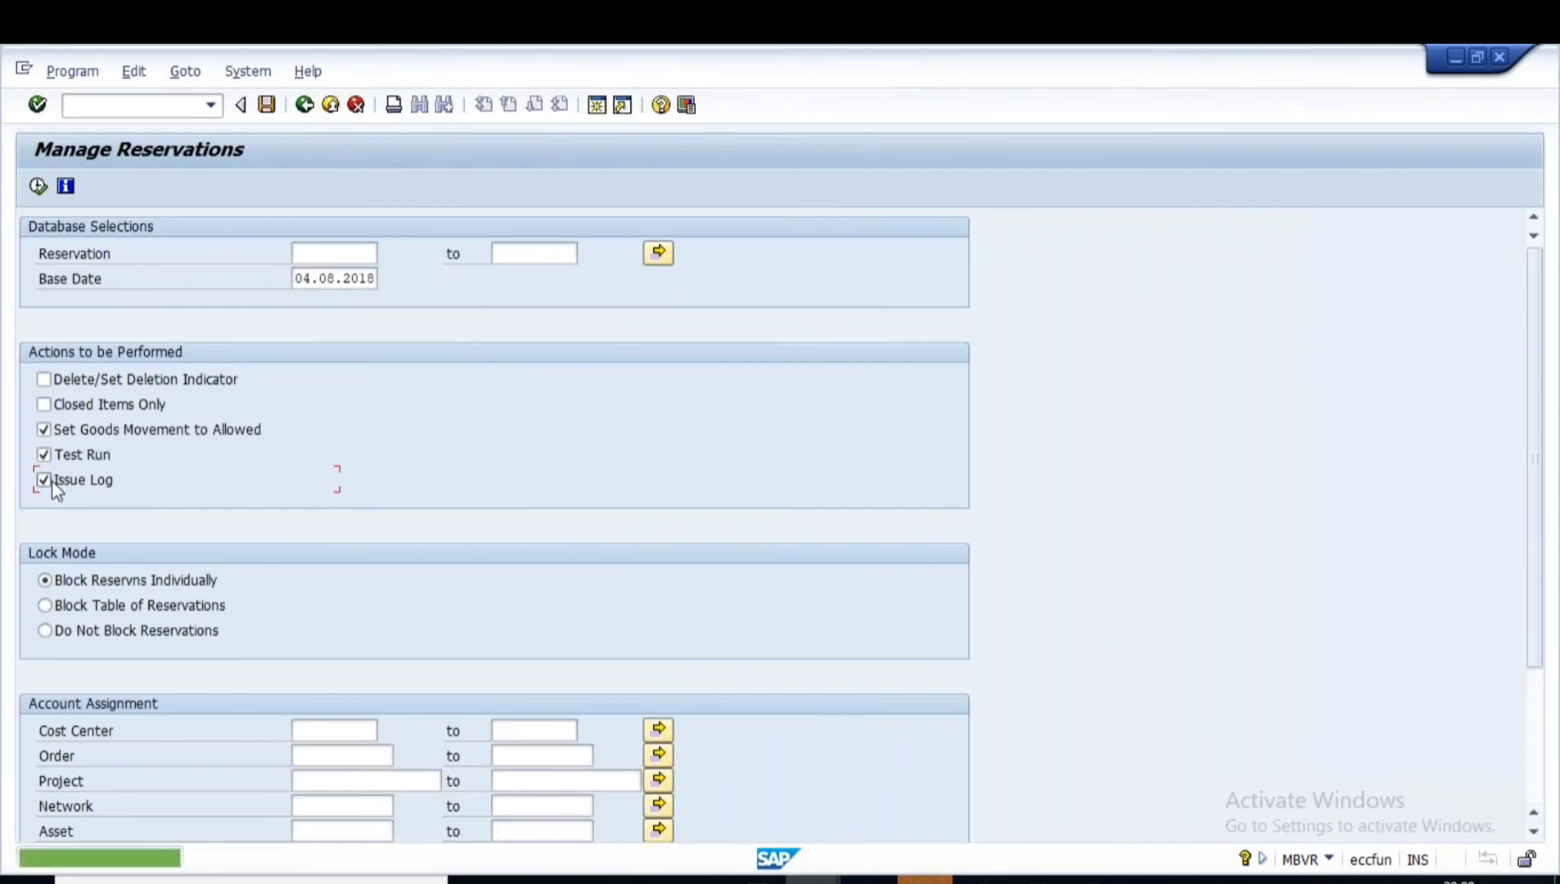
left_click(37, 185)
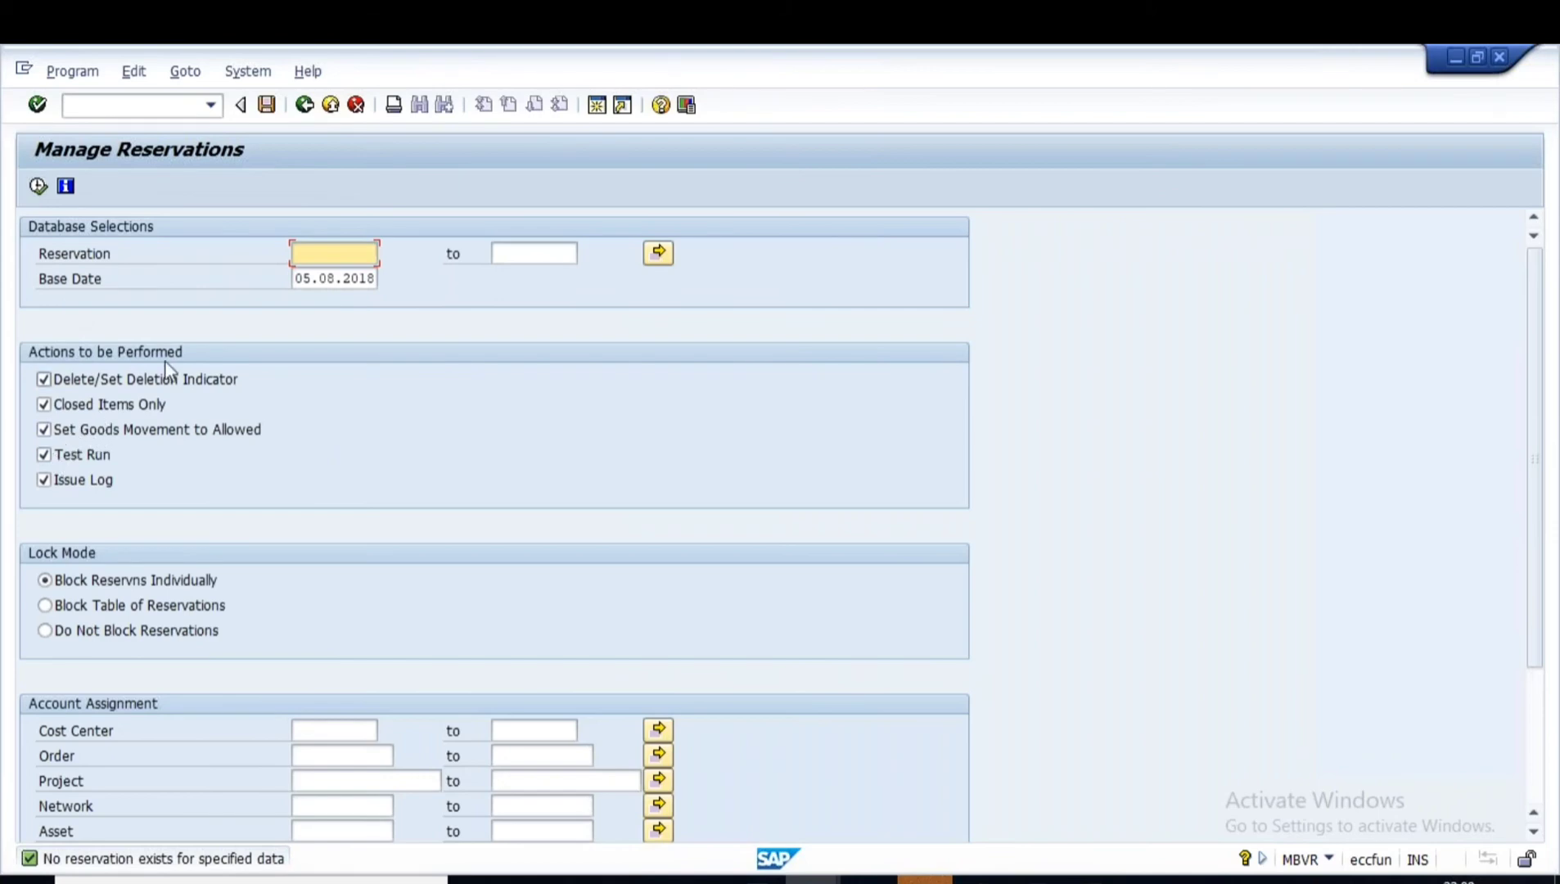
- Run Manage Reservations for base date 05.08.2018 with only Set Goods Movement to Allowed and Test Run selected
left_click(43, 379)
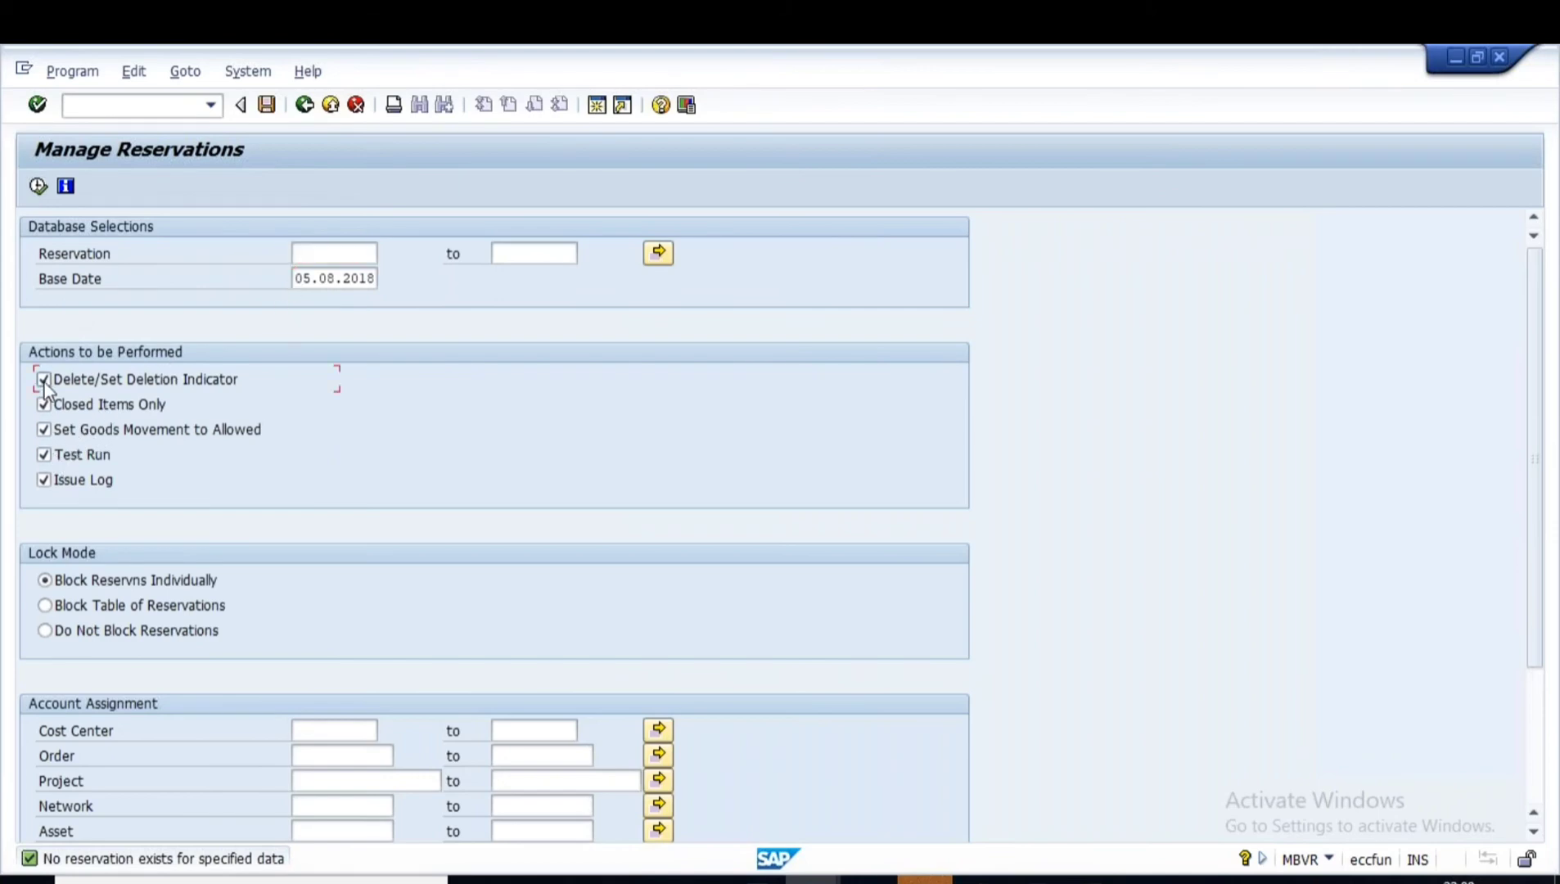
left_click(44, 404)
left_click(44, 455)
left_click(41, 480)
left_click(43, 455)
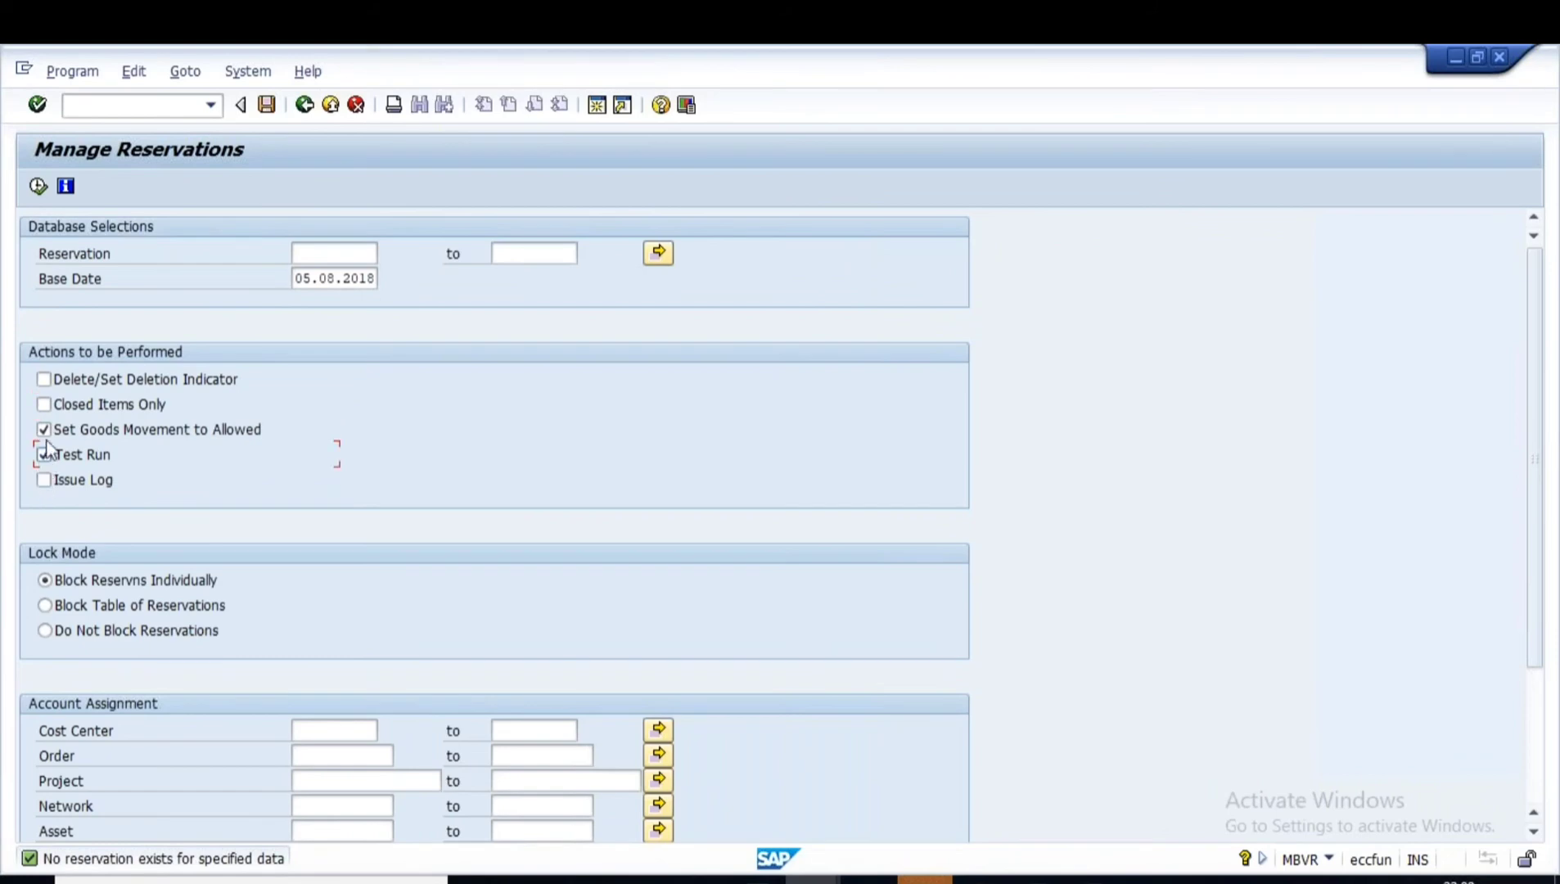
left_click(38, 187)
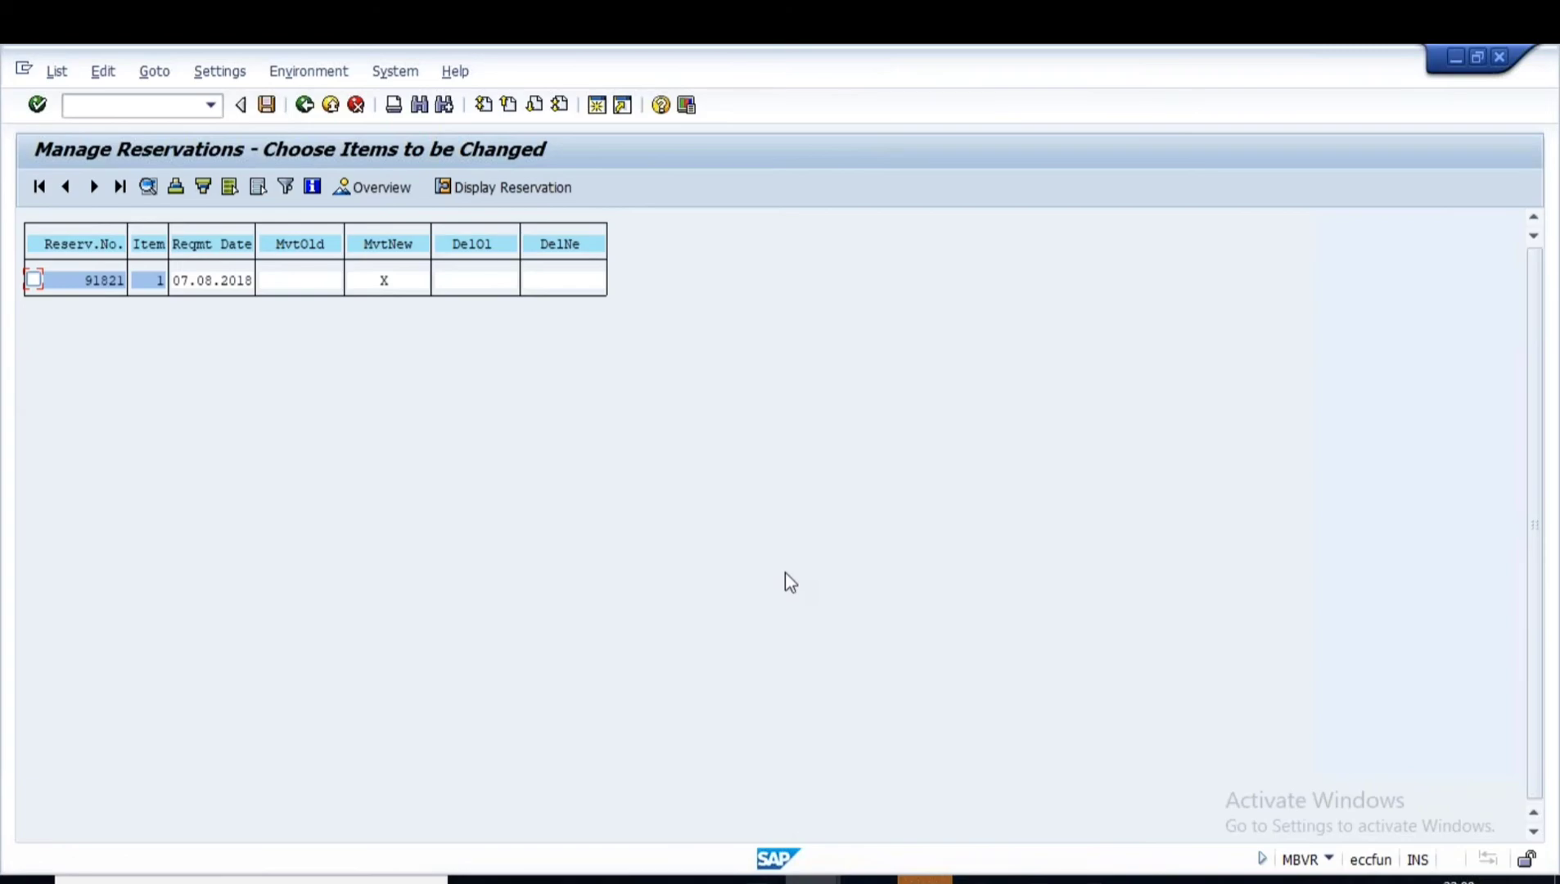
- Switch to the 02 Reservations presentation in PowerPoint and display slide 10, Deletion of Reservations
left_click(1097, 880)
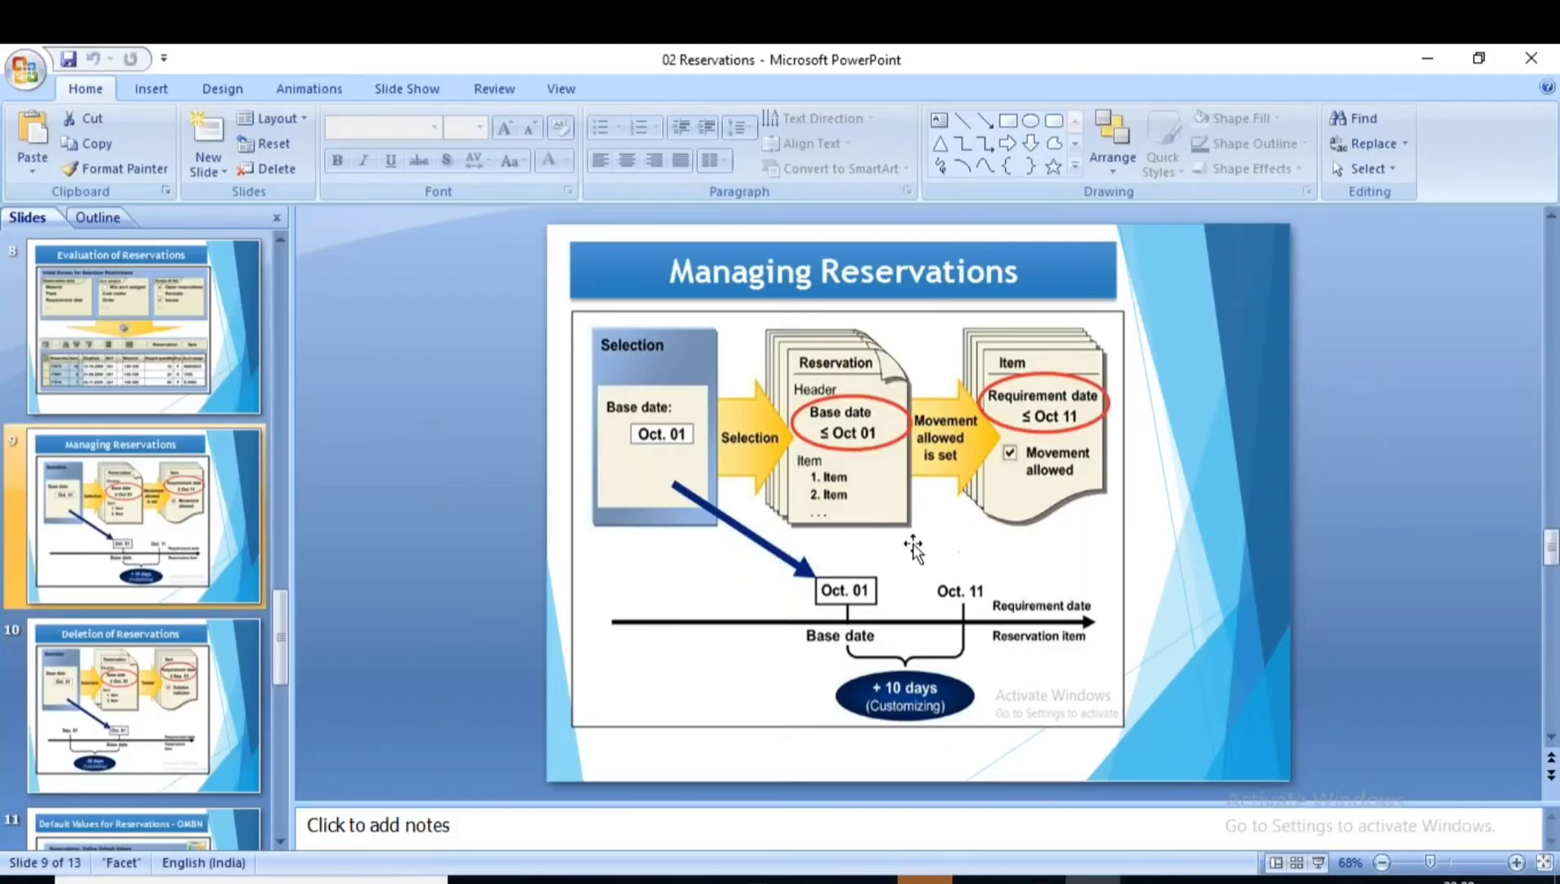
scroll(92, 553, "down", 1)
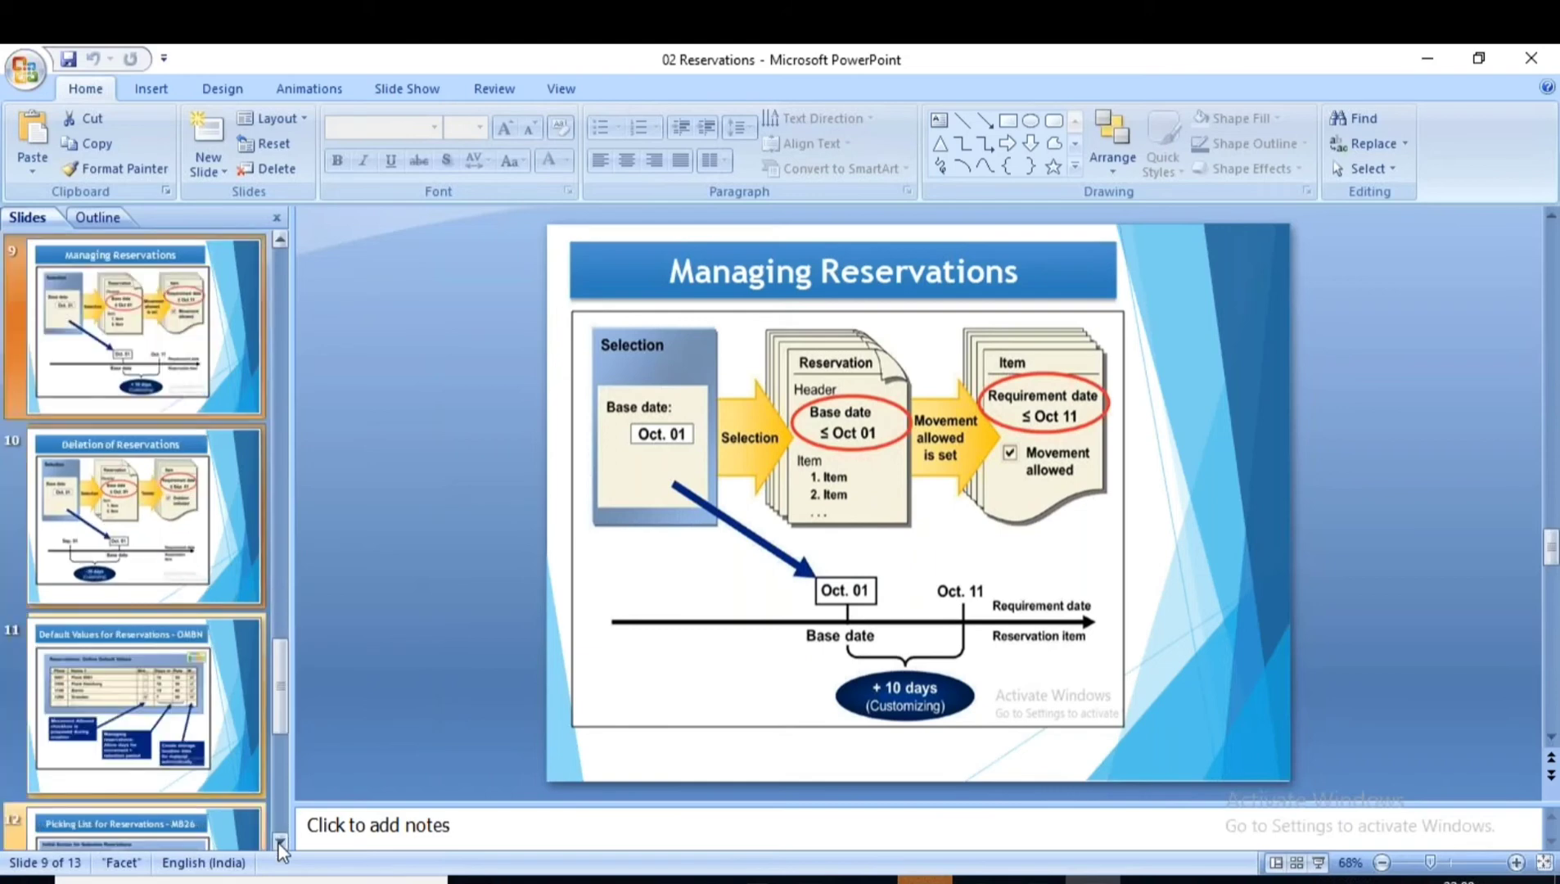
left_click(92, 553)
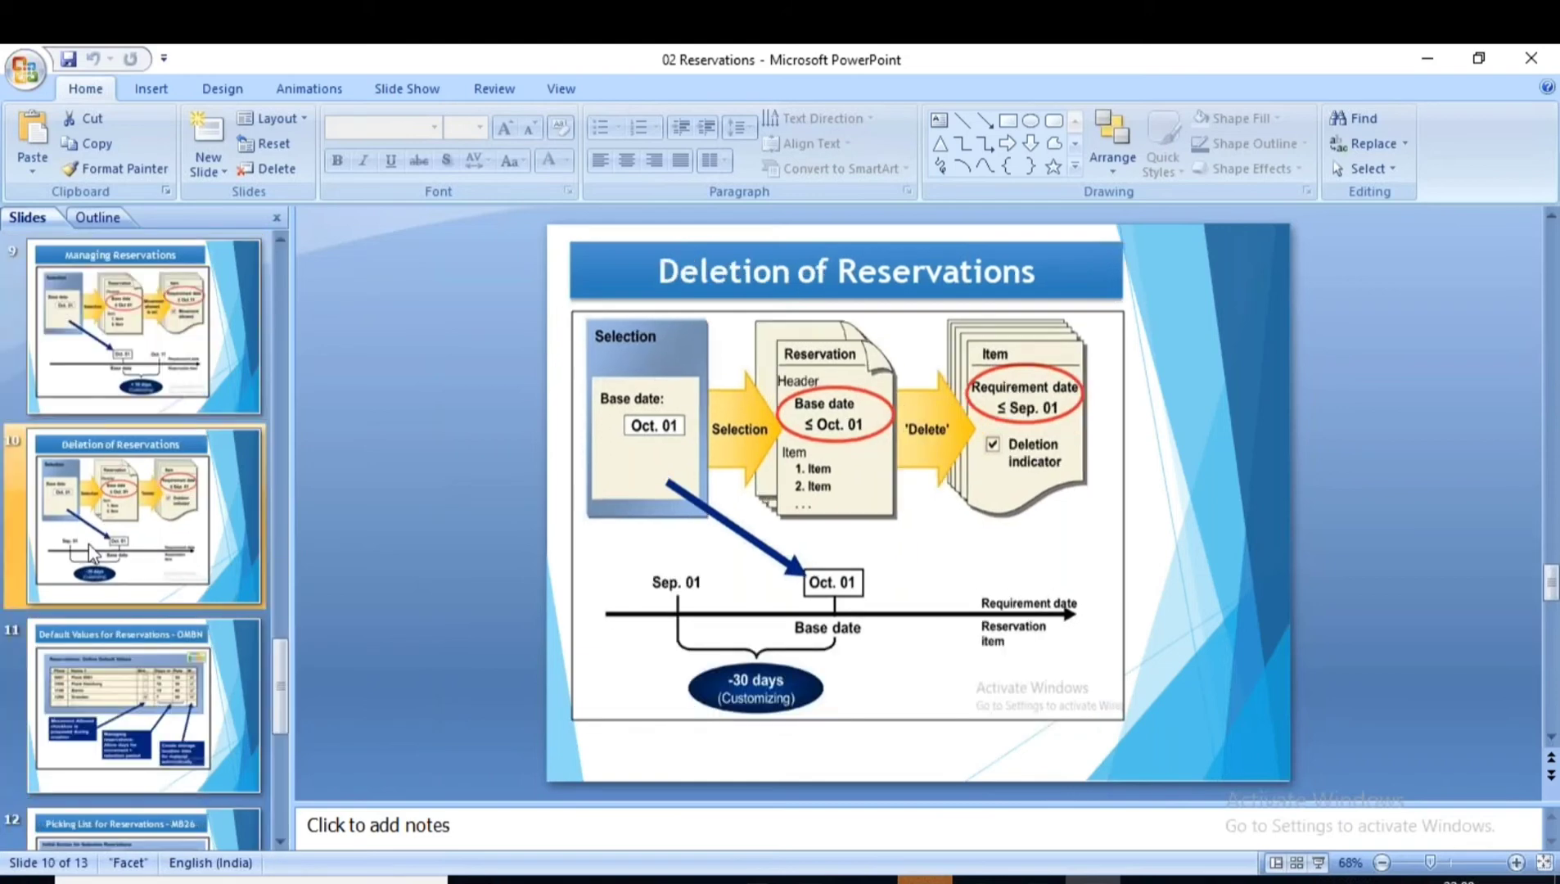